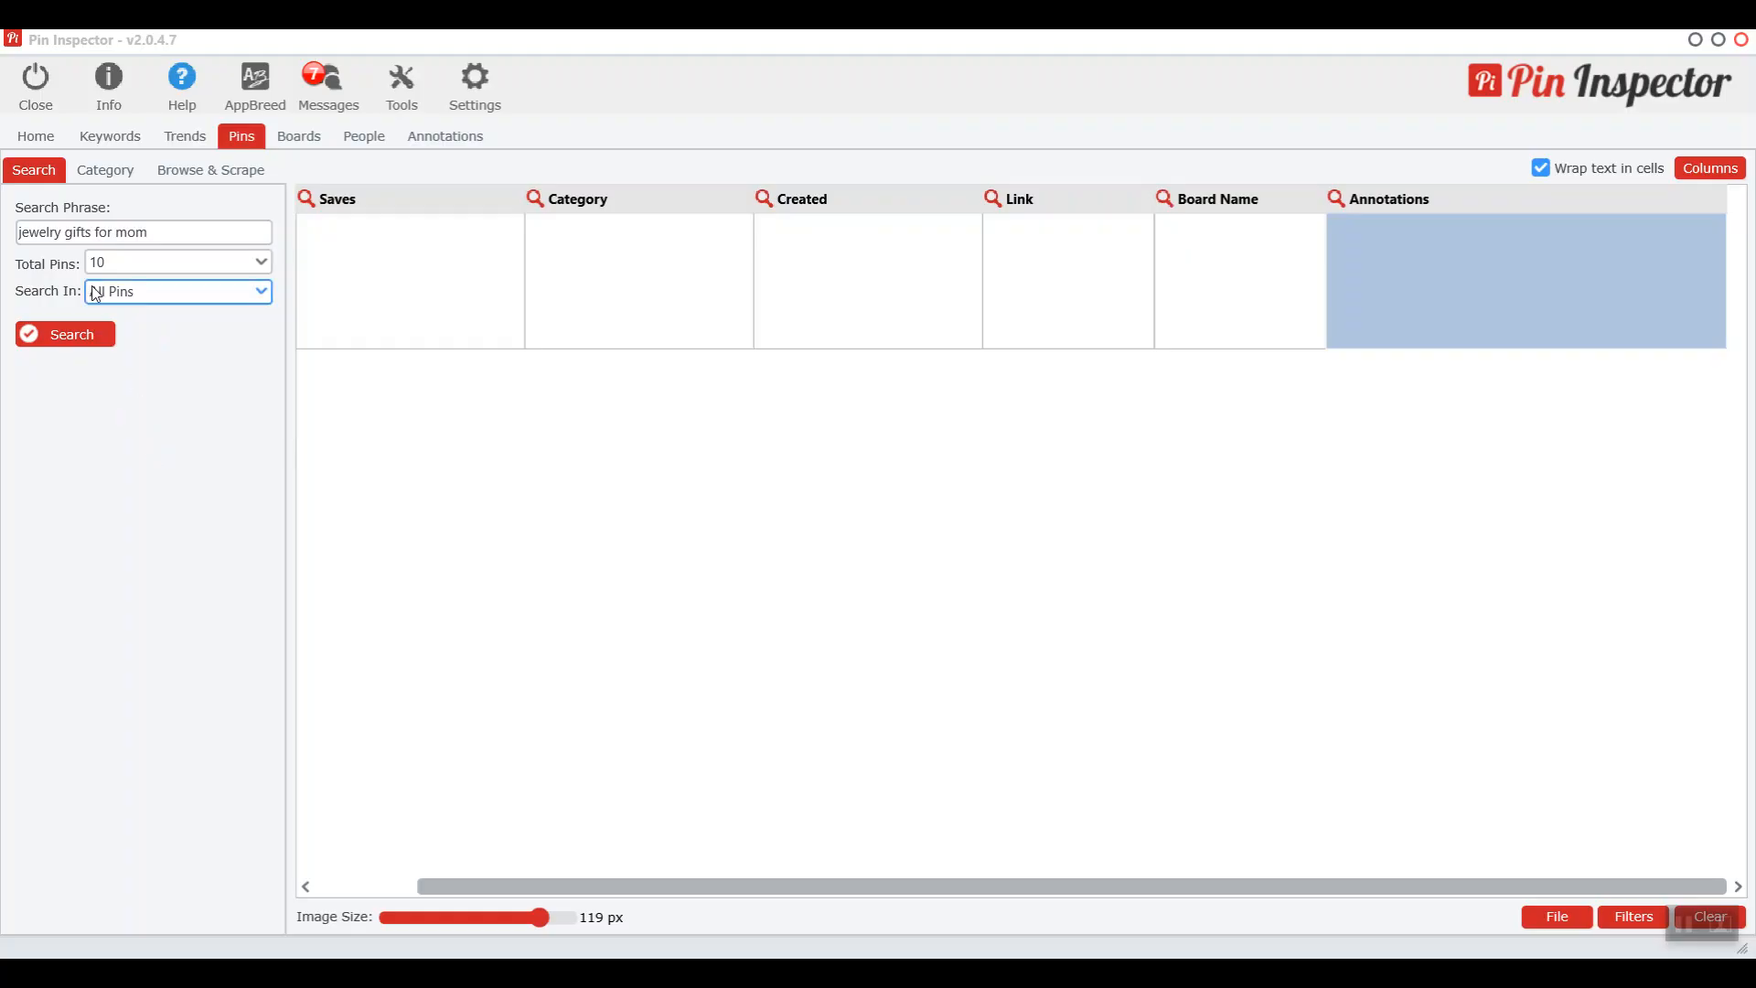
Search all pins for "jewelry gifts for mom" with the total limited to 10 pins
left_click_drag(165, 232, 17, 233)
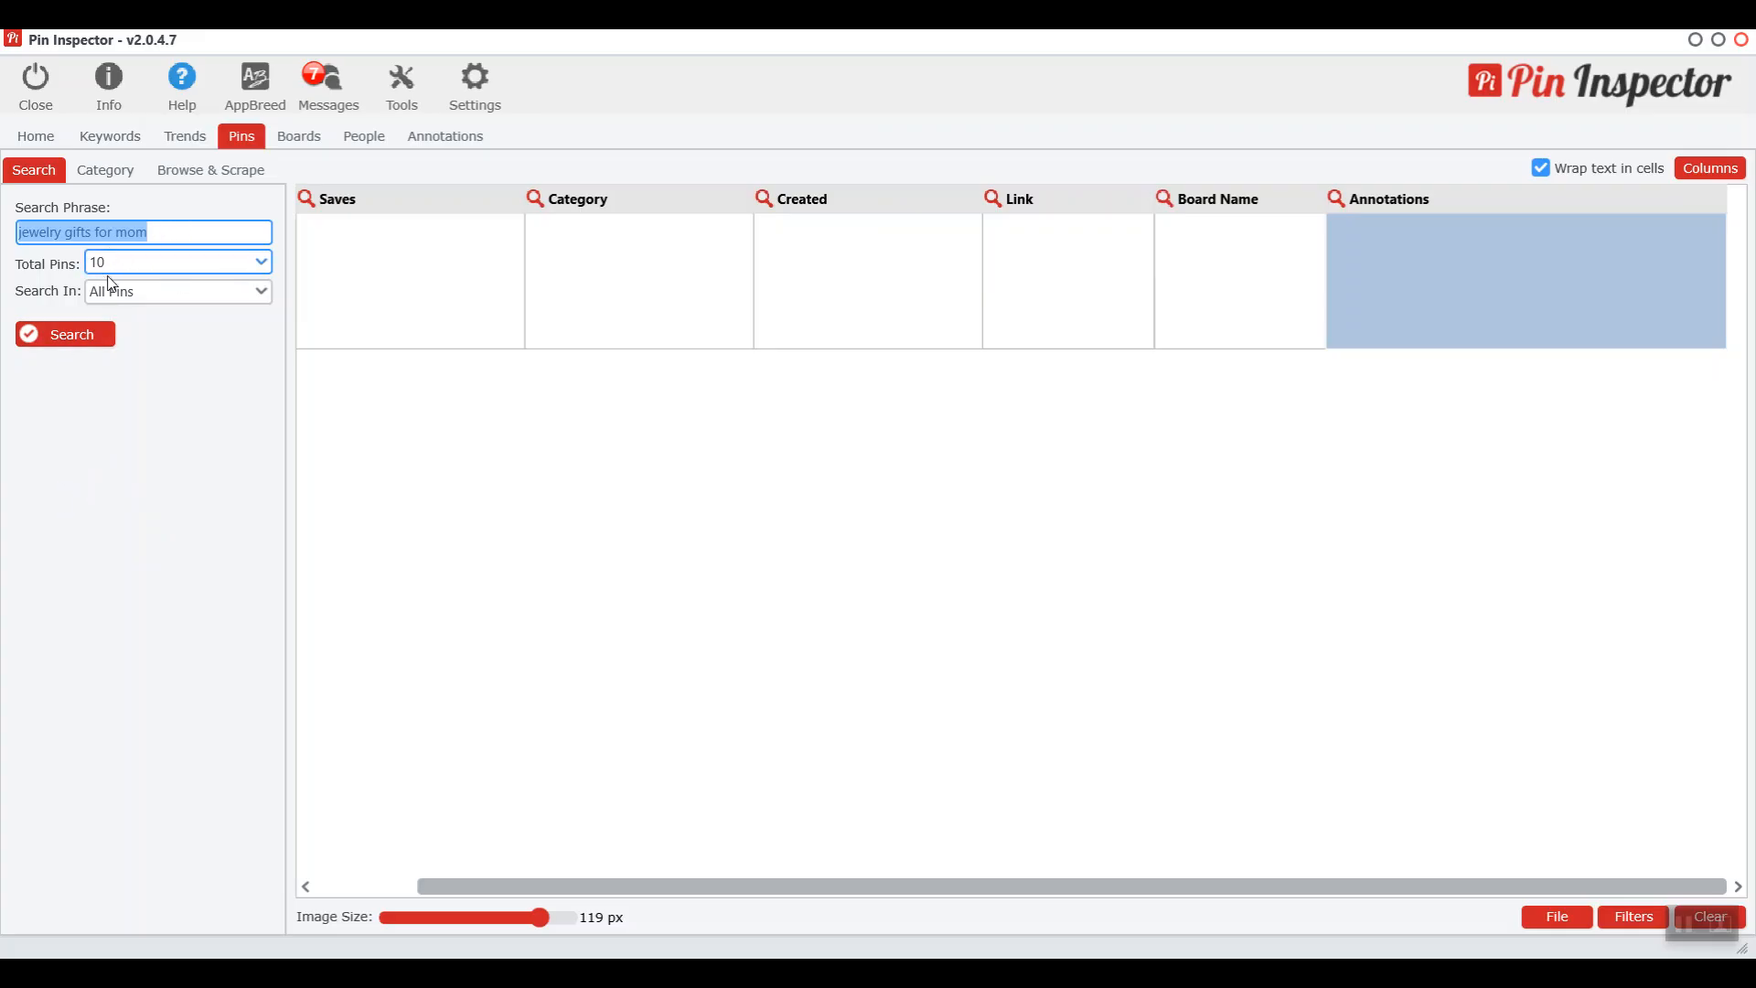
left_click(147, 272)
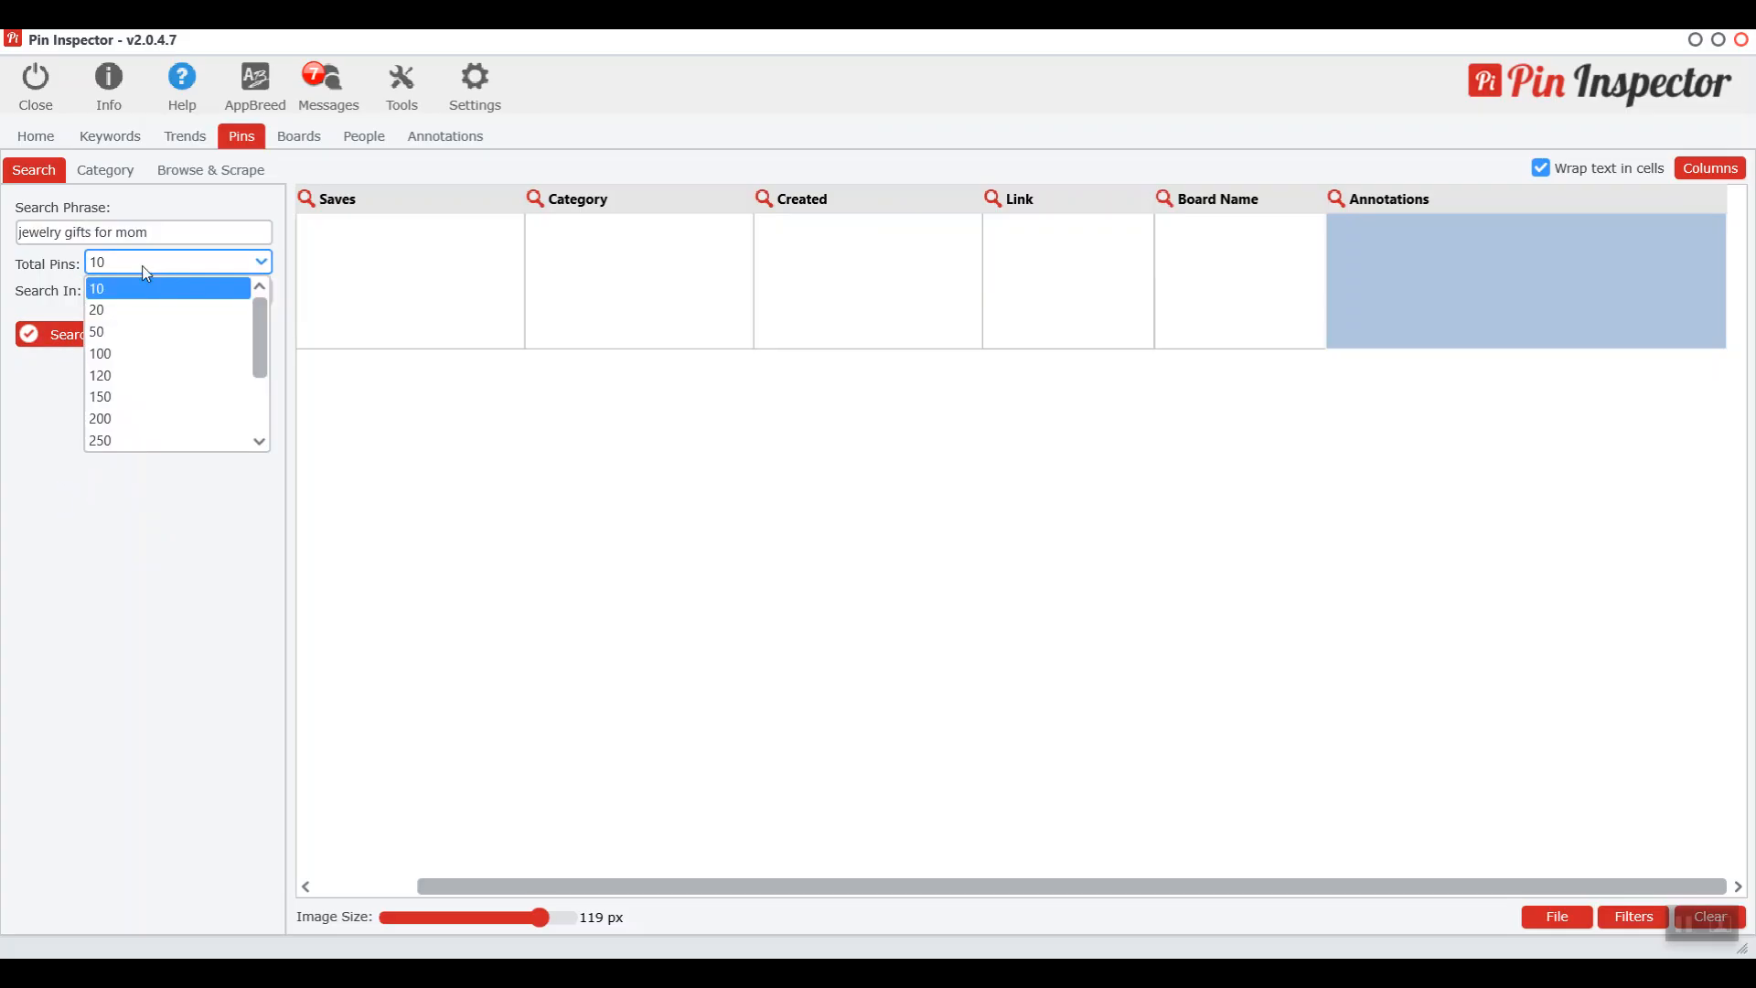
left_click(42, 420)
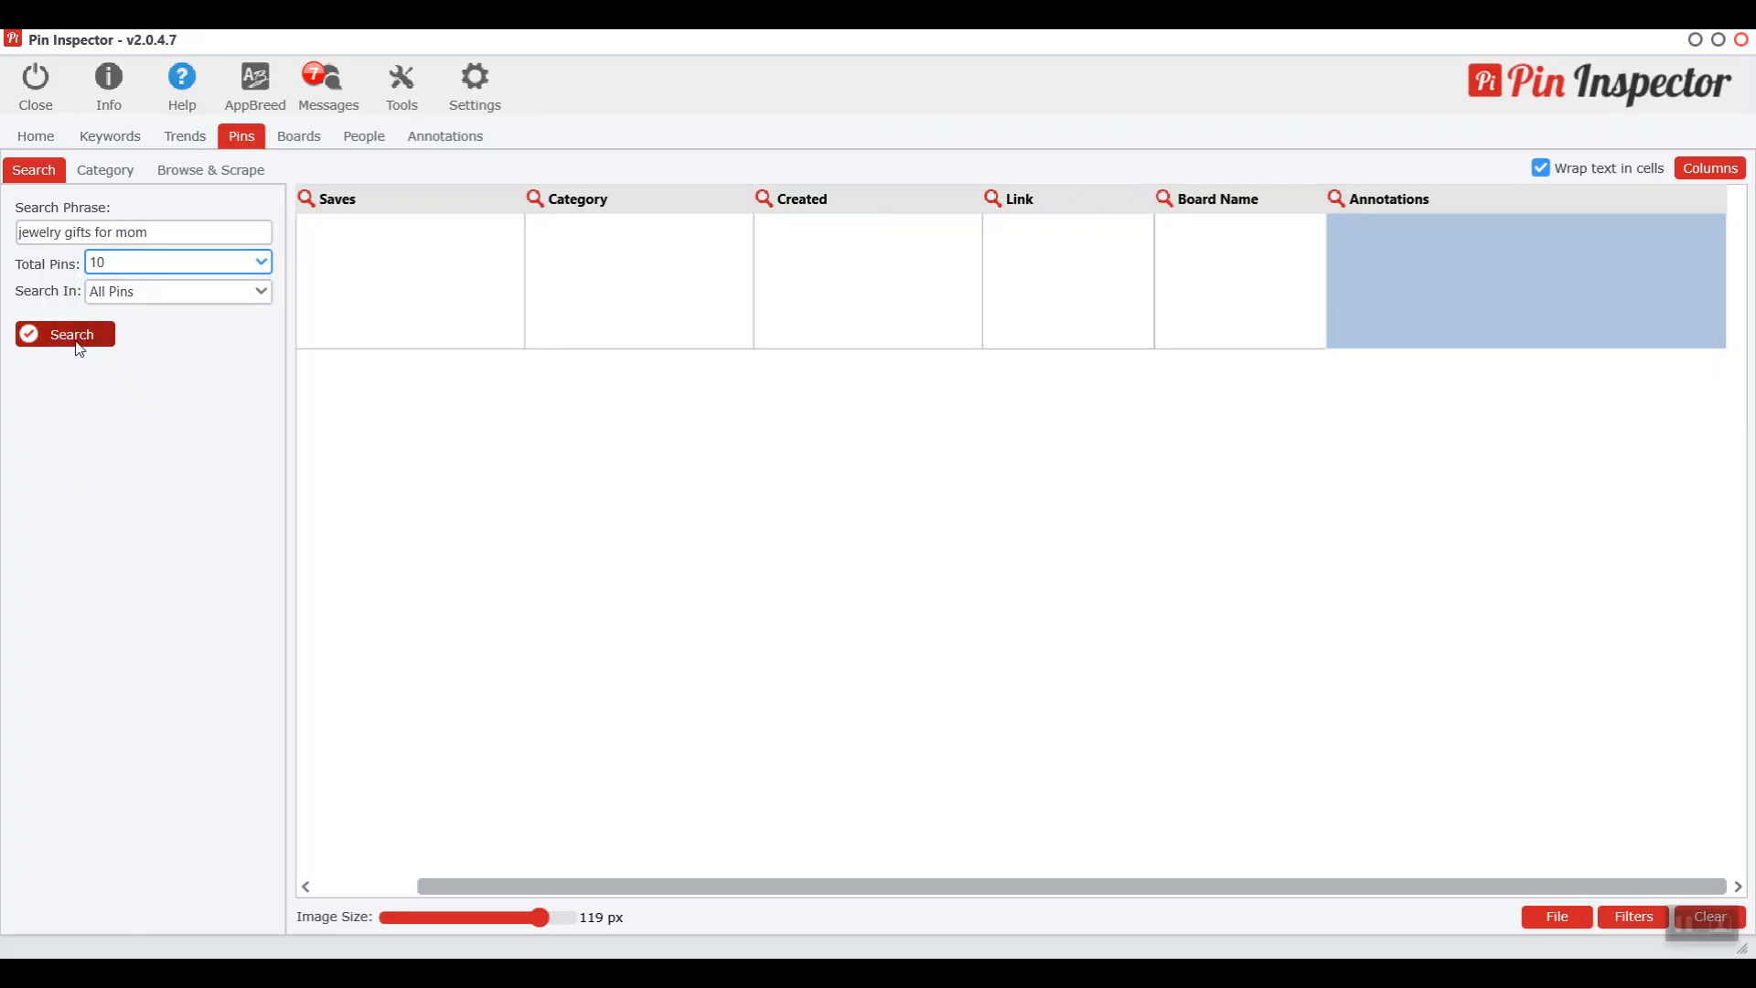
left_click(60, 345)
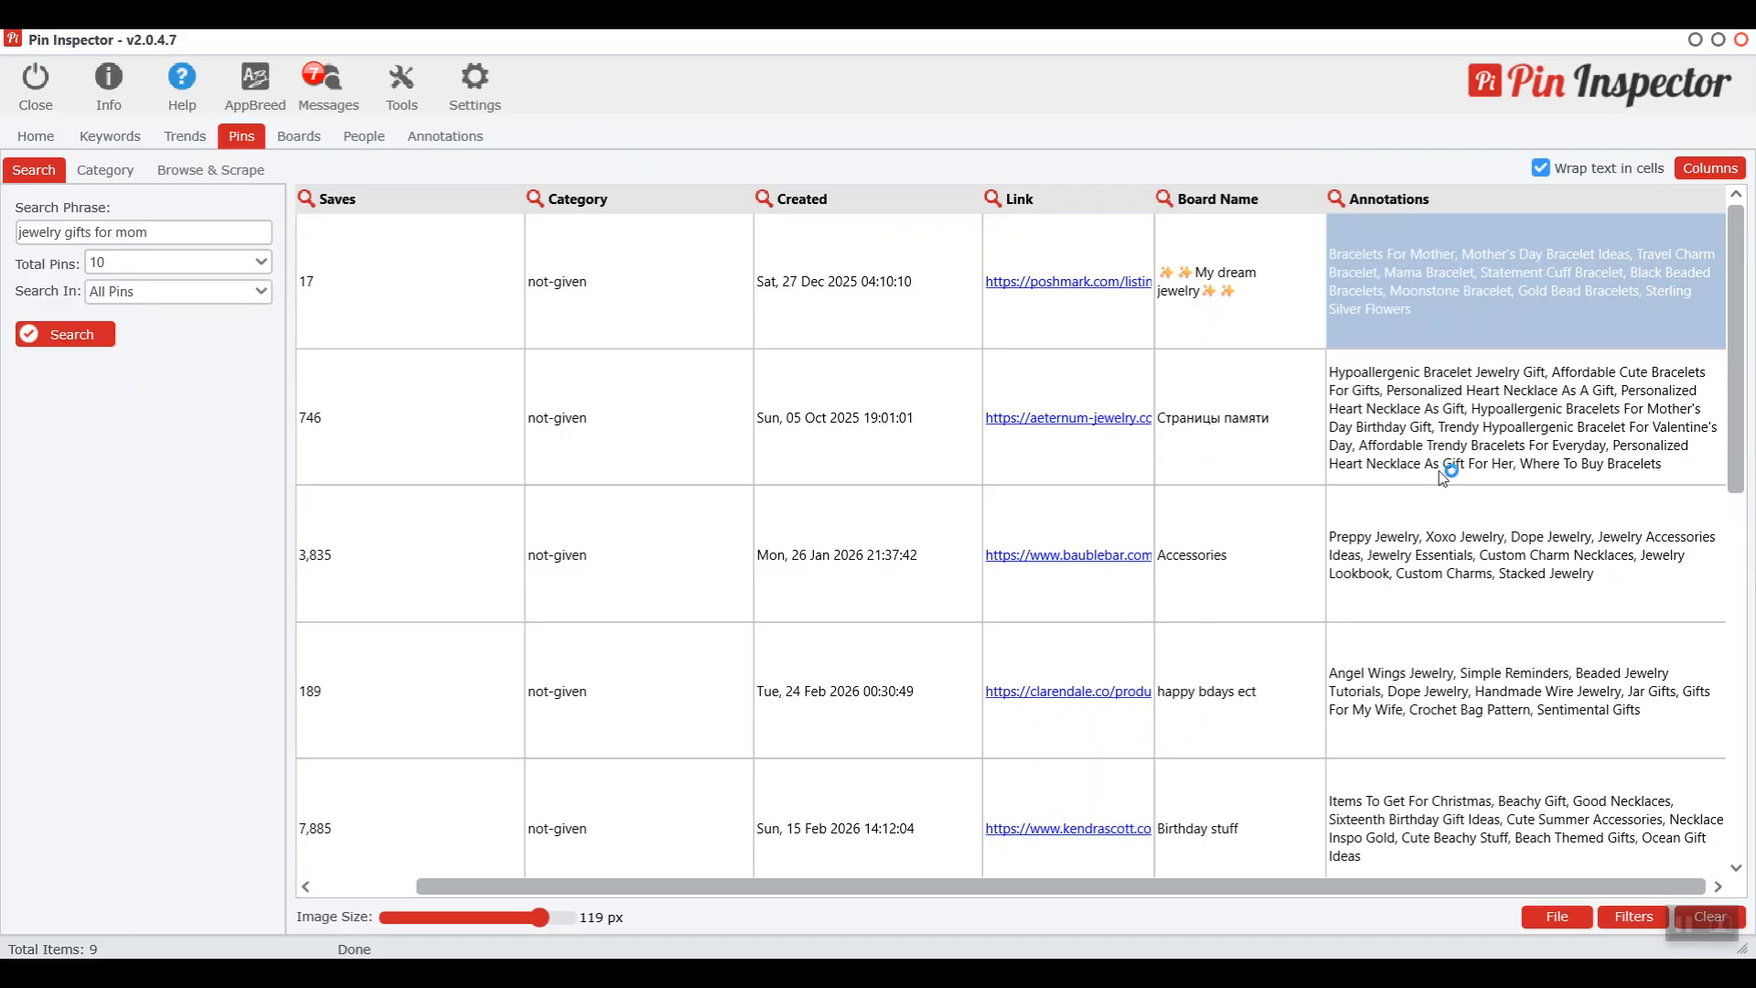
Reduce the pin thumbnails' image size to 101 px, keeping text wrapping on in the results table
left_click_drag(1184, 890, 977, 882)
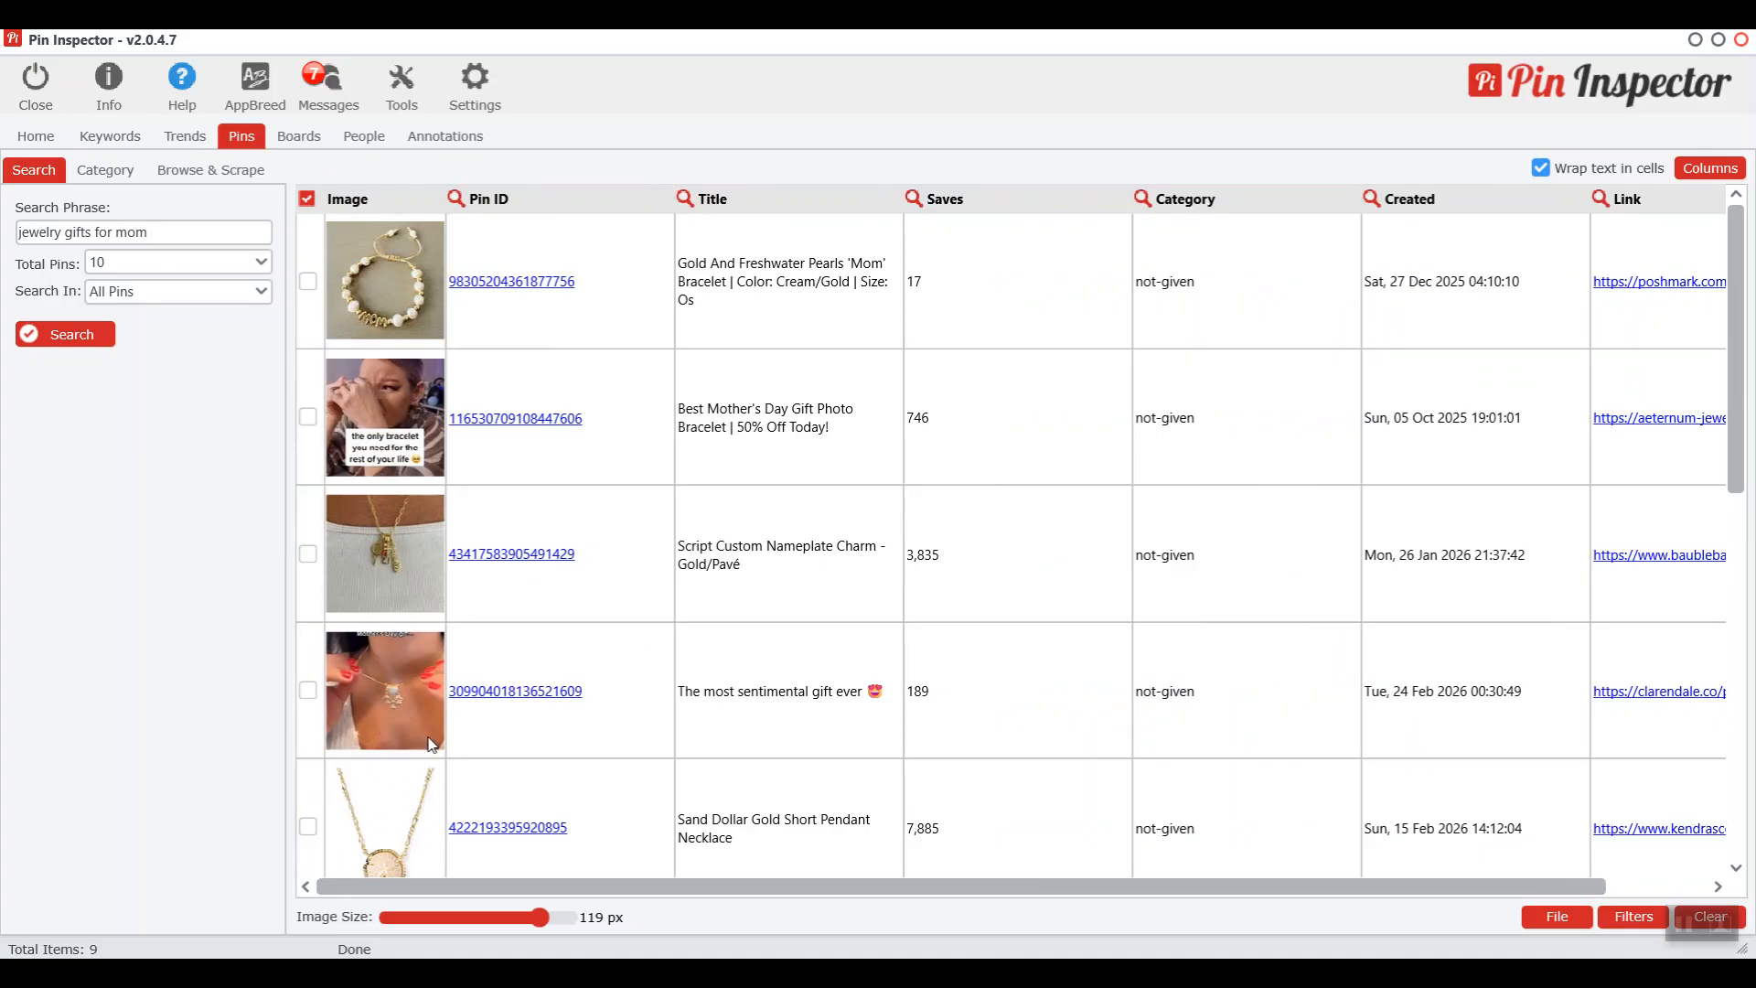
scroll(426, 750, "down", 1)
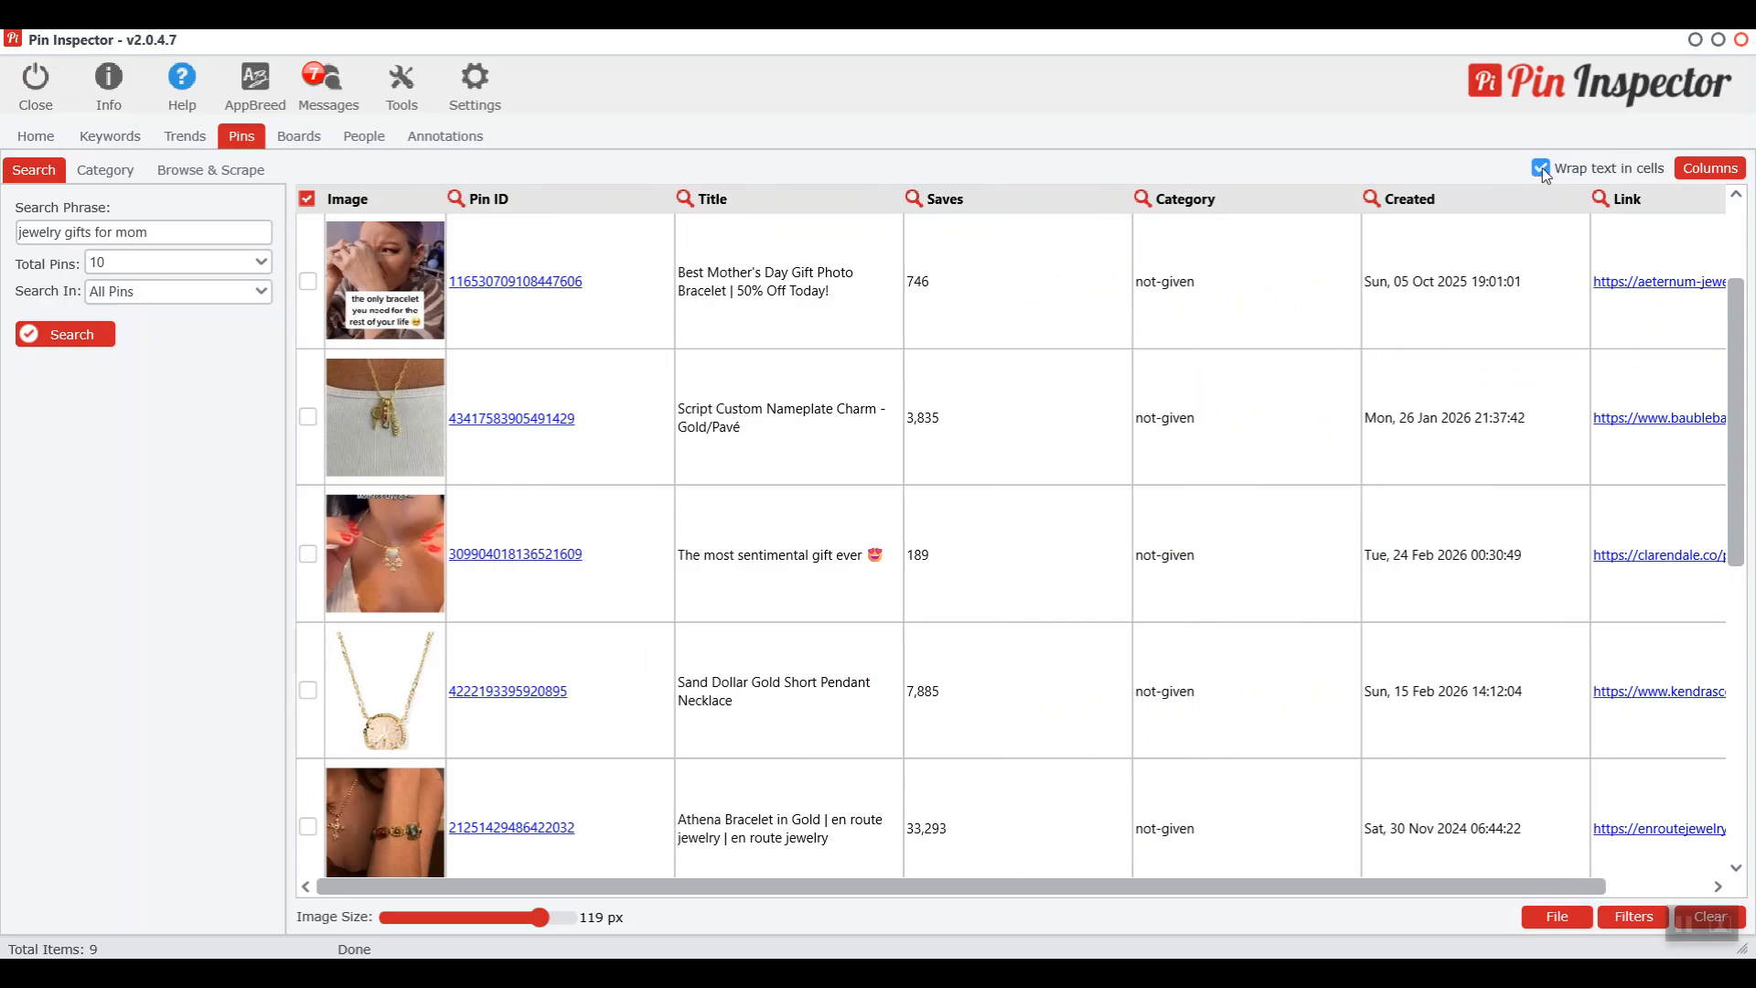
left_click(1541, 168)
left_click(1541, 168)
mouse_move(539, 917)
left_mouse_down()
mouse_move(401, 917)
mouse_move(517, 927)
left_mouse_up()
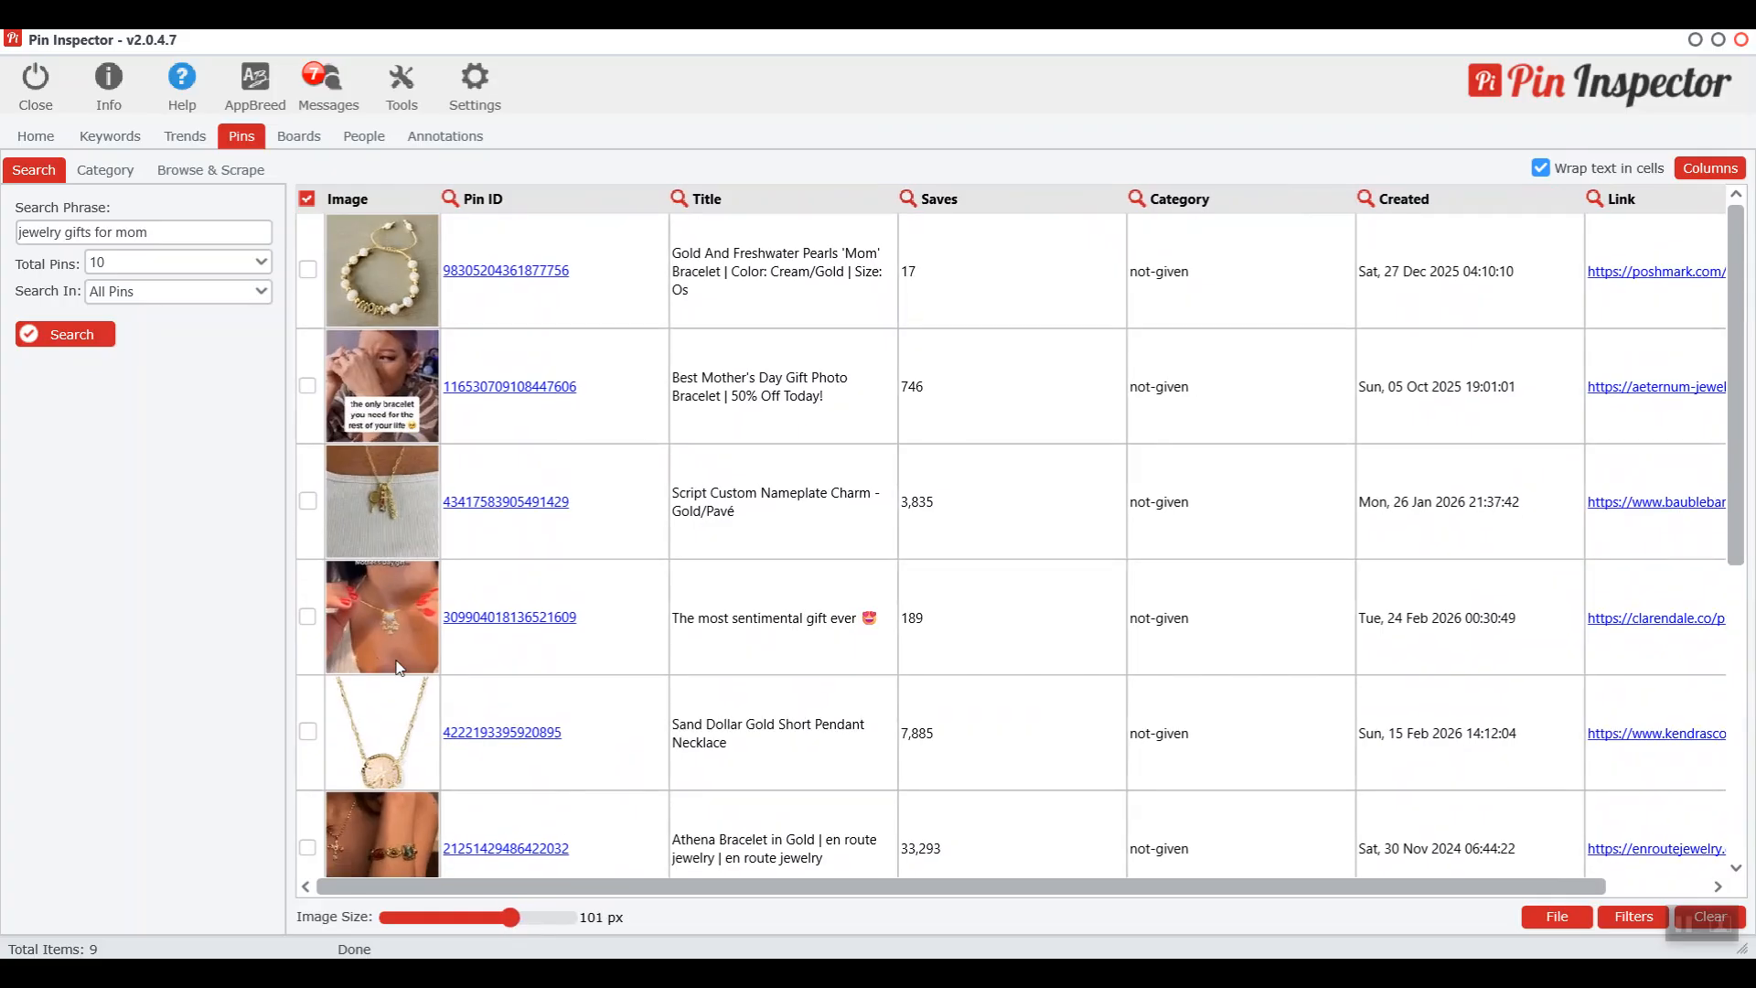
Examine the found pins, including their save counts, creation dates, board names and annotations
scroll(399, 652, "down", 5)
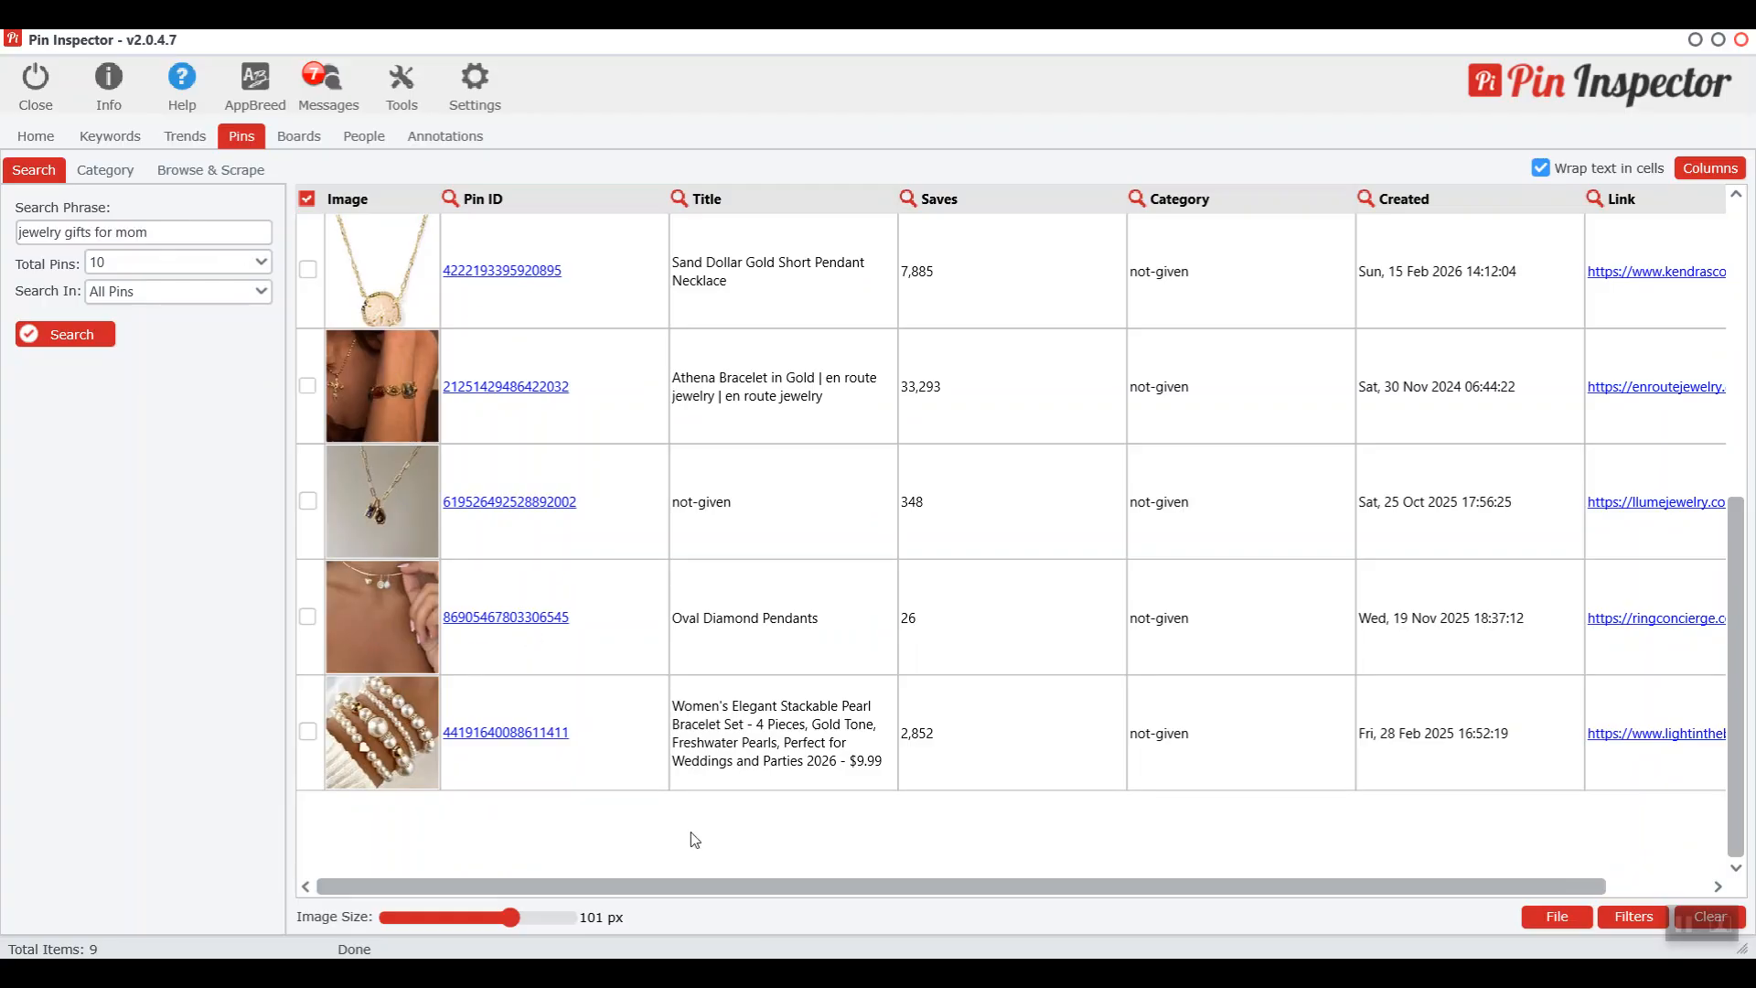
left_click_drag(712, 885, 1069, 894)
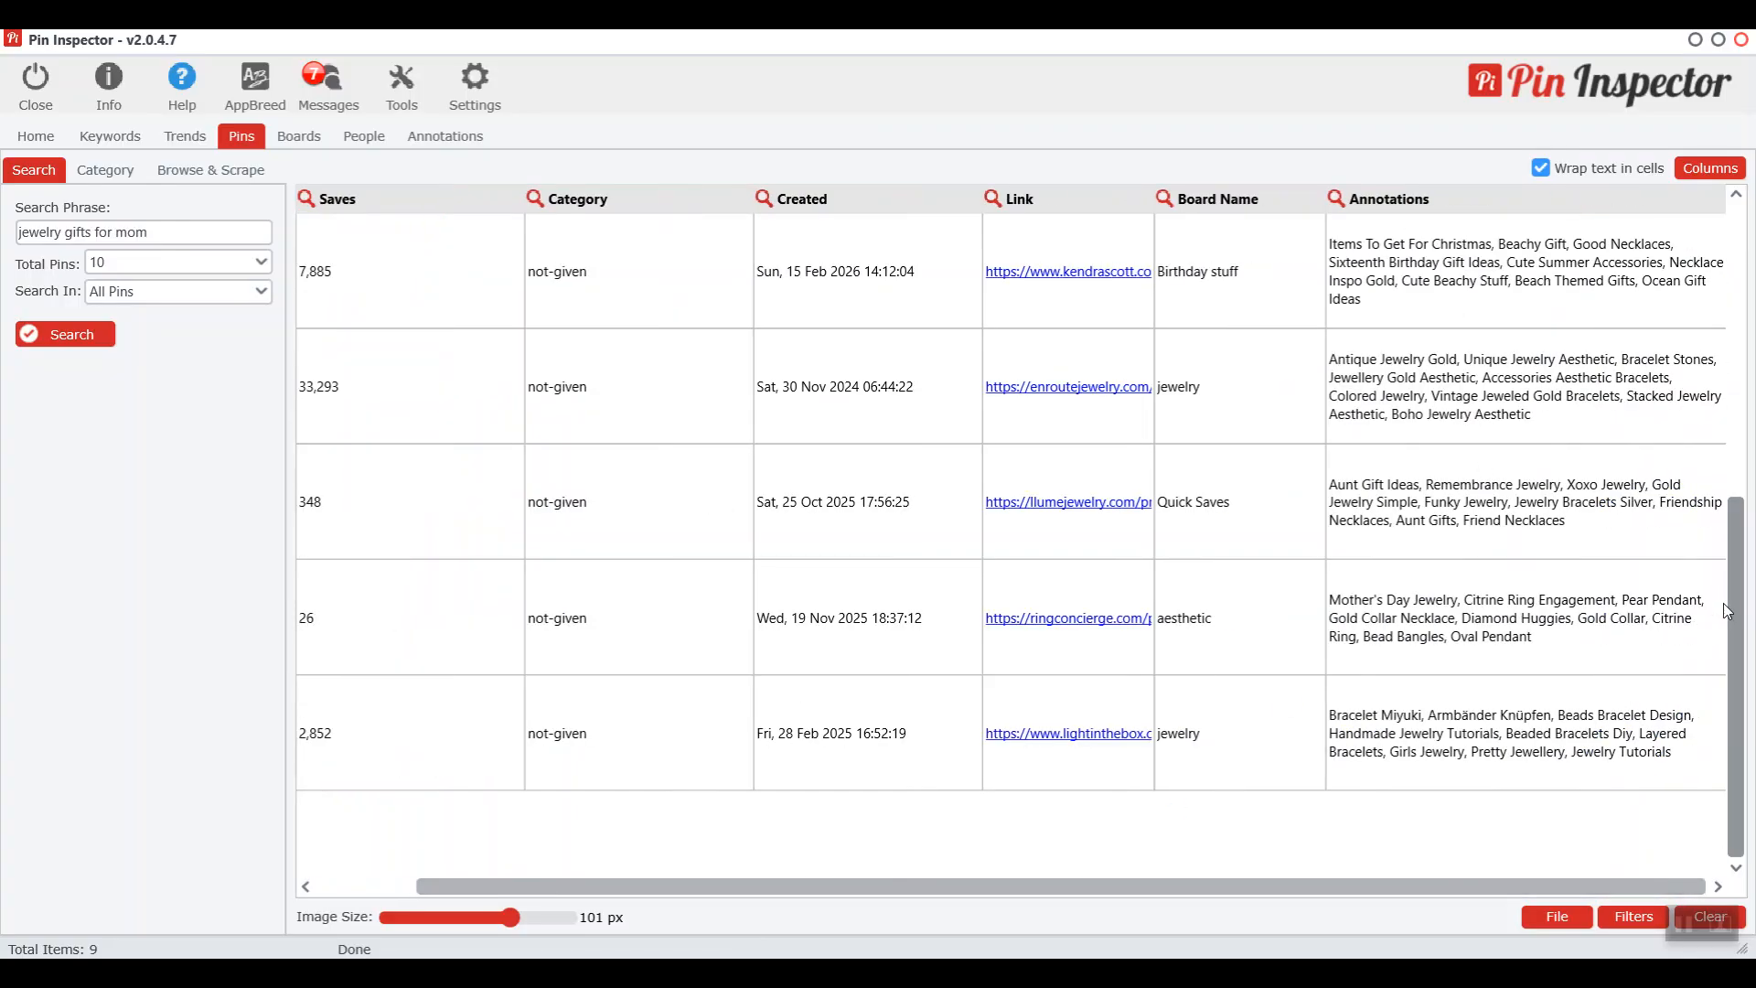
left_click_drag(1738, 622, 1754, 281)
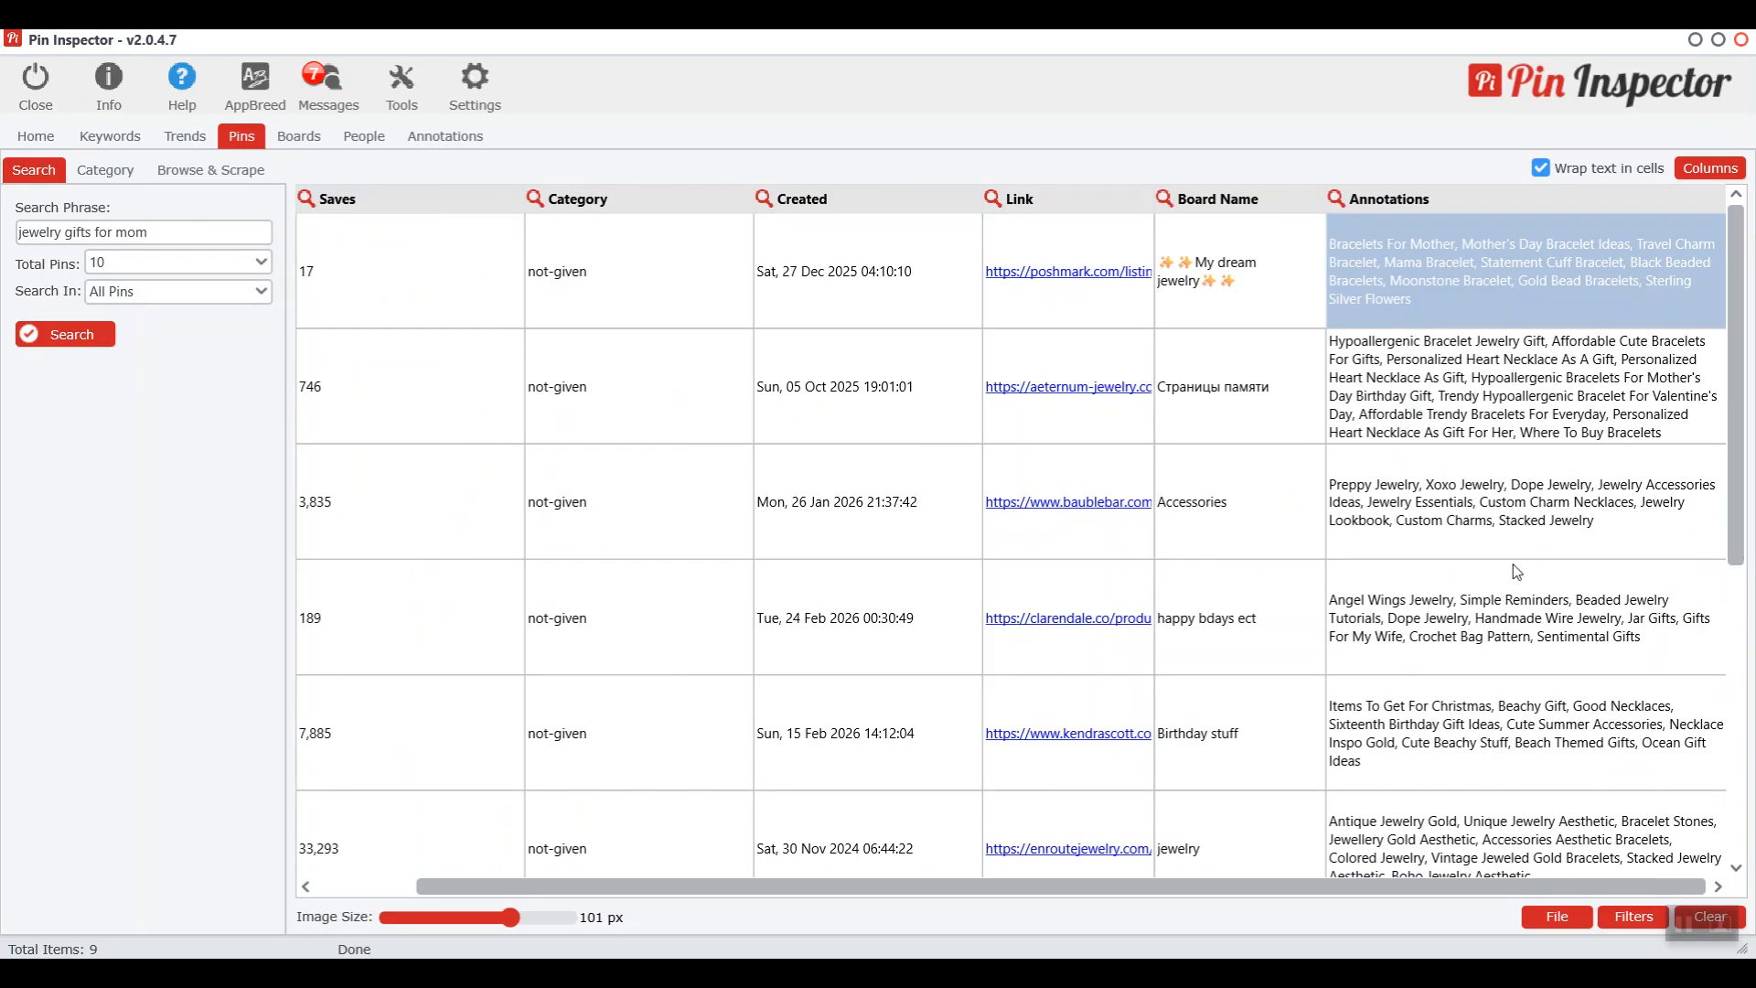
left_click(1382, 265)
scroll(1556, 644, "down", 3)
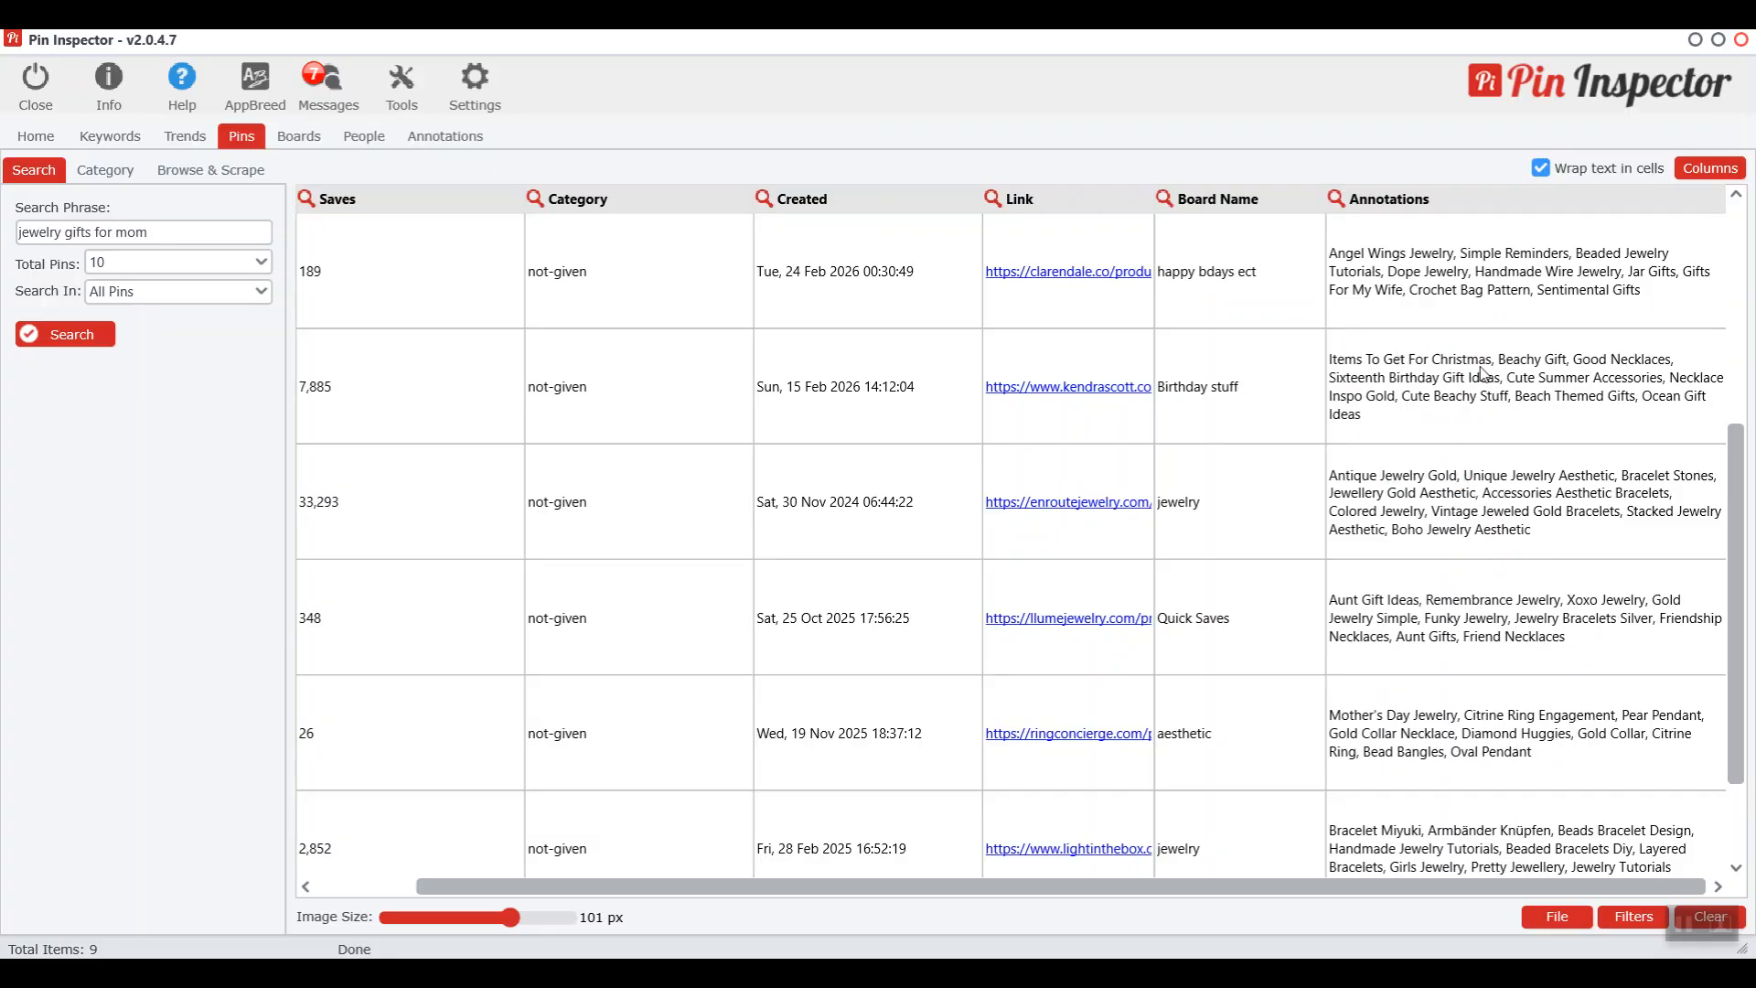
scroll(1738, 509, "down", 1)
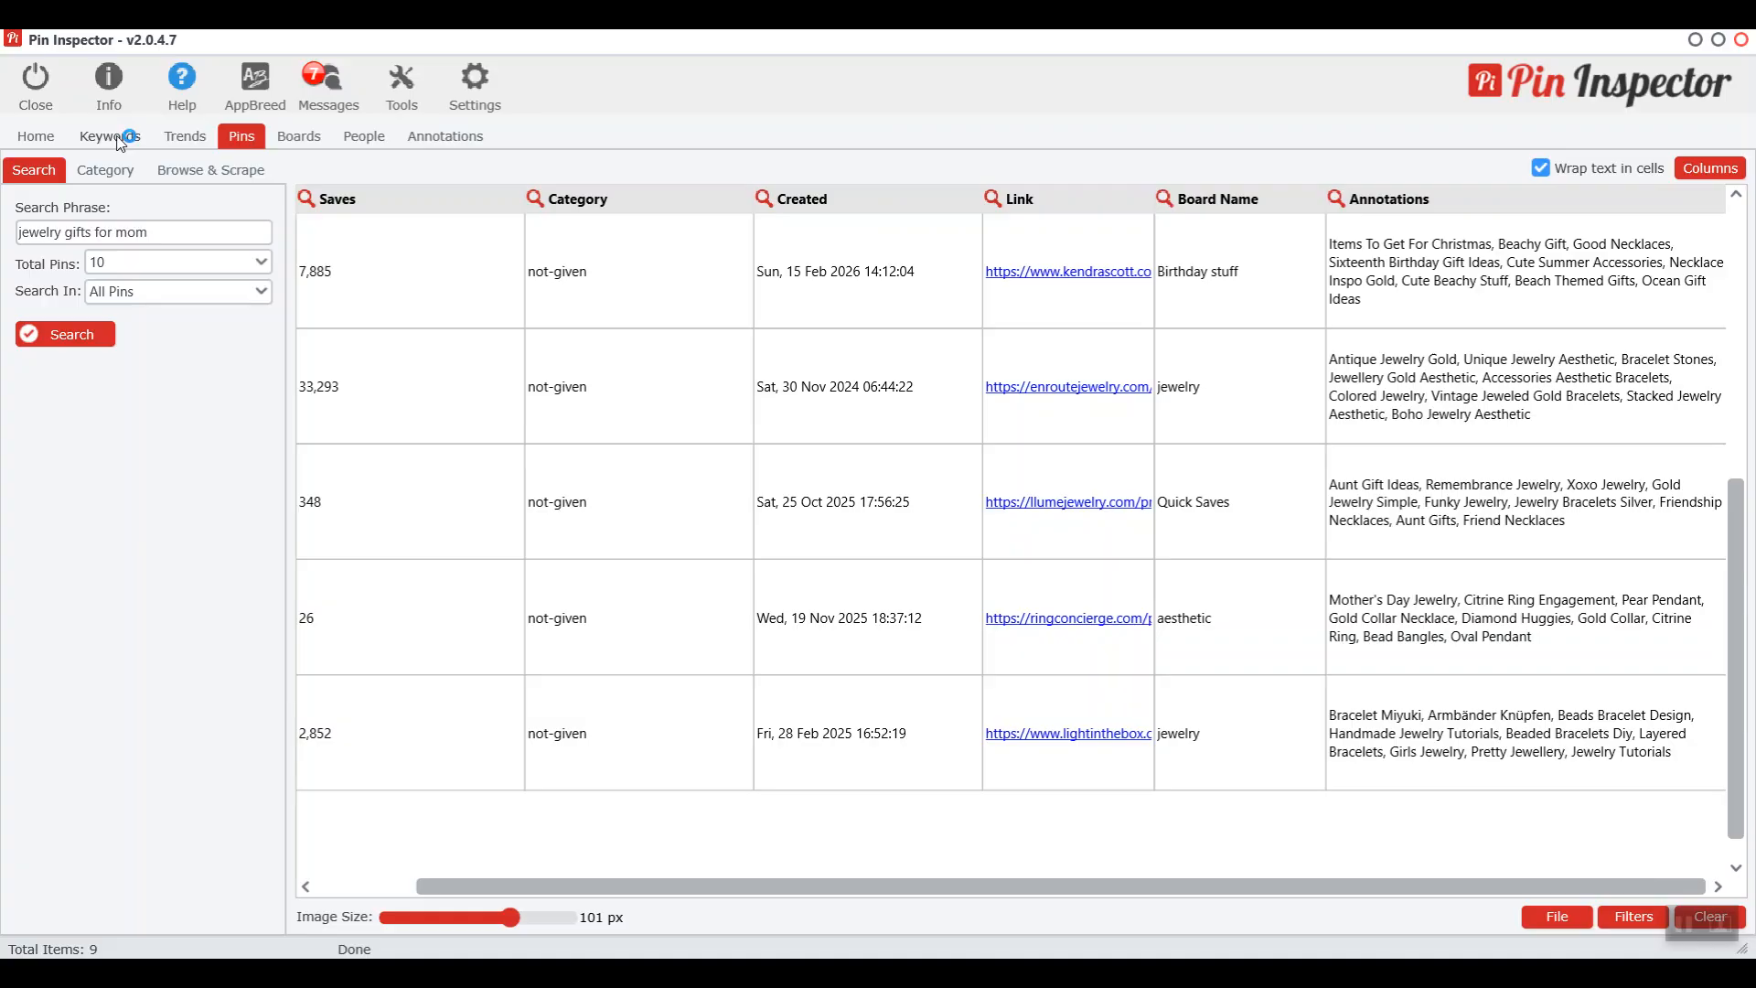
Run an annotation search for "mothers day jewelry" in all pins with 50 total results
left_click(457, 139)
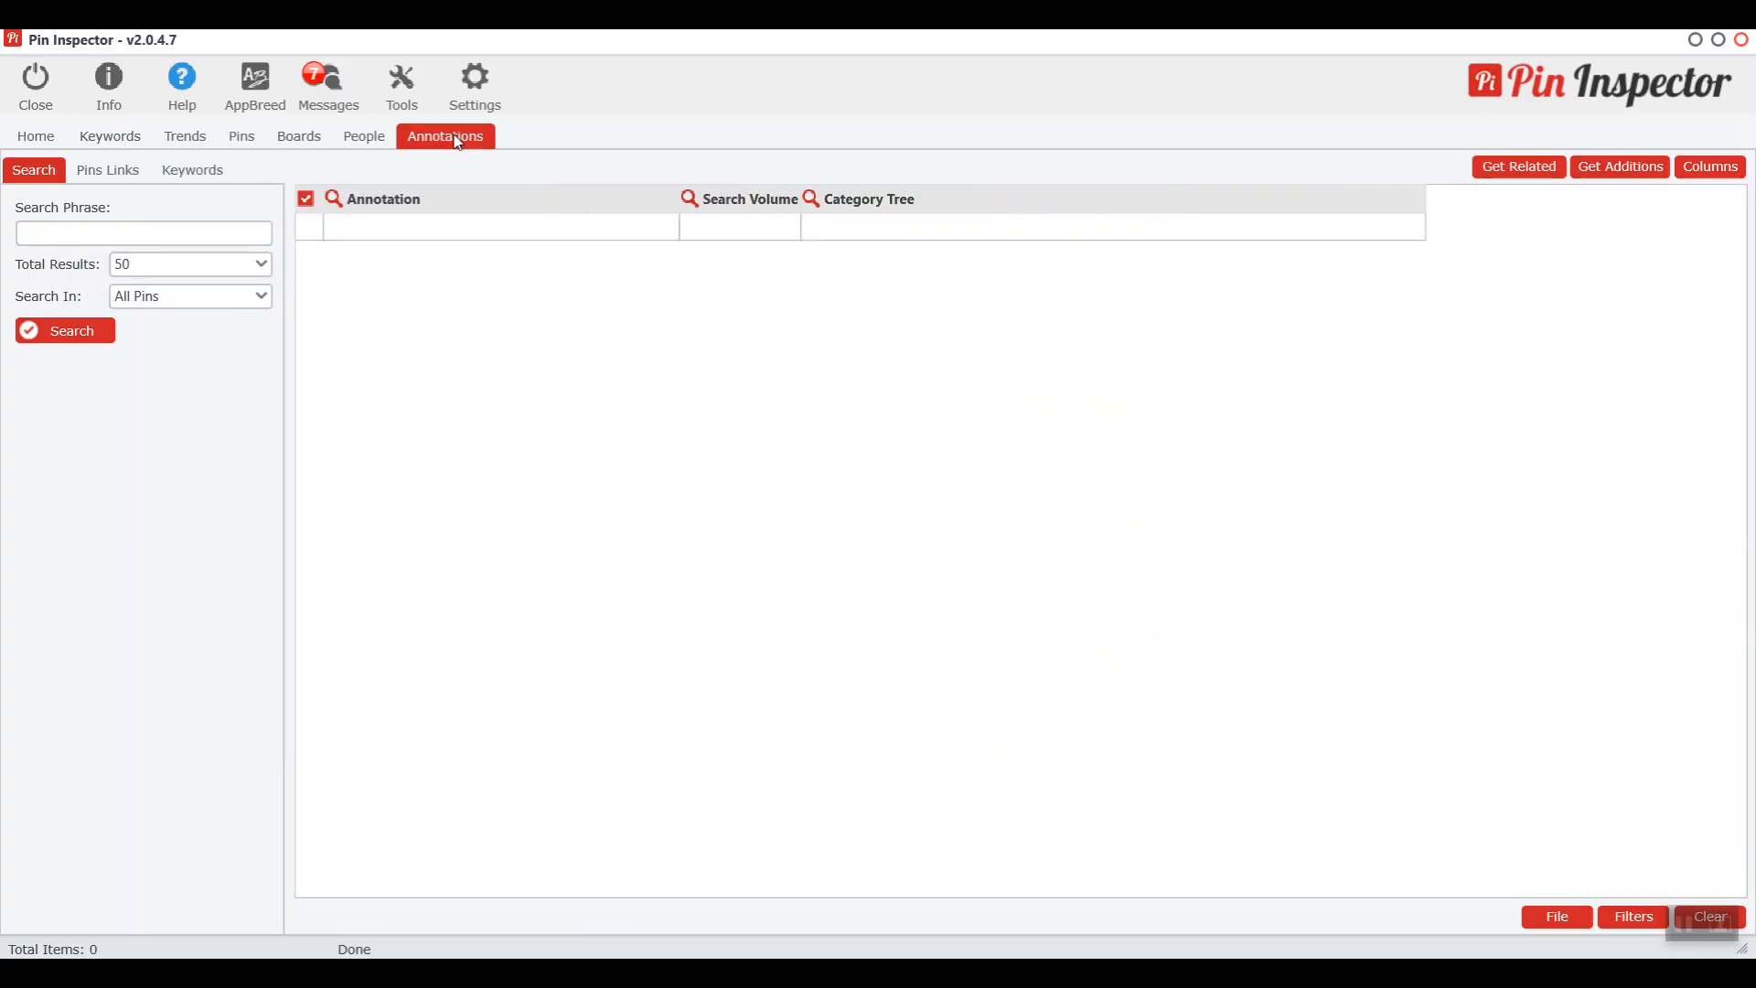
left_click(137, 240)
type("mothers day jewelry")
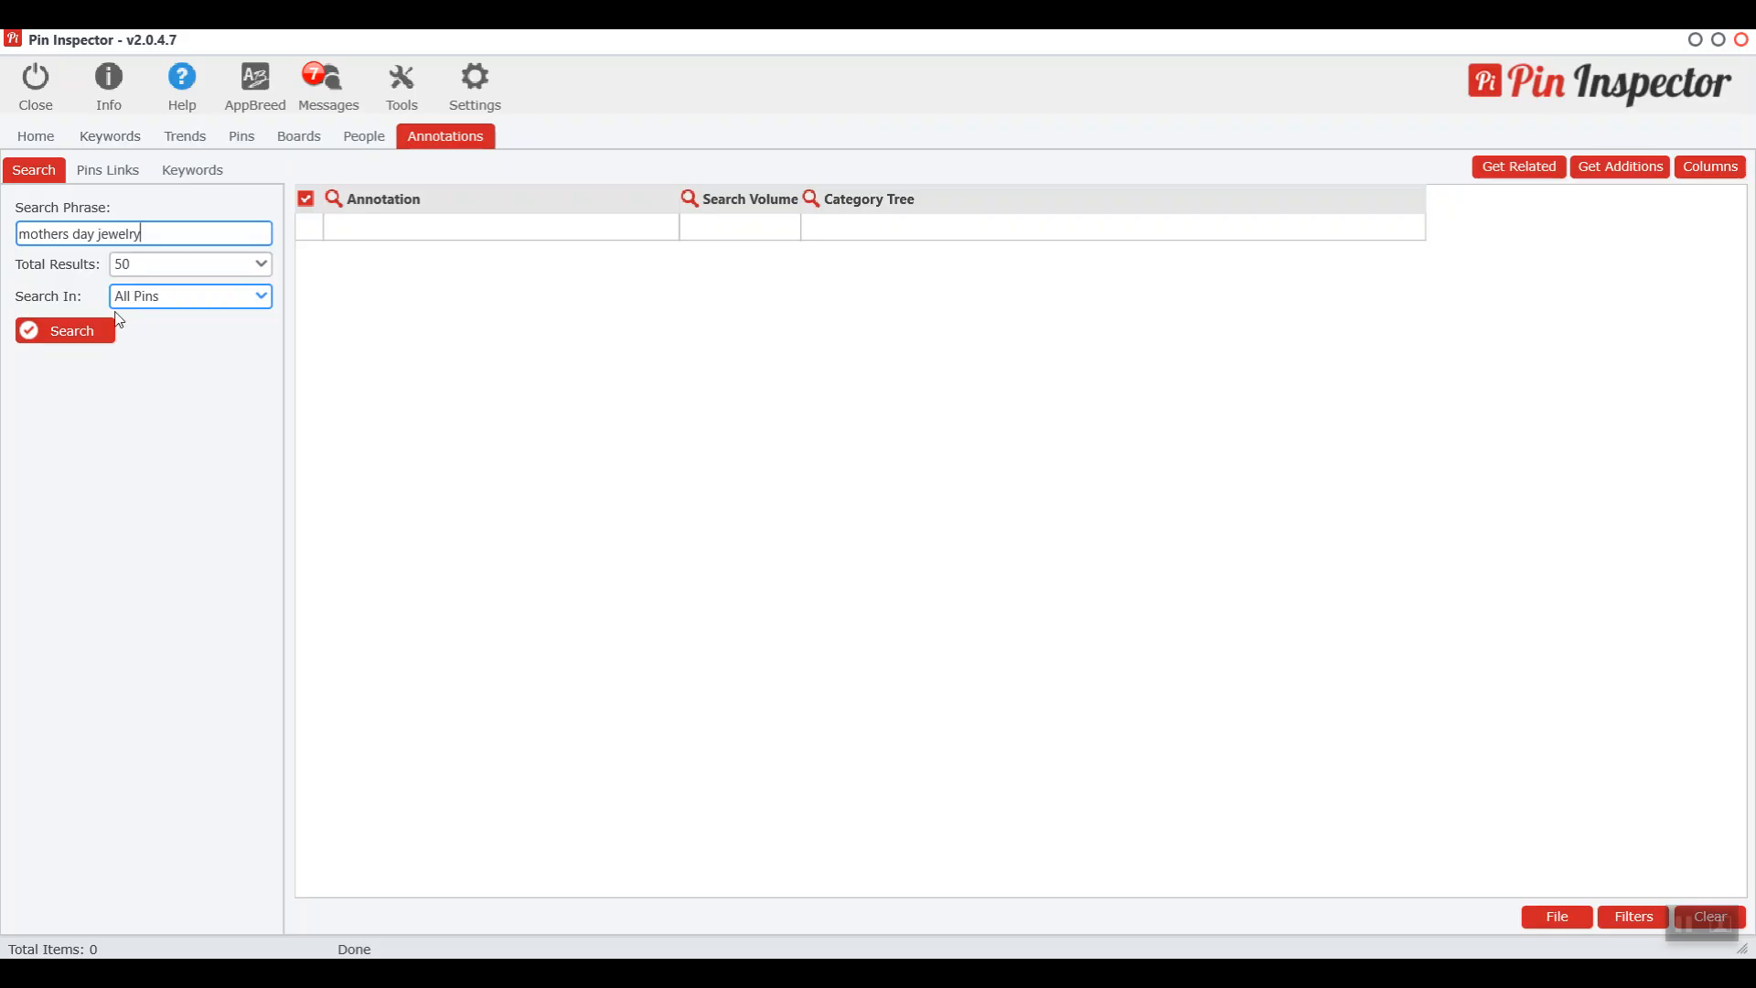
left_click(77, 340)
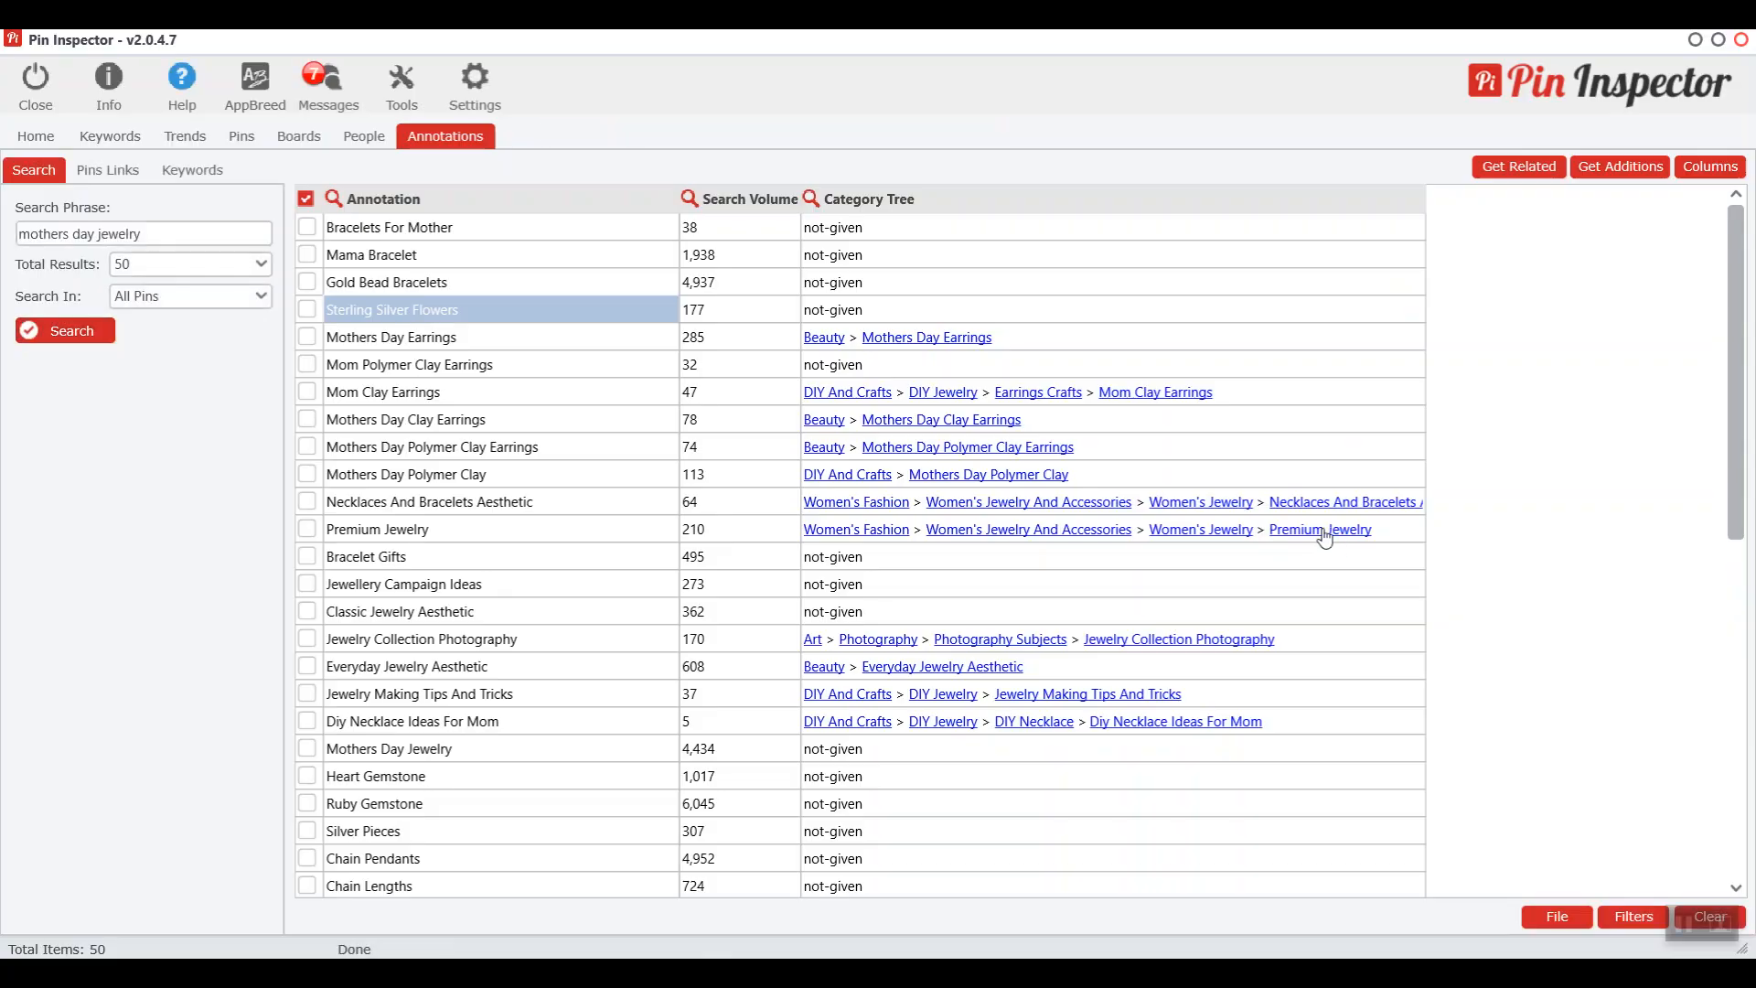
Open the Premium Jewelry category link on Pinterest and examine the page's address, category path, pins and related interests
left_click(1323, 530)
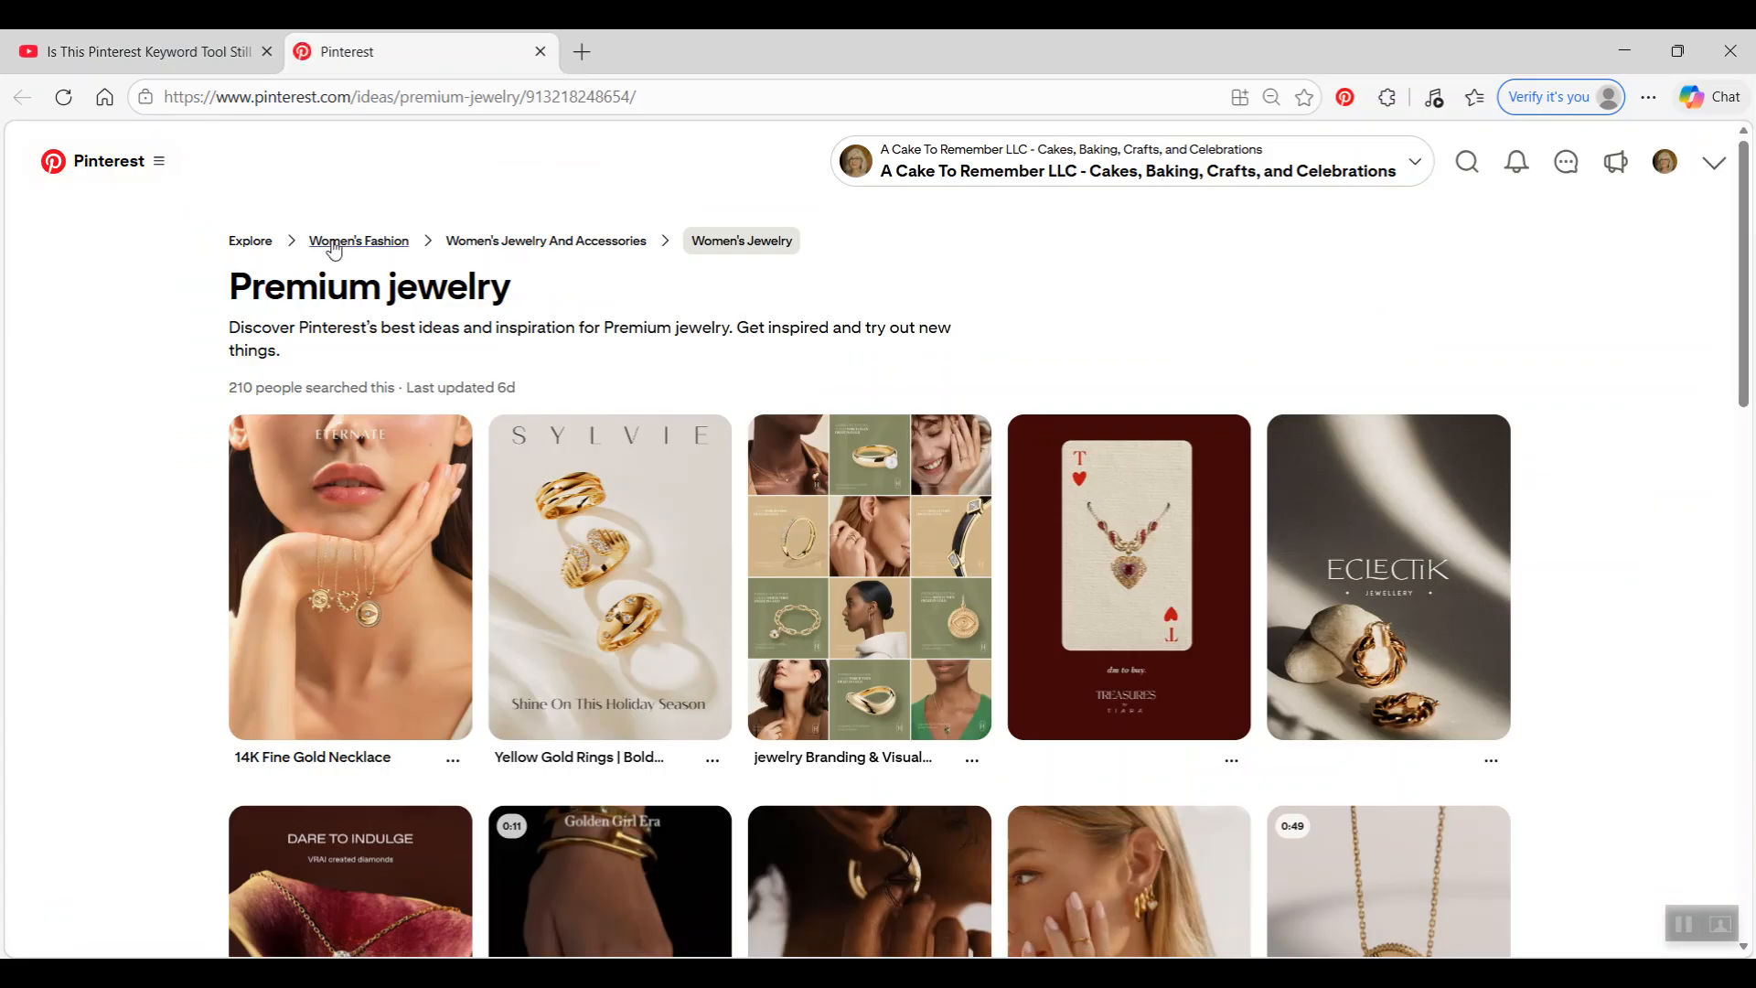
double_click(395, 97)
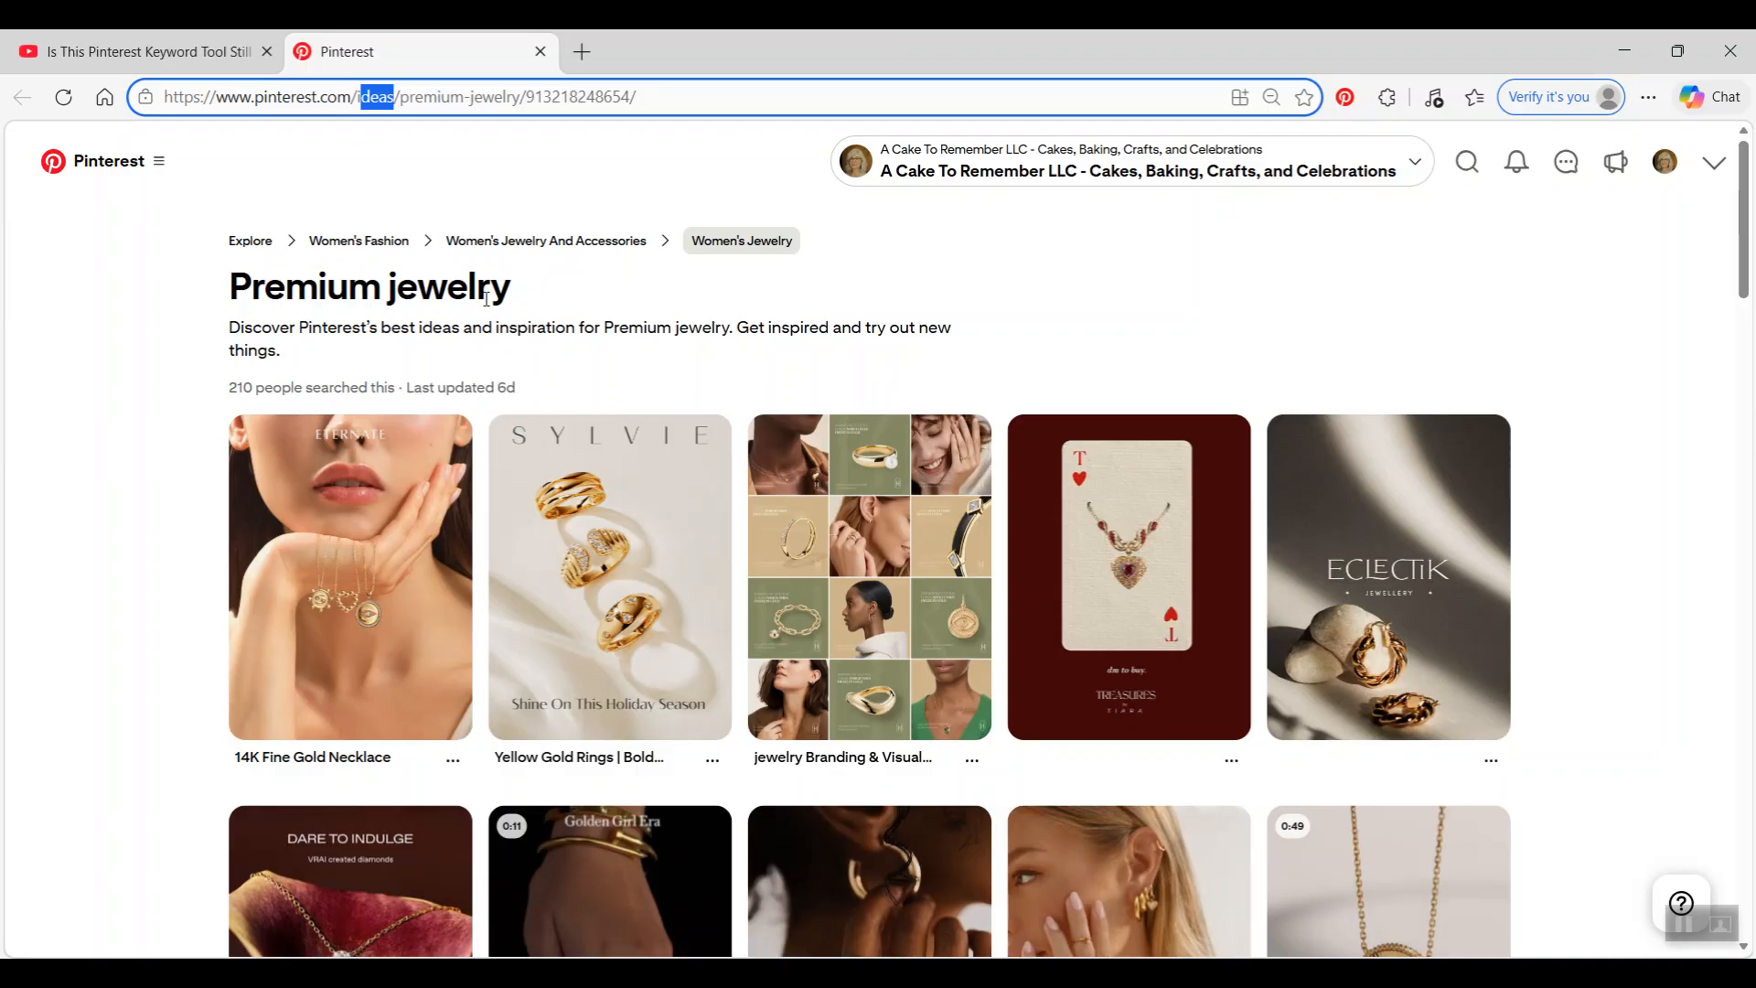
scroll(715, 366, "down", 7)
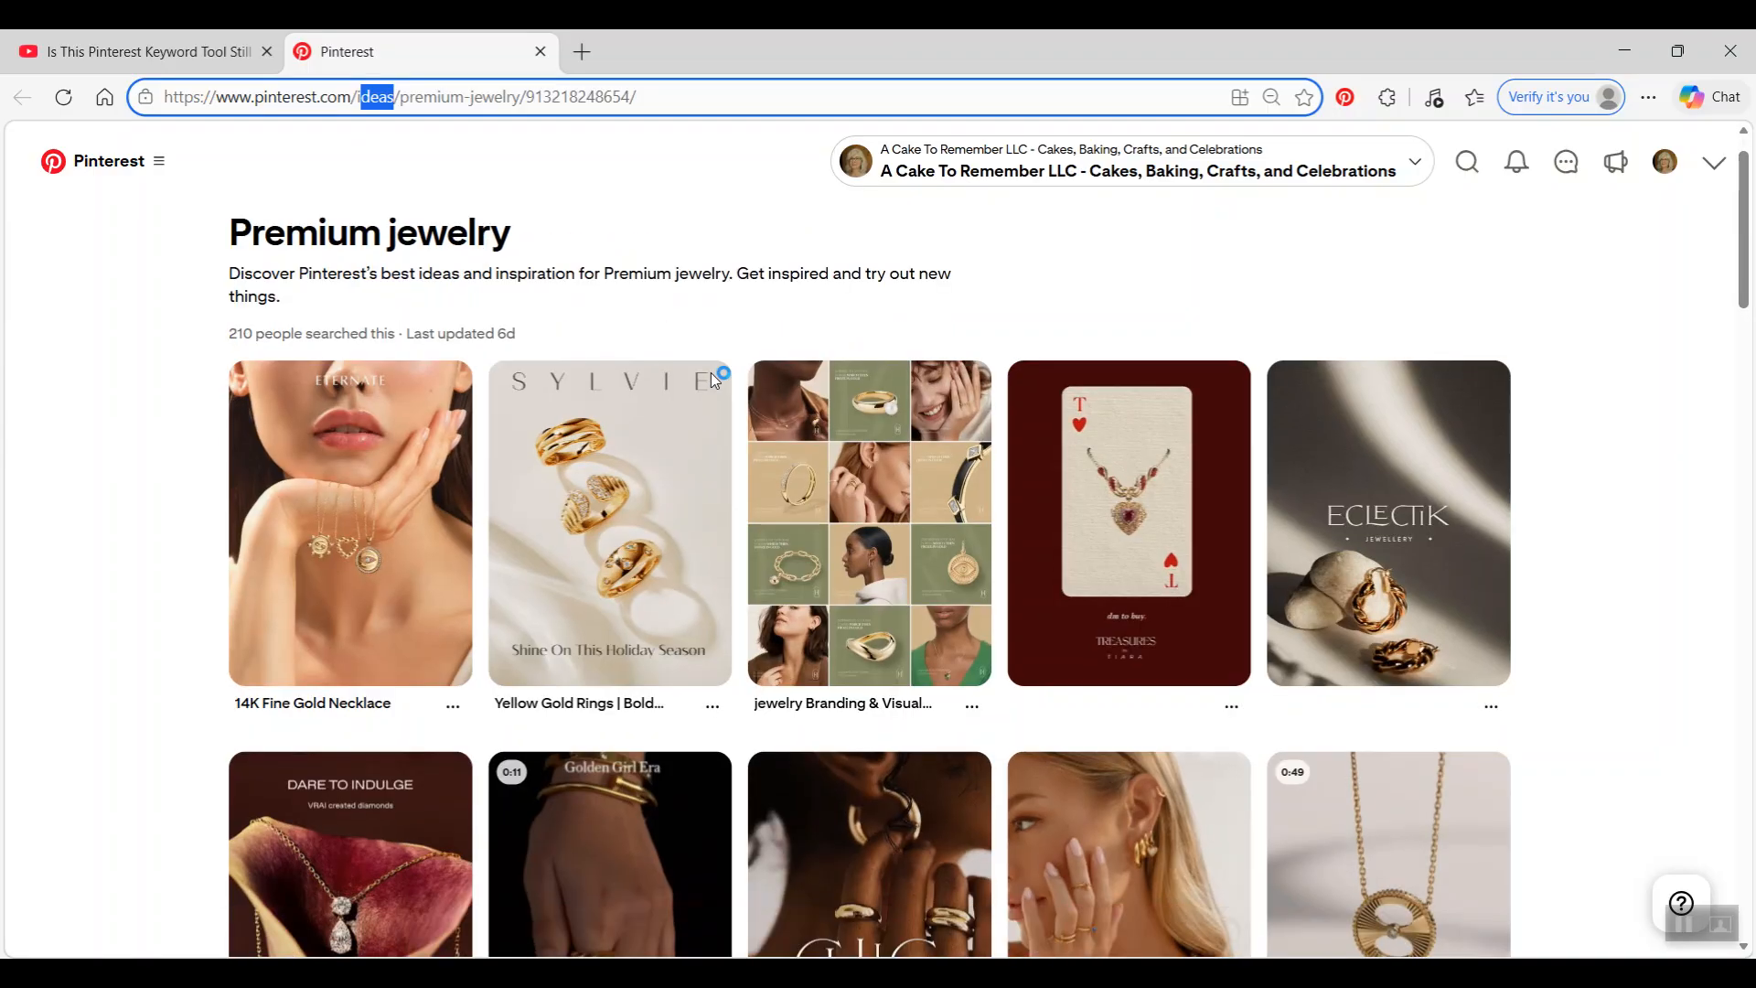
scroll(828, 562, "down", 8)
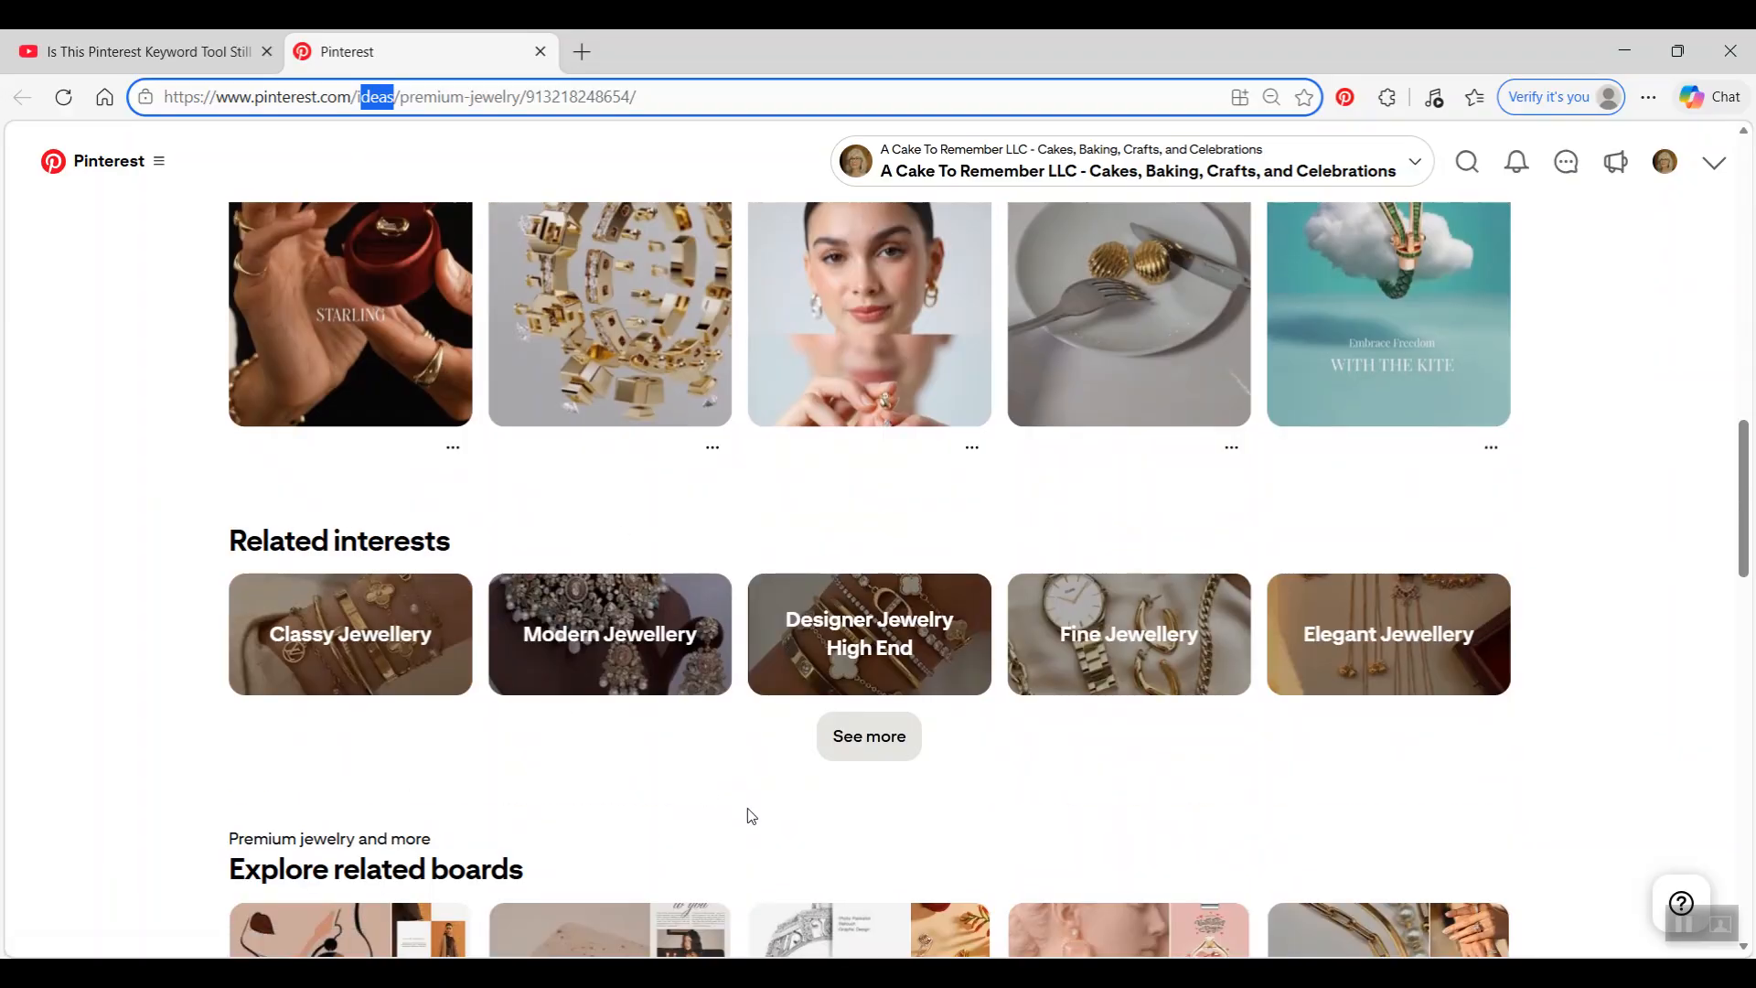
scroll(754, 789, "up", 15)
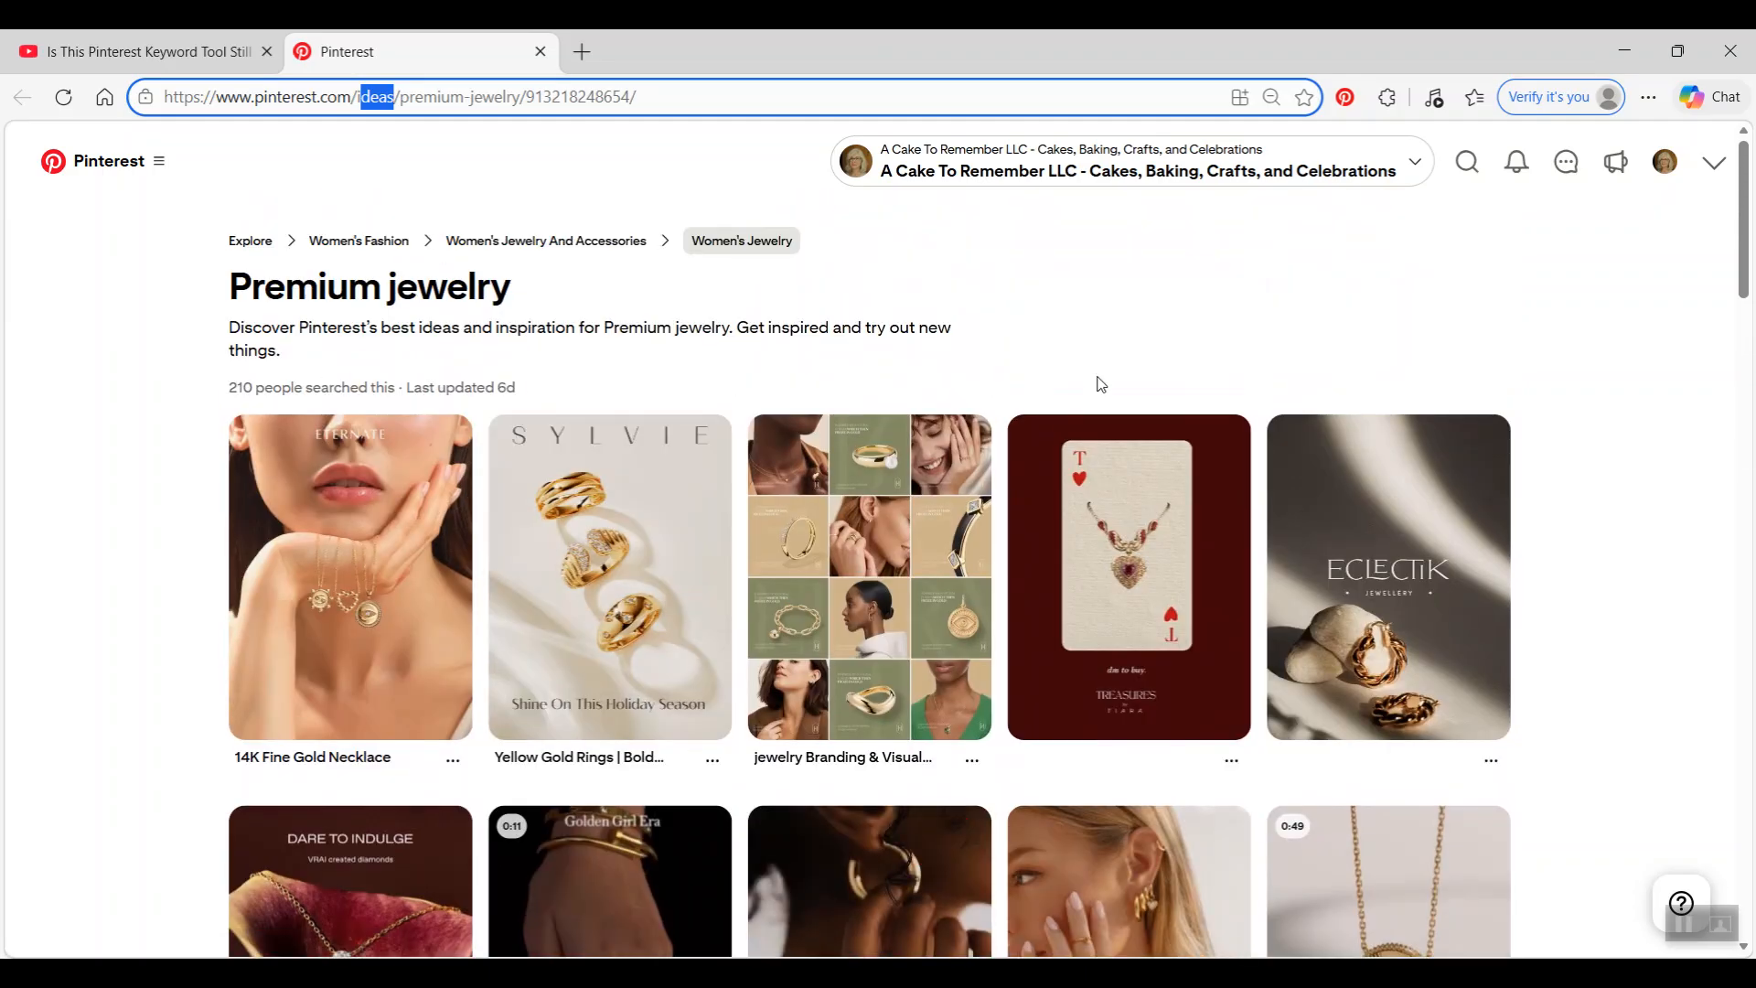
left_click(742, 241)
Return to Pin Inspector and sort the annotations by search volume, highest first
key("alt+Tab")
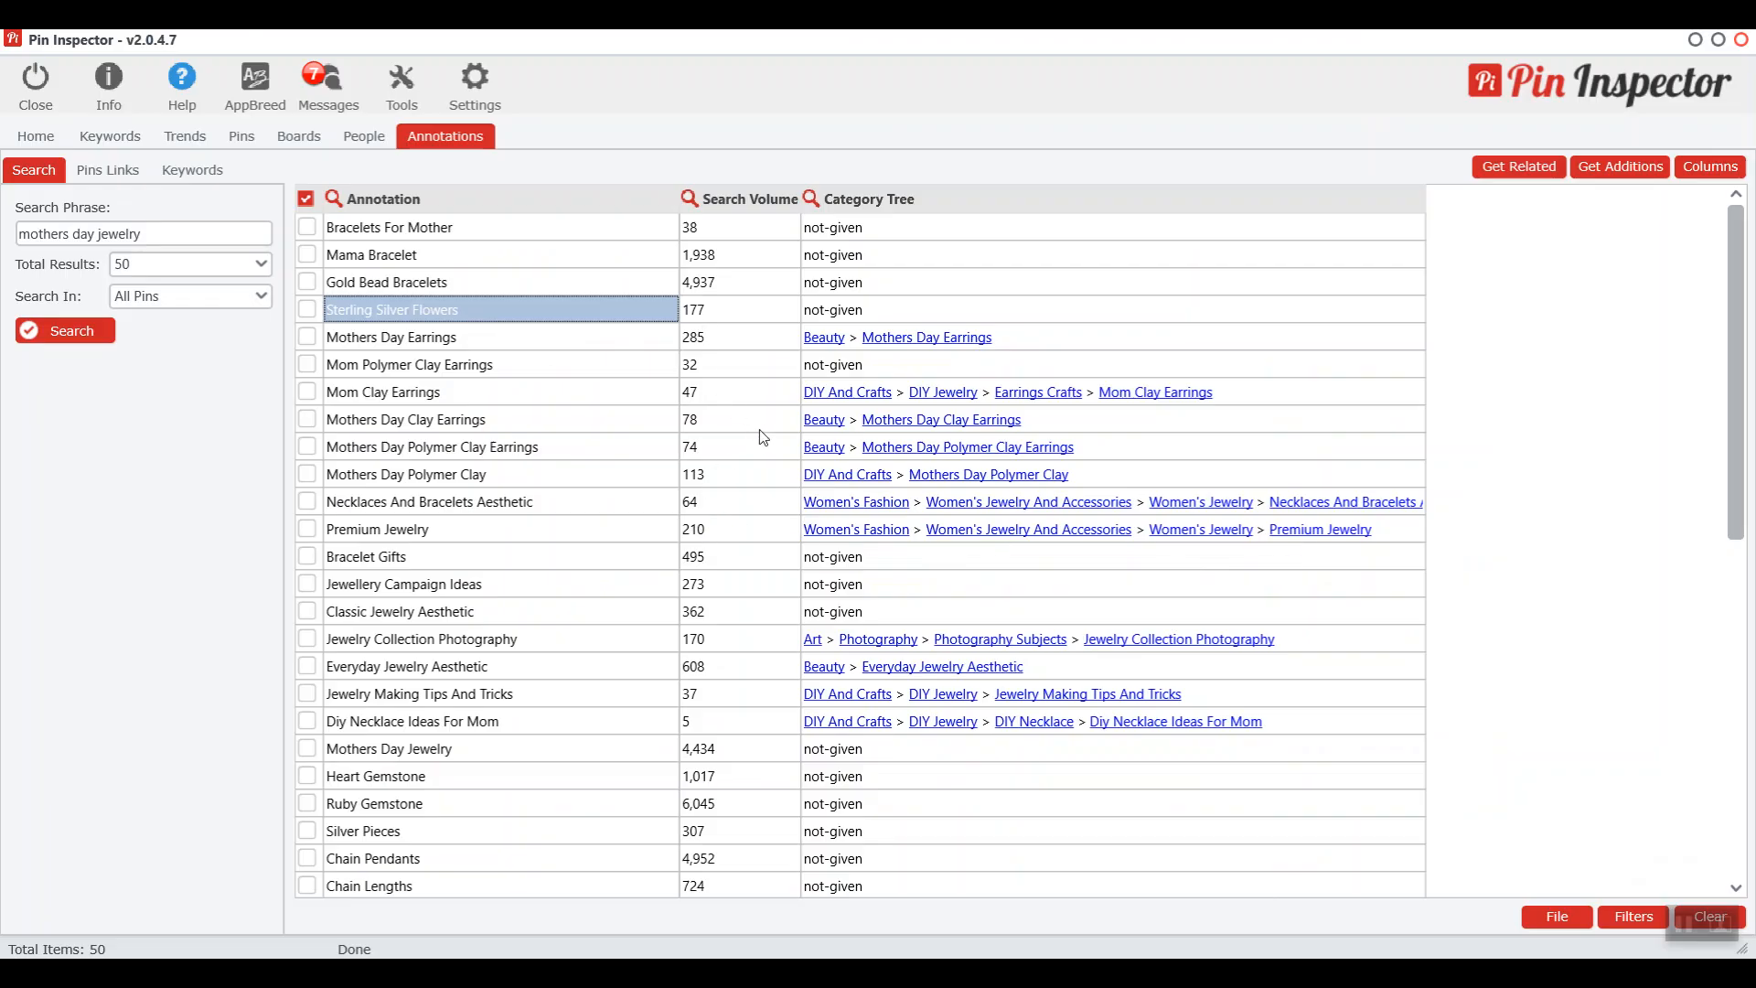
left_click(732, 199)
left_click(733, 200)
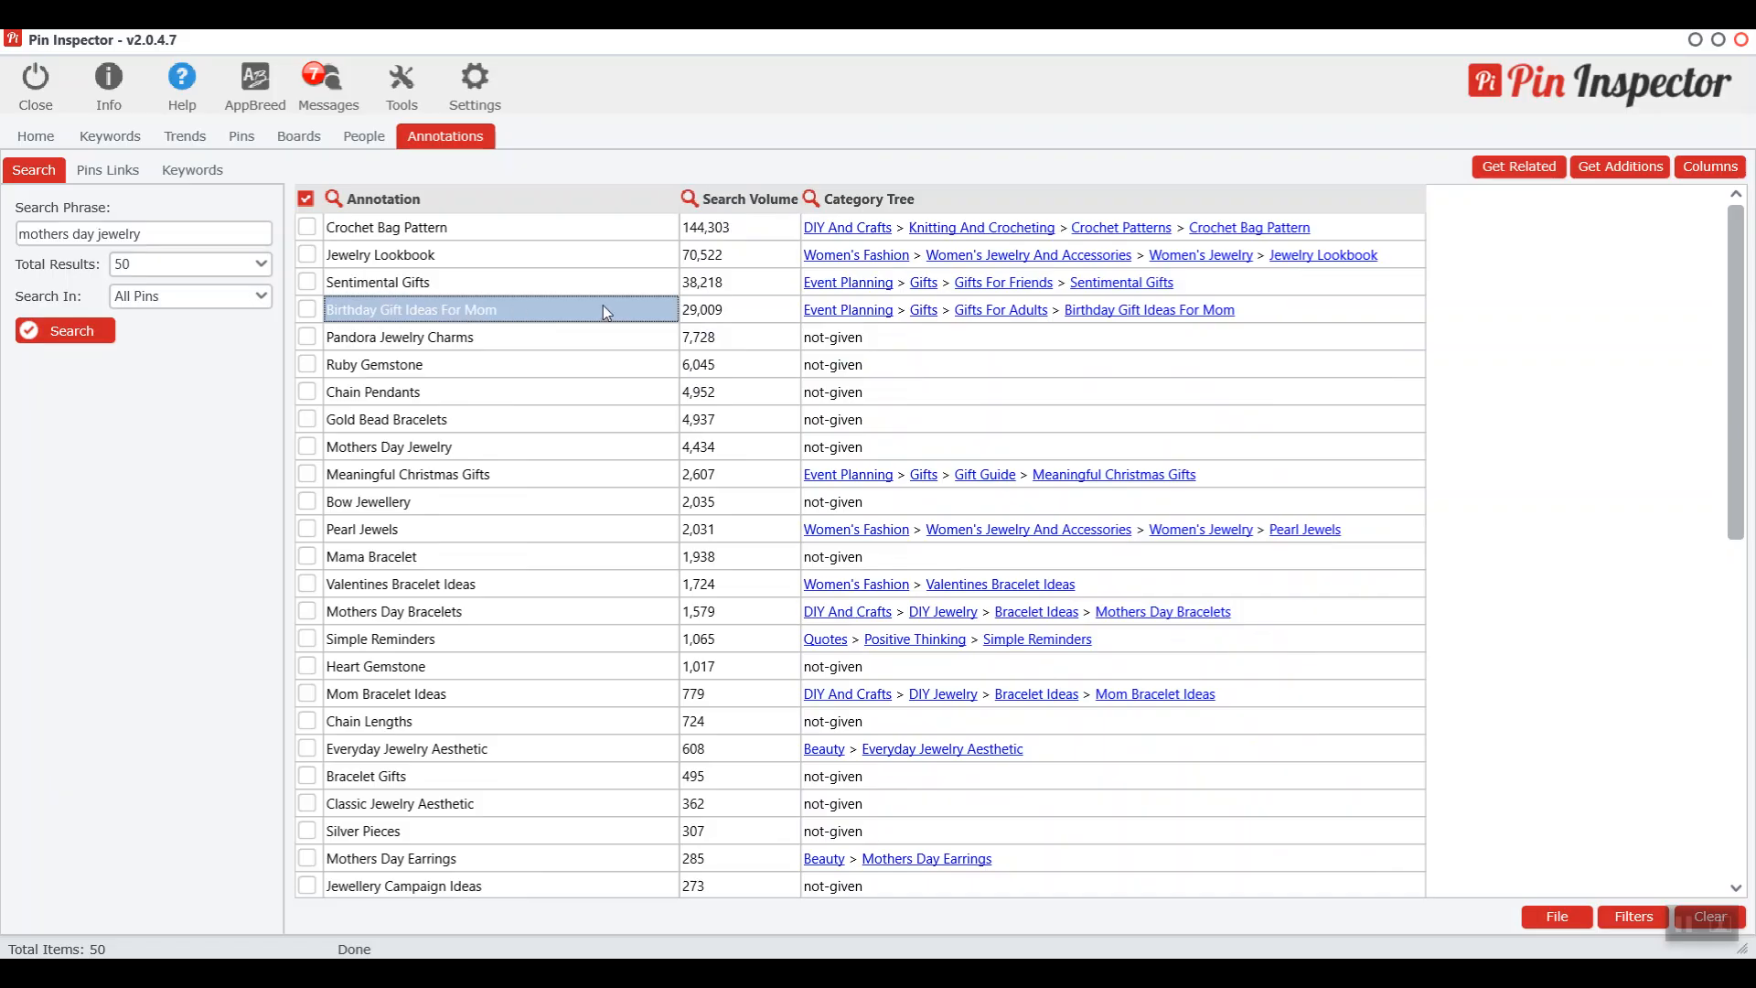
Examine the sorted annotations from Sentimental Gifts down to Everyday Jewelry Aesthetic, comparing search volumes and category trees
left_click(418, 284)
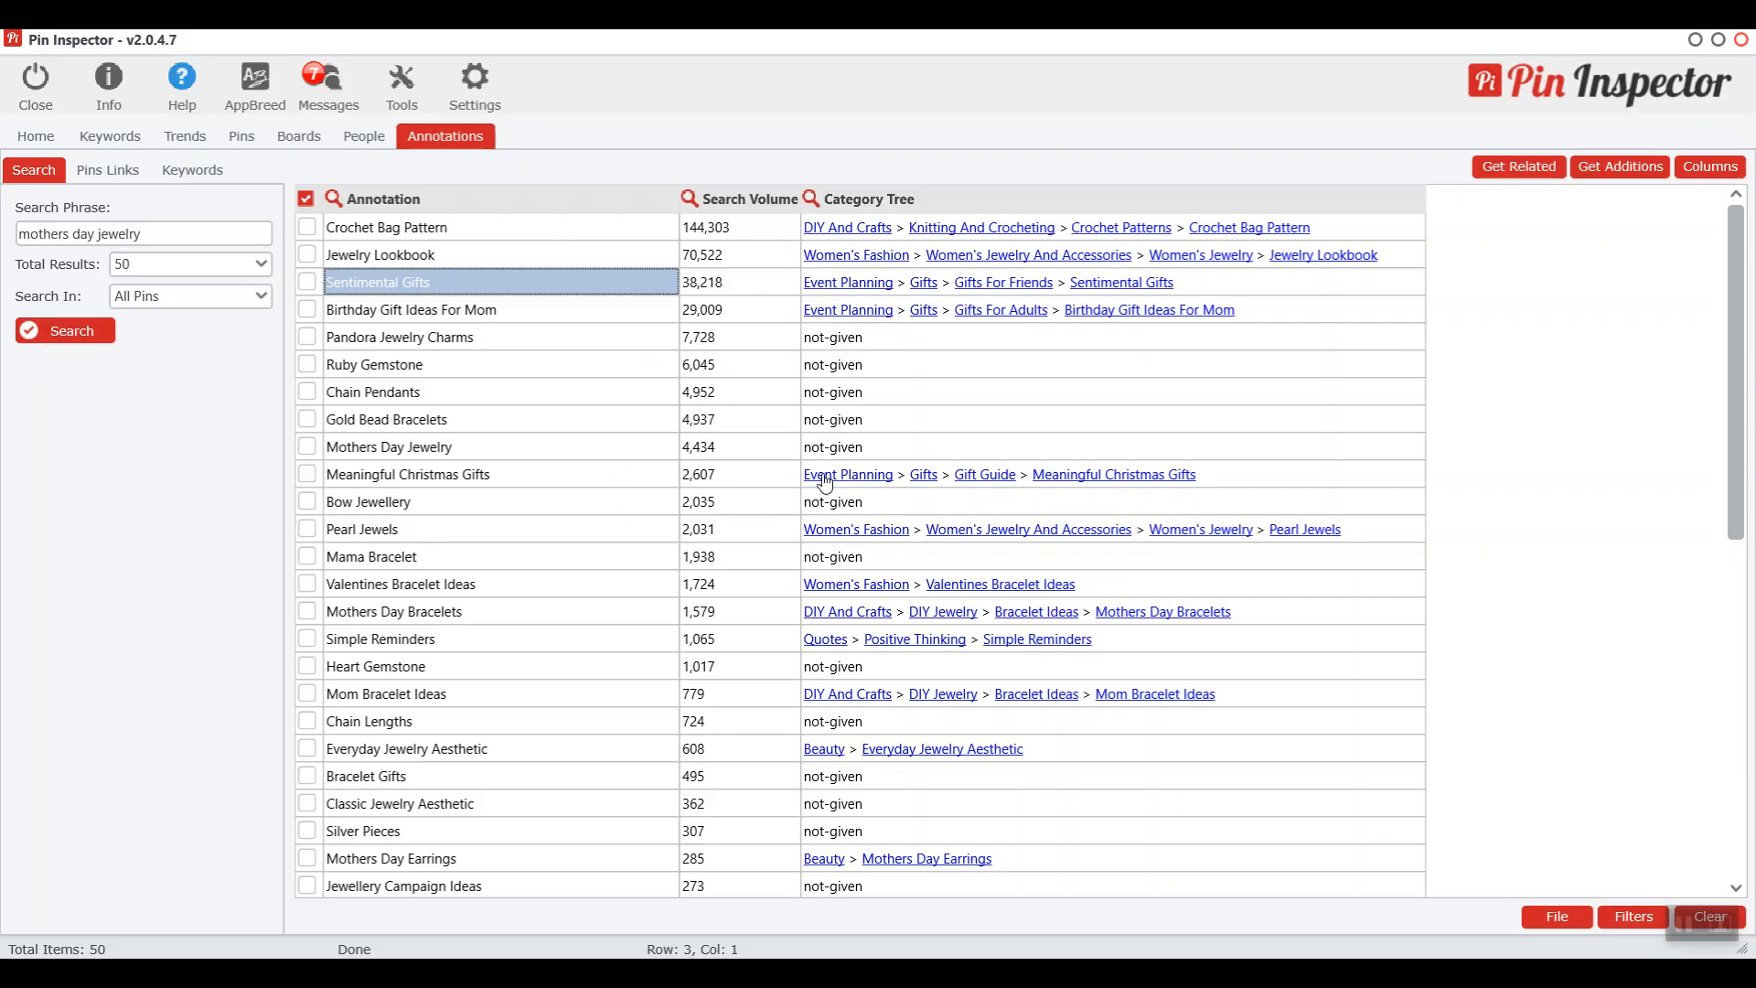
scroll(848, 562, "down", 1)
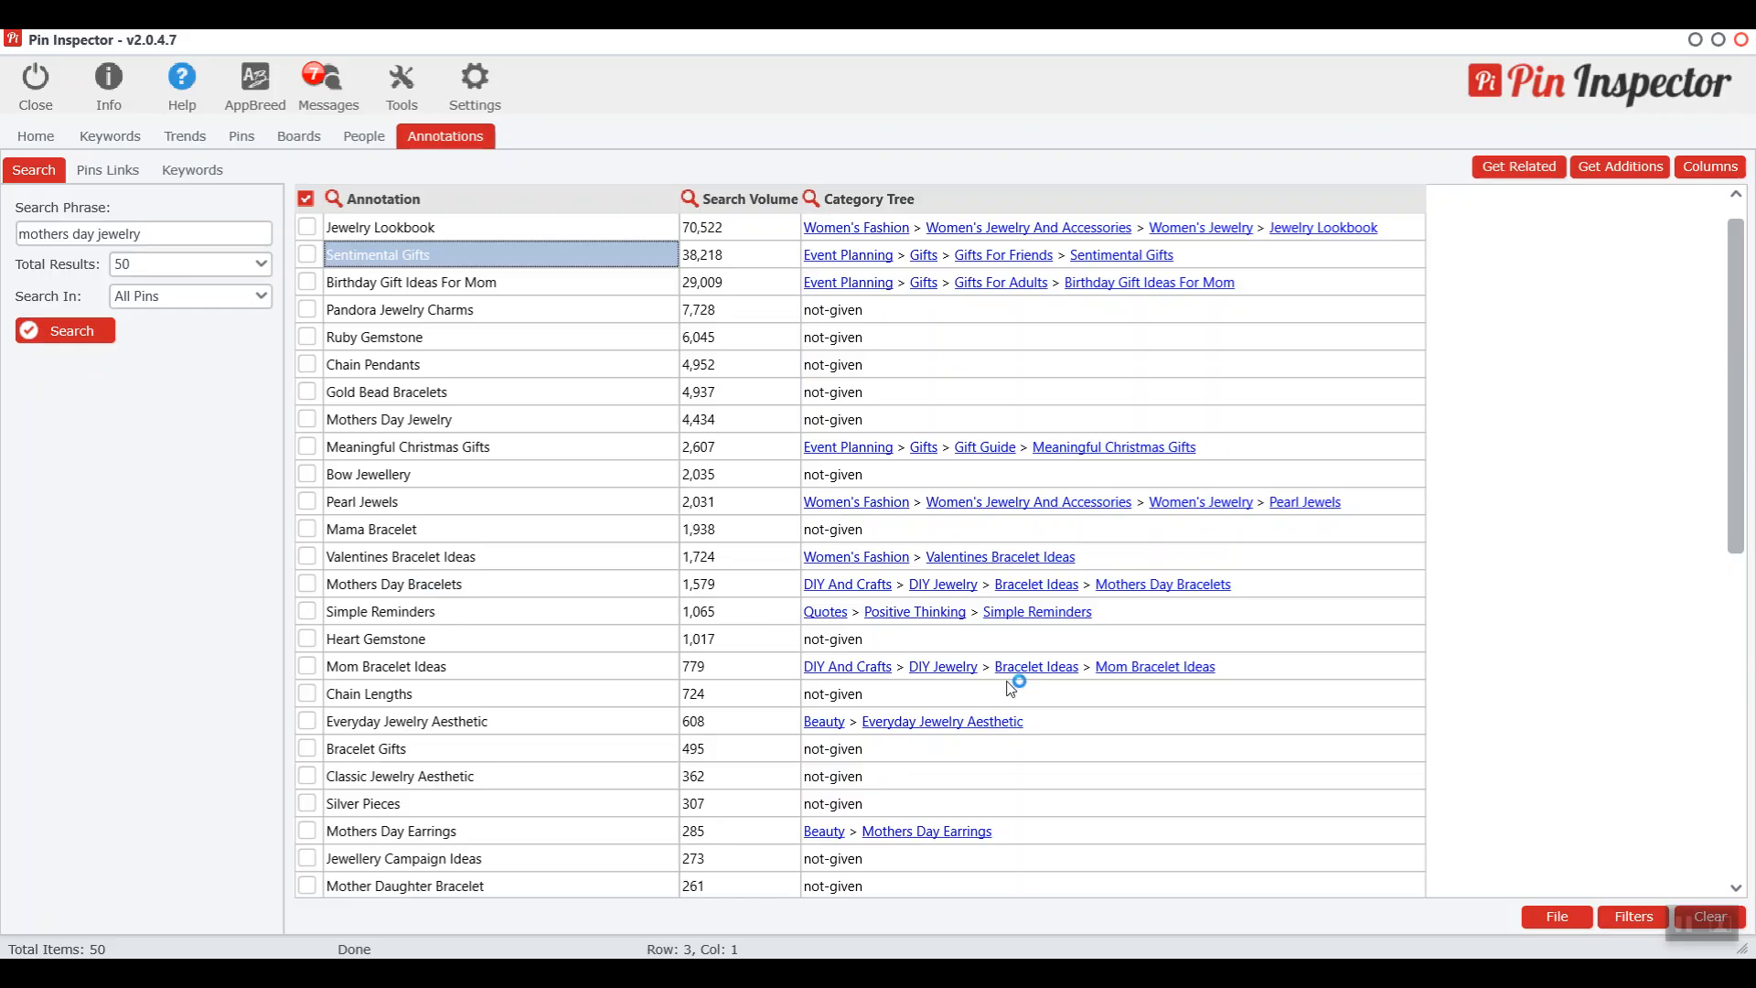
scroll(951, 697, "down", 1)
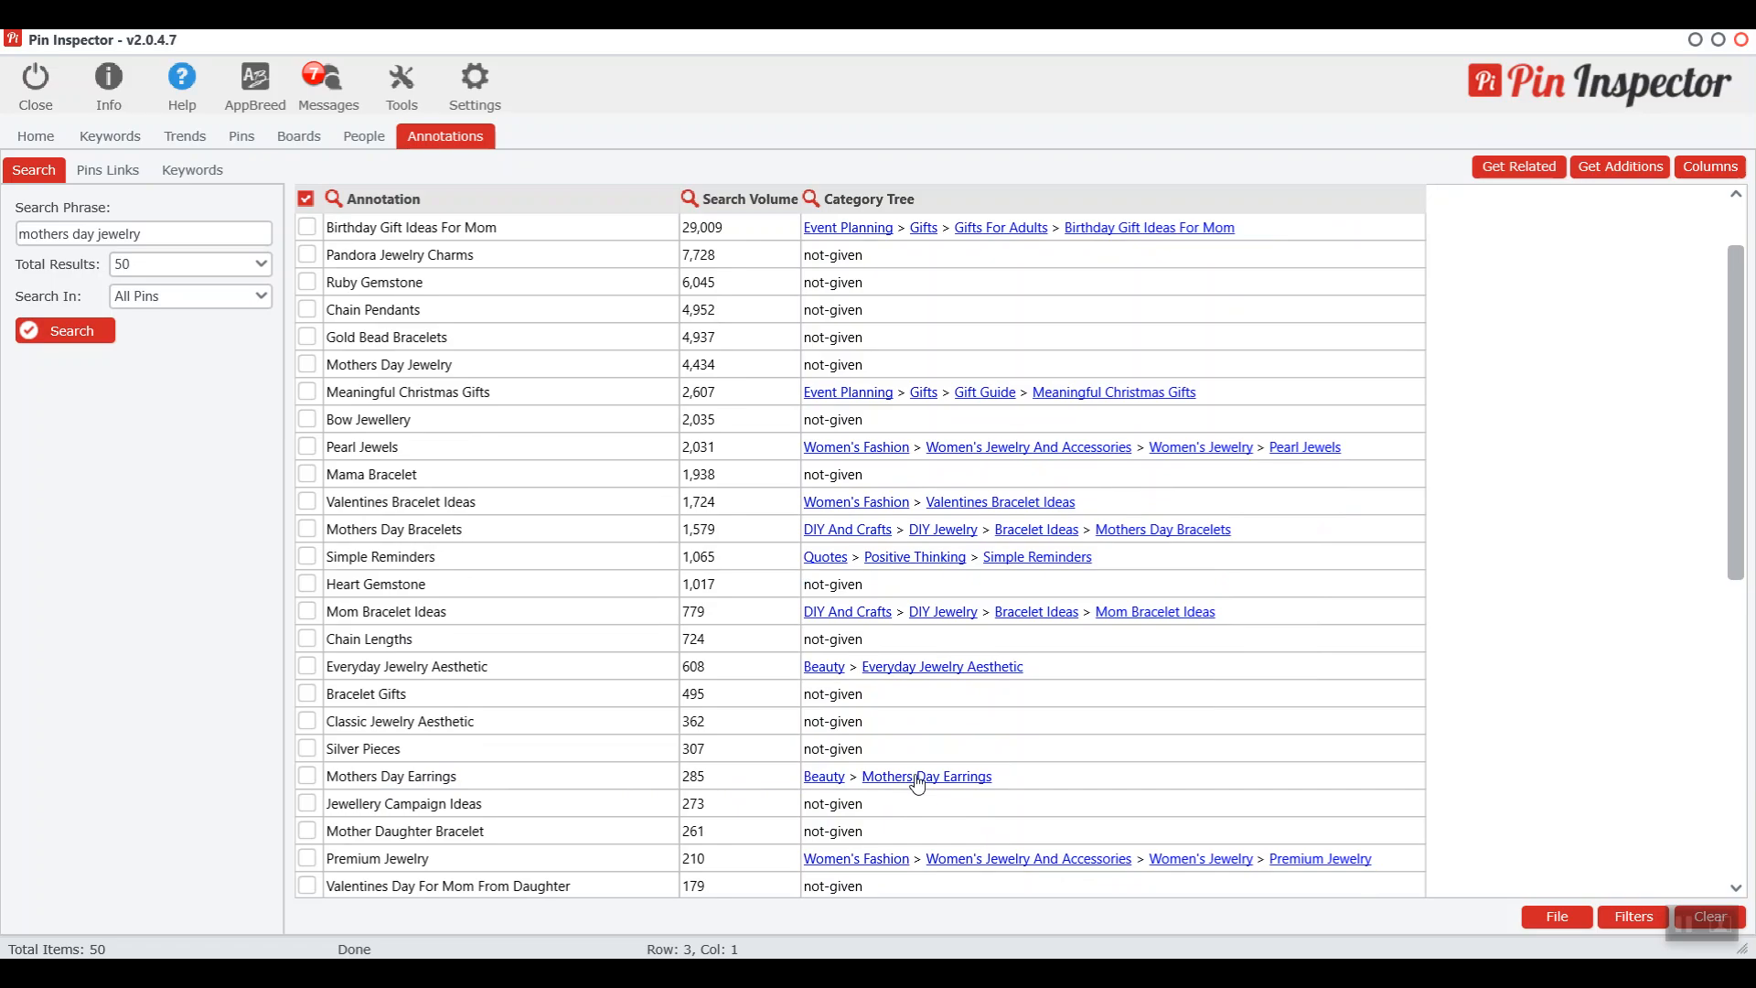
left_click(883, 670)
scroll(956, 653, "up", 1)
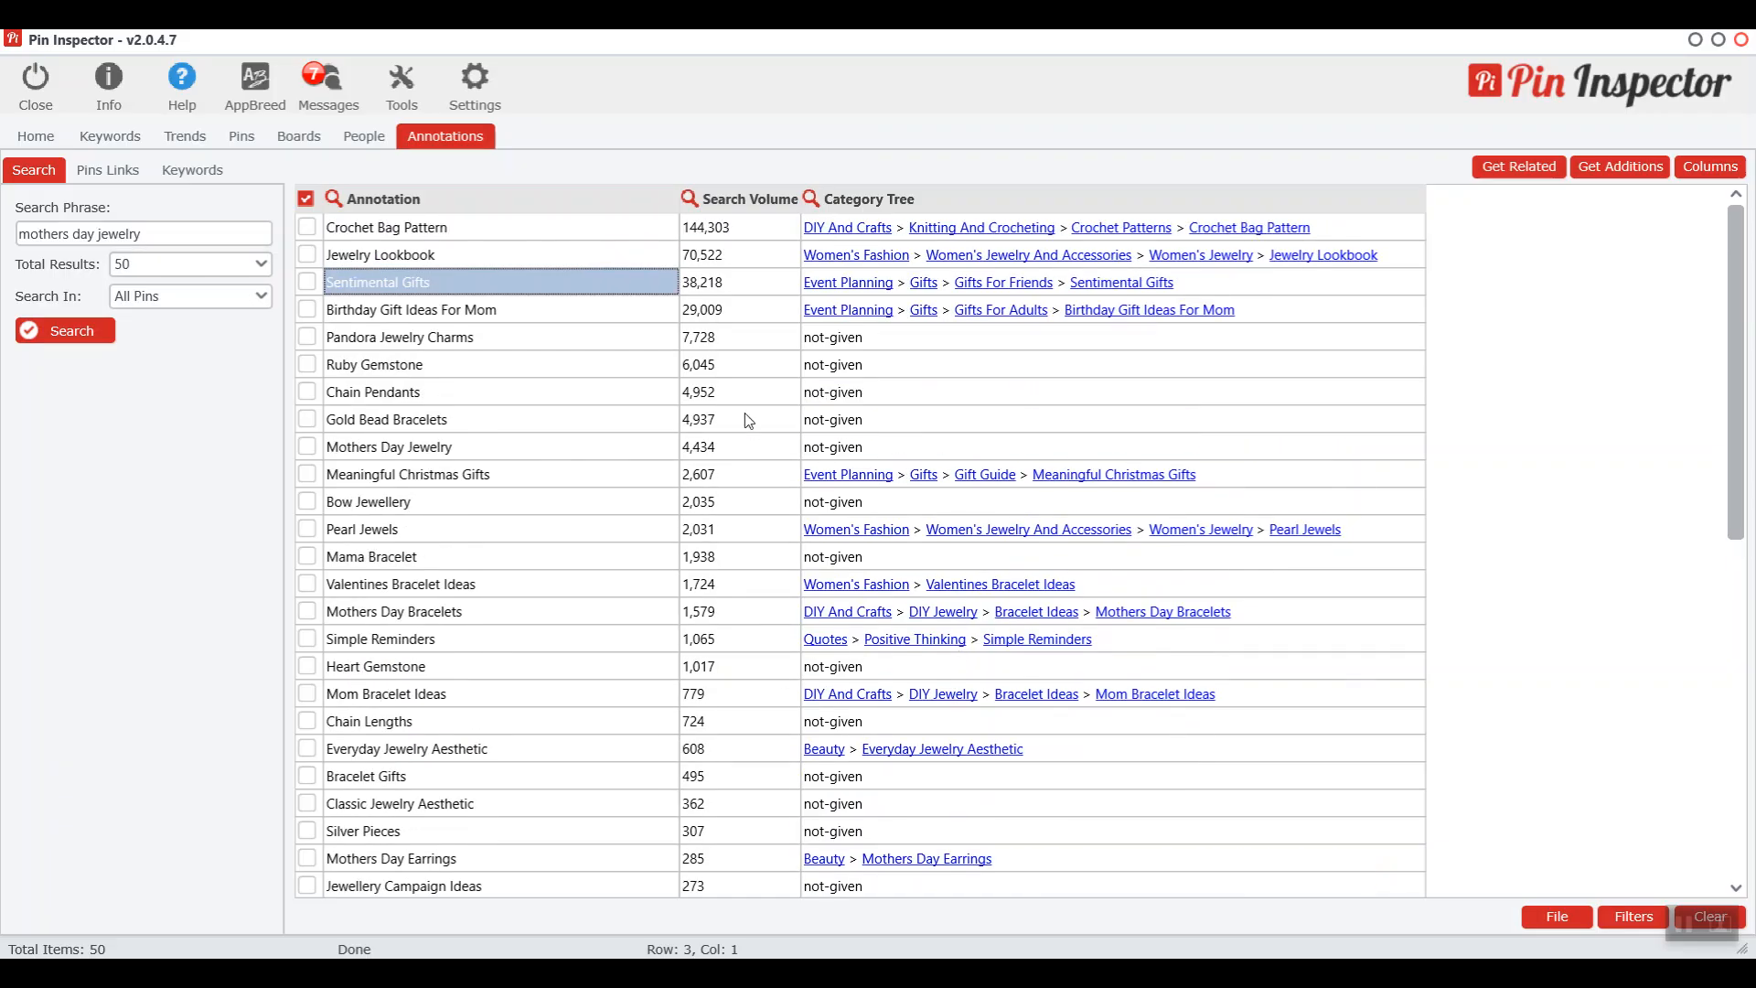
Mark the Sentimental Gifts and Birthday Gift Ideas For Mom annotations, leaving Mothers Day Jewelry unmarked
left_click(307, 284)
left_click(308, 310)
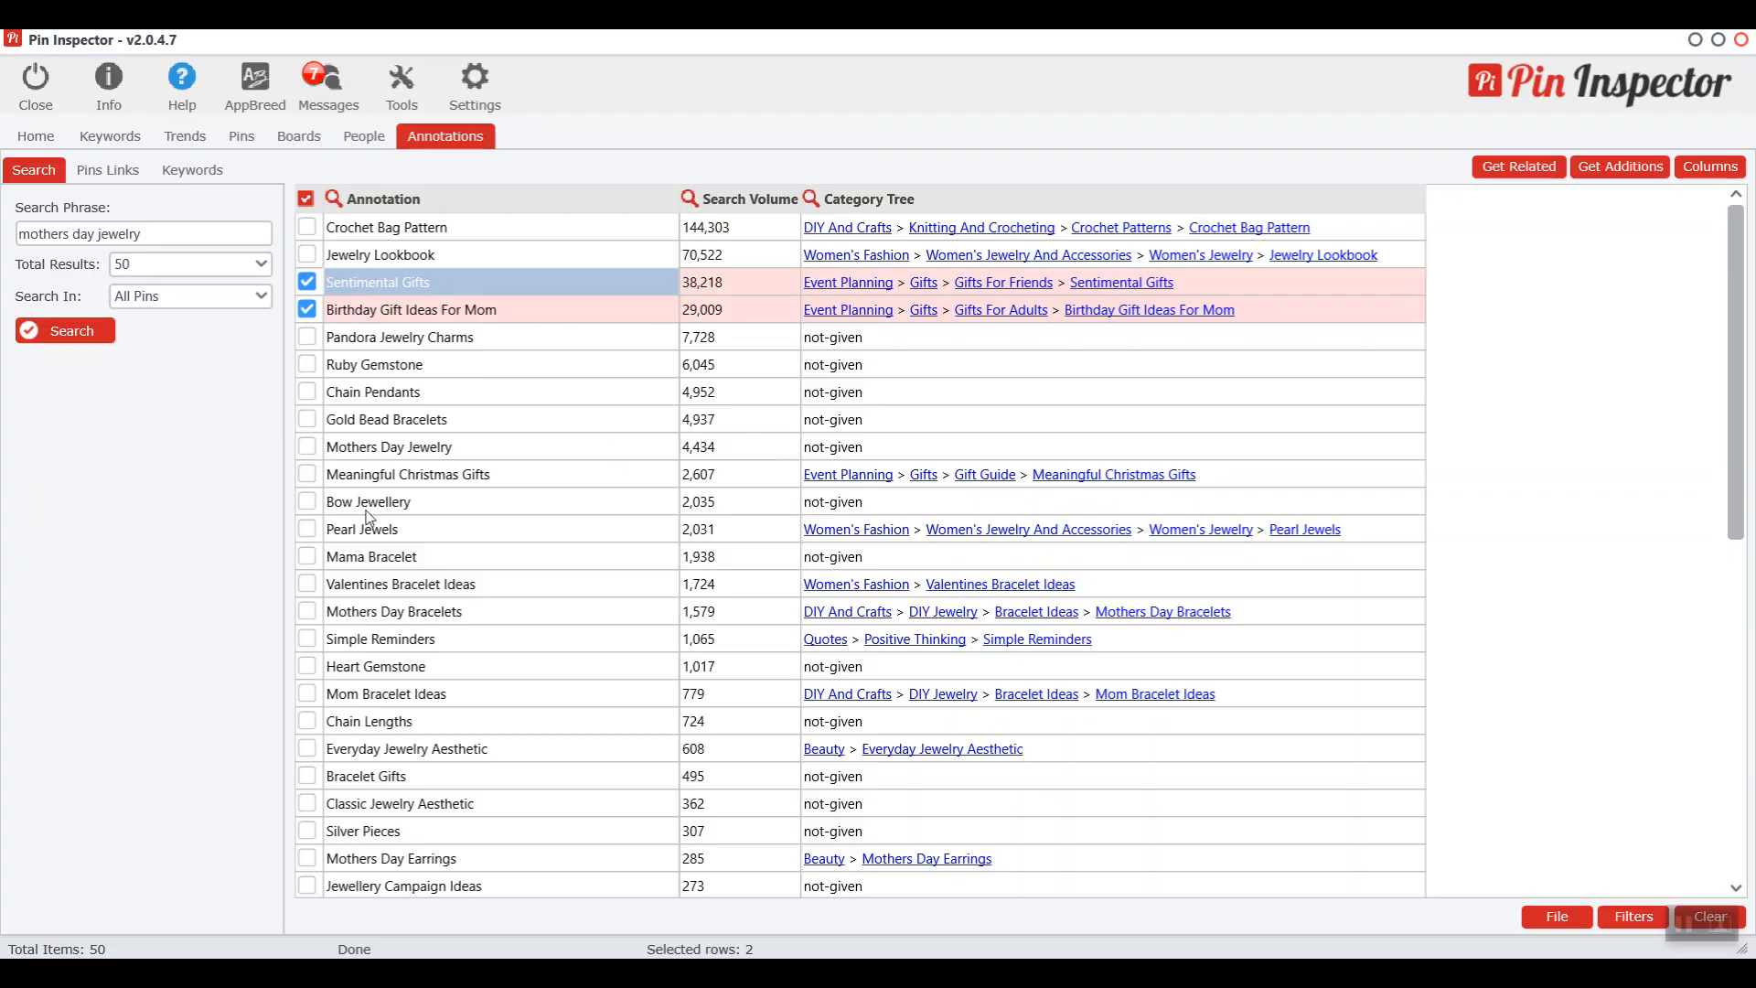
left_click(308, 448)
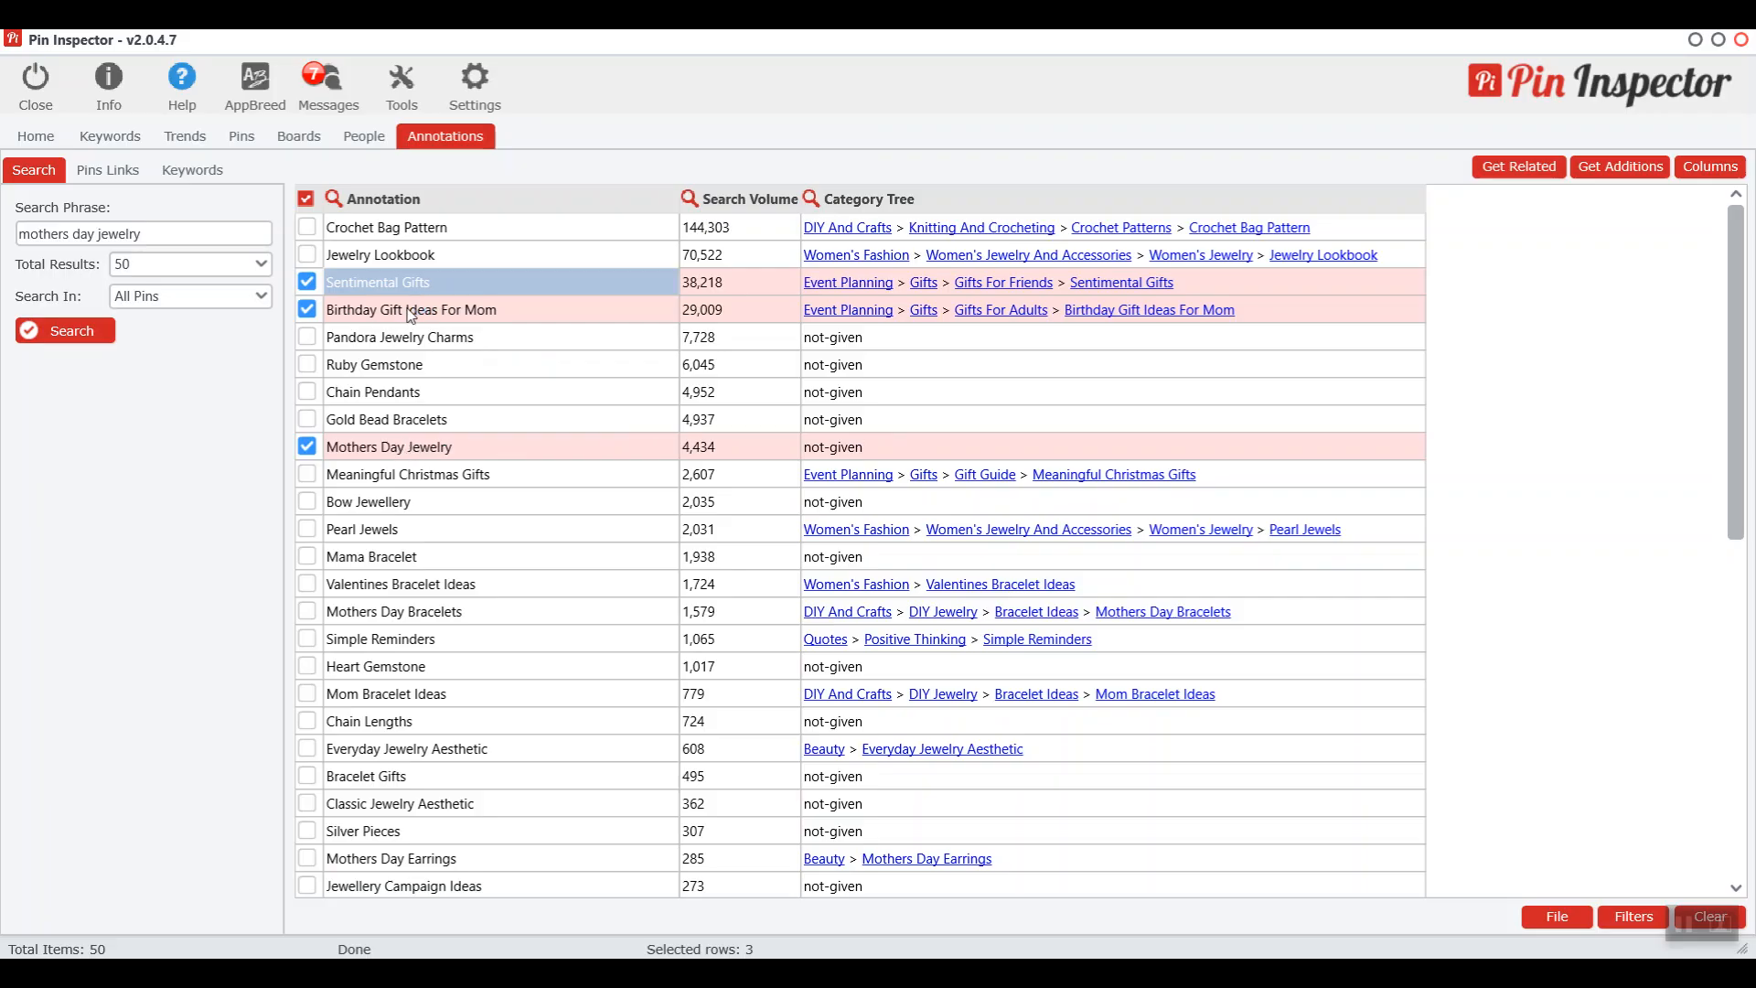
left_click(307, 446)
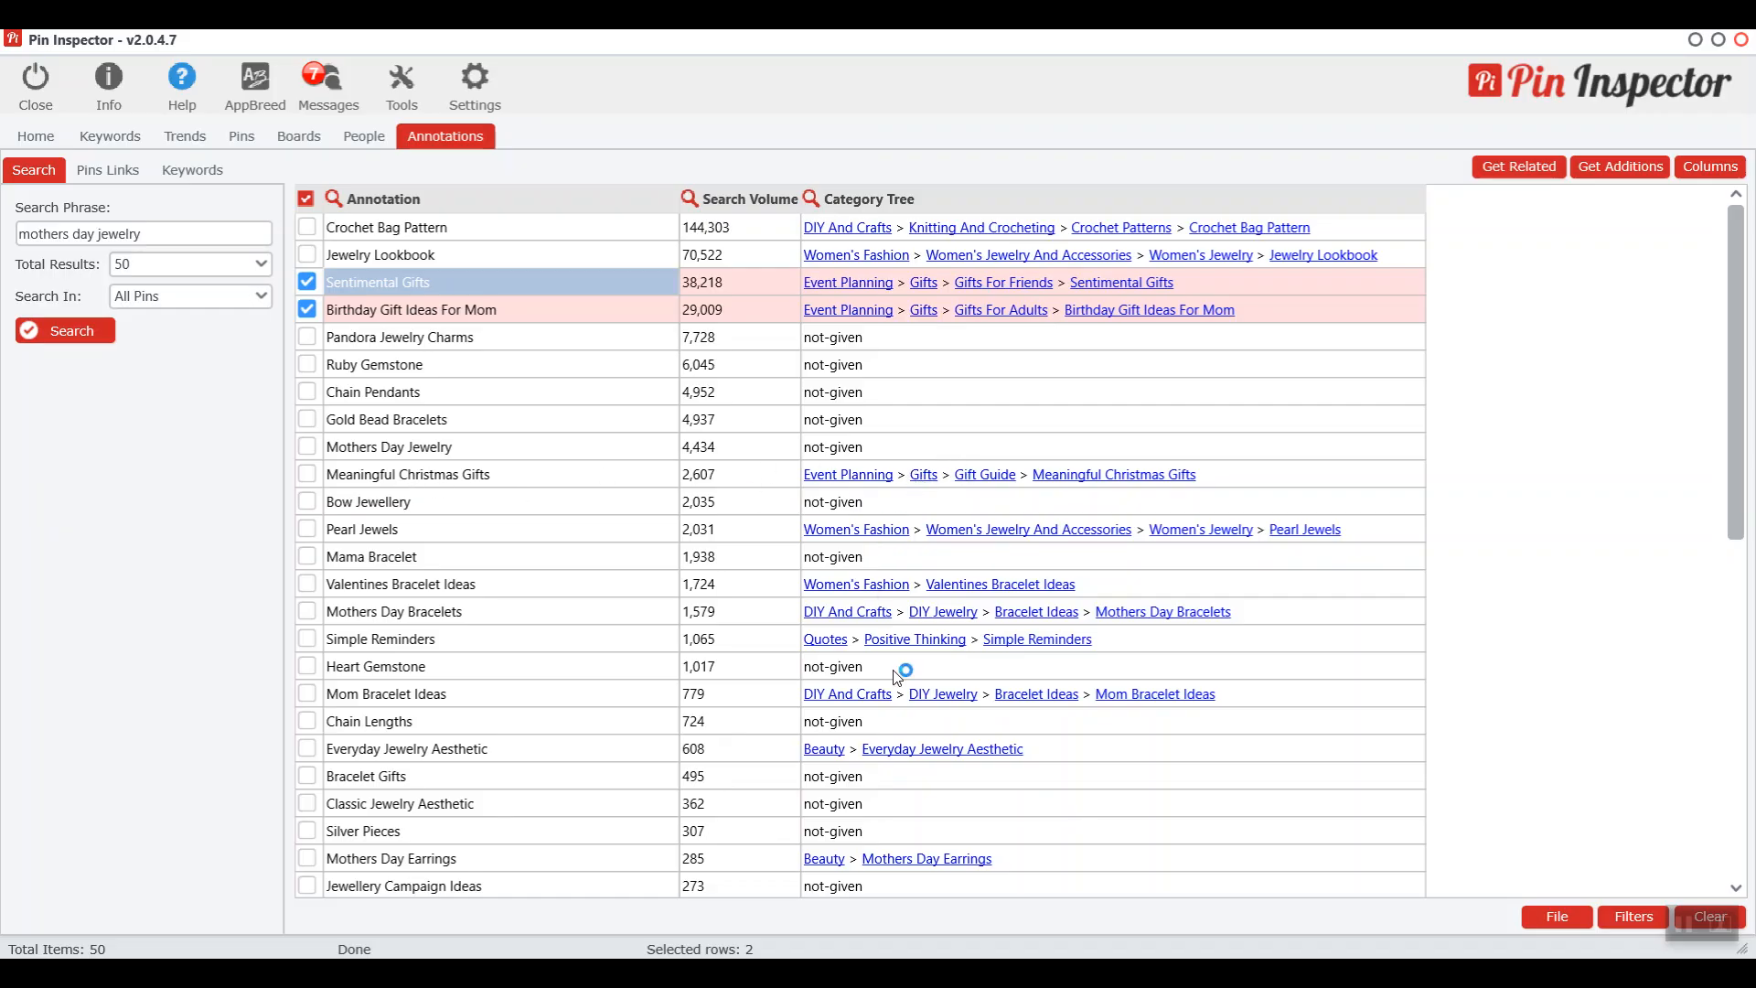
Add the Premium Jewelry annotation to the marked rows
scroll(992, 657, "down", 2)
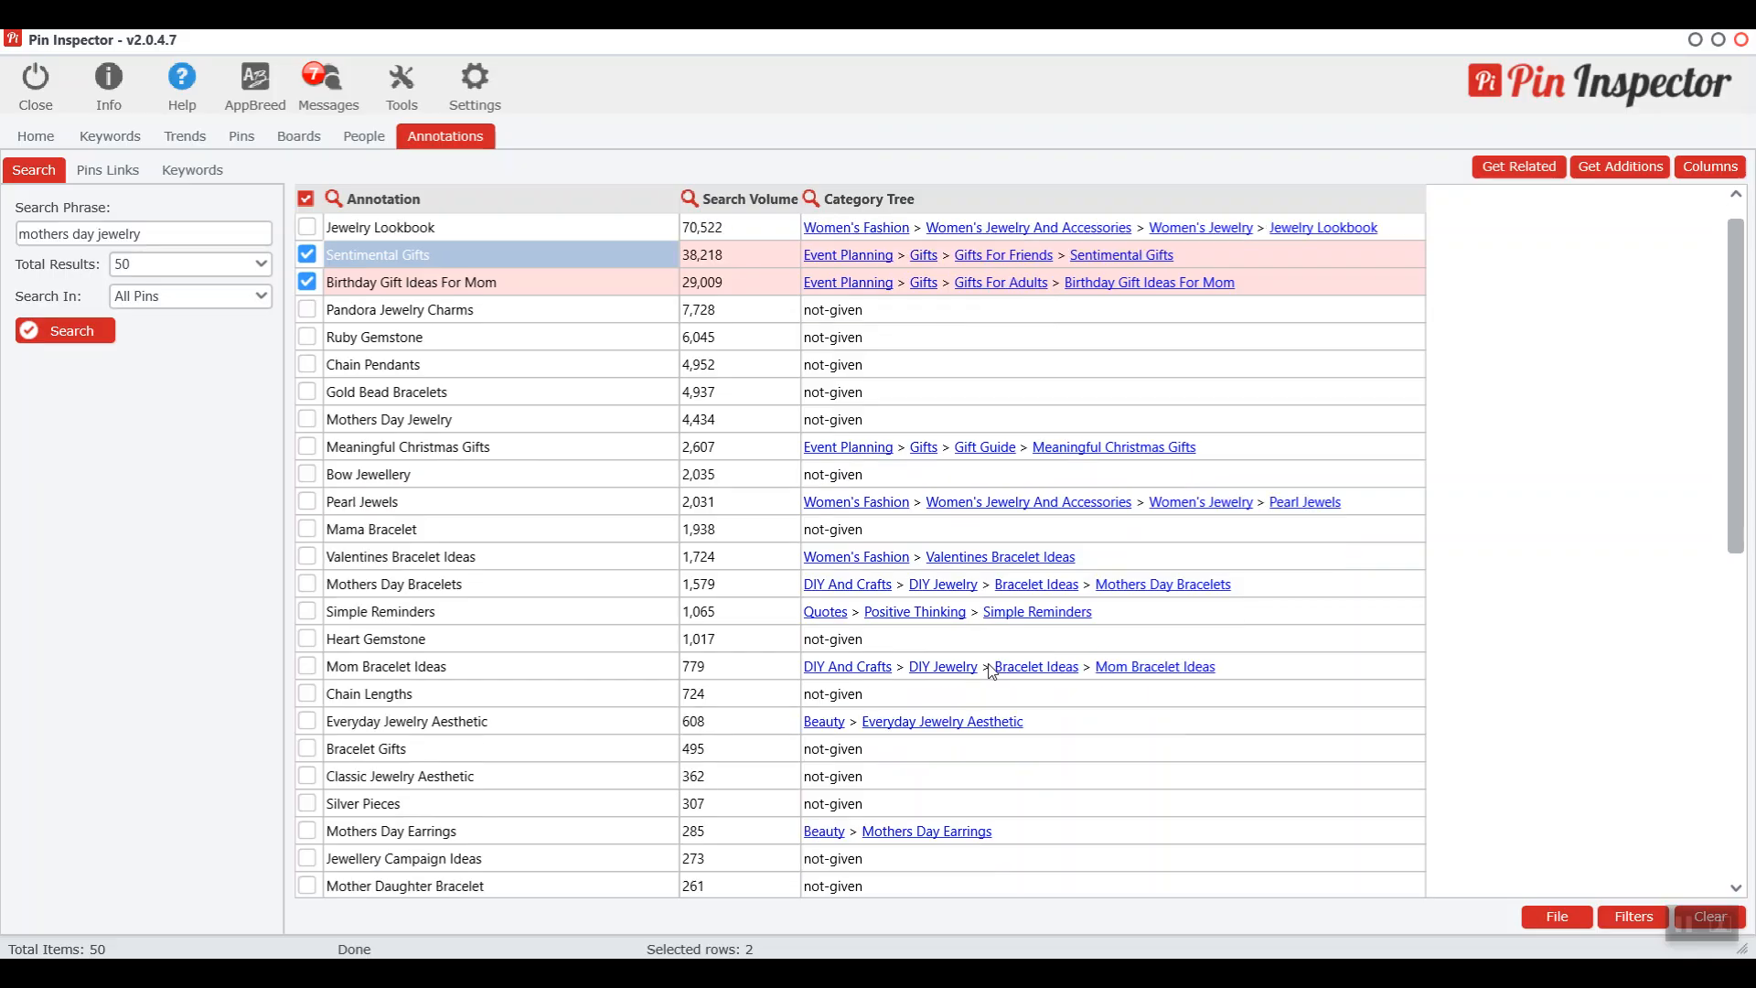
scroll(1014, 678, "down", 2)
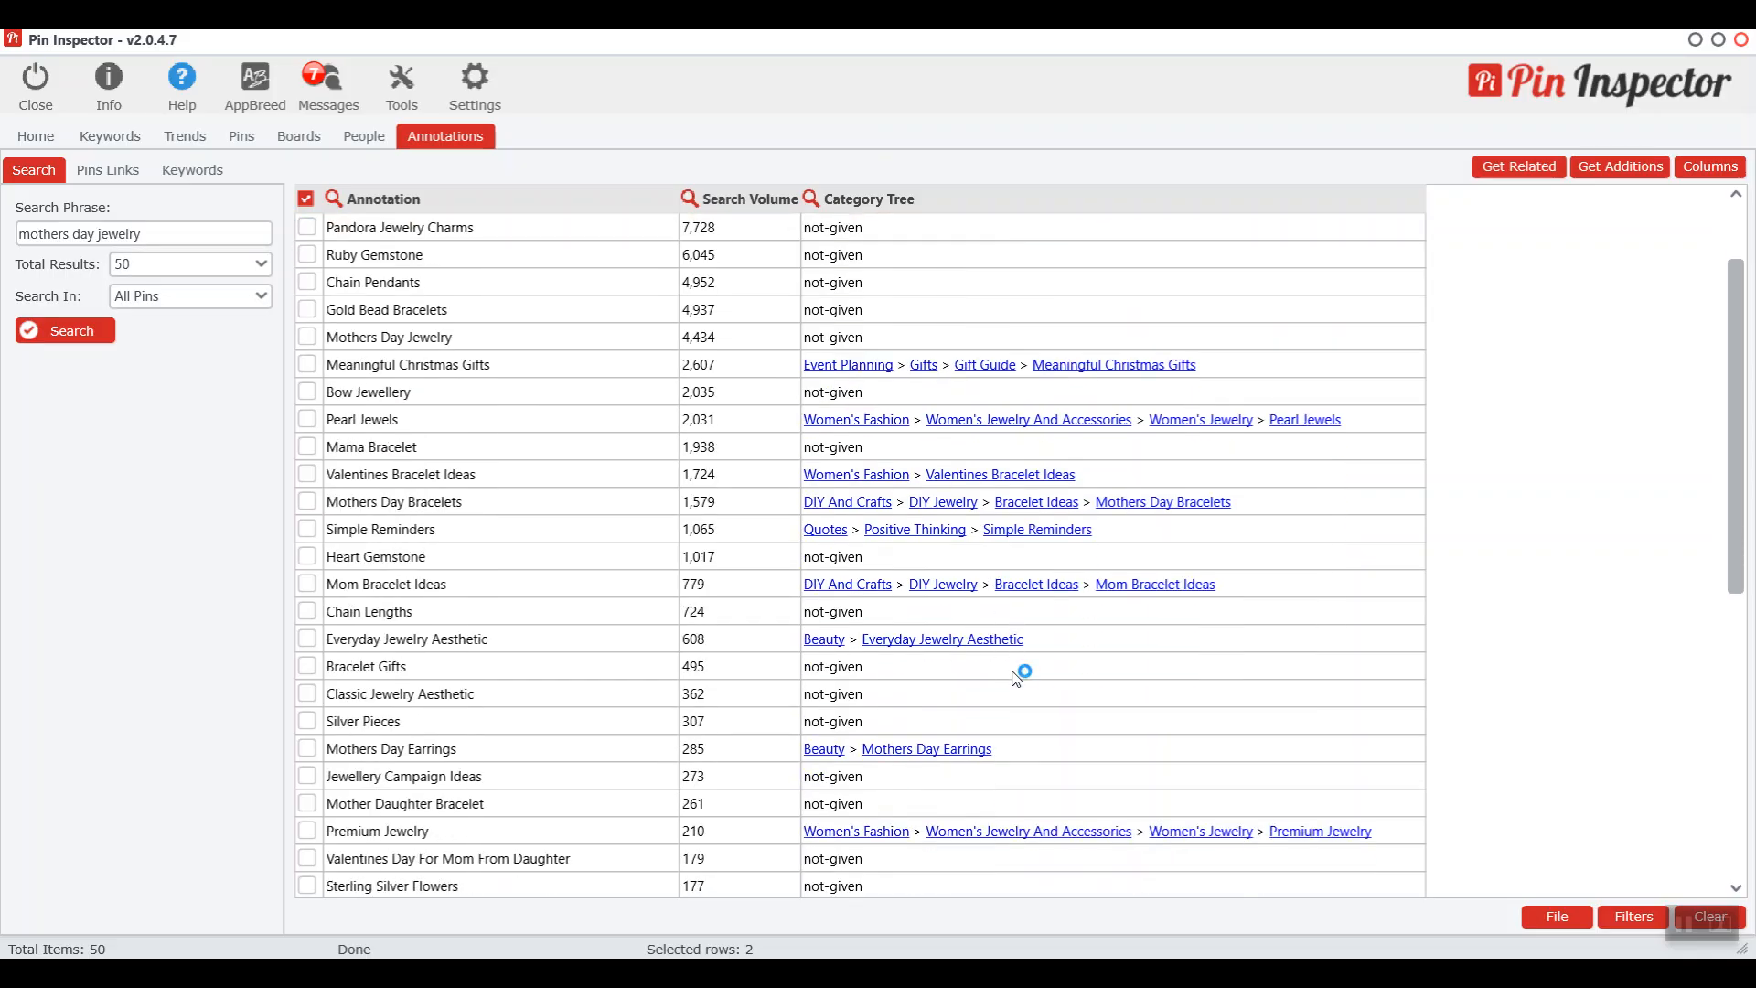
scroll(1018, 677, "down", 1)
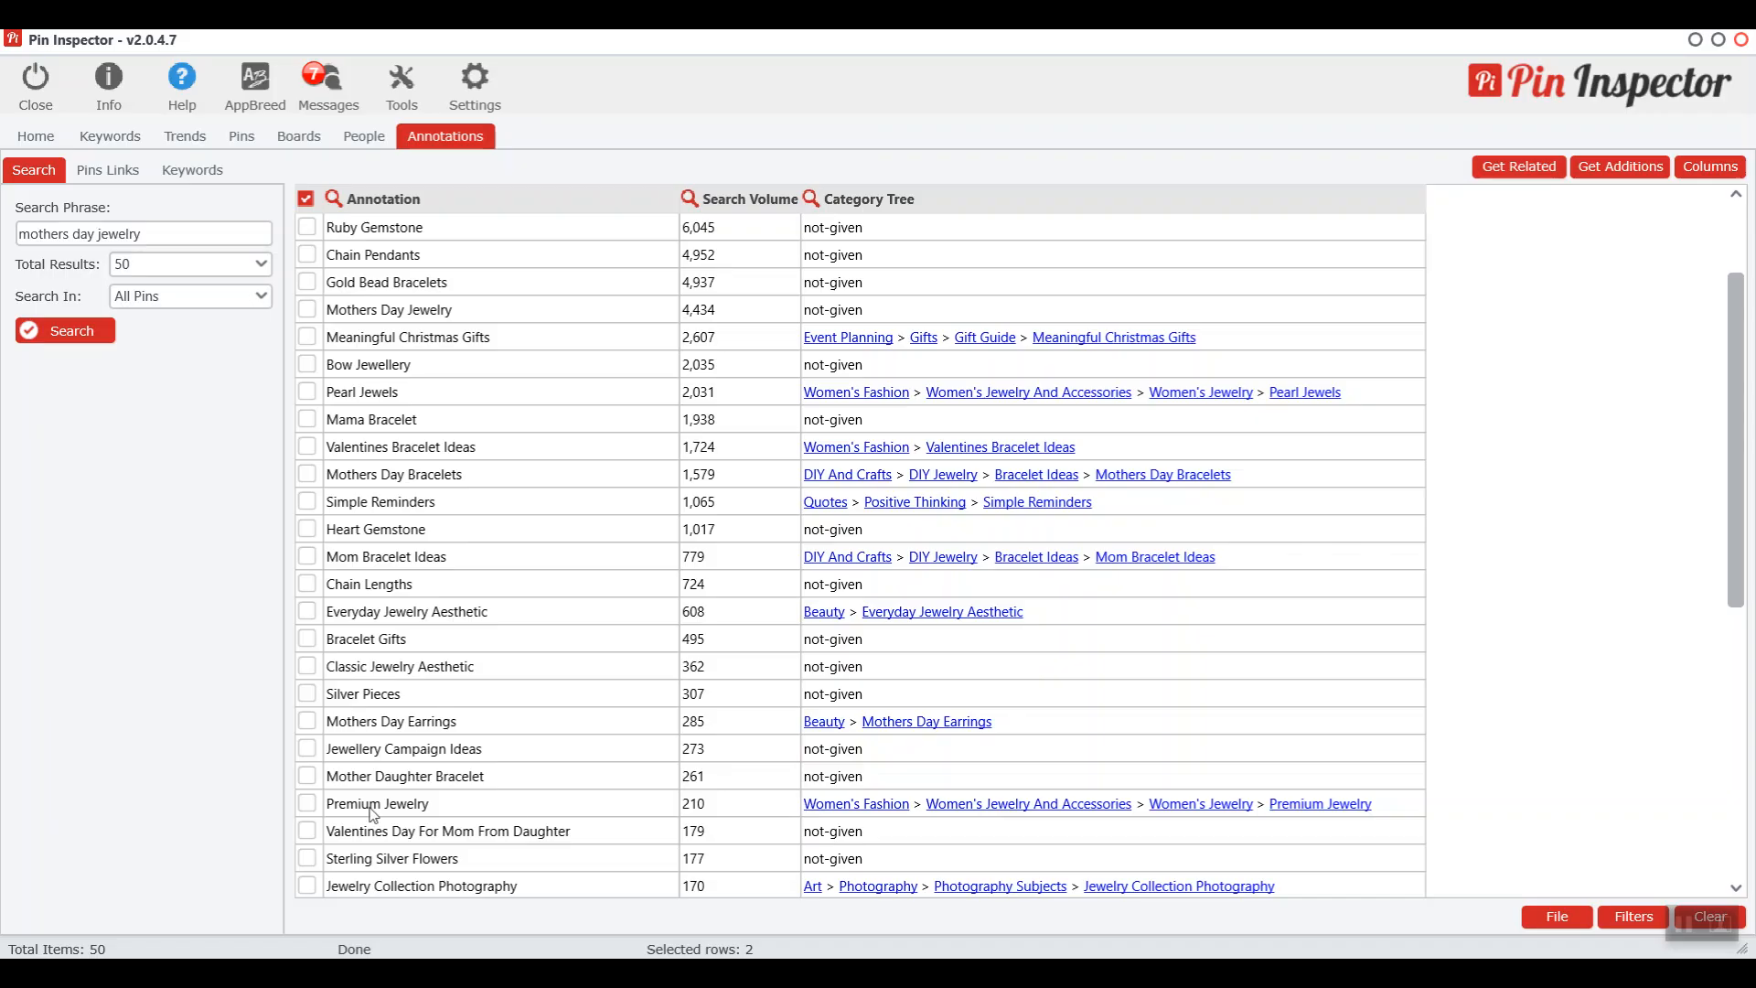
left_click(308, 805)
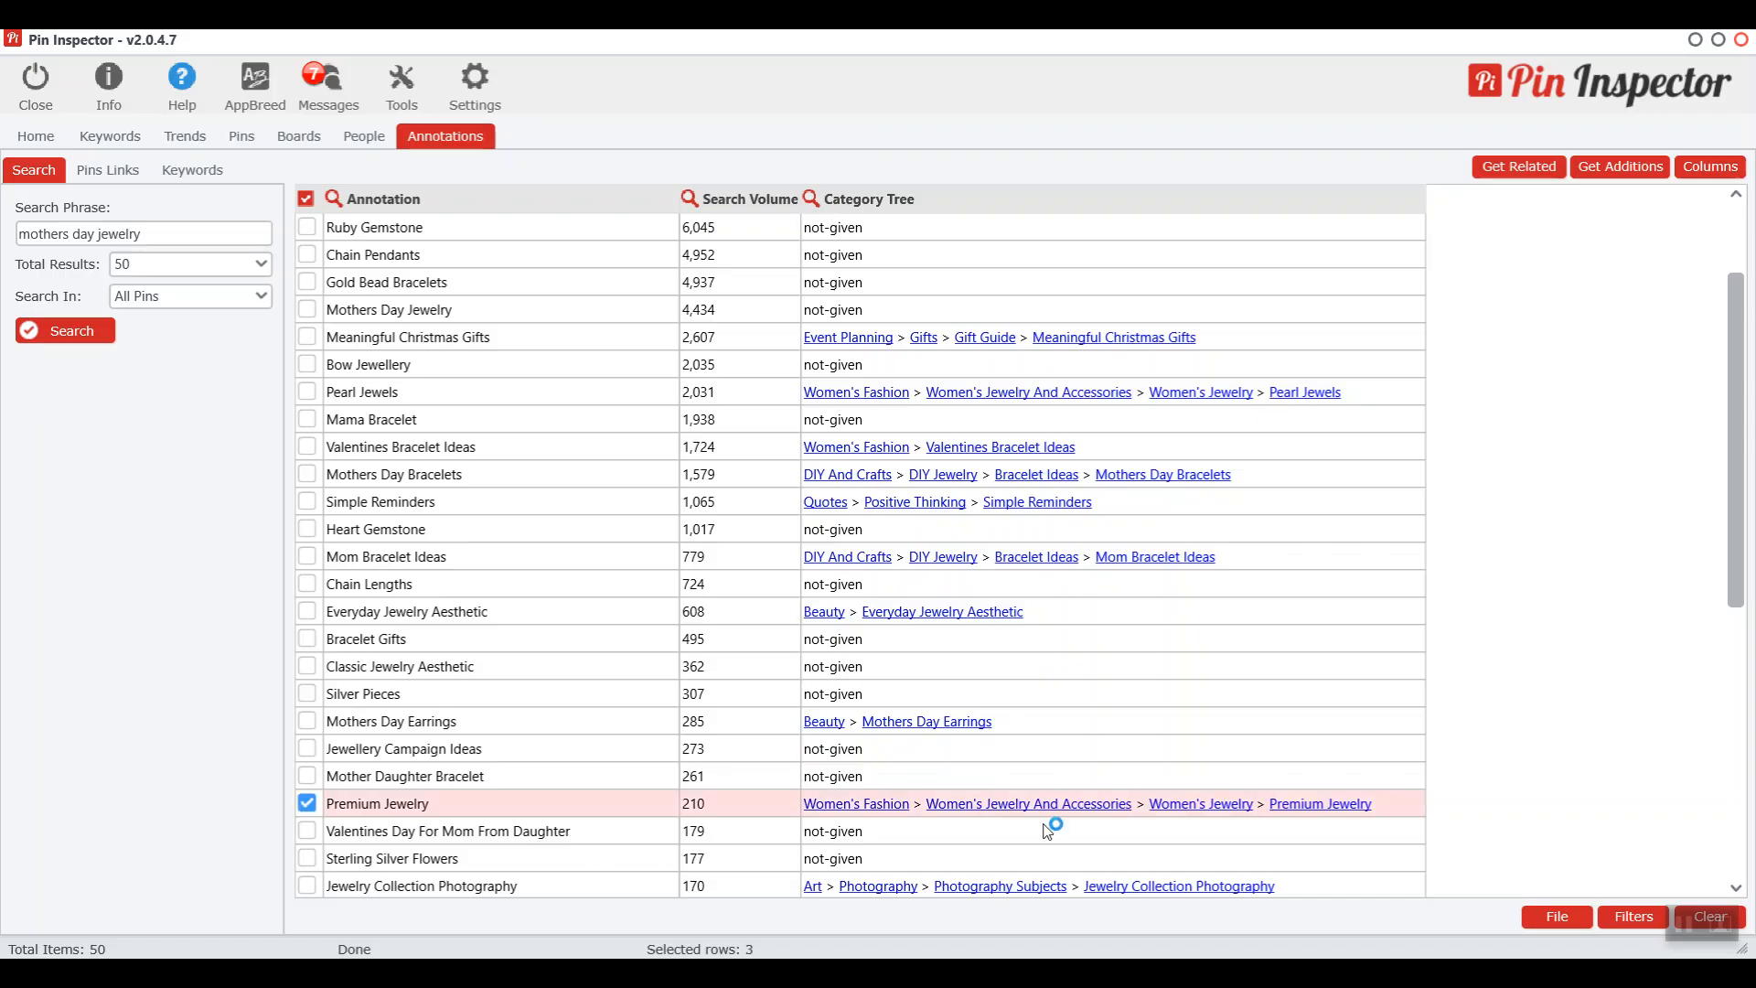
Examine the remaining lower-volume annotations and their category trees for relevance to Mother's Day jewelry
scroll(1153, 787, "down", 4)
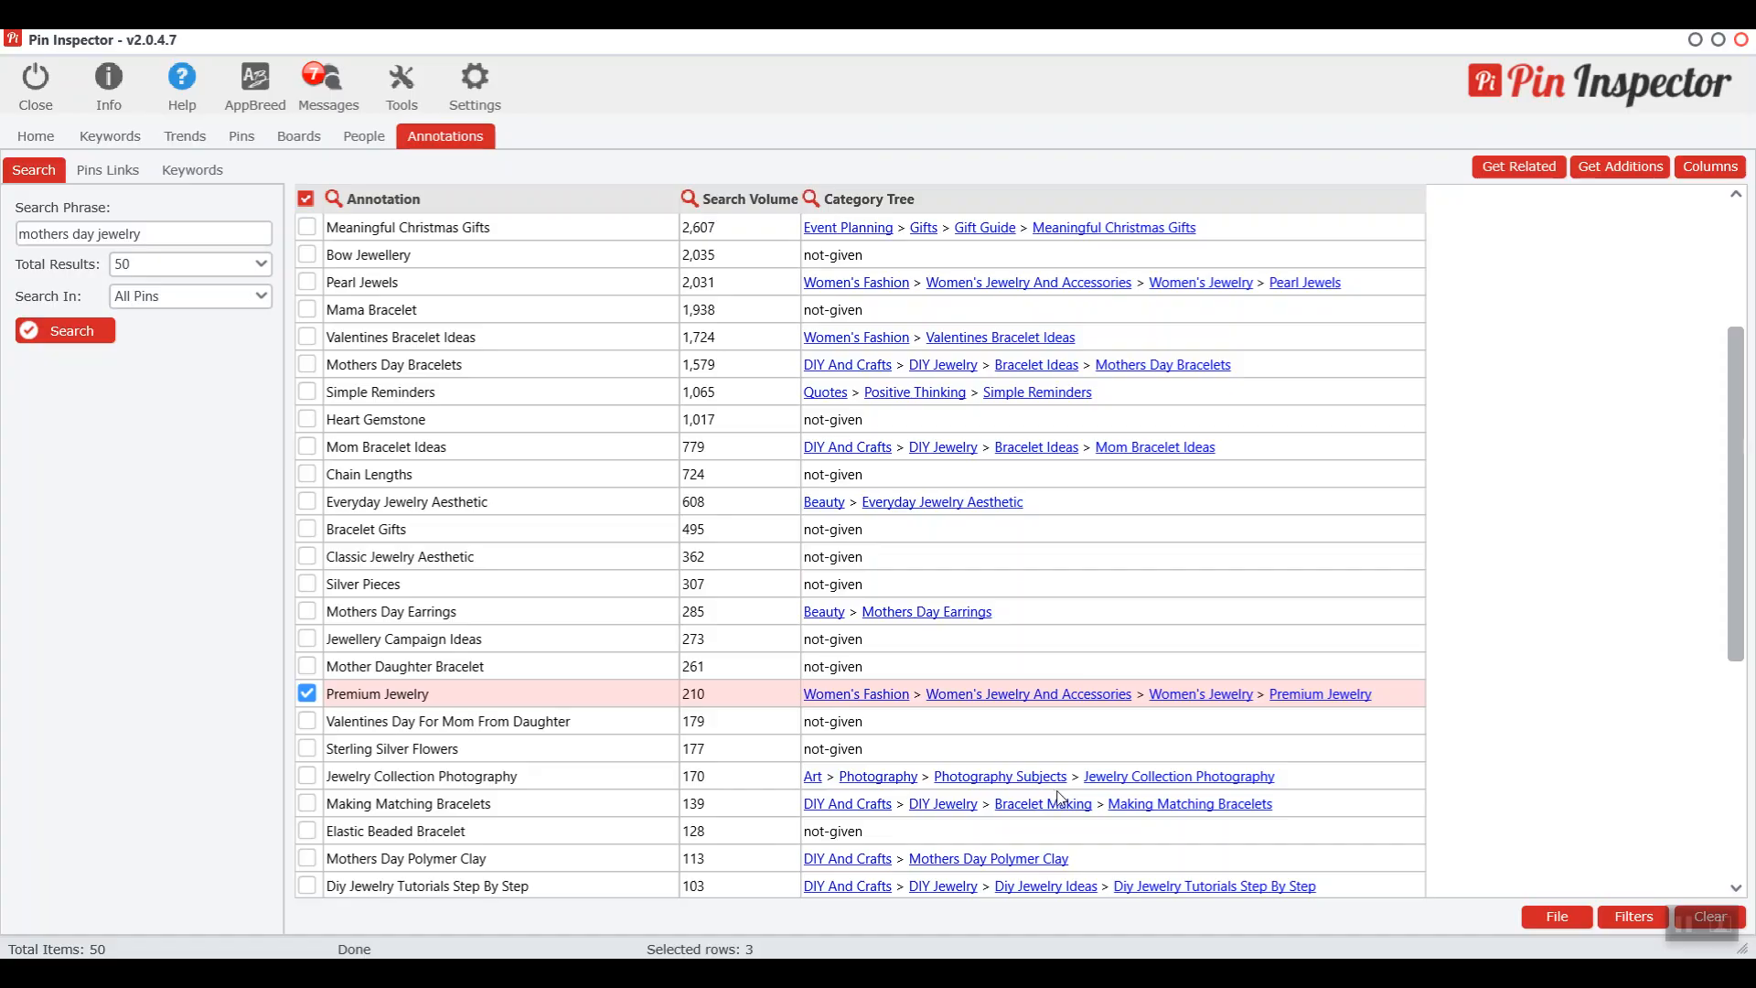
scroll(1059, 797, "down", 5)
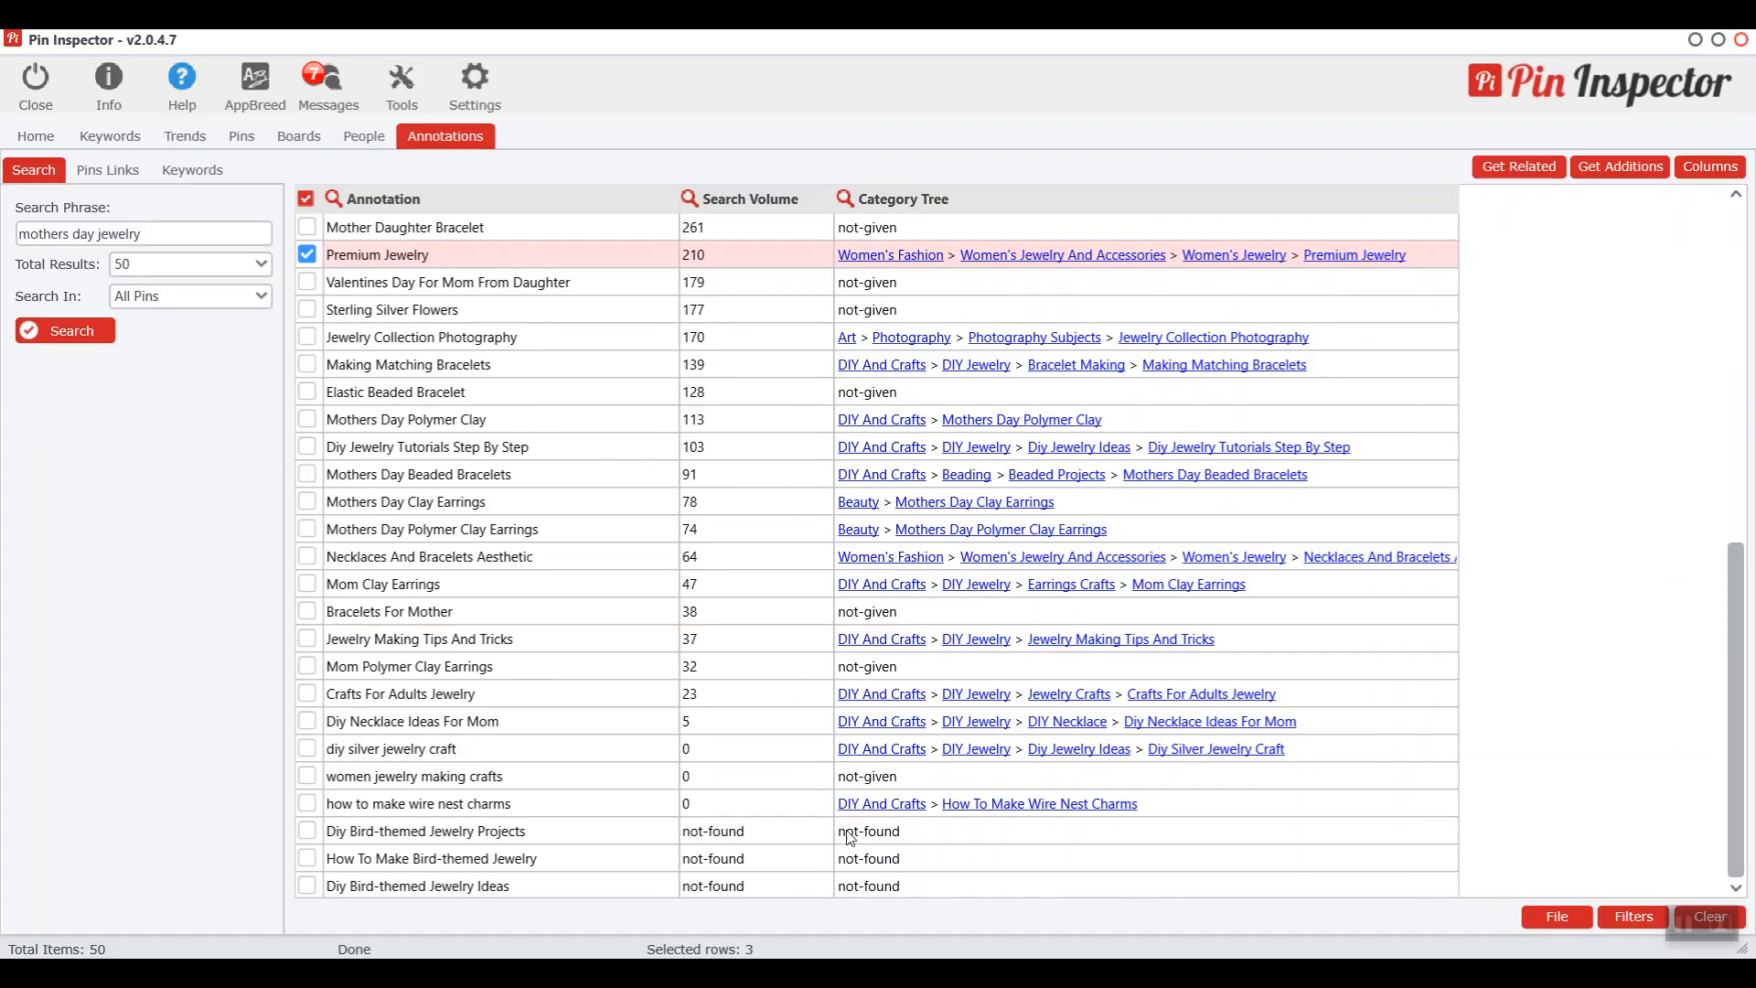
scroll(549, 846, "up", 2)
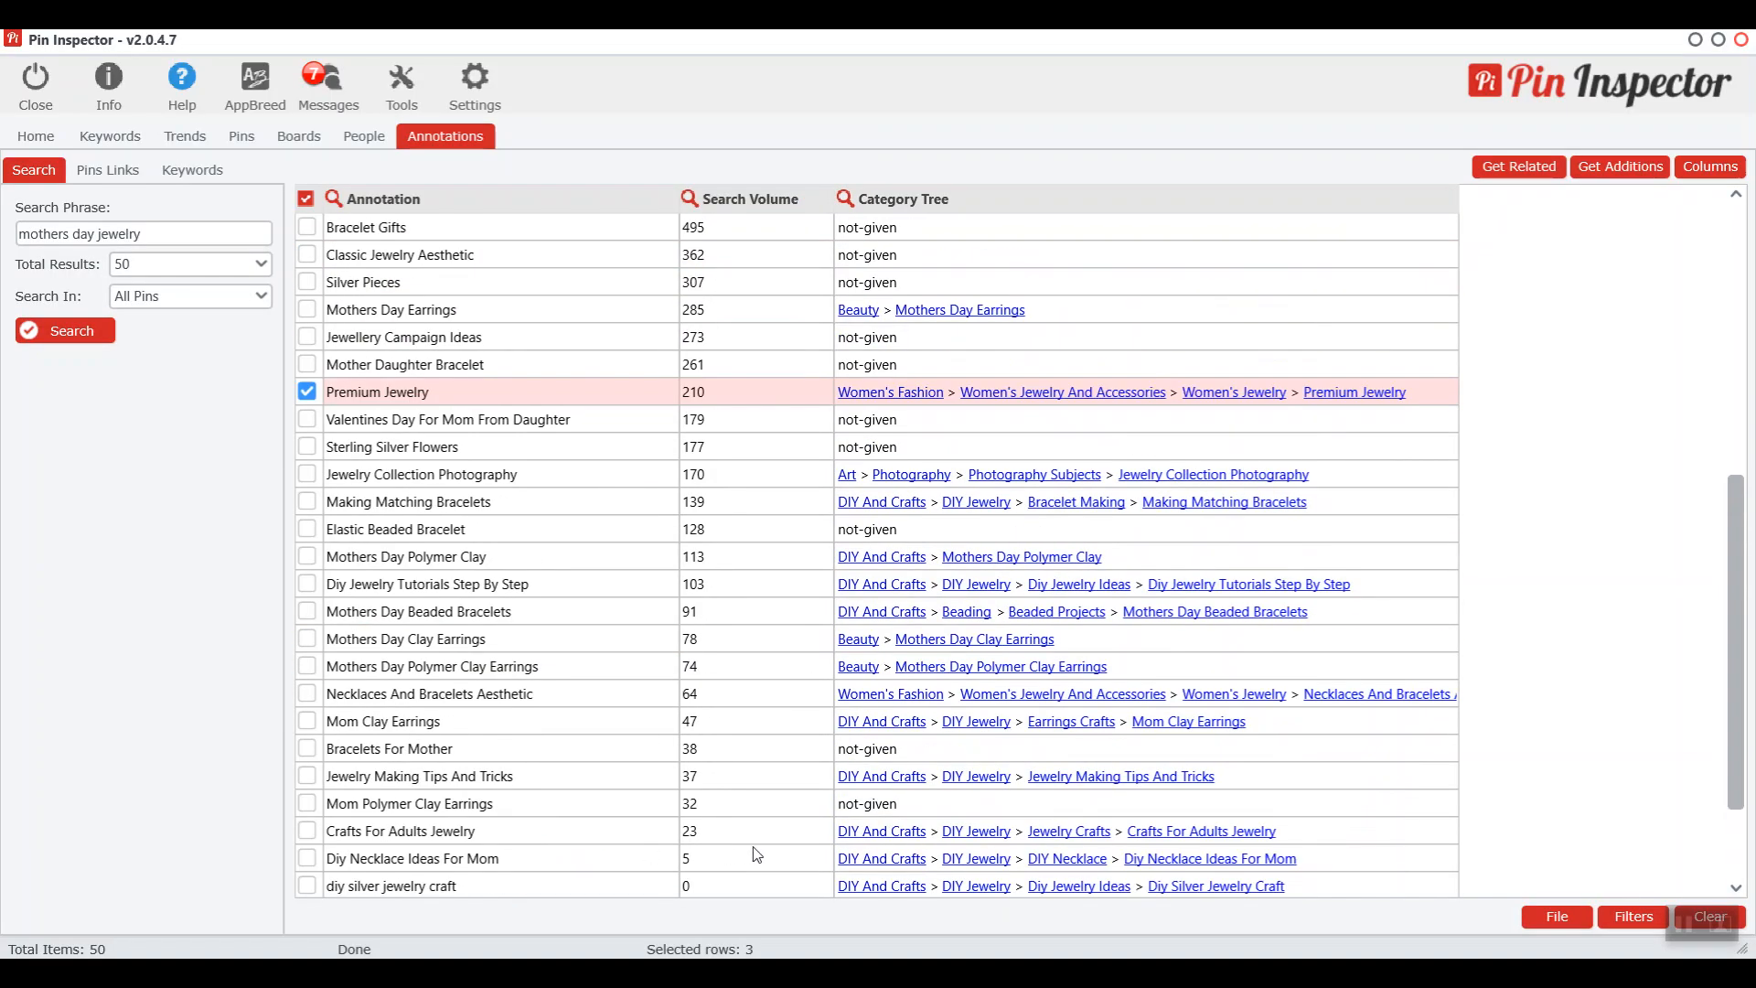
scroll(757, 855, "up", 1)
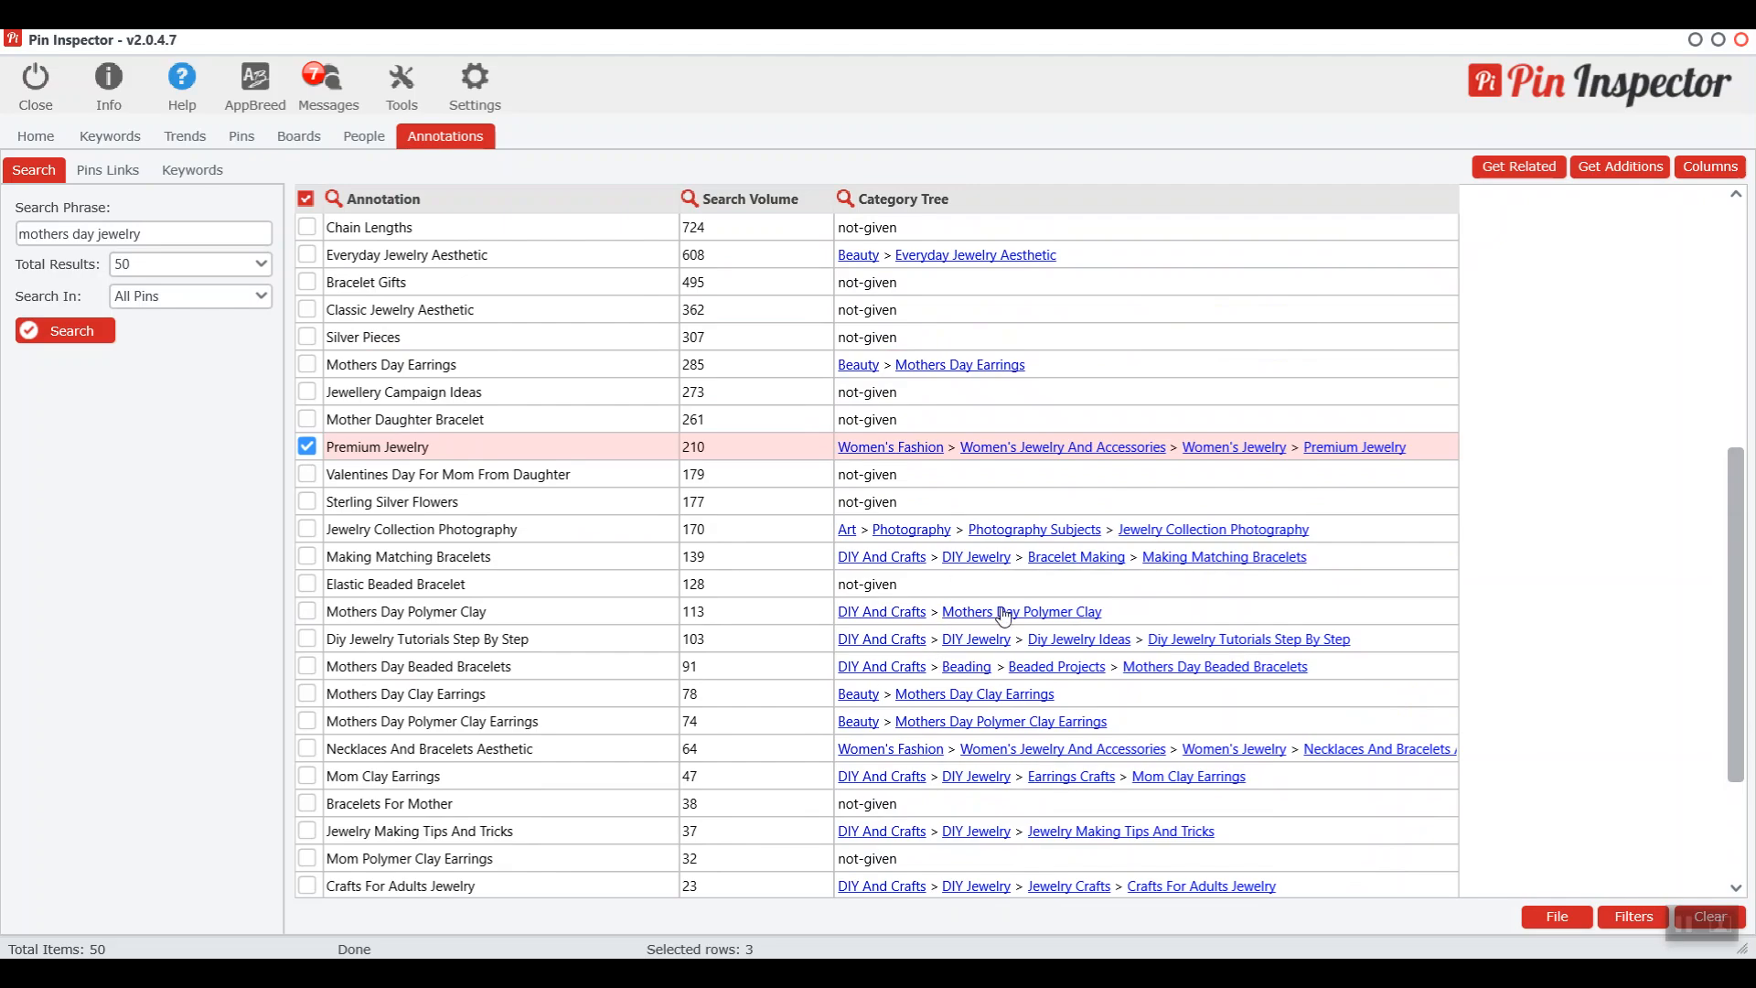
scroll(928, 737, "up", 1)
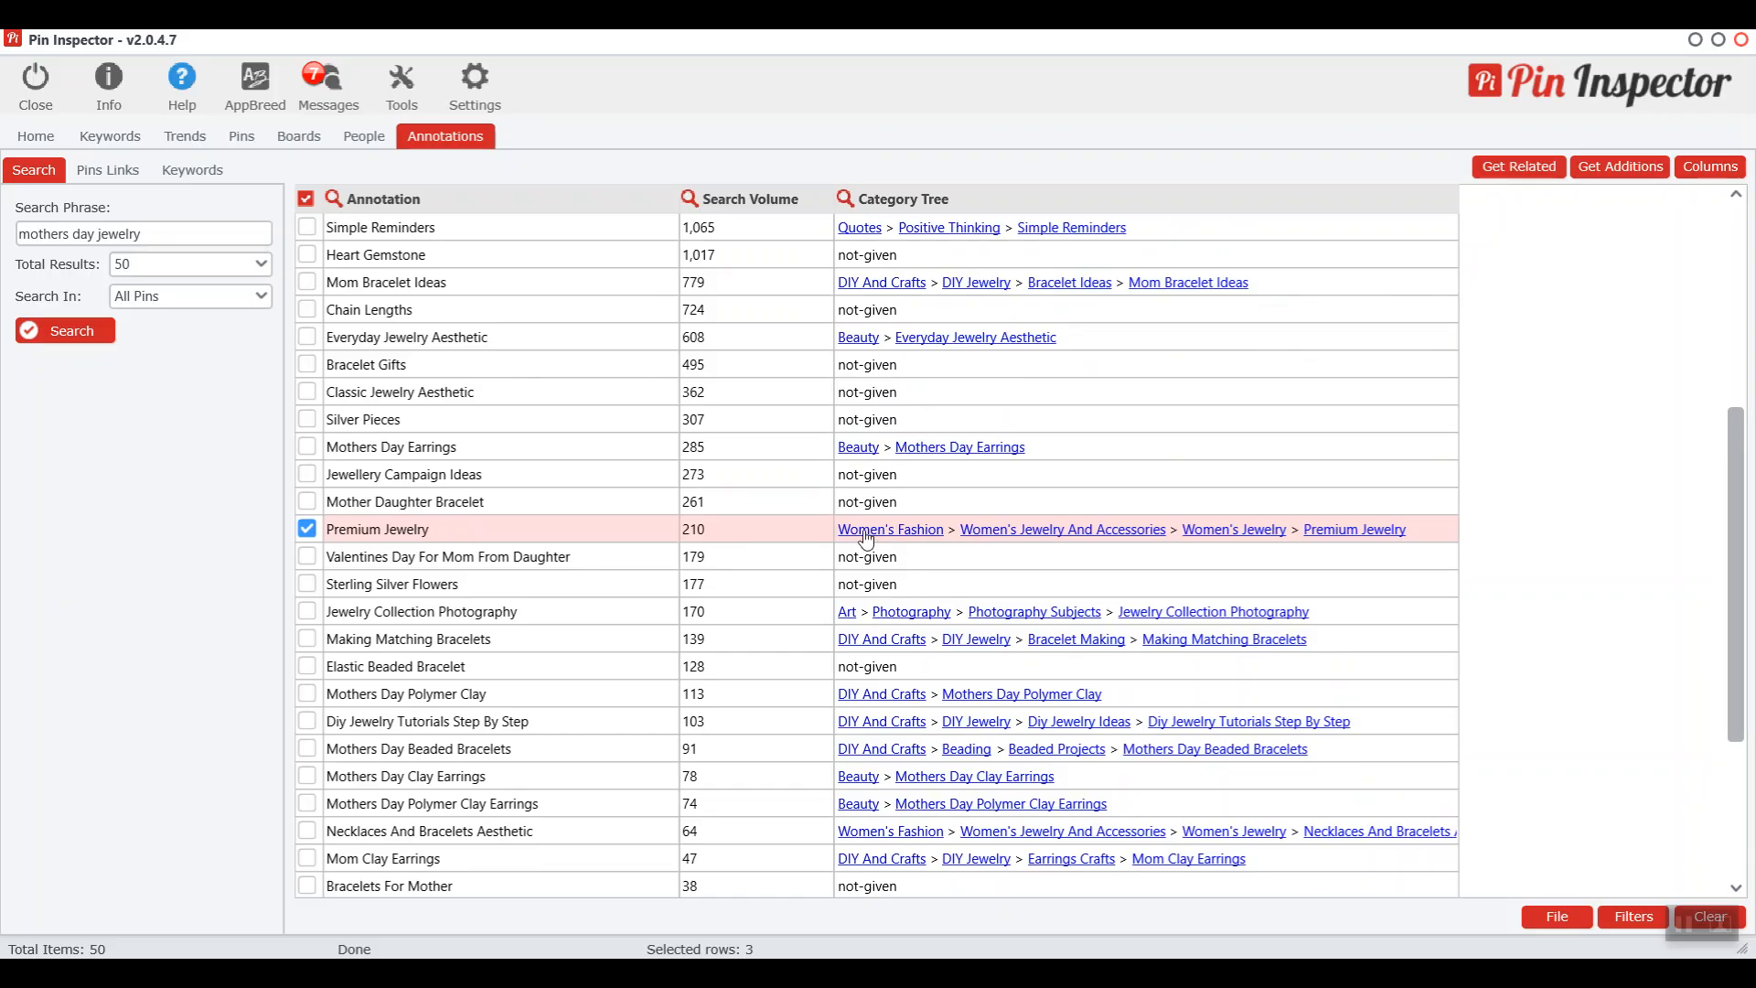
scroll(617, 538, "up", 1)
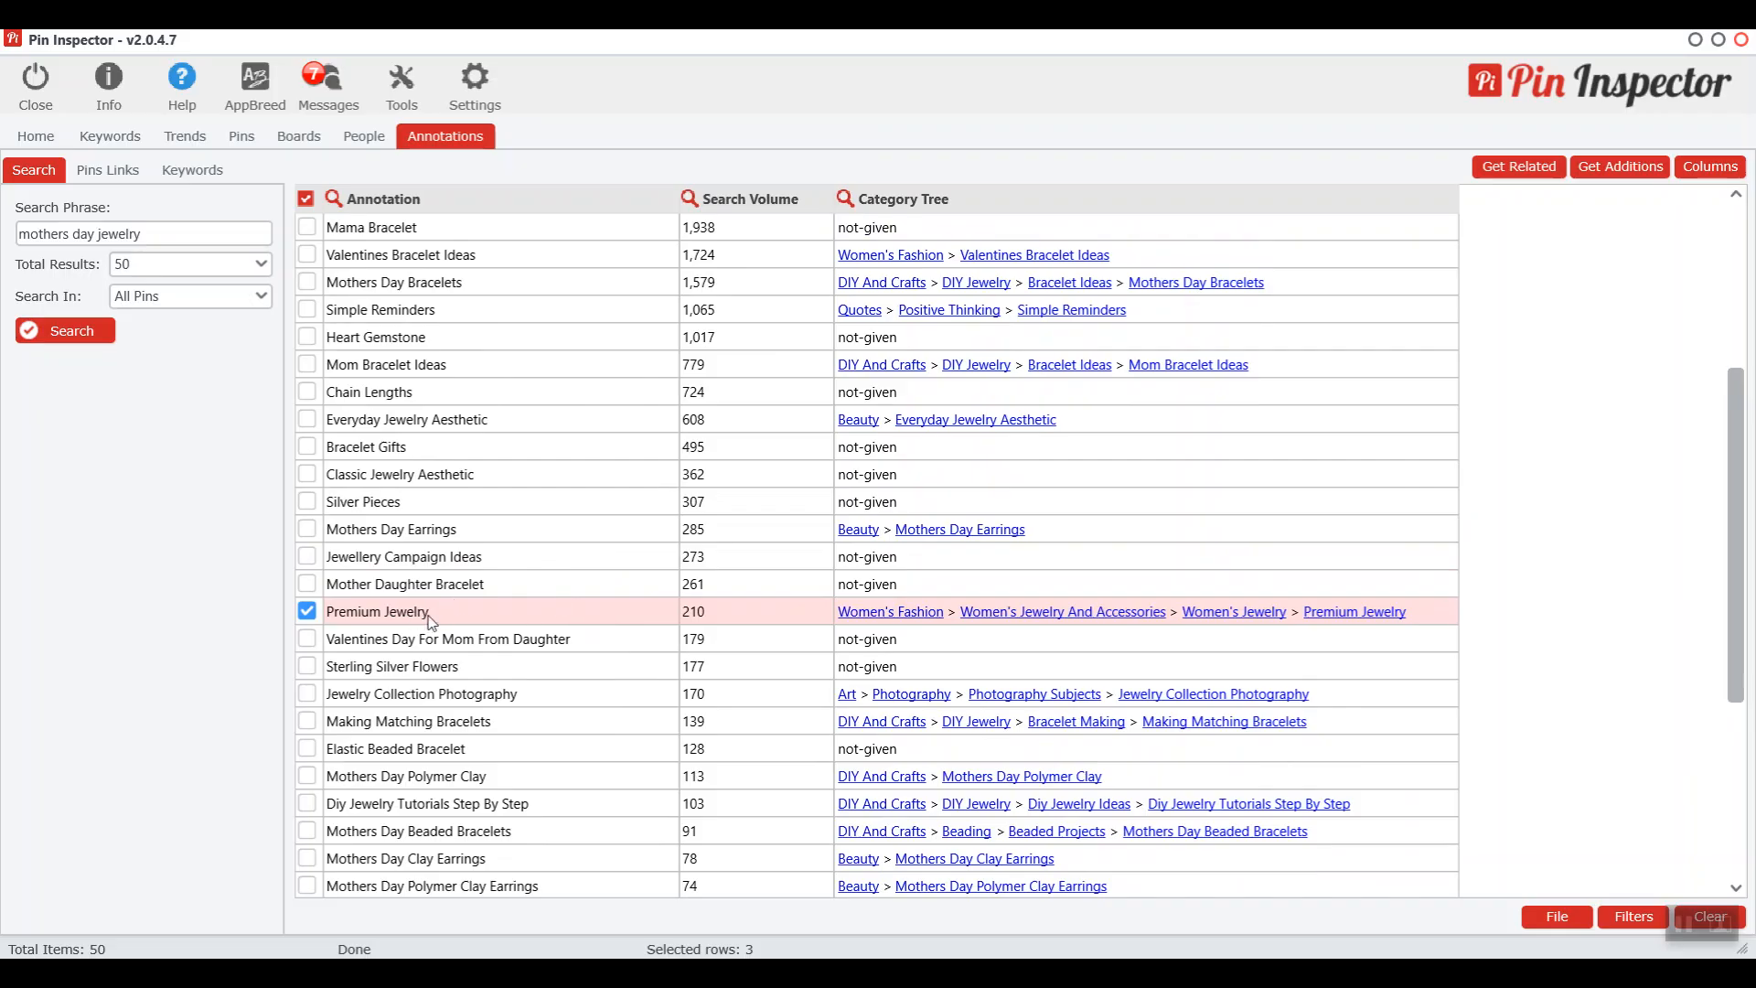
scroll(553, 600, "up", 4)
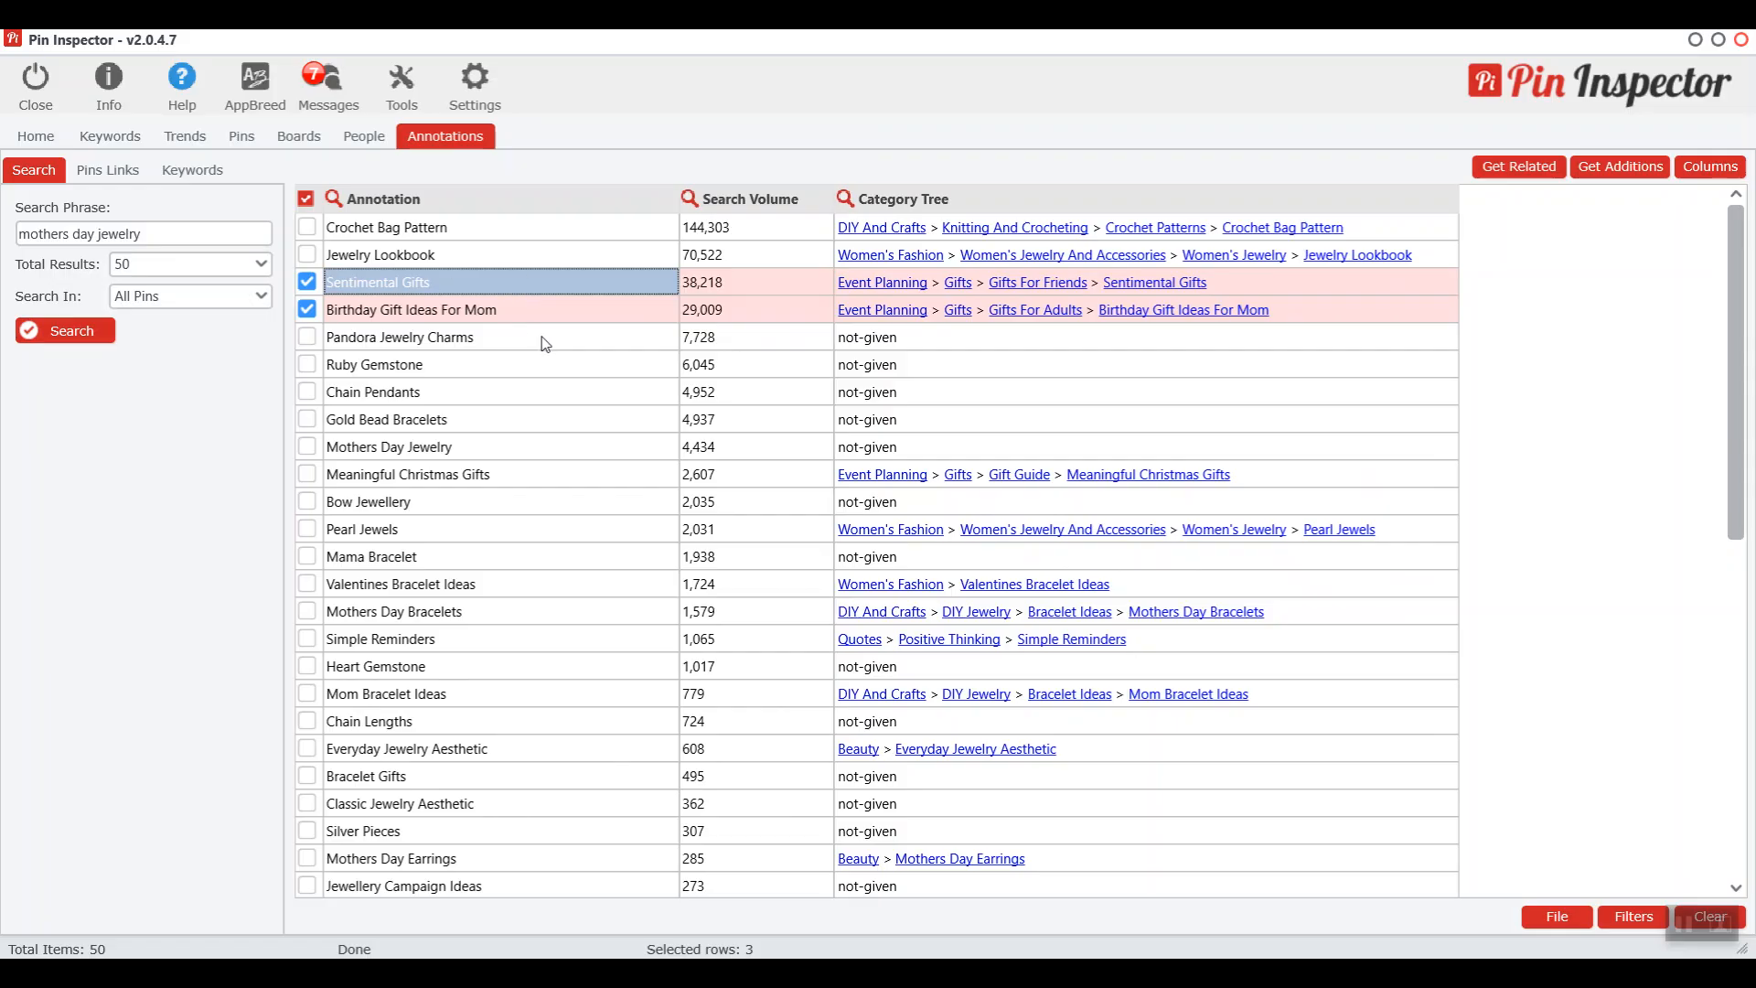
Delete all unselected annotation rows, keeping only Sentimental Gifts, Birthday Gift Ideas For Mom and Premium Jewelry
right_click(547, 477)
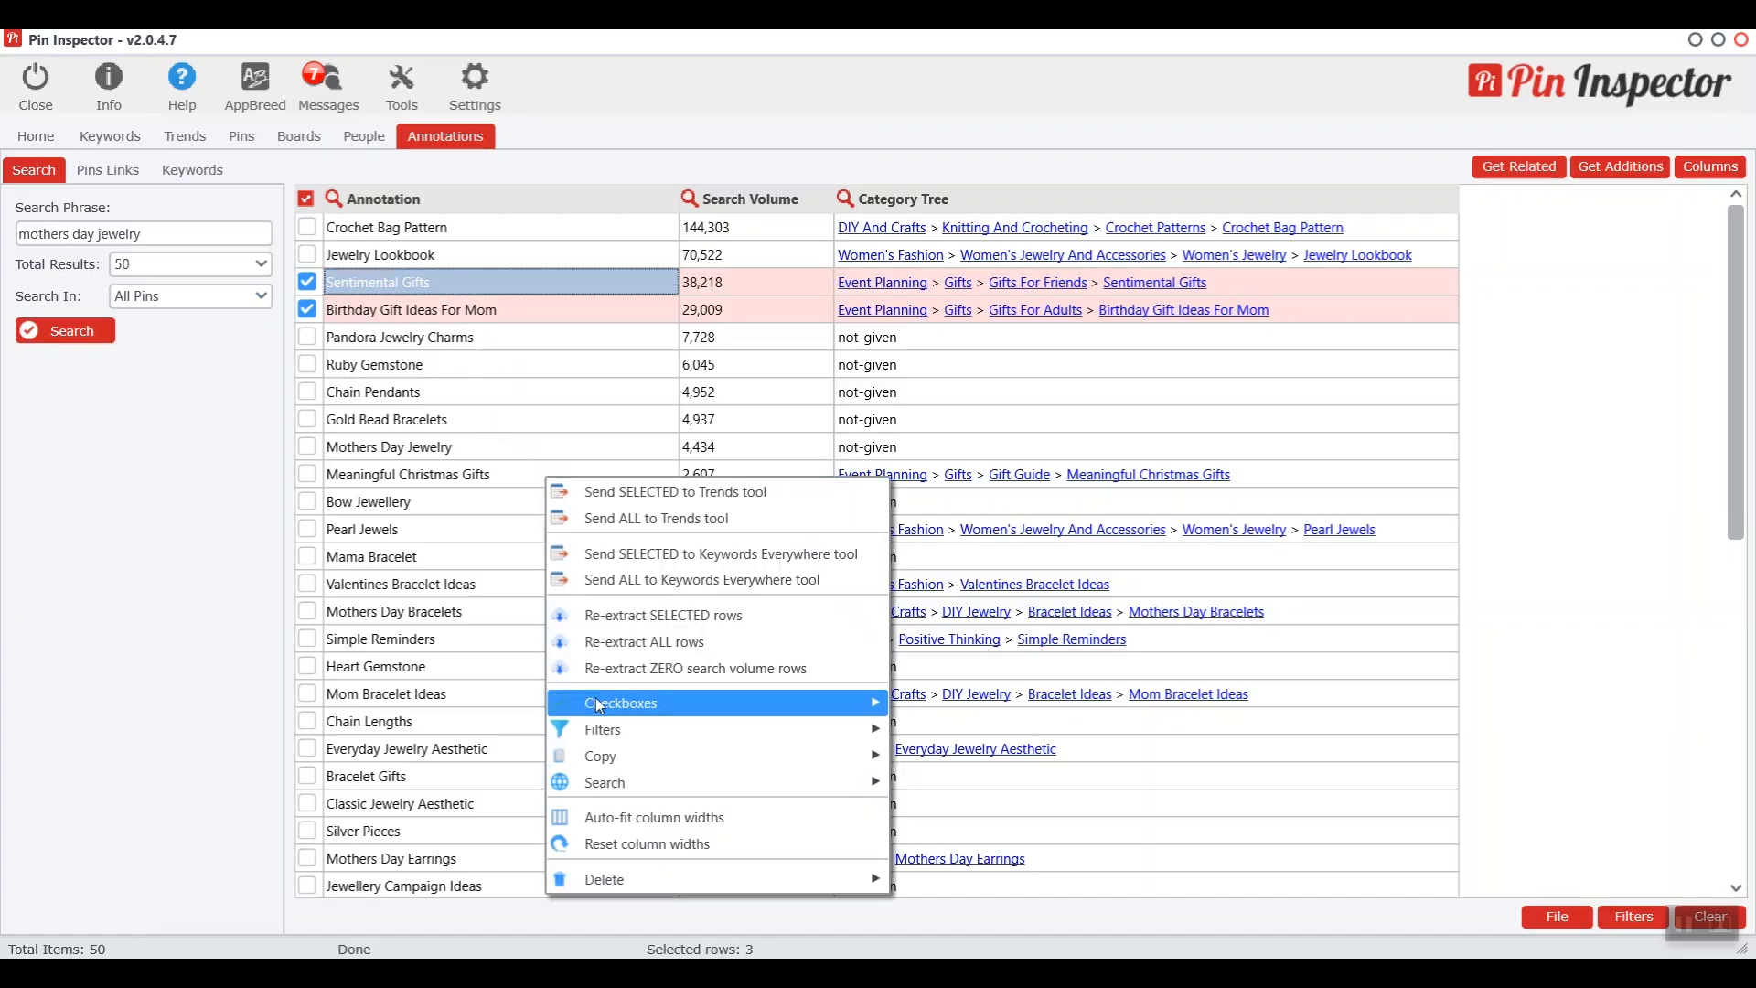
right_click(477, 379)
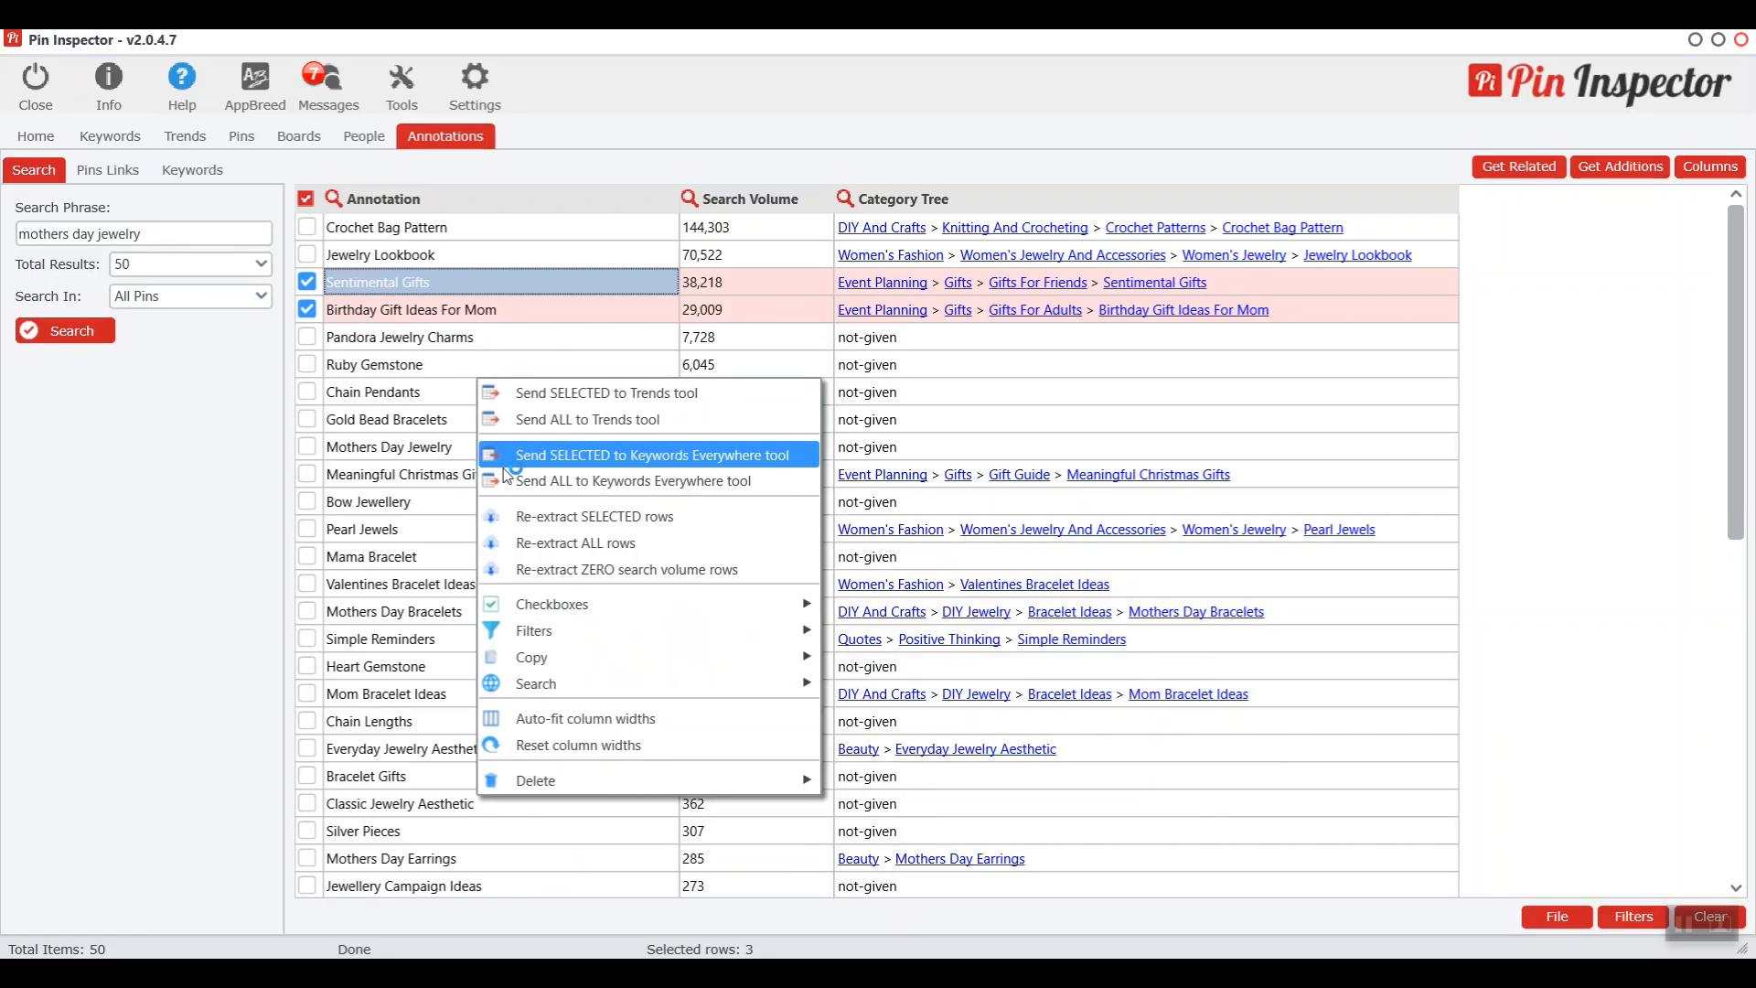
mouse_move(519, 780)
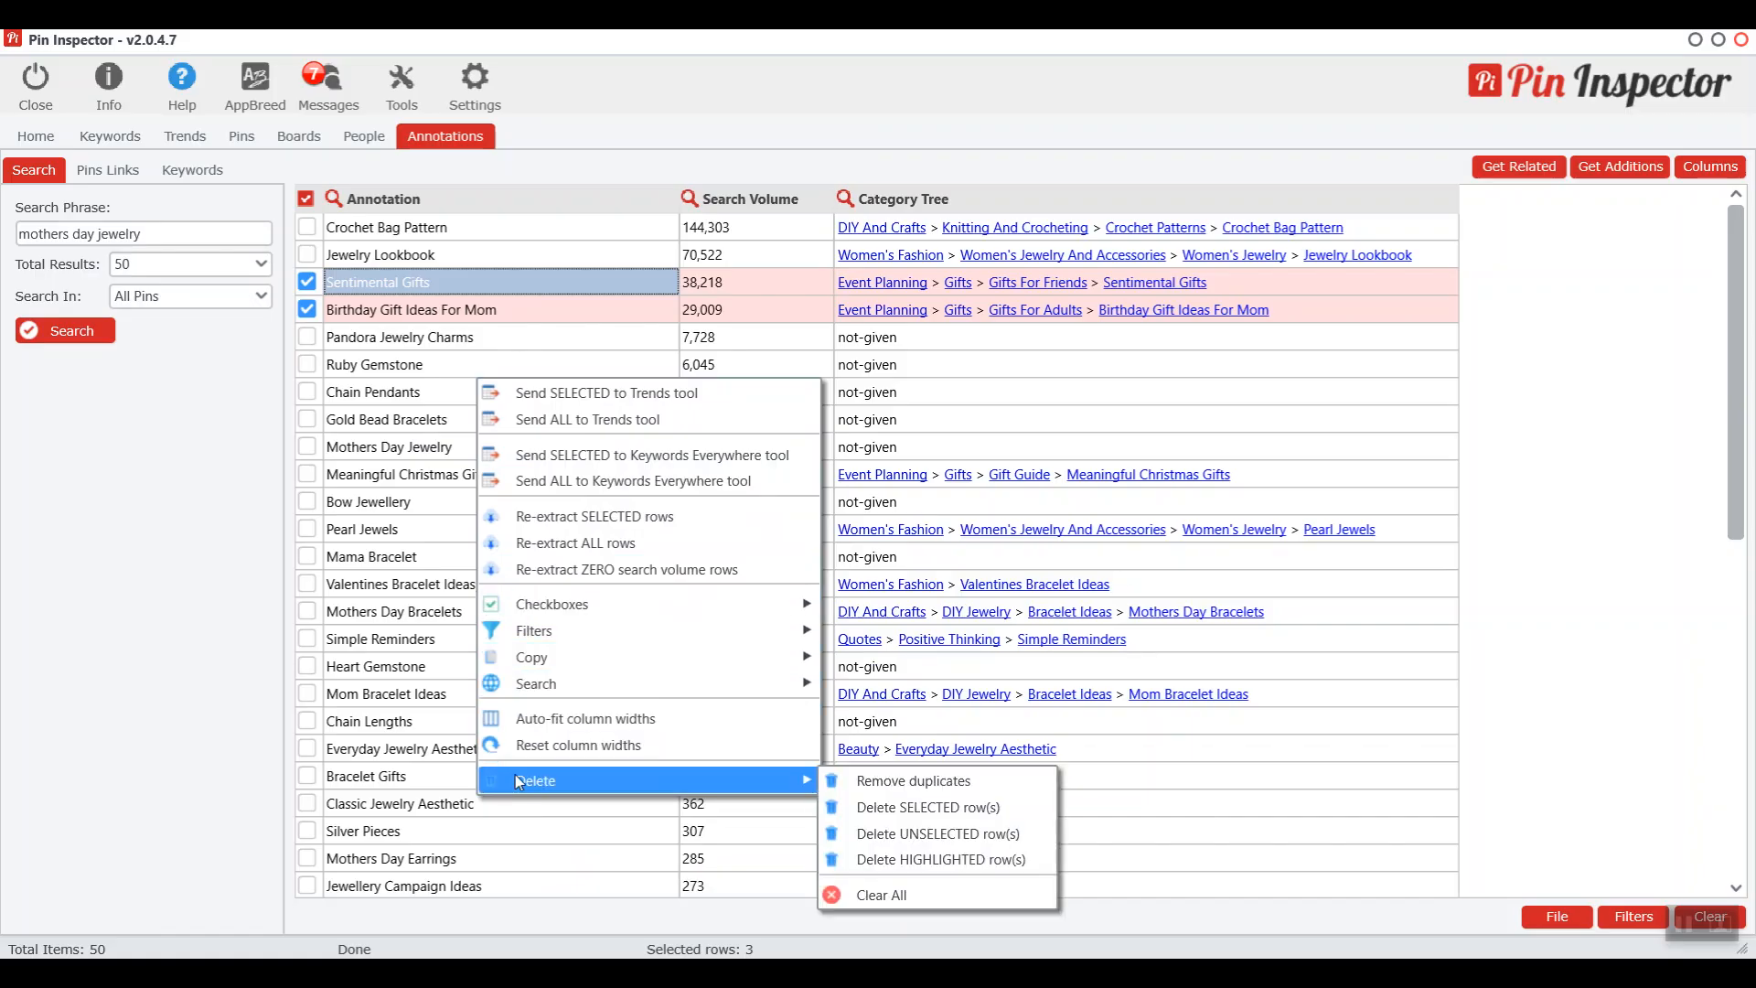
left_click(917, 837)
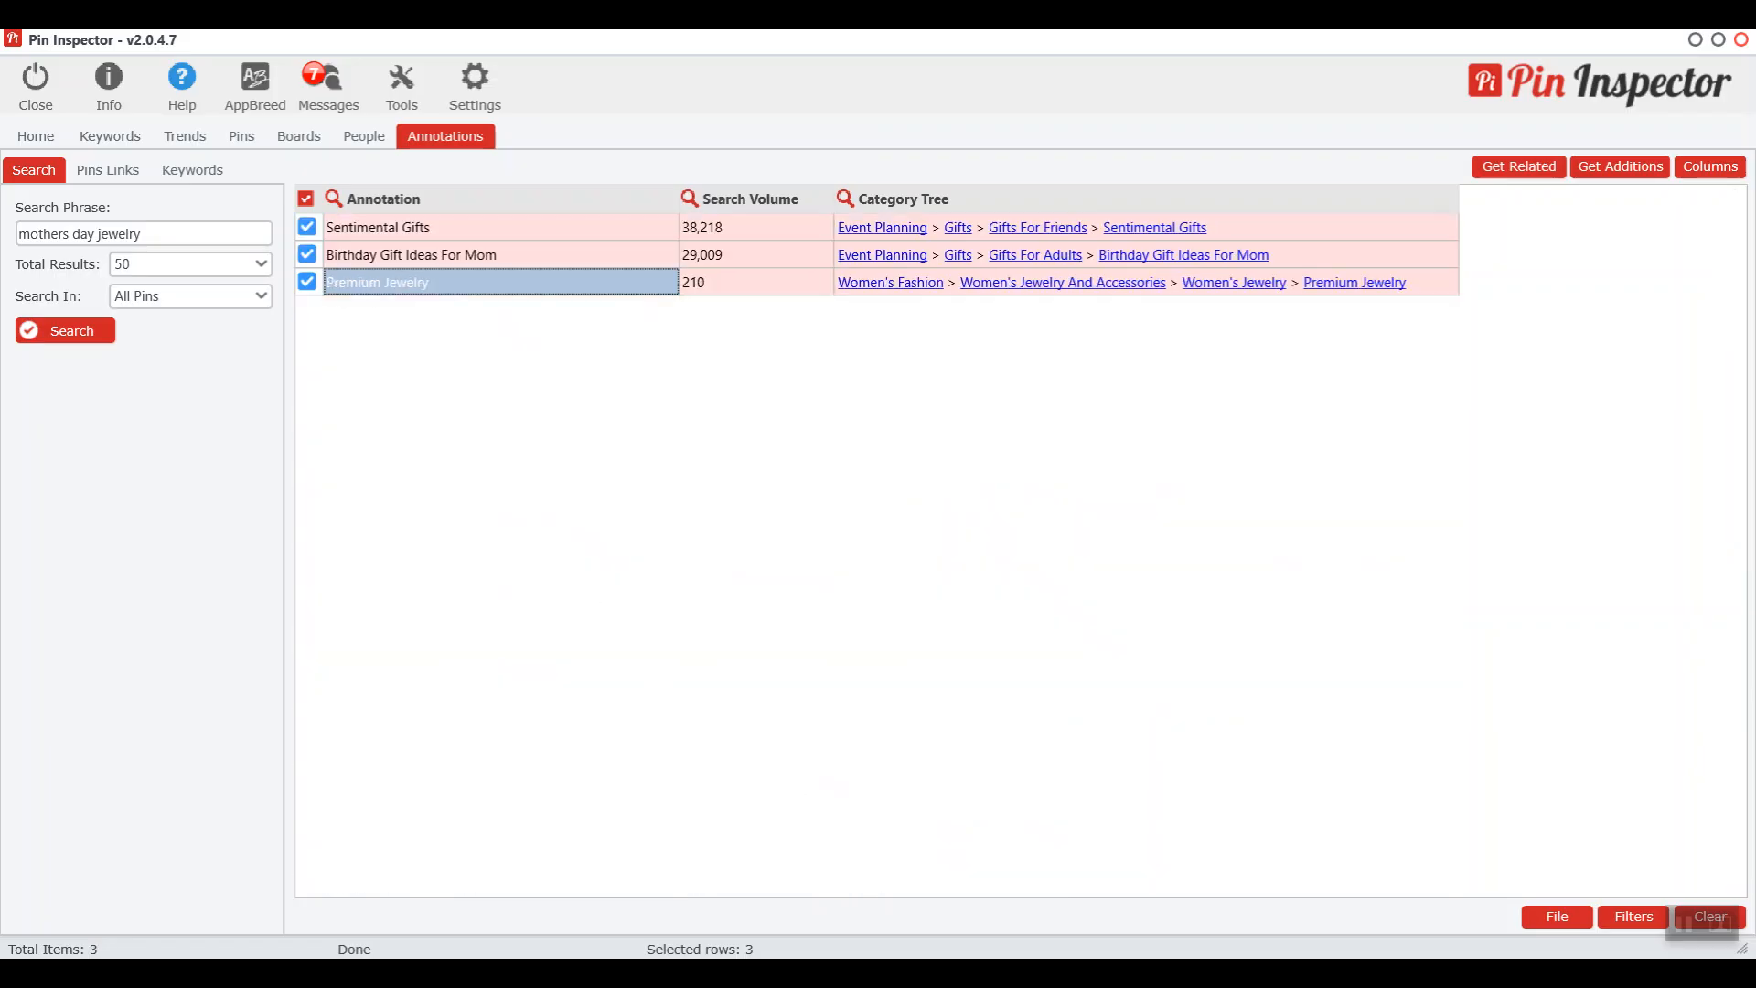
Mark all three kept annotations and extract their related annotations
left_click(1504, 167)
left_click(1520, 168)
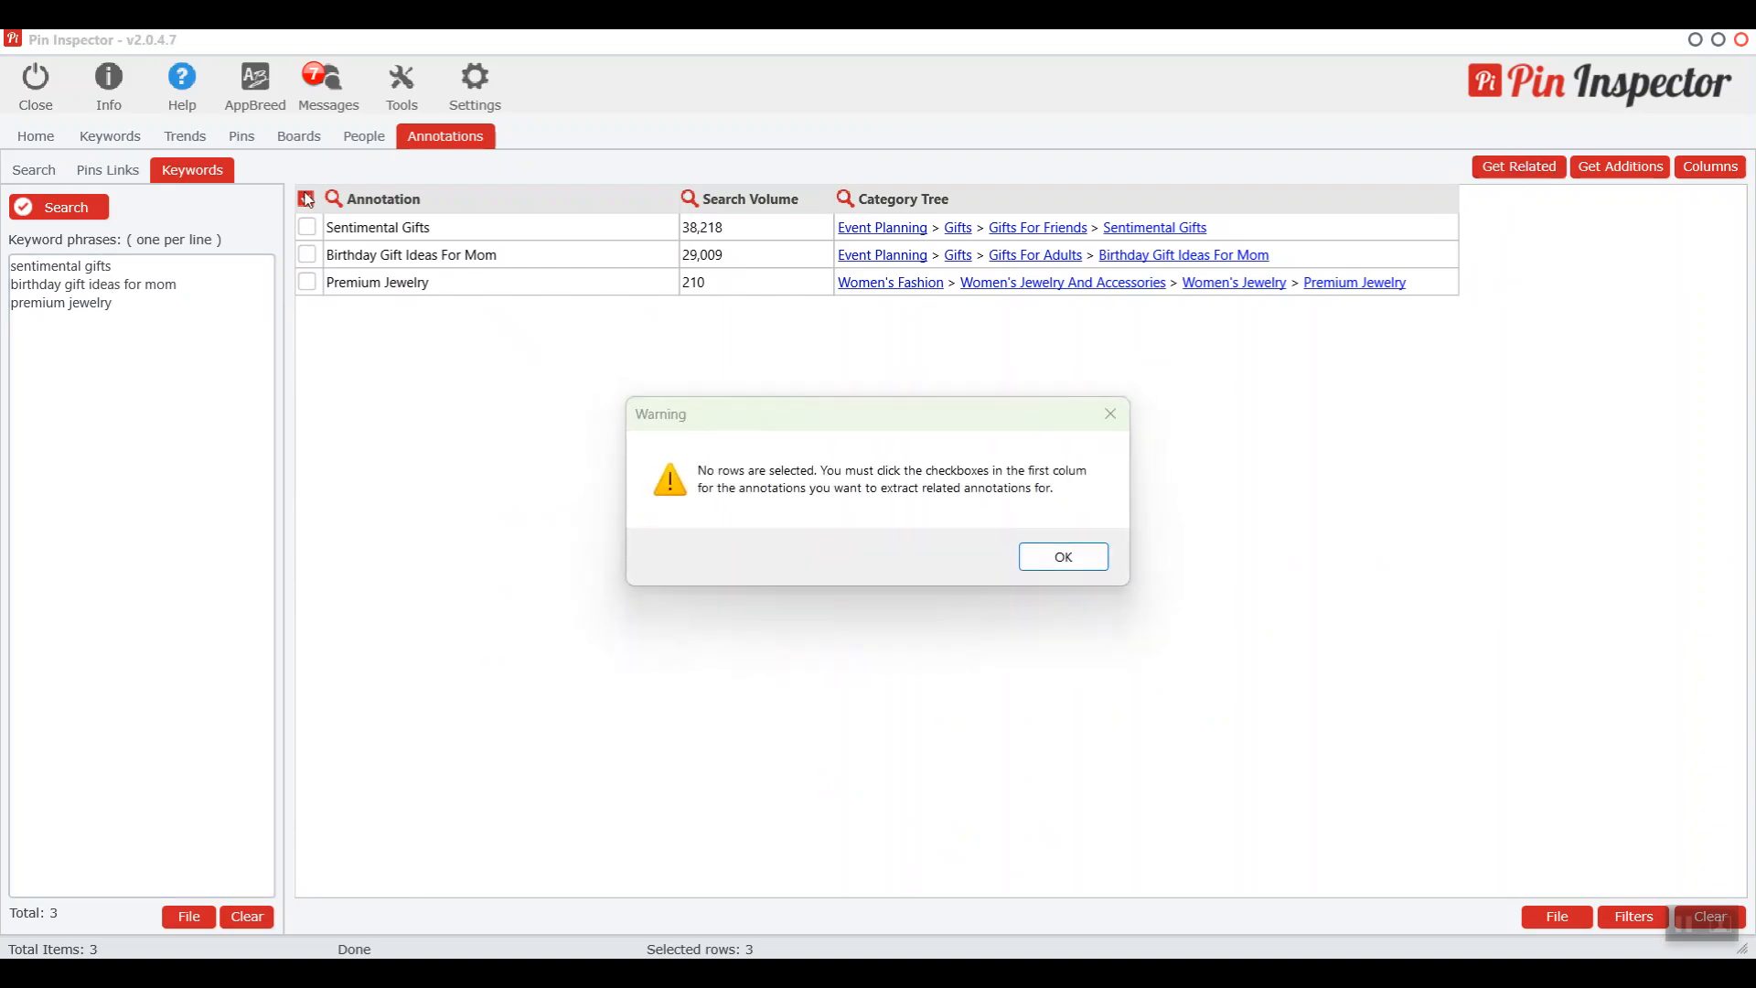
left_click(1082, 560)
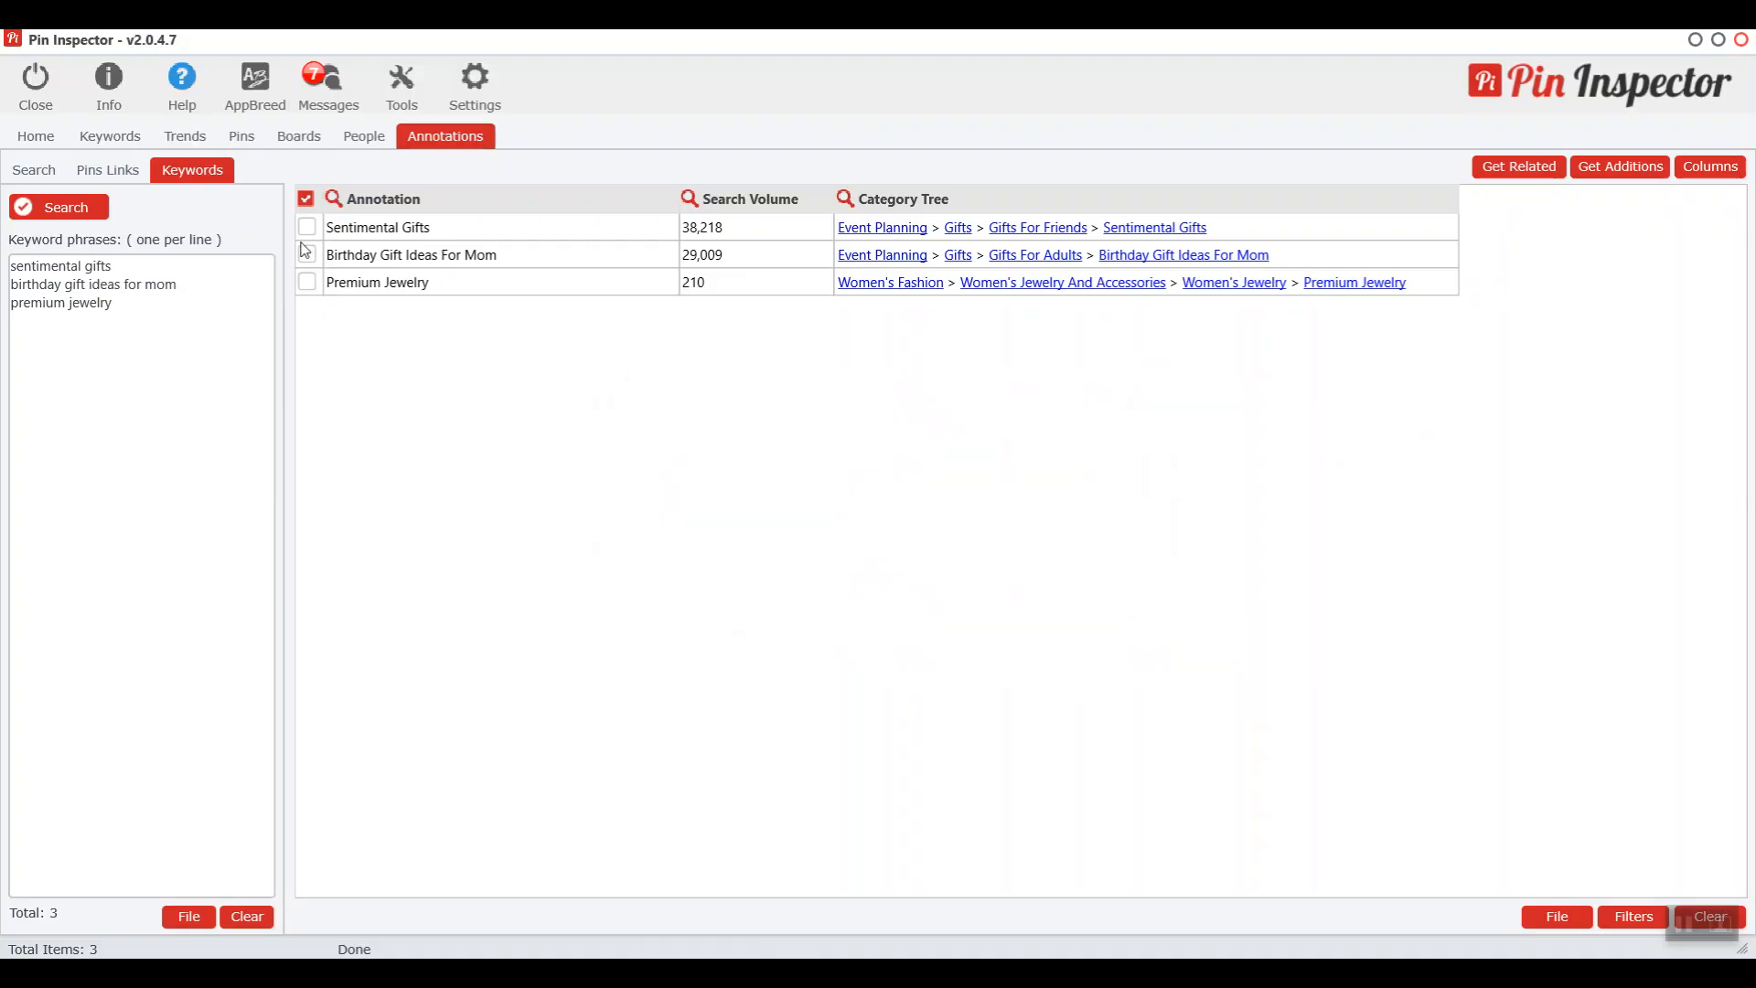
left_click(306, 201)
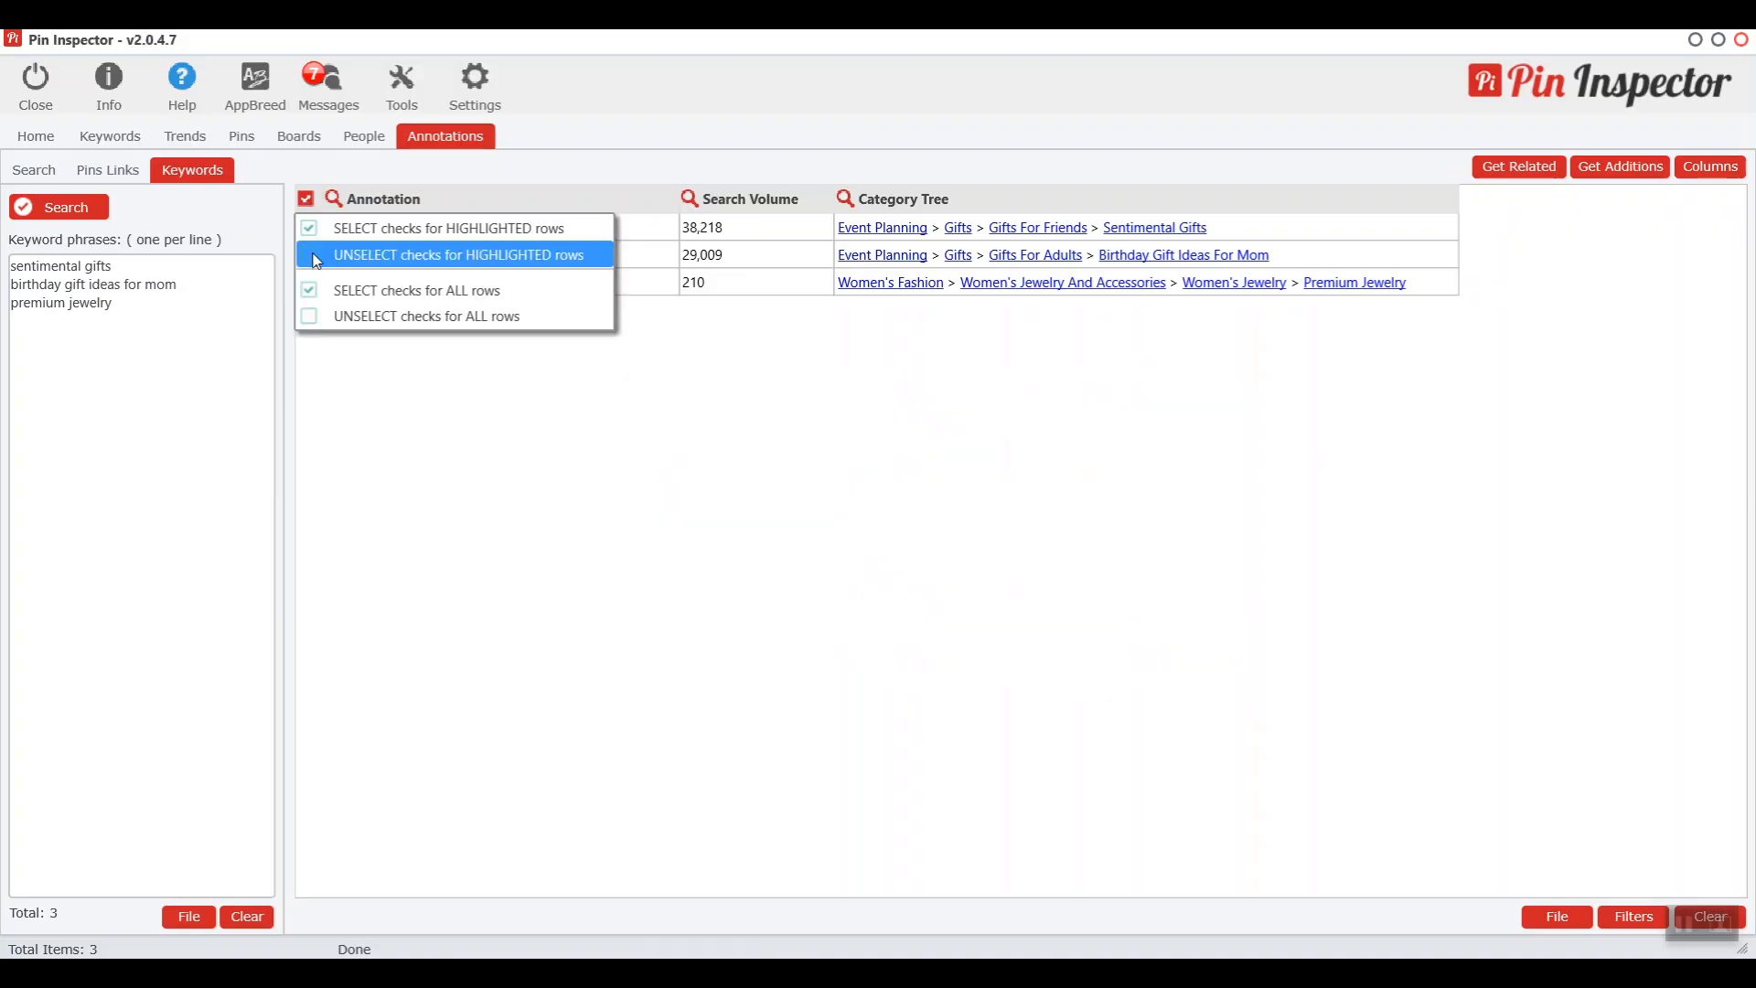
left_click(317, 289)
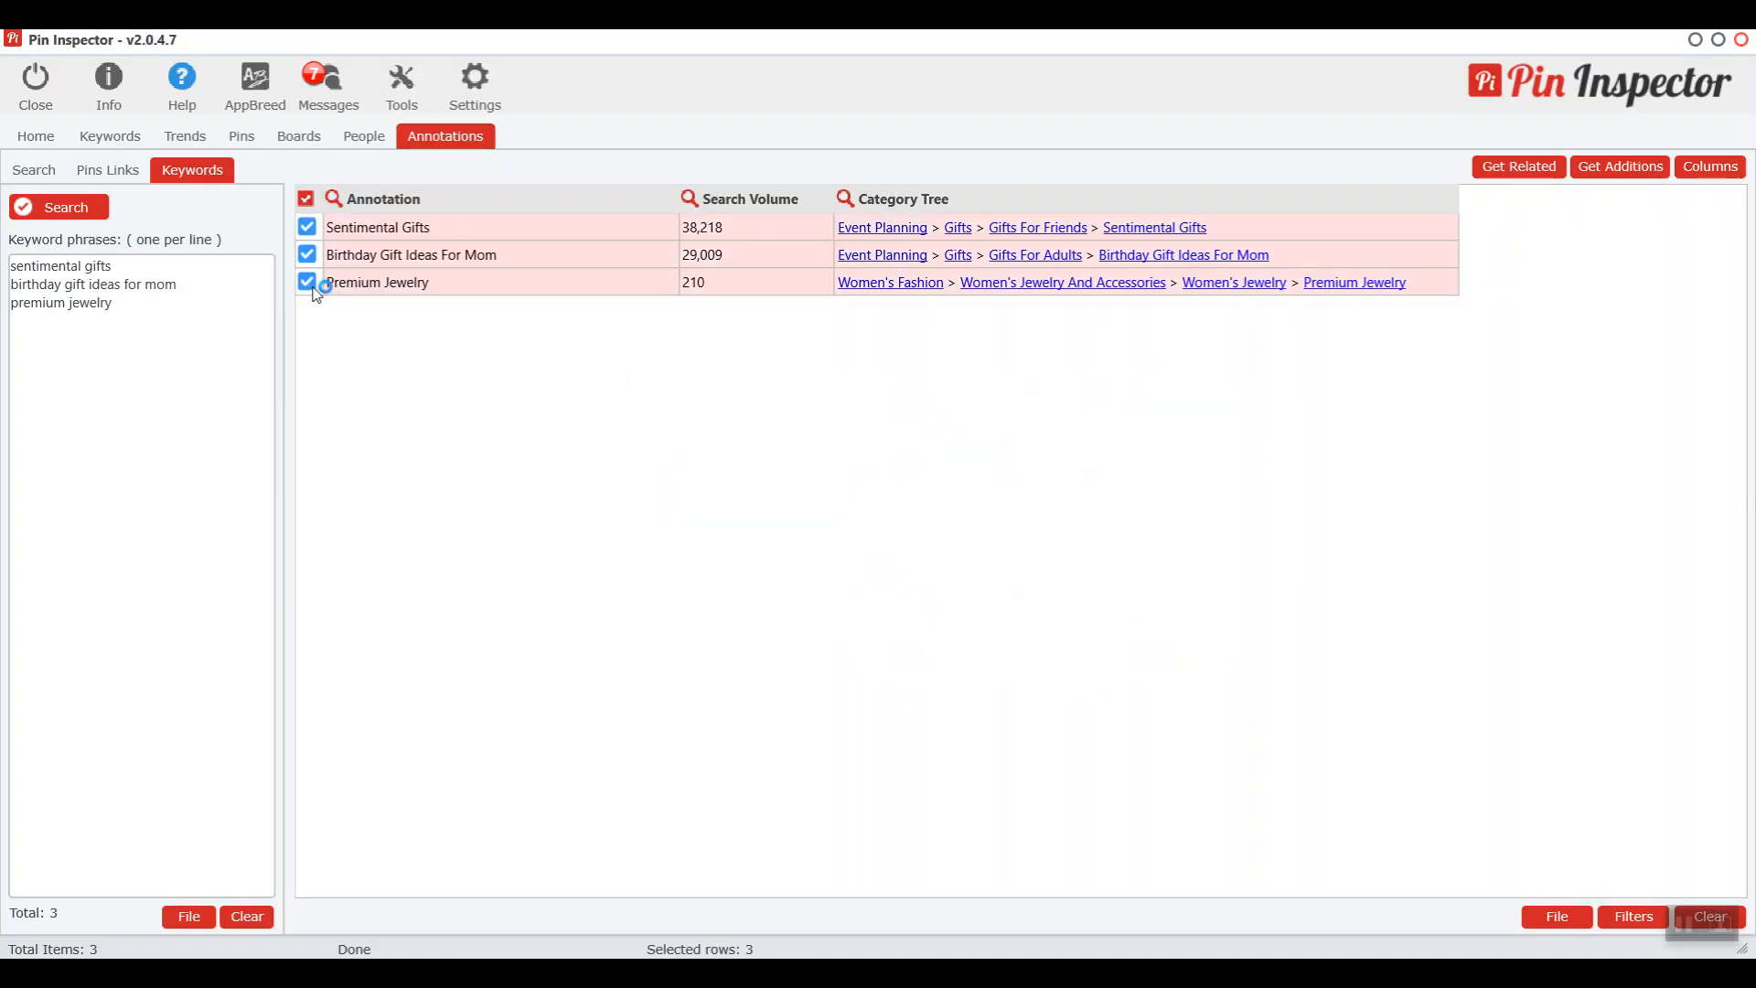
left_click(1512, 174)
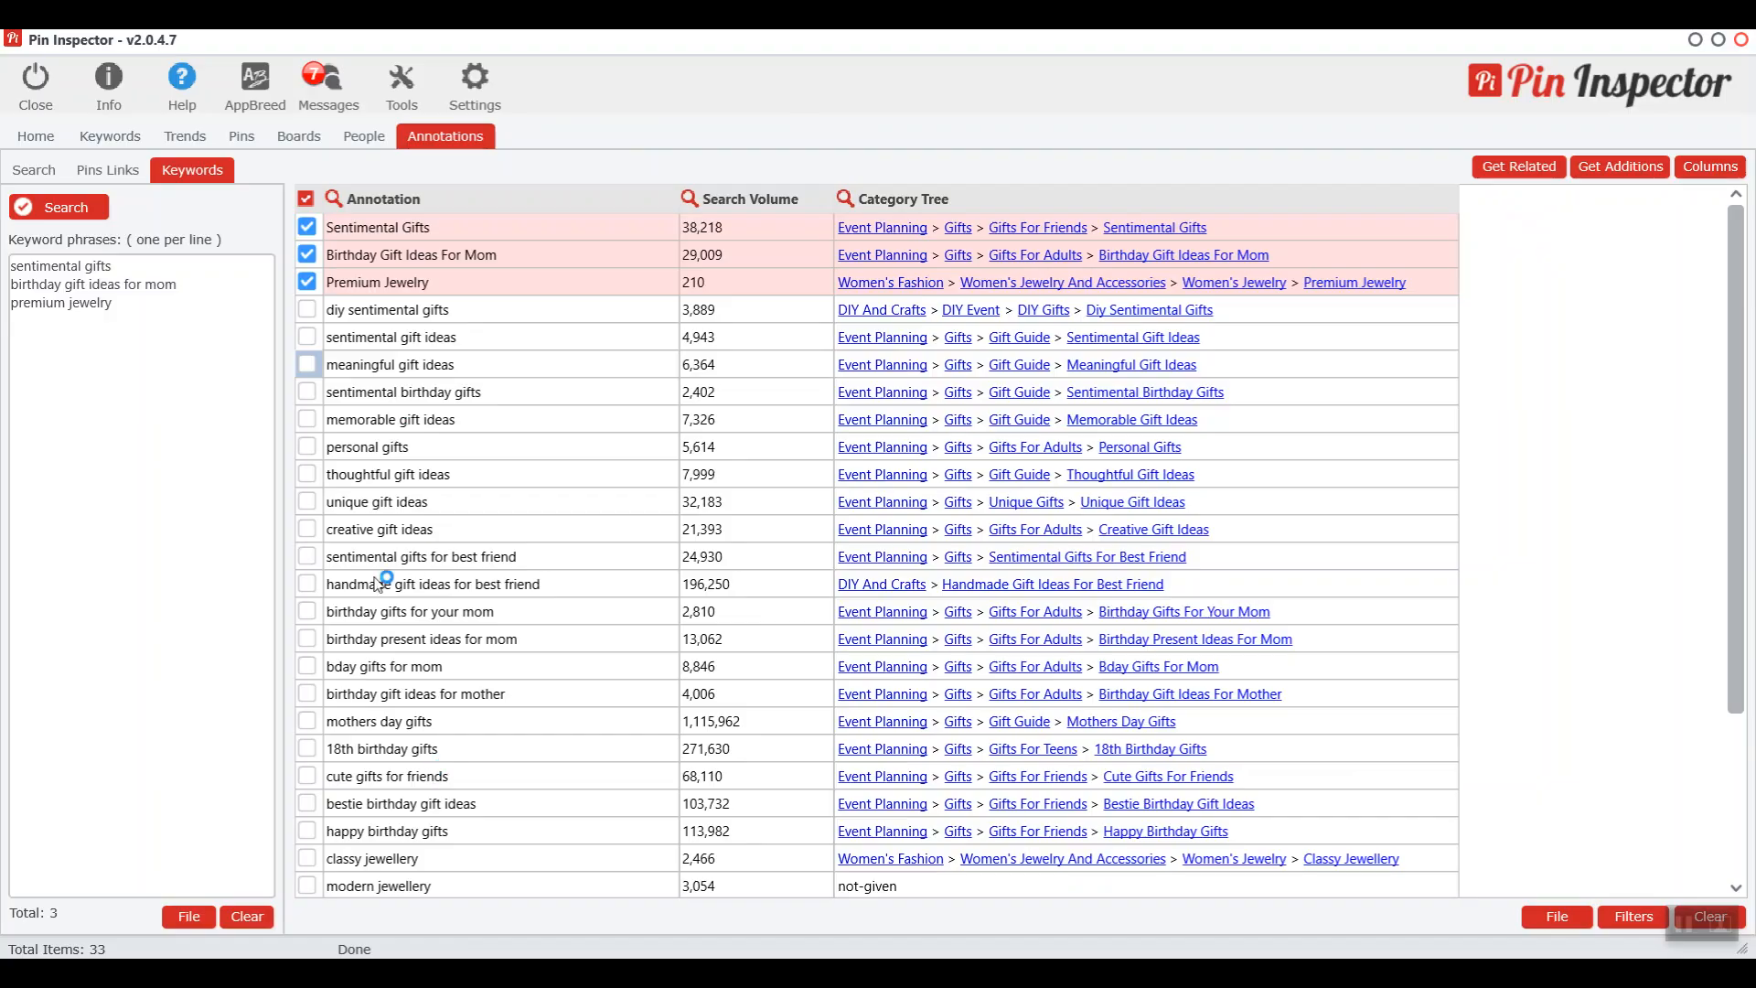
Extract the additions for the three marked annotations and look through the extended list
left_click(1617, 169)
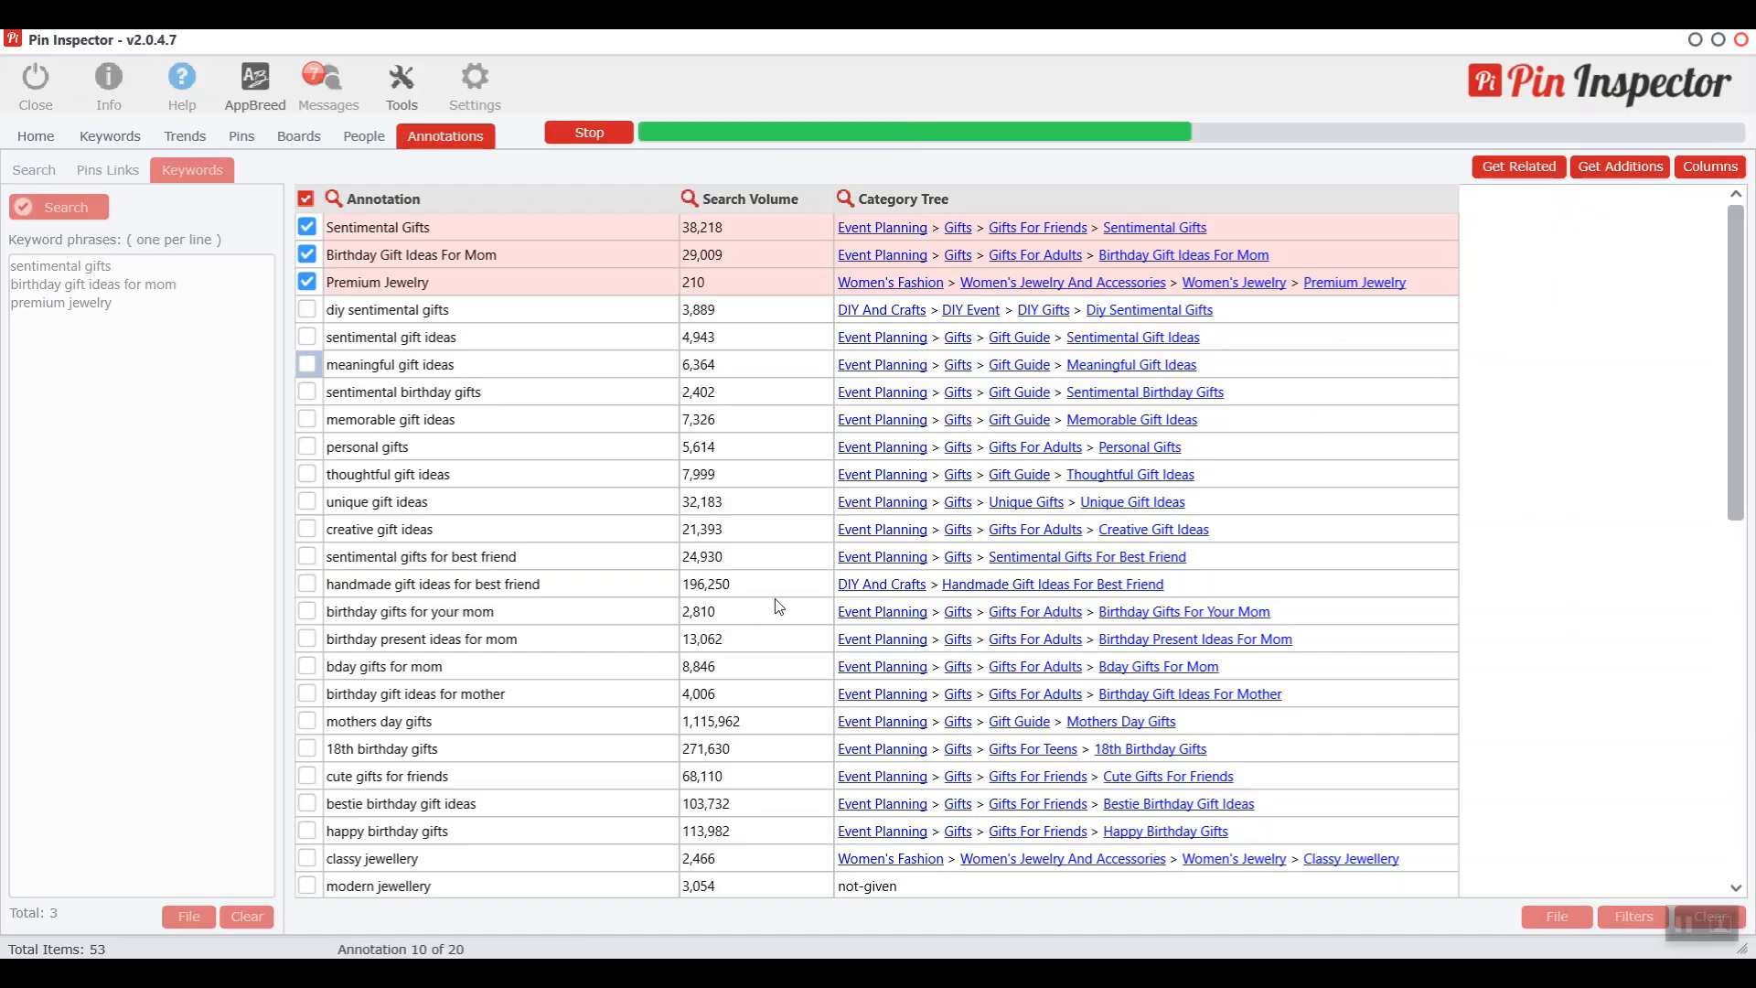
scroll(914, 617, "down", 2)
scroll(1072, 629, "down", 6)
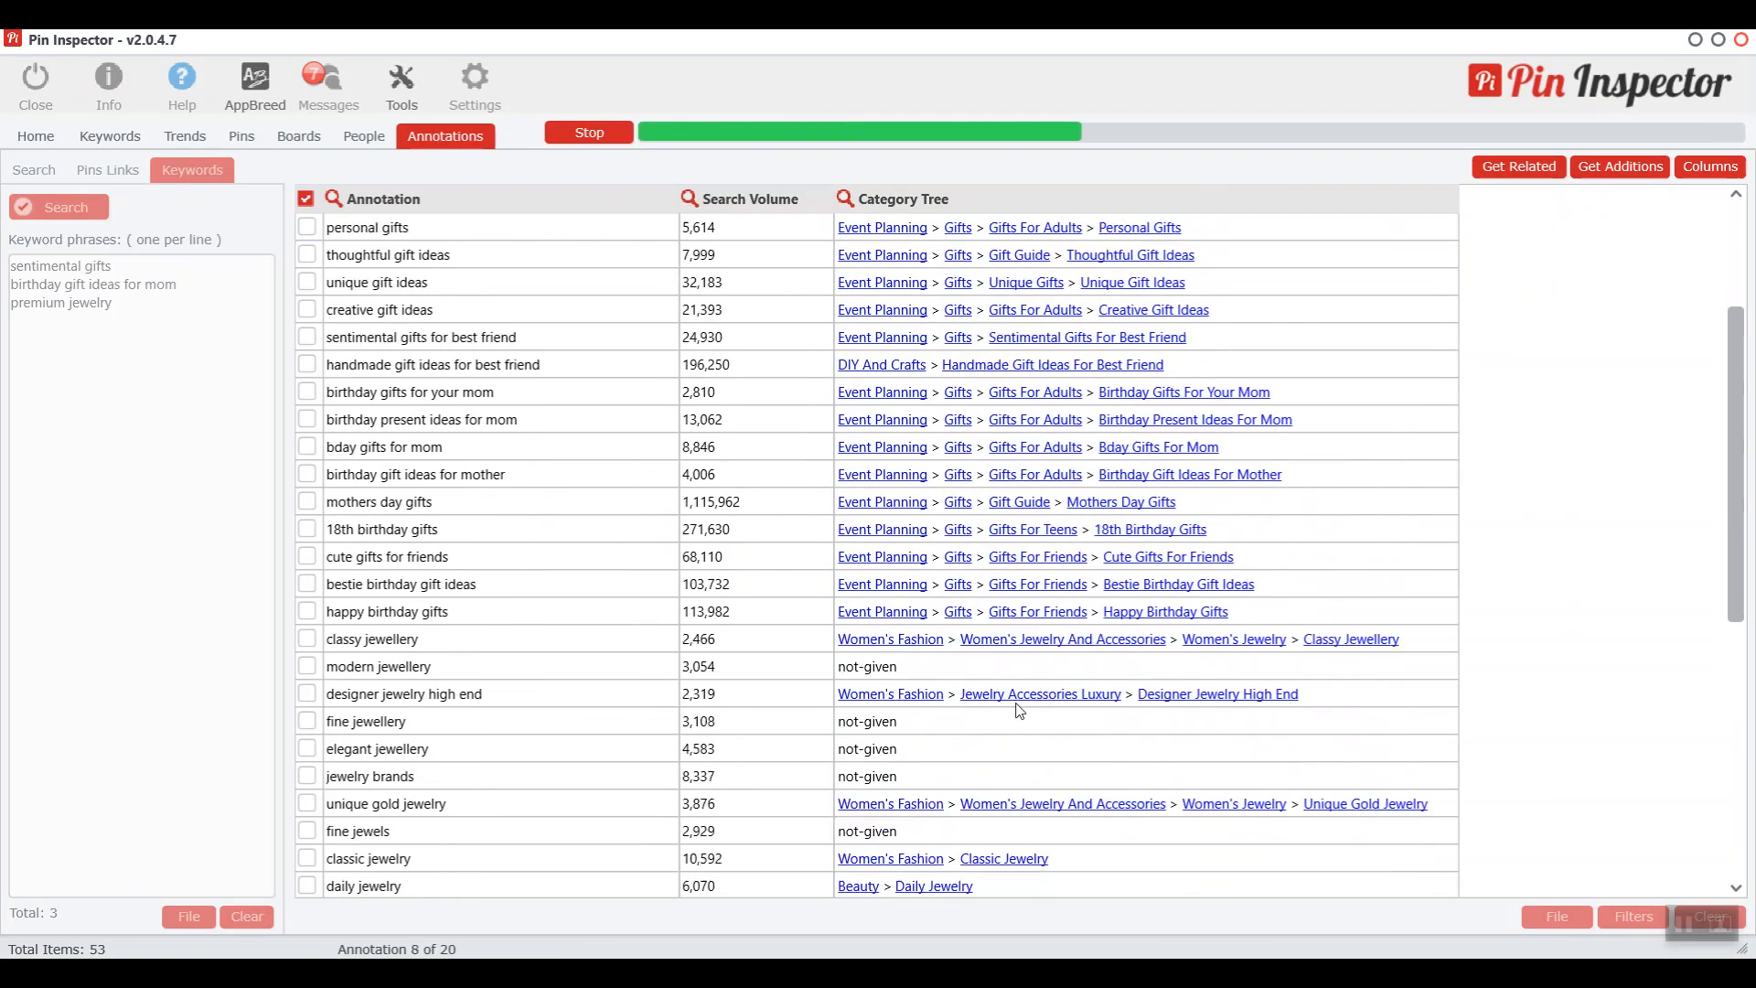
scroll(820, 717, "down", 3)
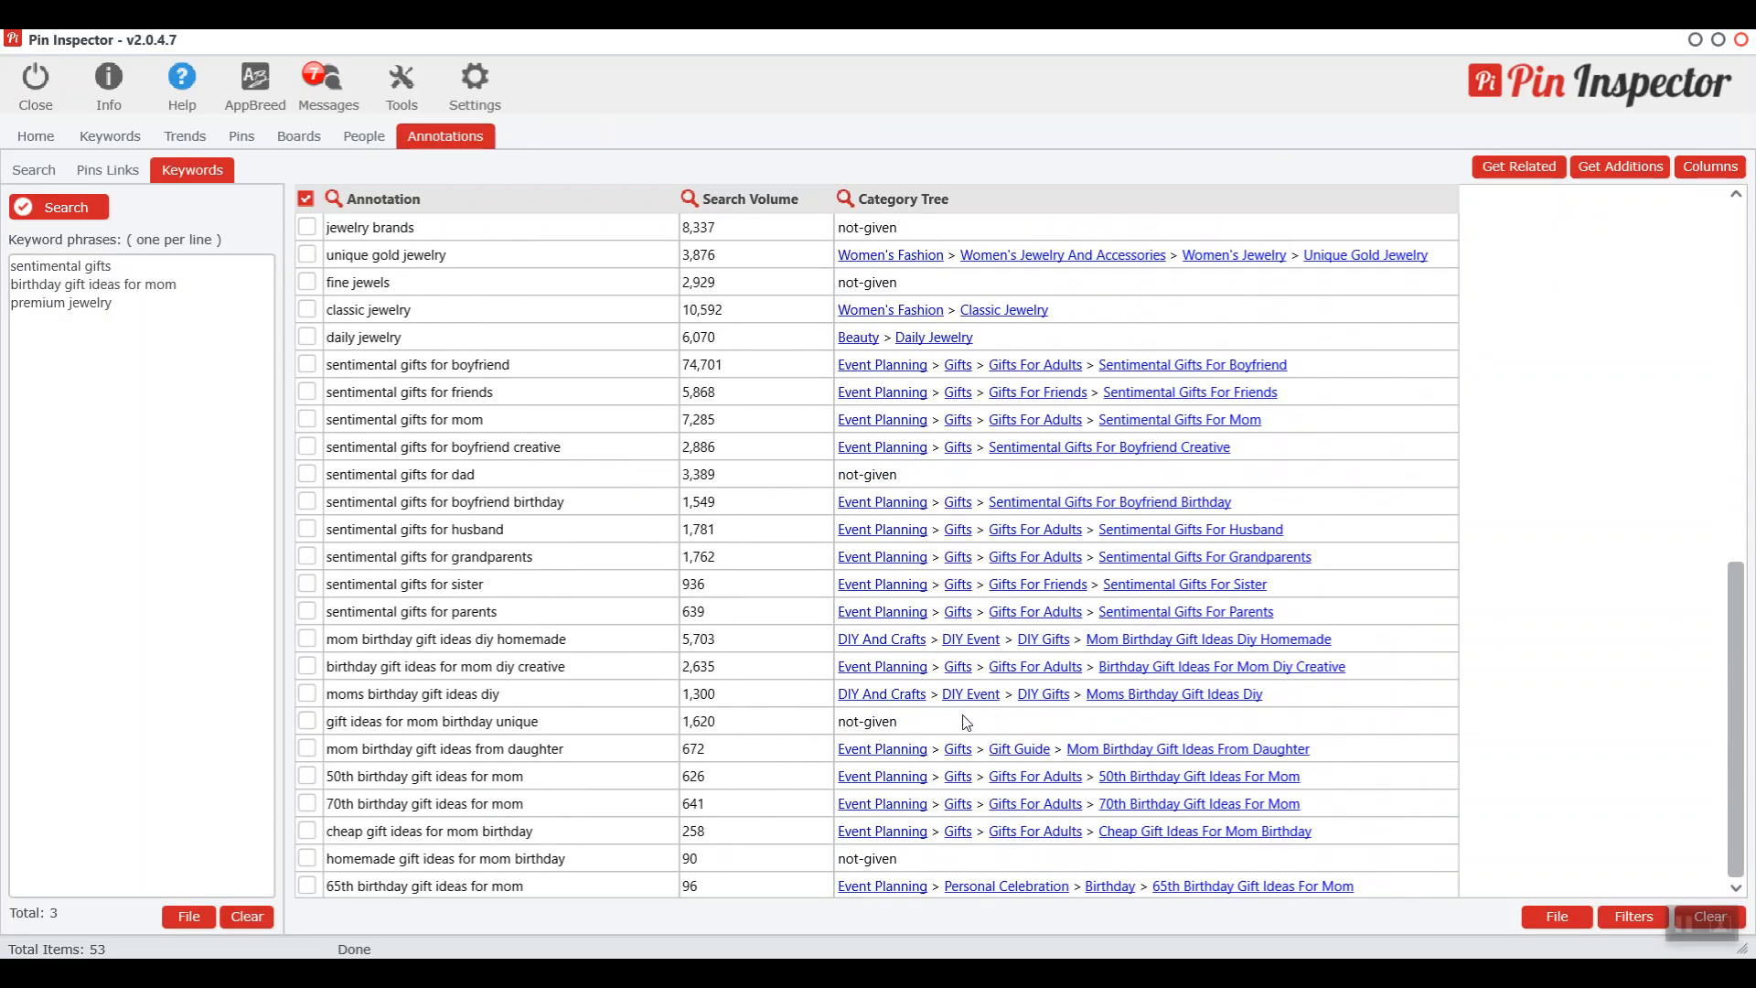
scroll(1052, 746, "up", 4)
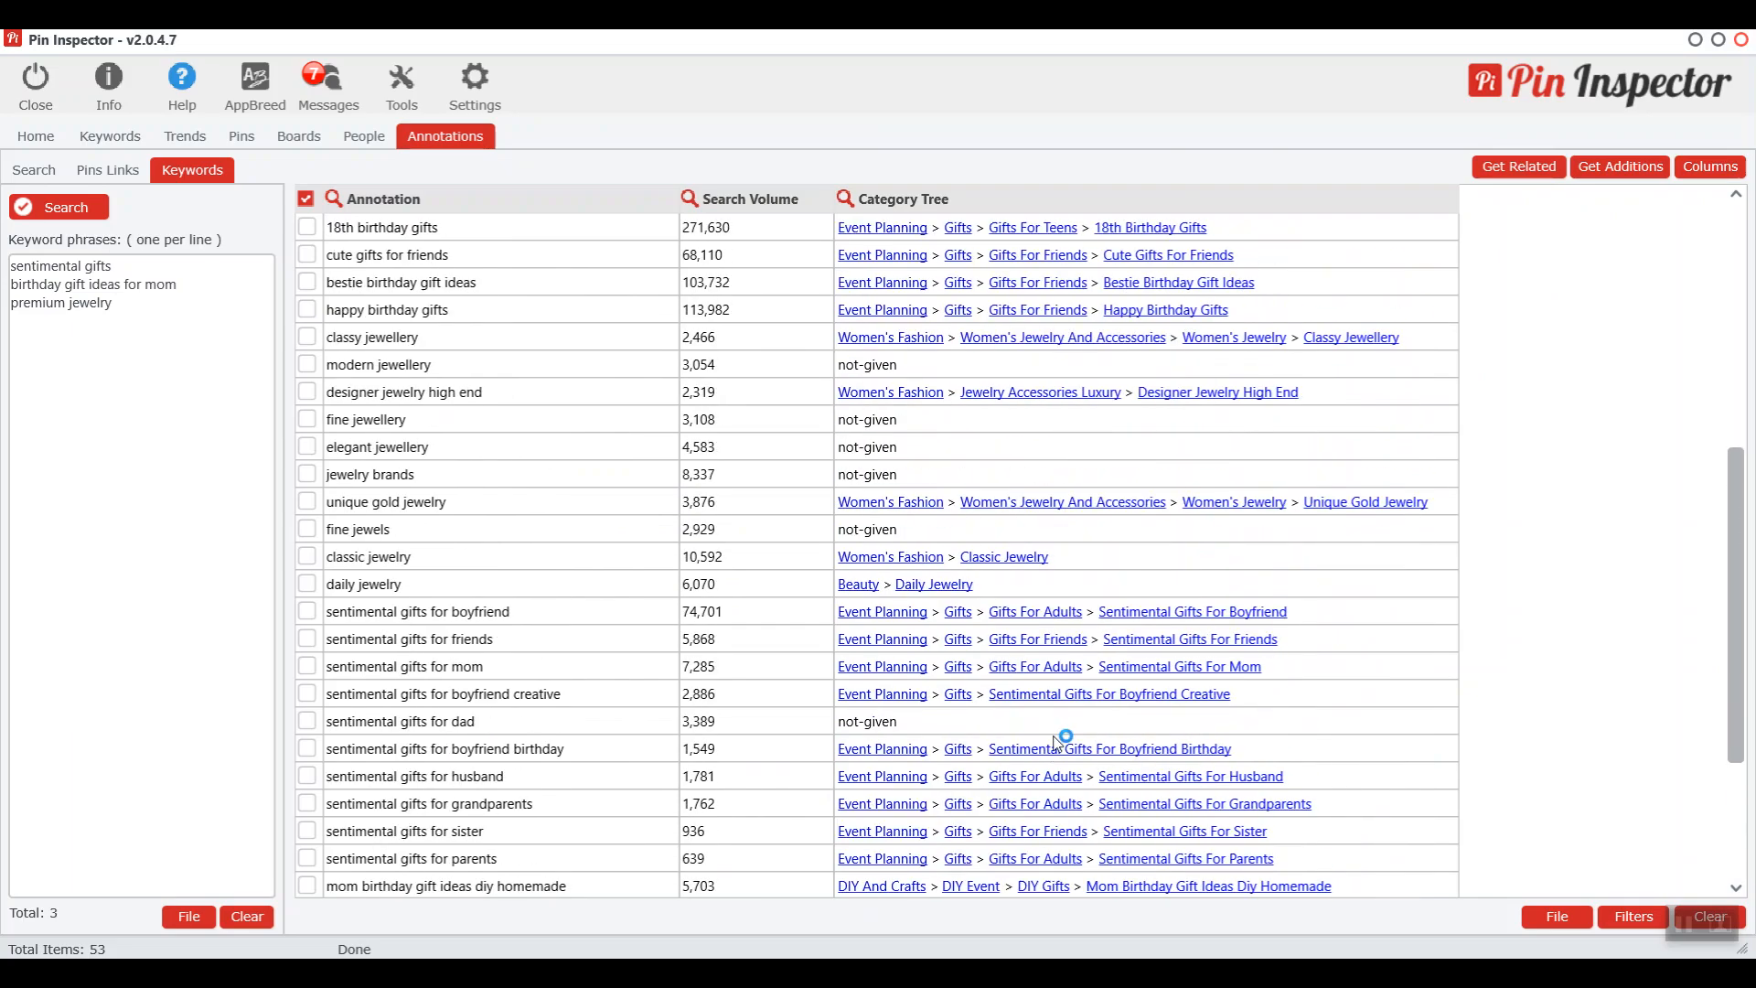
scroll(1052, 723, "up", 8)
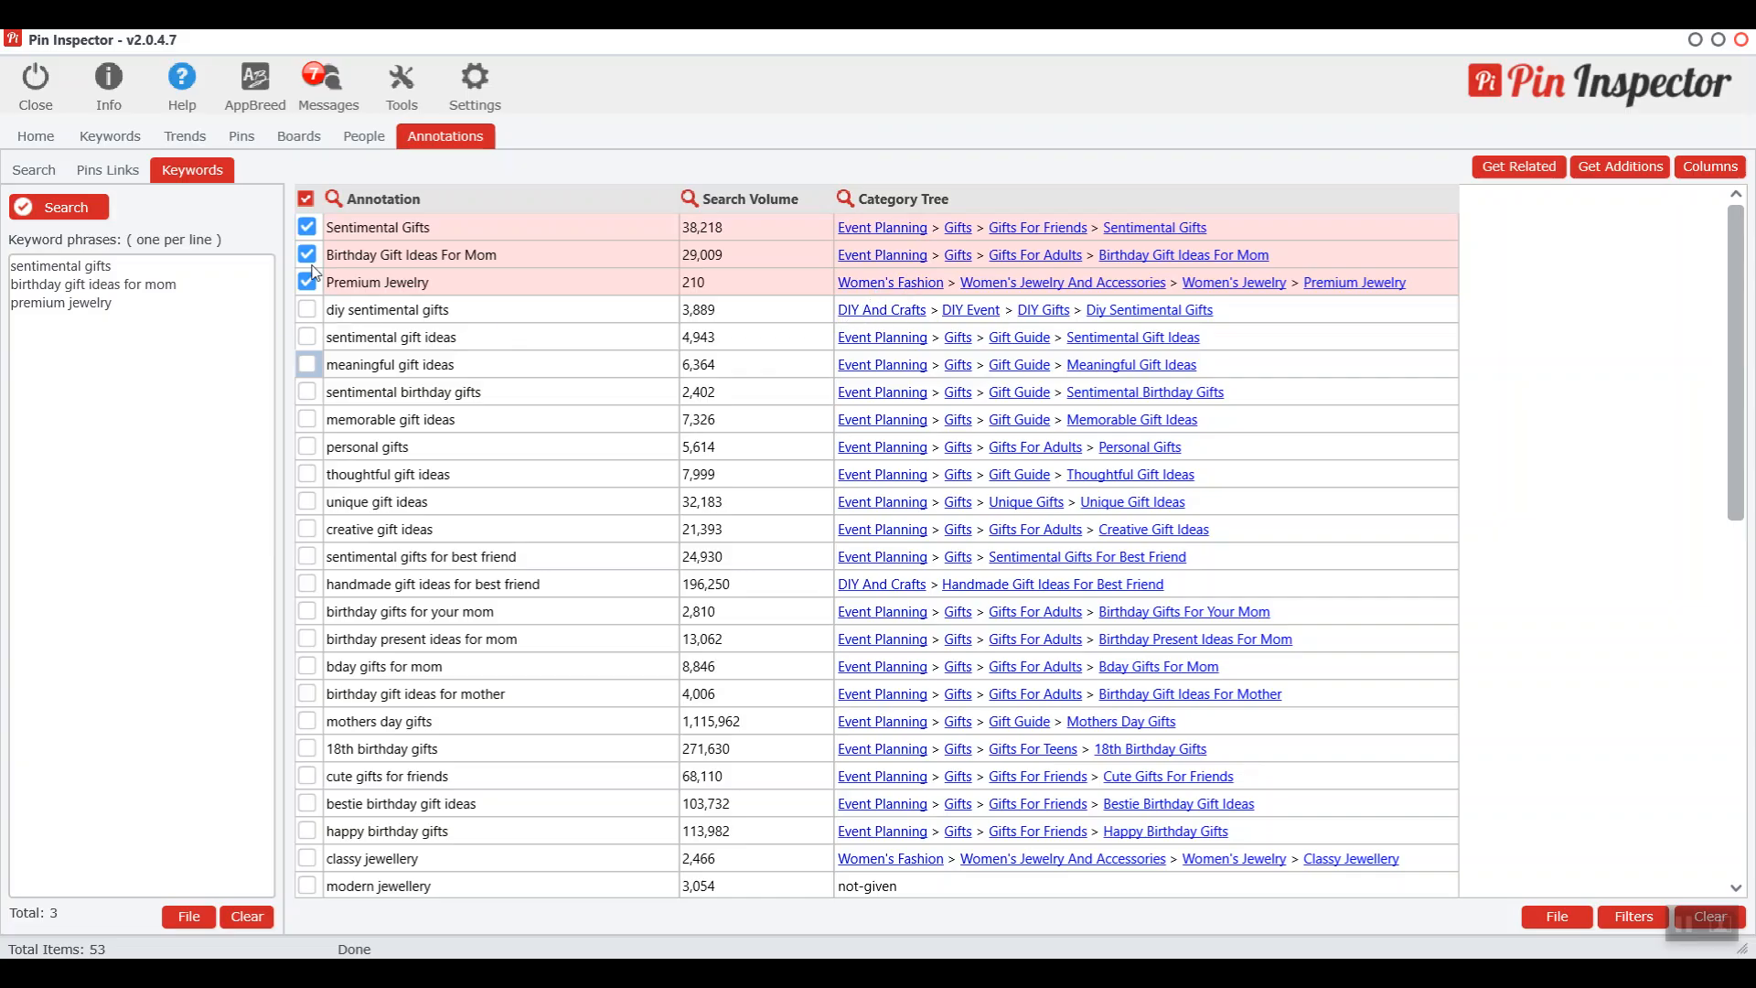
Unselect the checks for all rows in the annotation list
left_click(306, 199)
left_click(306, 199)
left_click(350, 313)
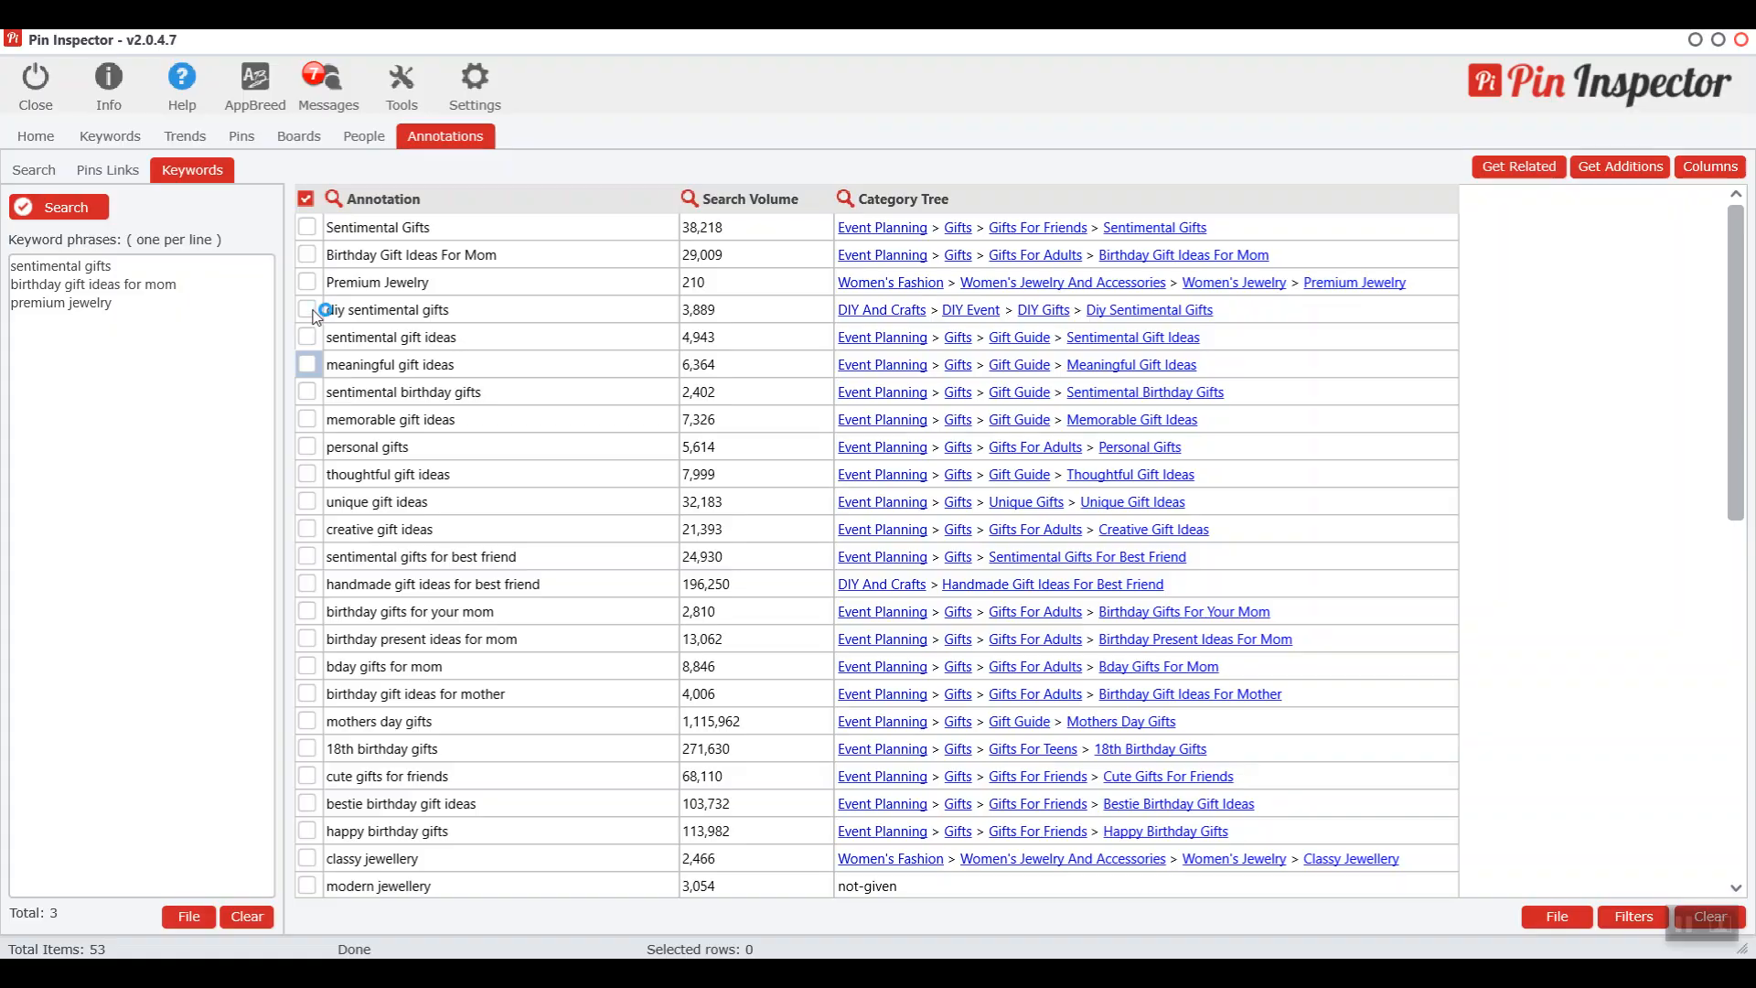
Mark the Sentimental Gifts, Birthday Gift Ideas For Mom and Premium Jewelry annotations in the extended list
scroll(815, 489, "down", 5)
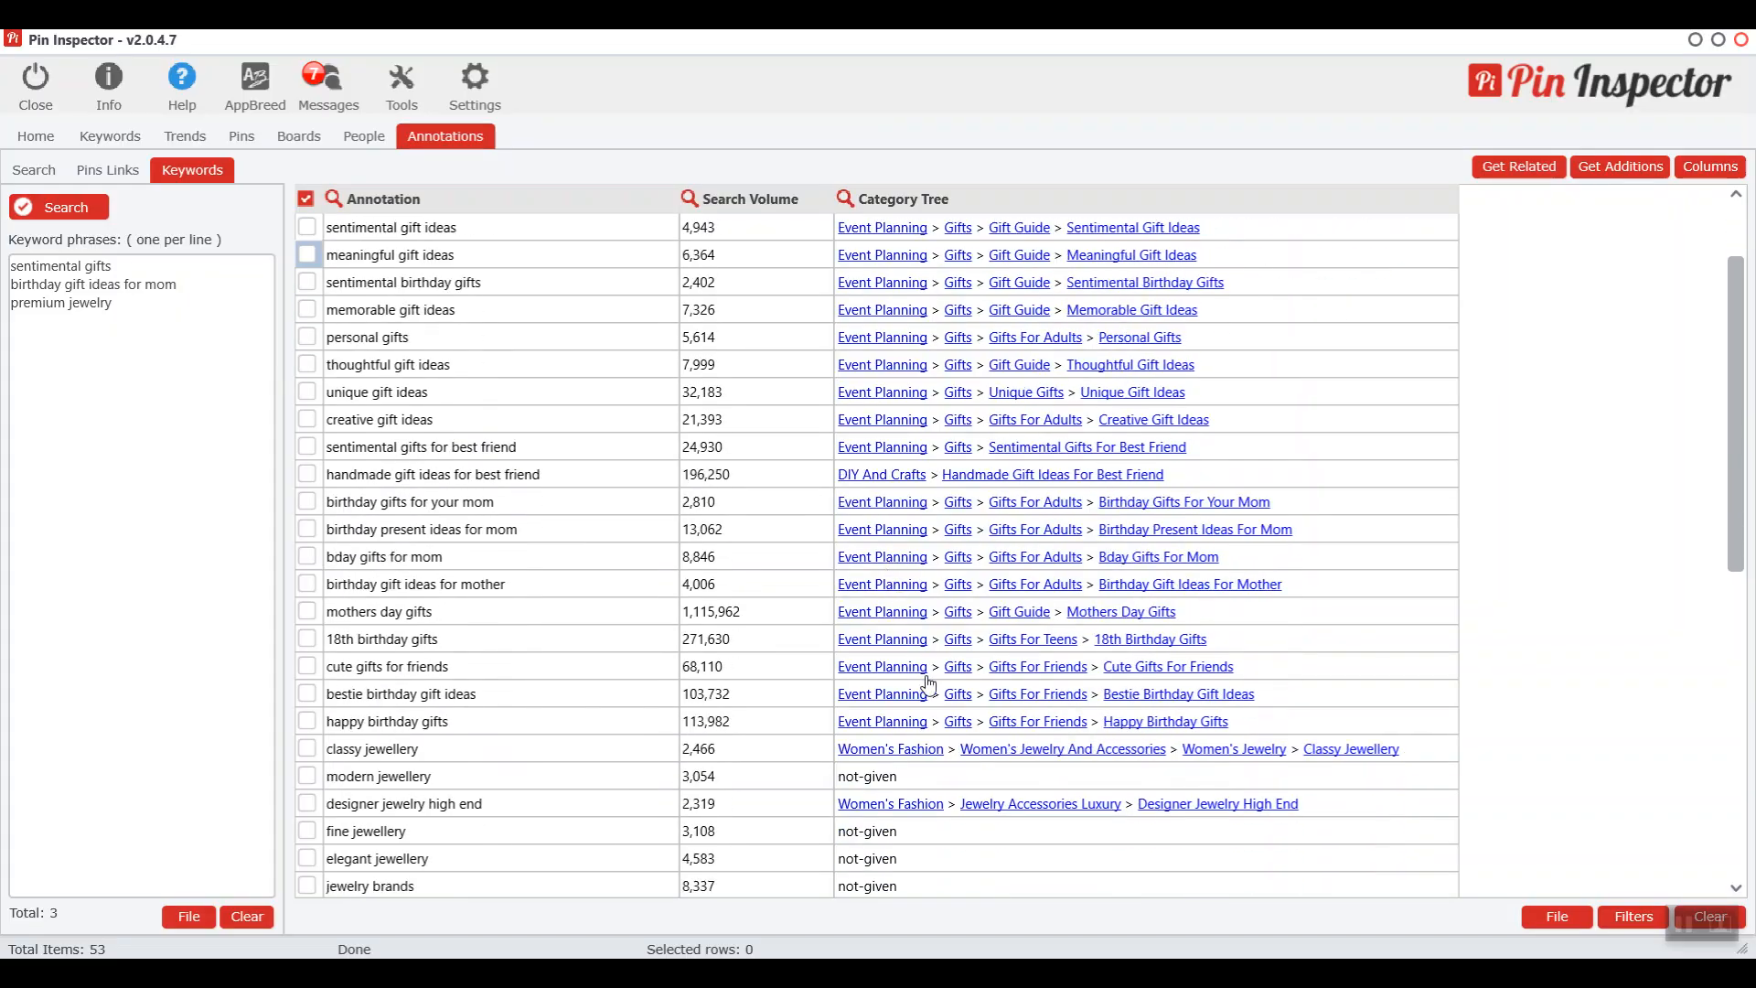
scroll(942, 697, "down", 3)
scroll(951, 698, "up", 3)
scroll(945, 703, "up", 5)
left_click(307, 227)
left_click(307, 255)
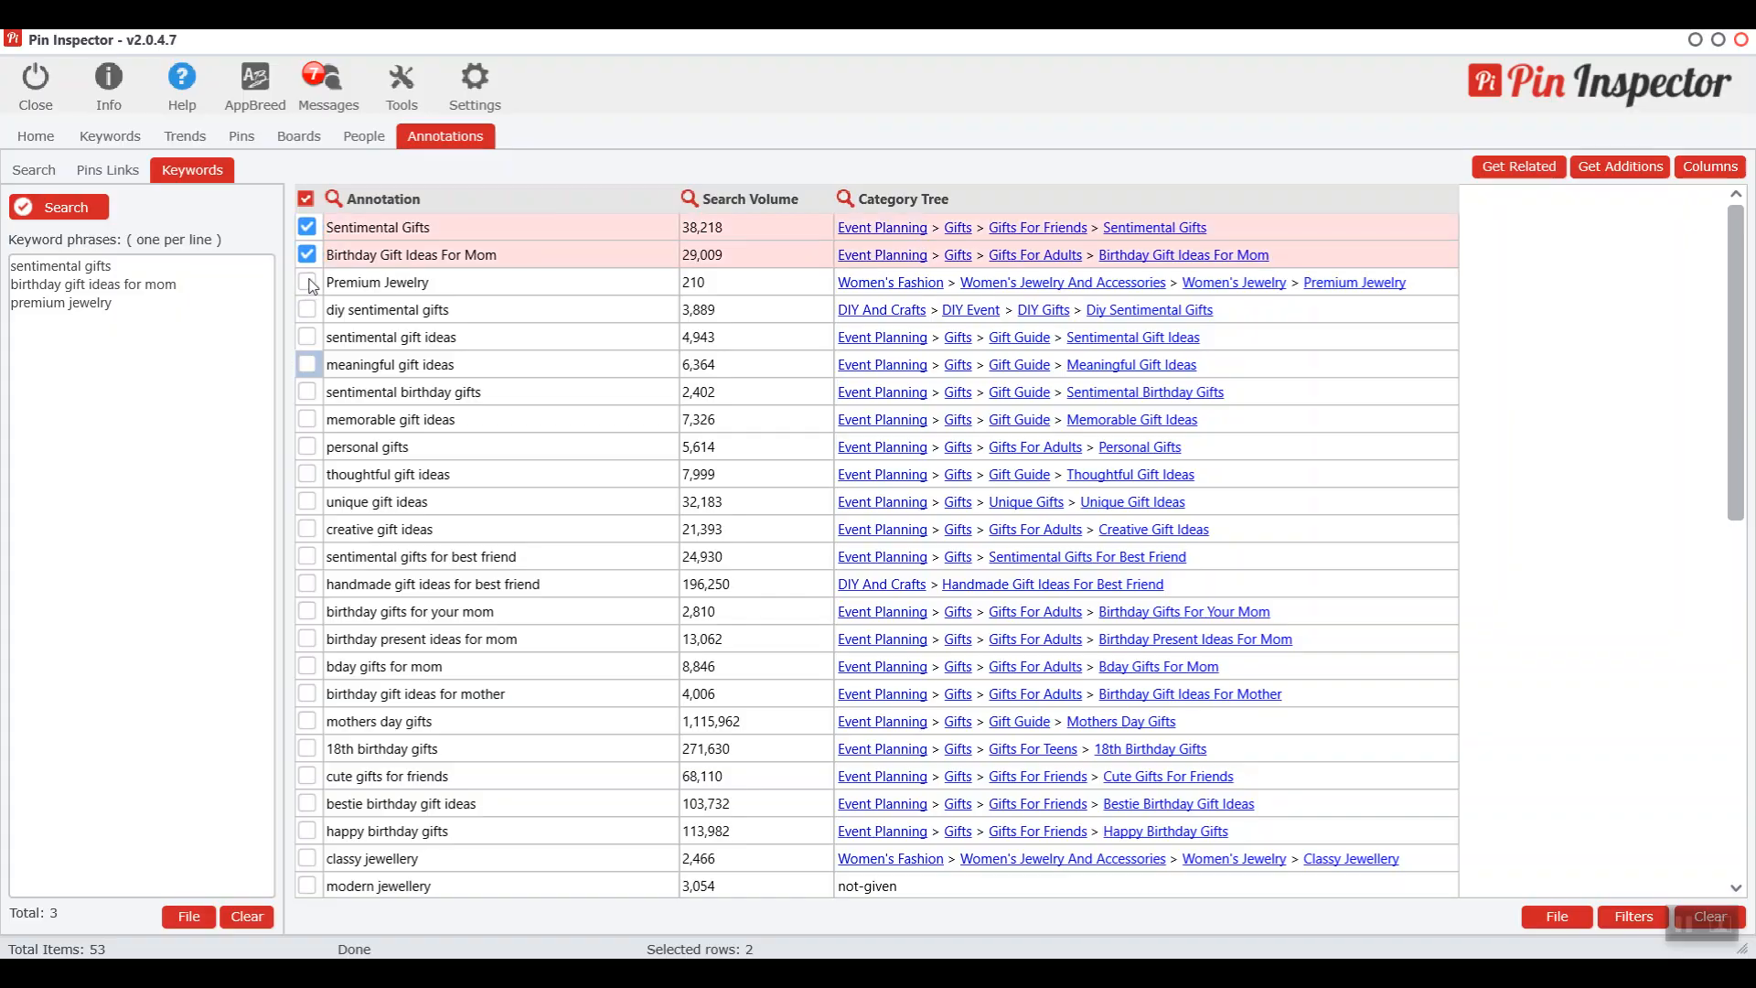
left_click(309, 284)
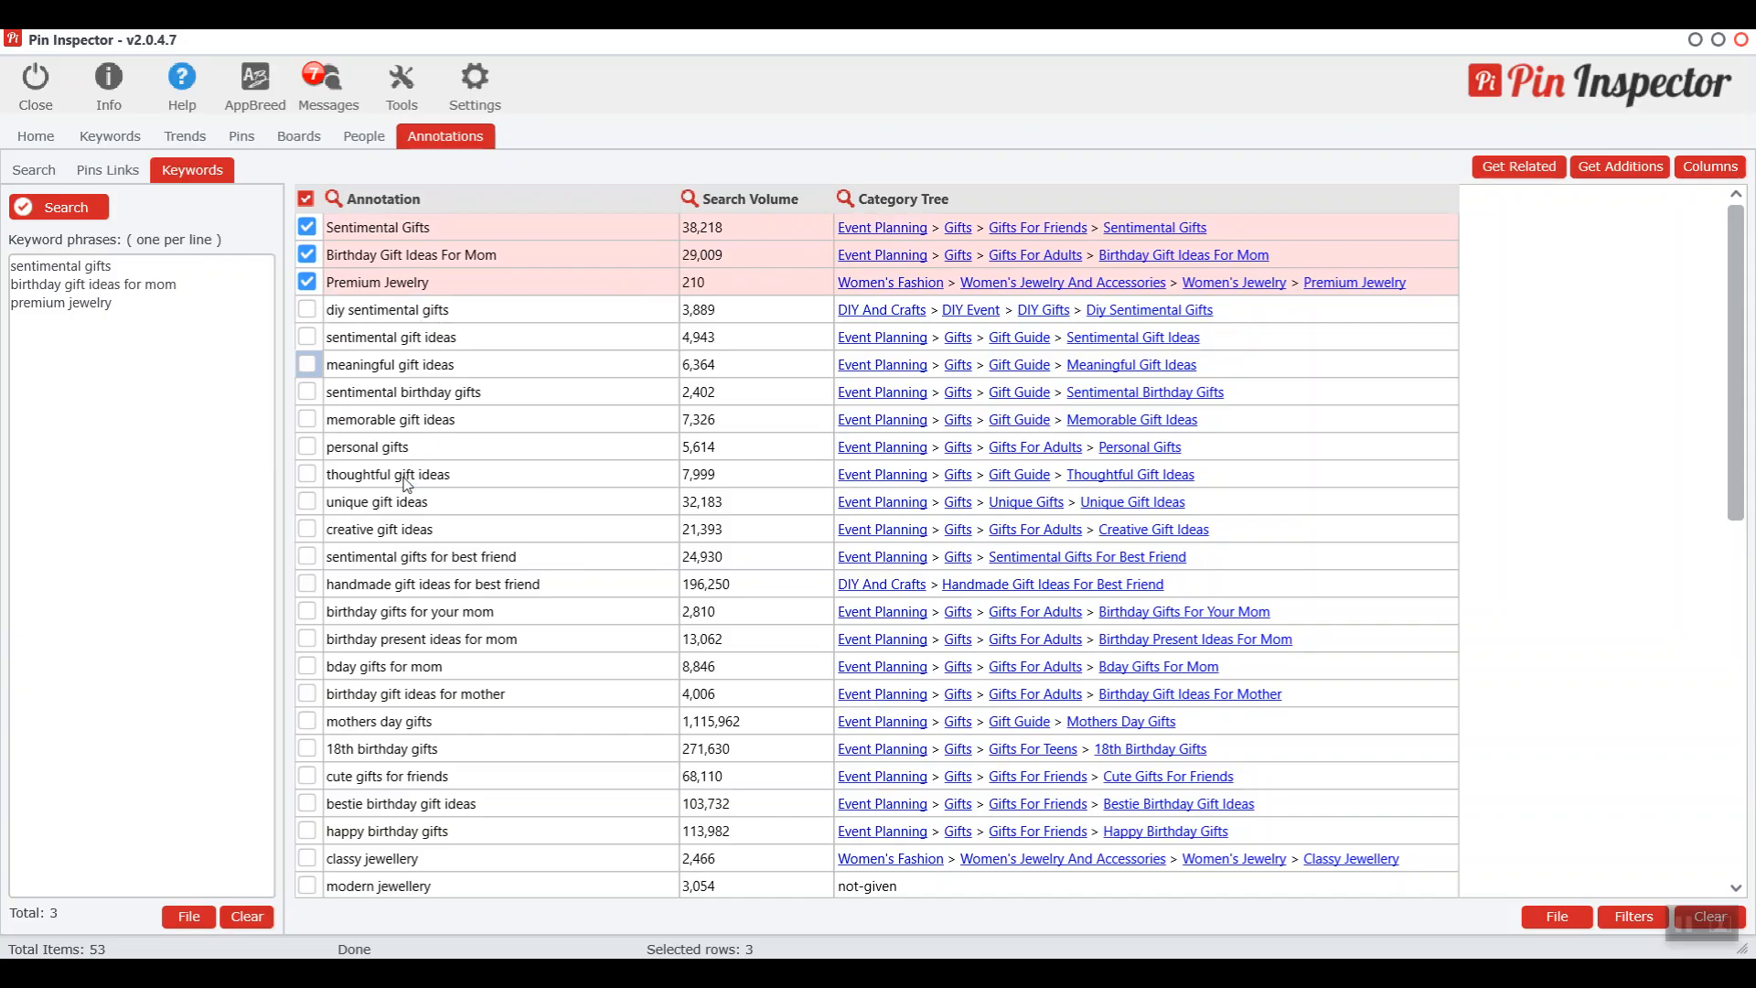
Replace the marked Sentimental Gifts annotation with sentimental birthday gifts and meaningful gift ideas
left_click(306, 393)
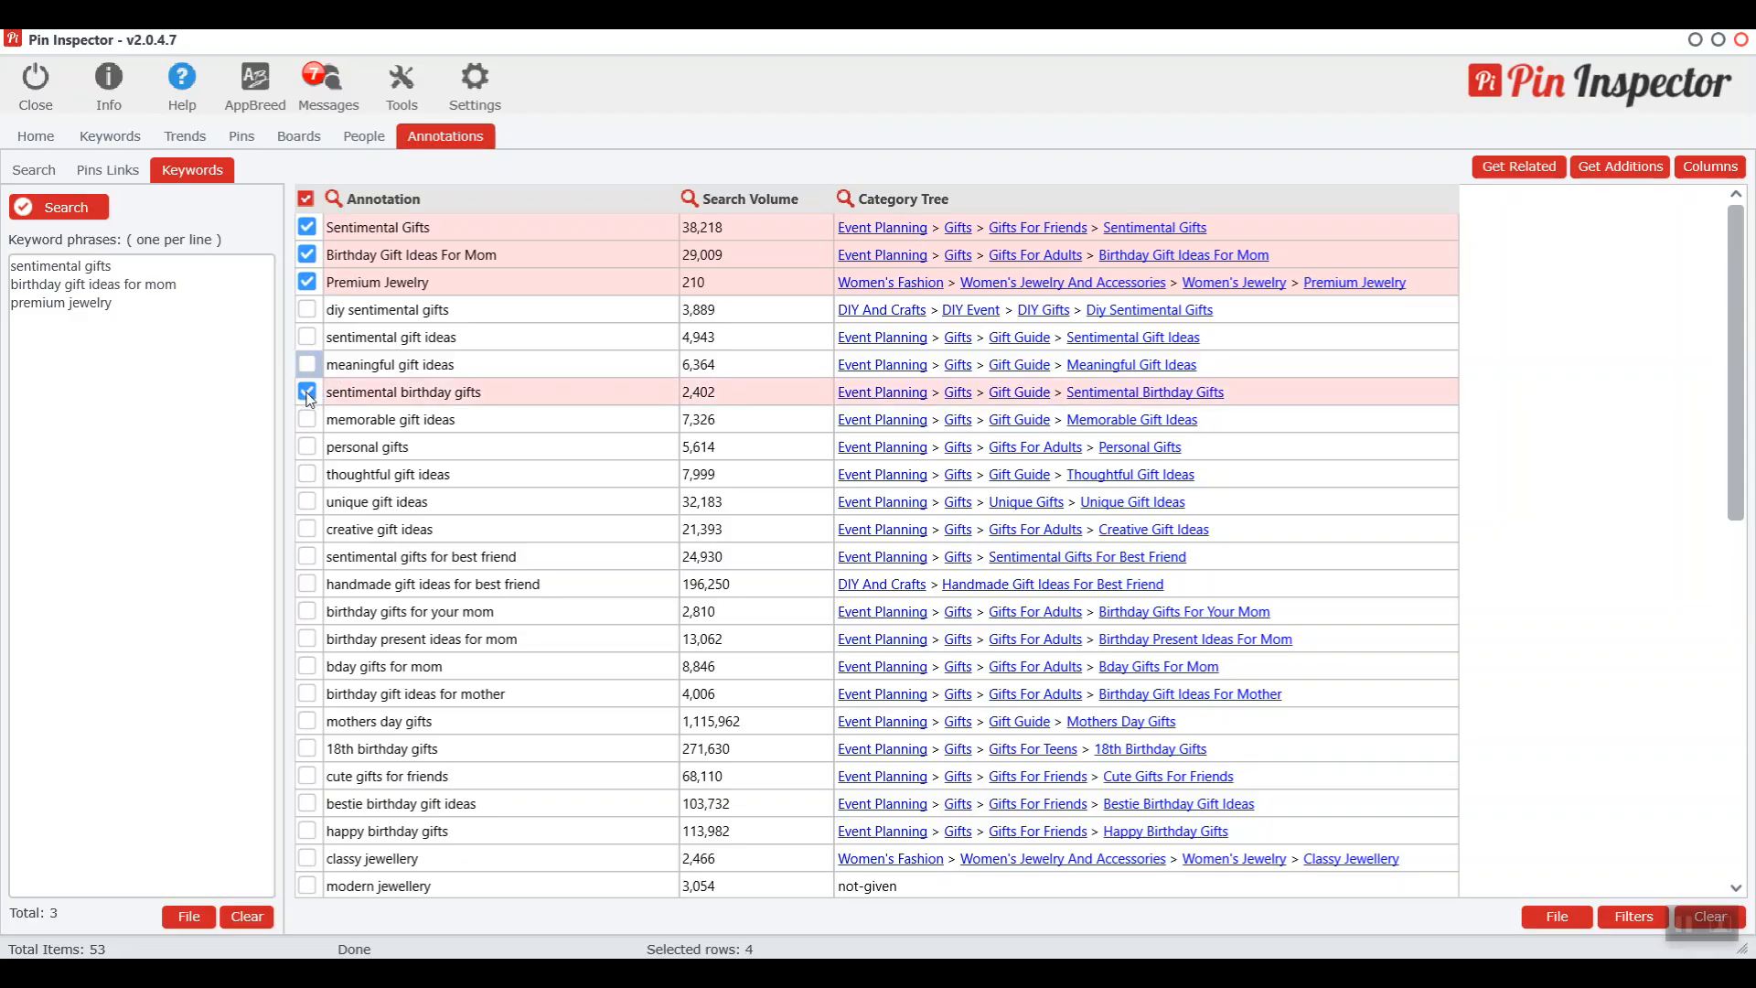
left_click(309, 227)
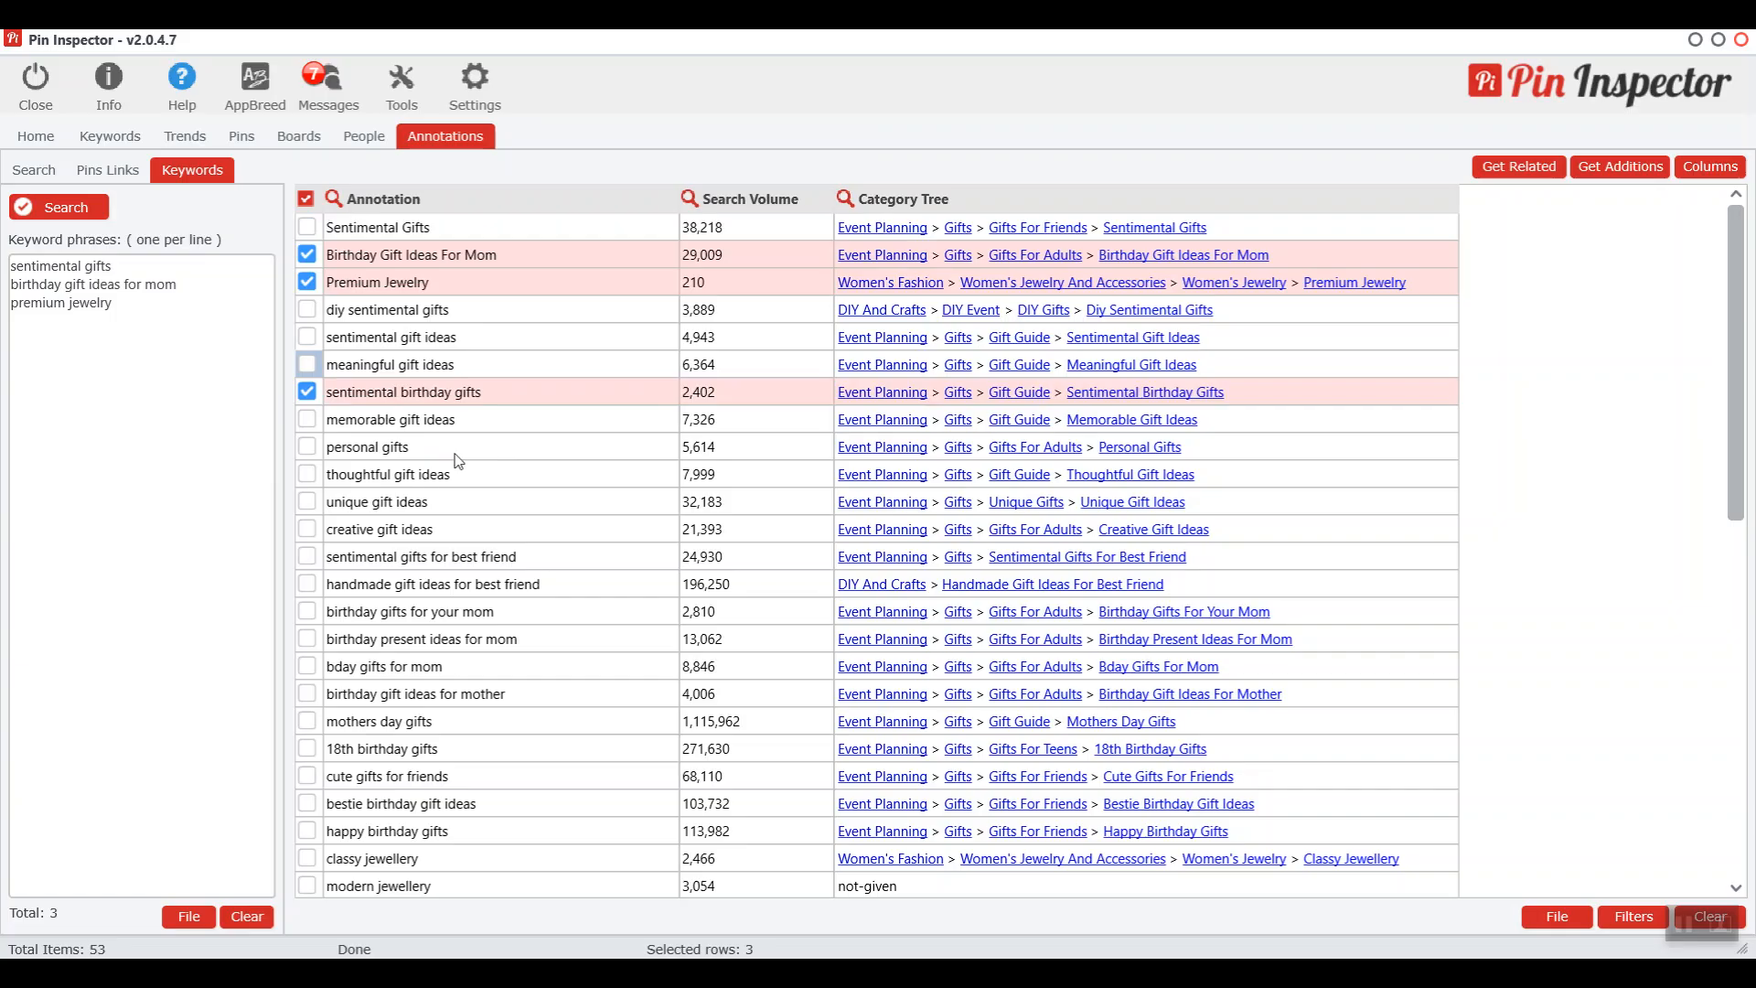
left_click(309, 365)
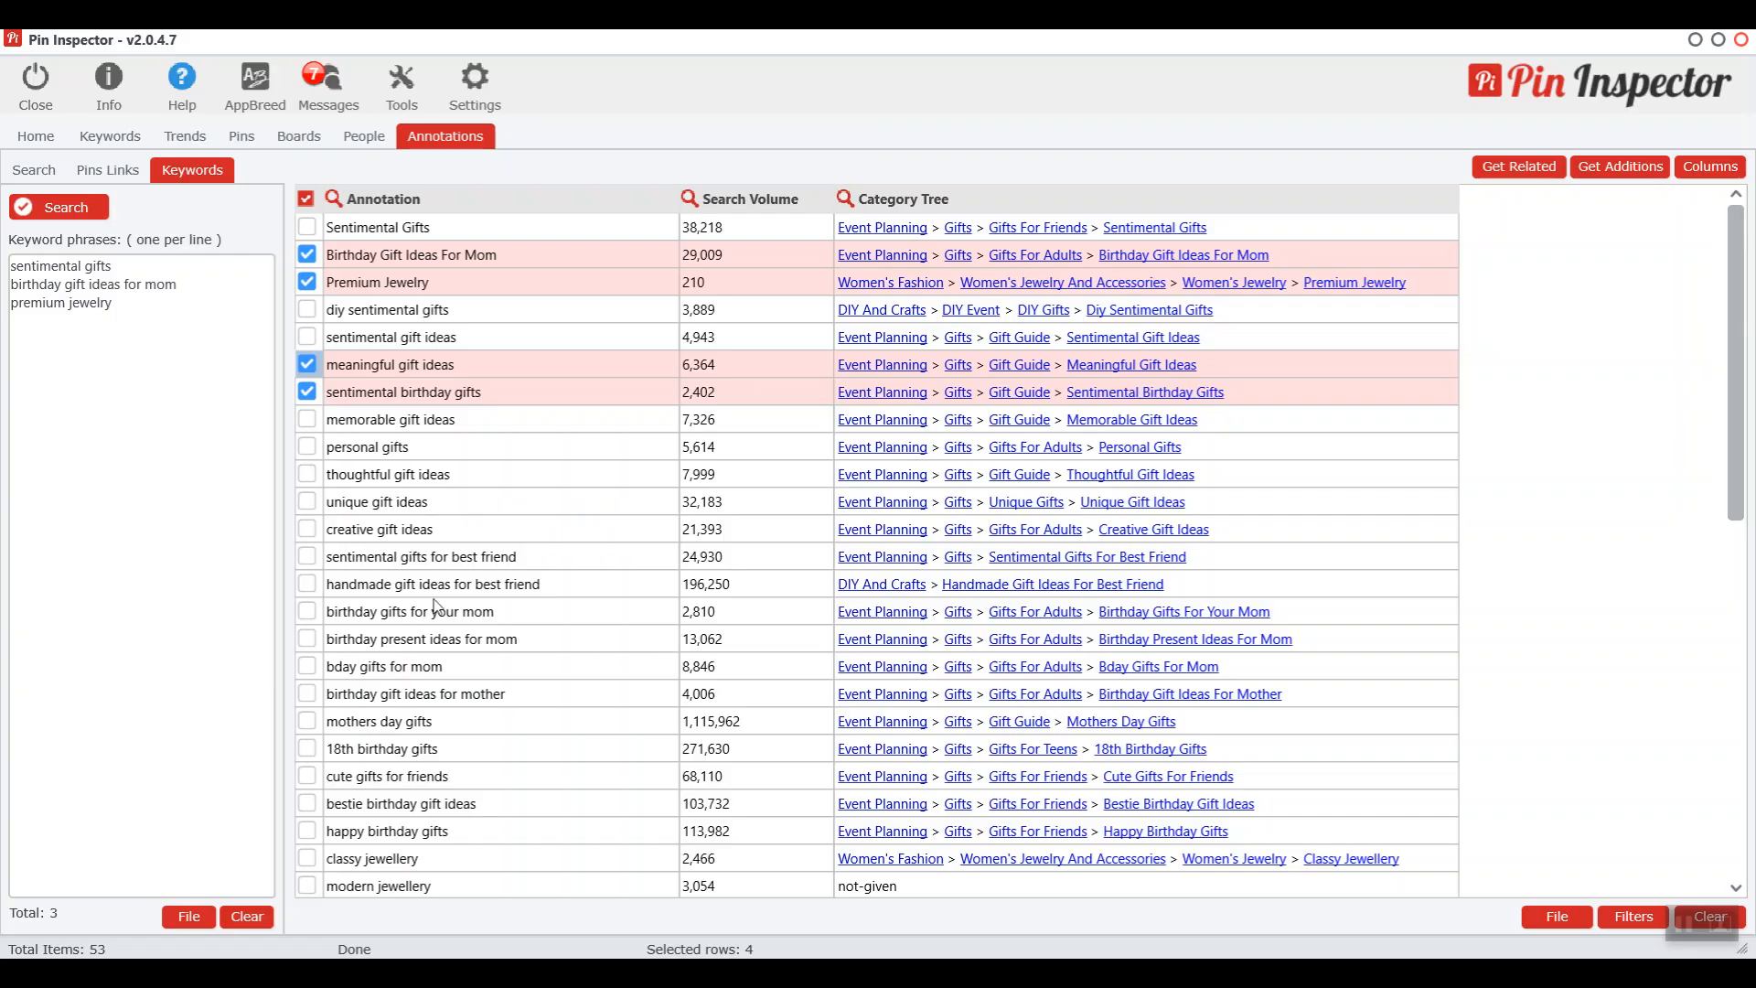
Add the classy jewellery annotation to the marked rows
scroll(455, 590, "down", 1)
scroll(454, 585, "down", 1)
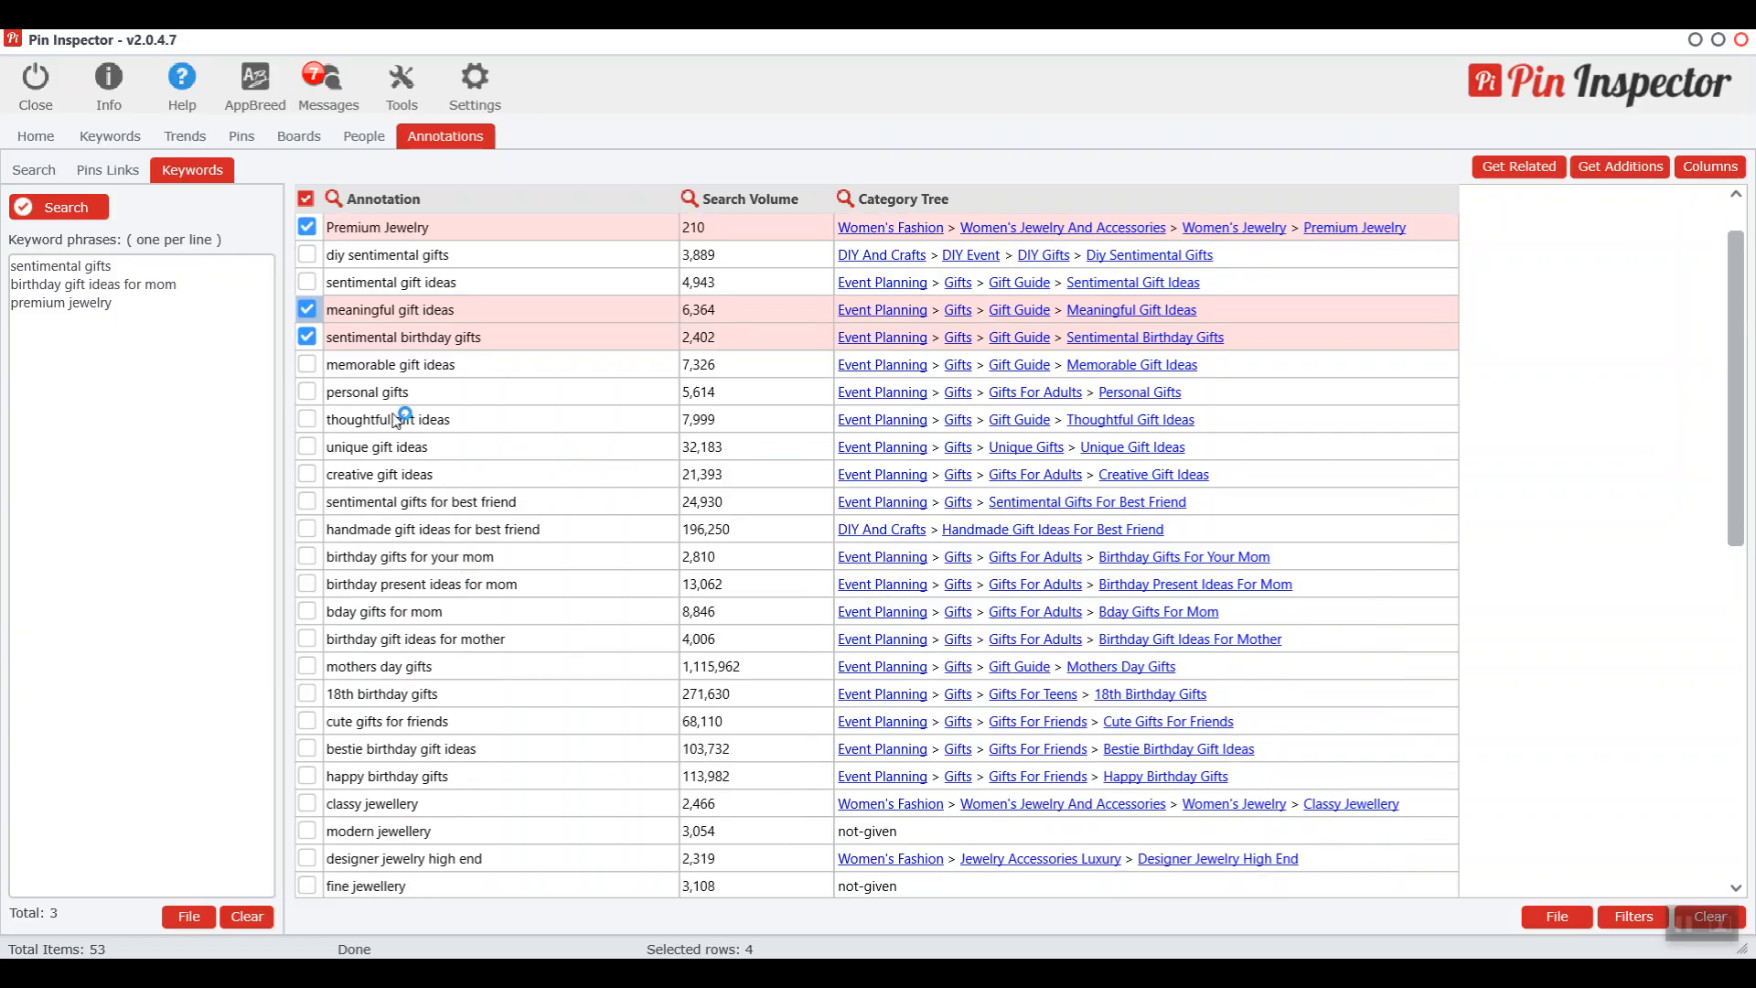
scroll(457, 529, "up", 2)
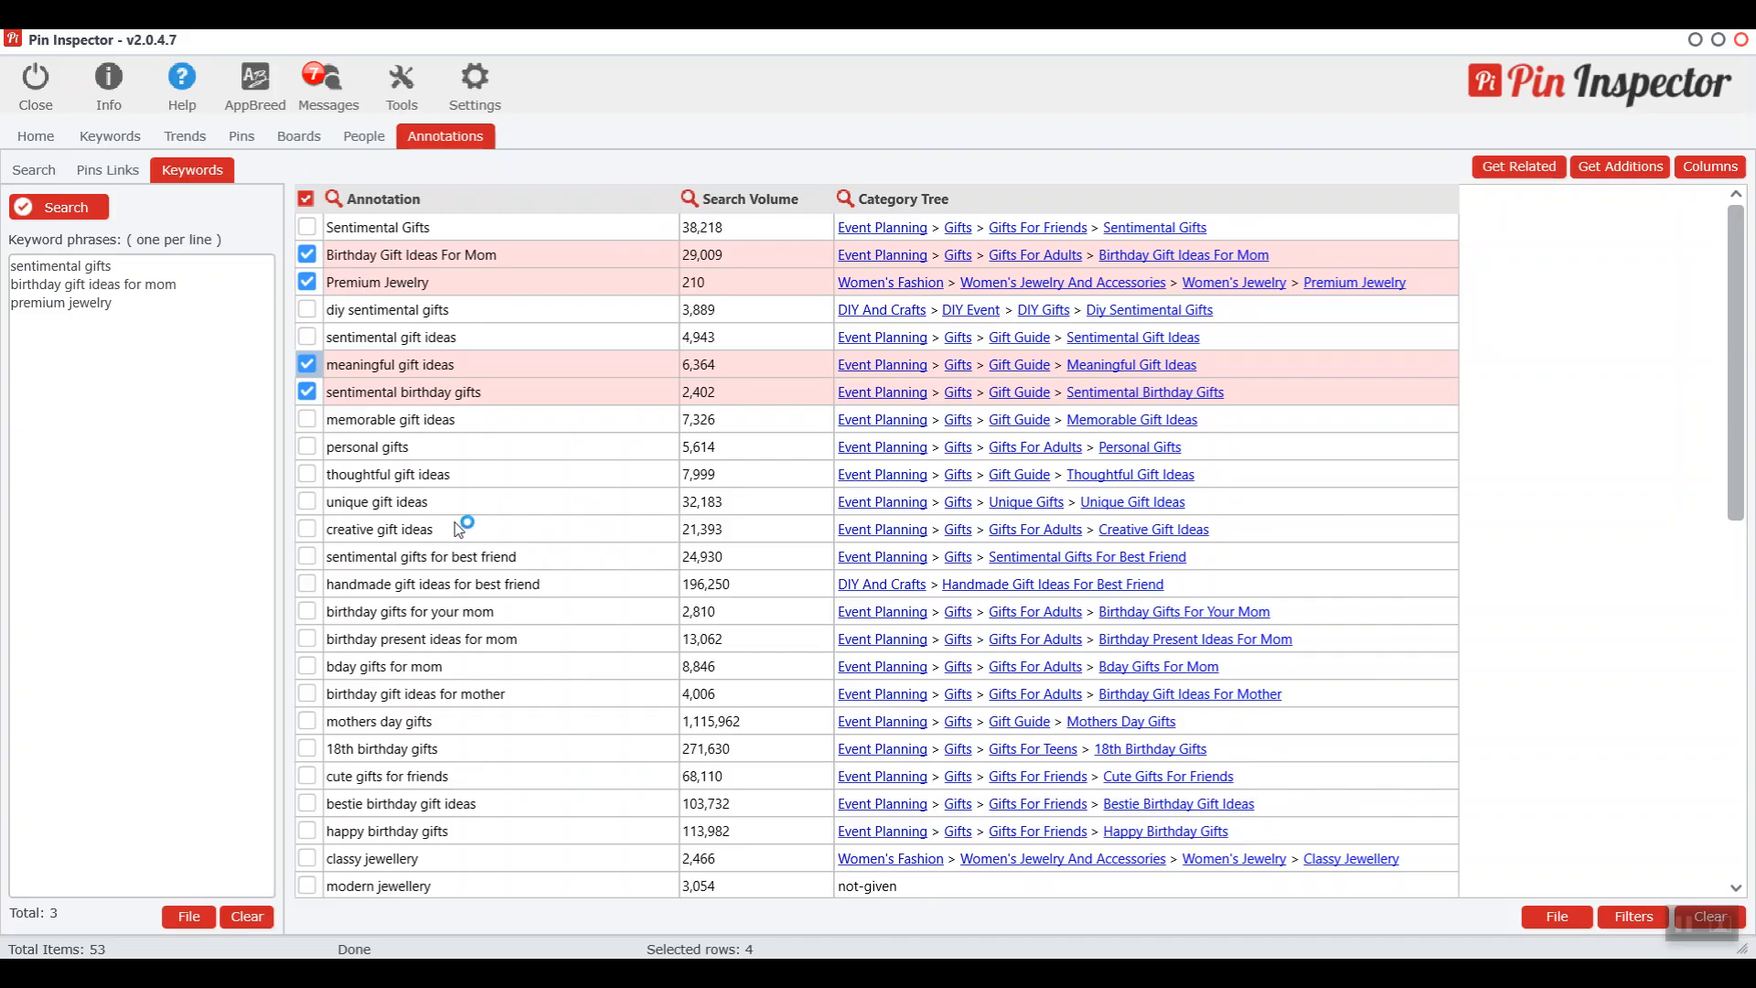
scroll(454, 531, "down", 3)
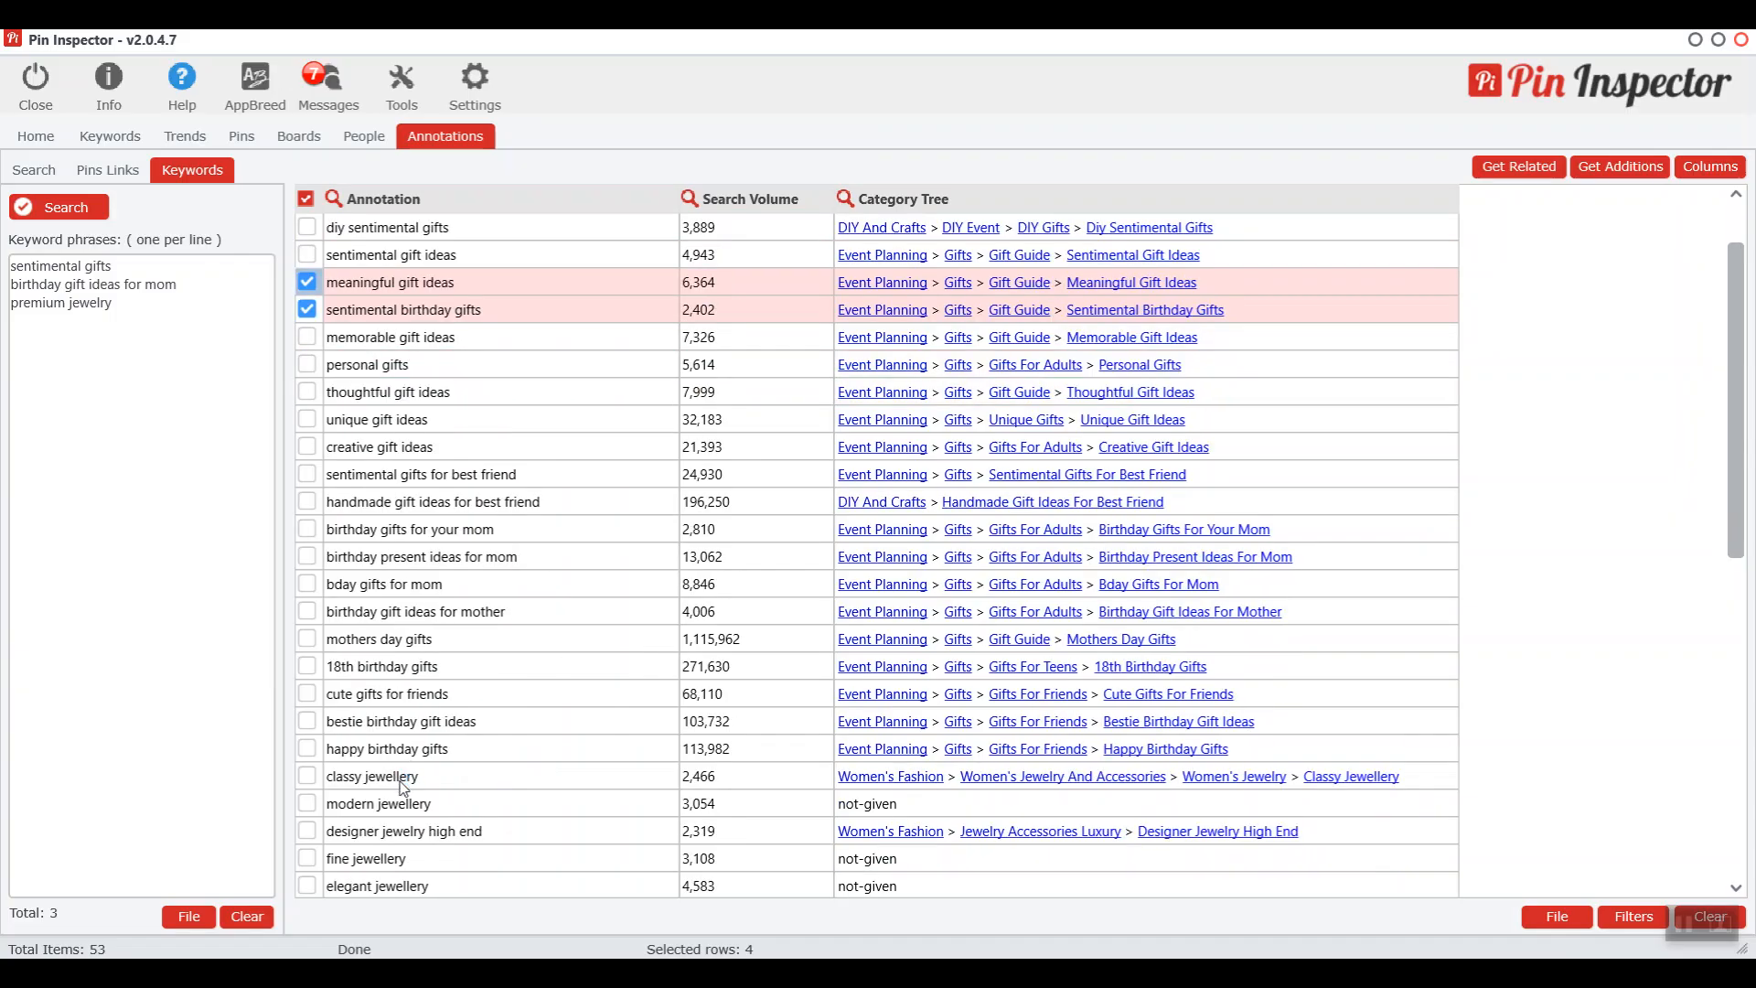
left_click(307, 777)
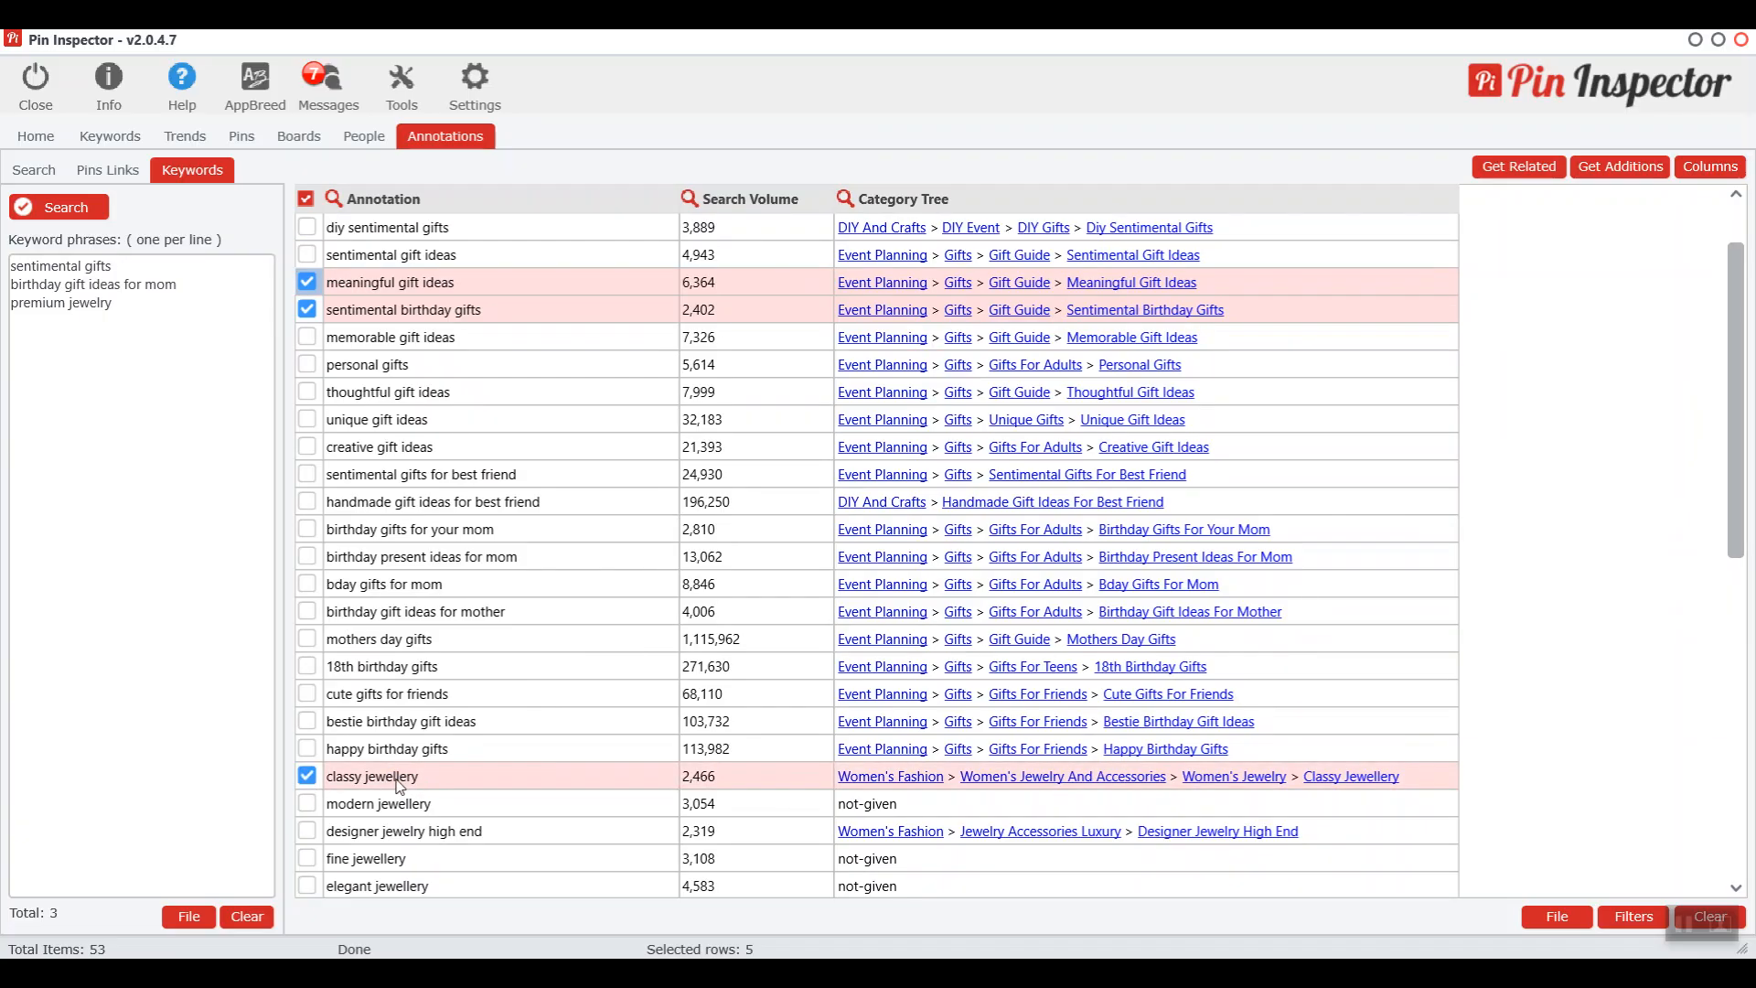
Add the birthday gift ideas for mother and birthday present ideas for mom annotations to the marked rows
scroll(493, 750, "down", 1)
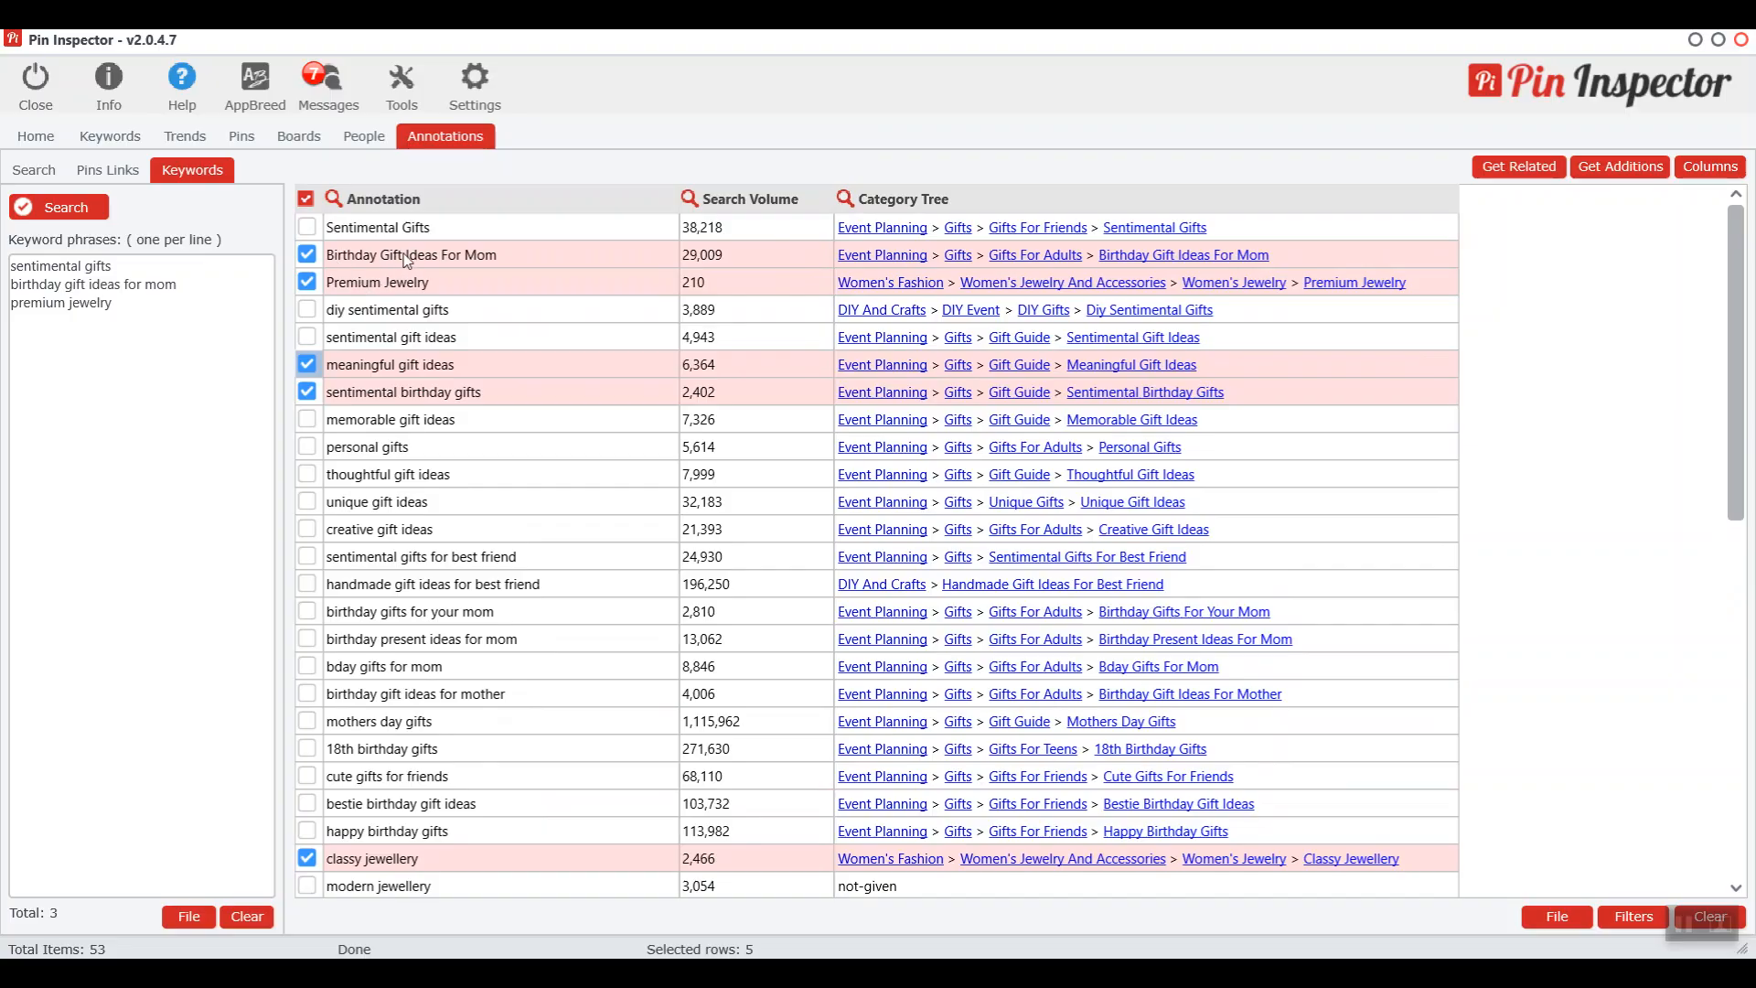
scroll(549, 640, "down", 9)
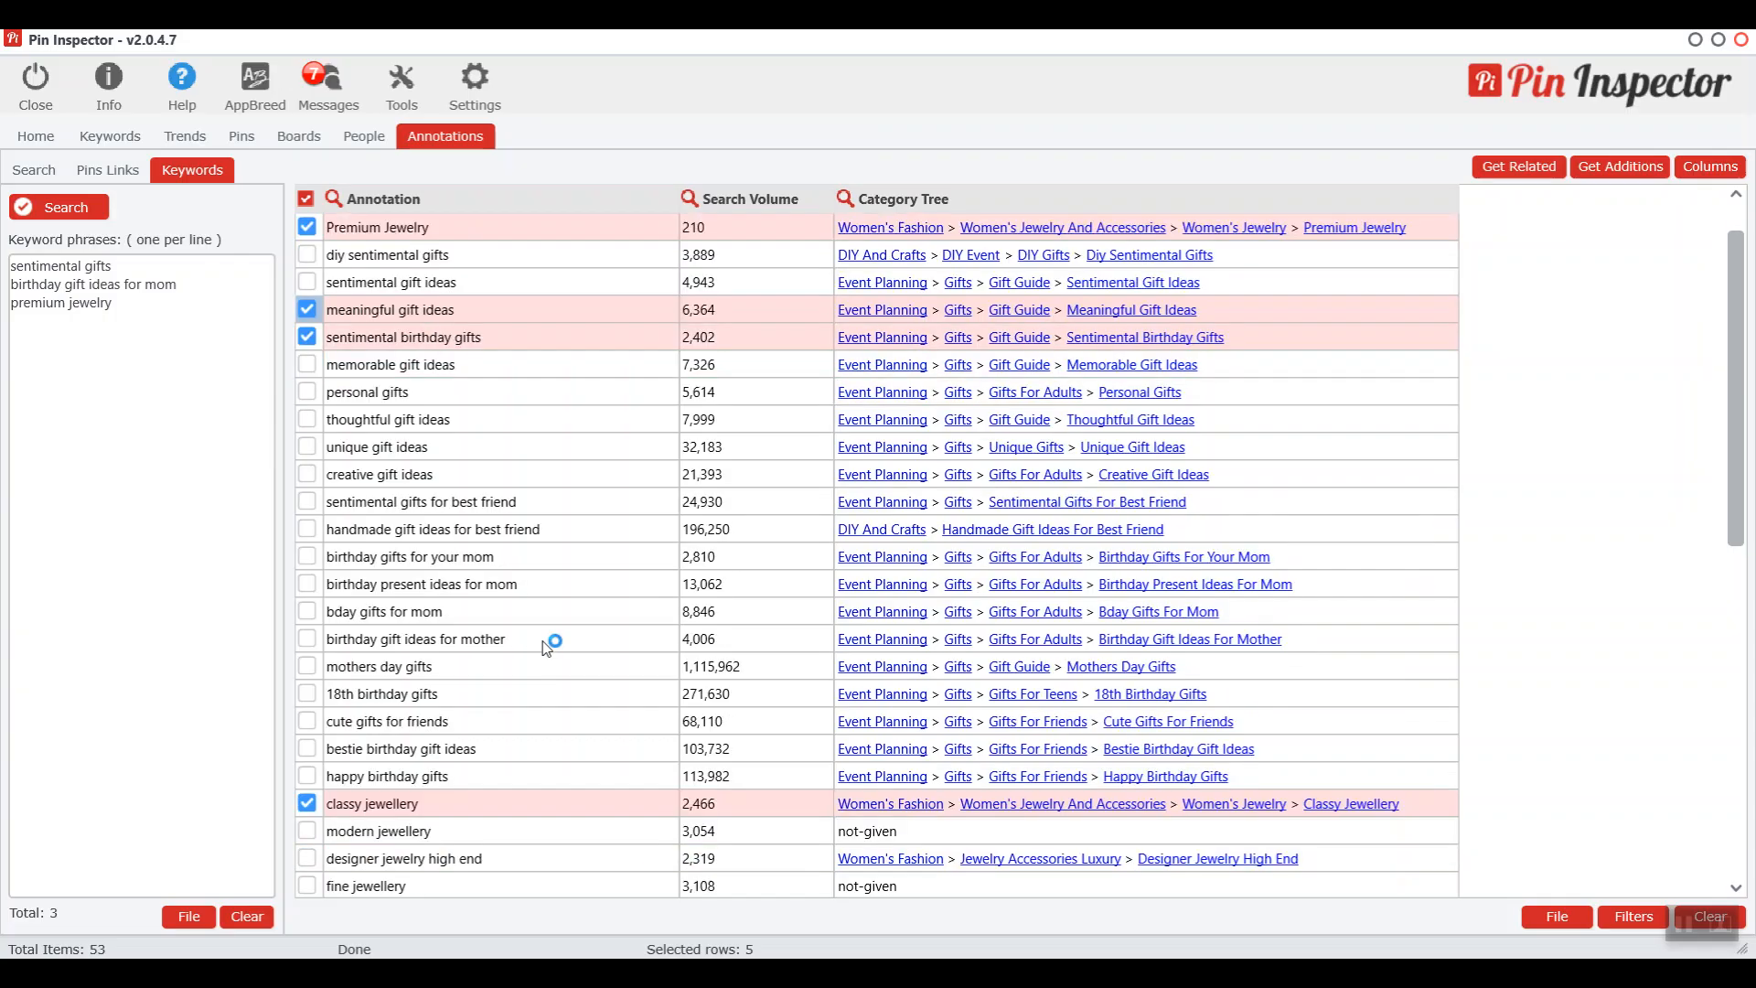
scroll(471, 505, "up", 3)
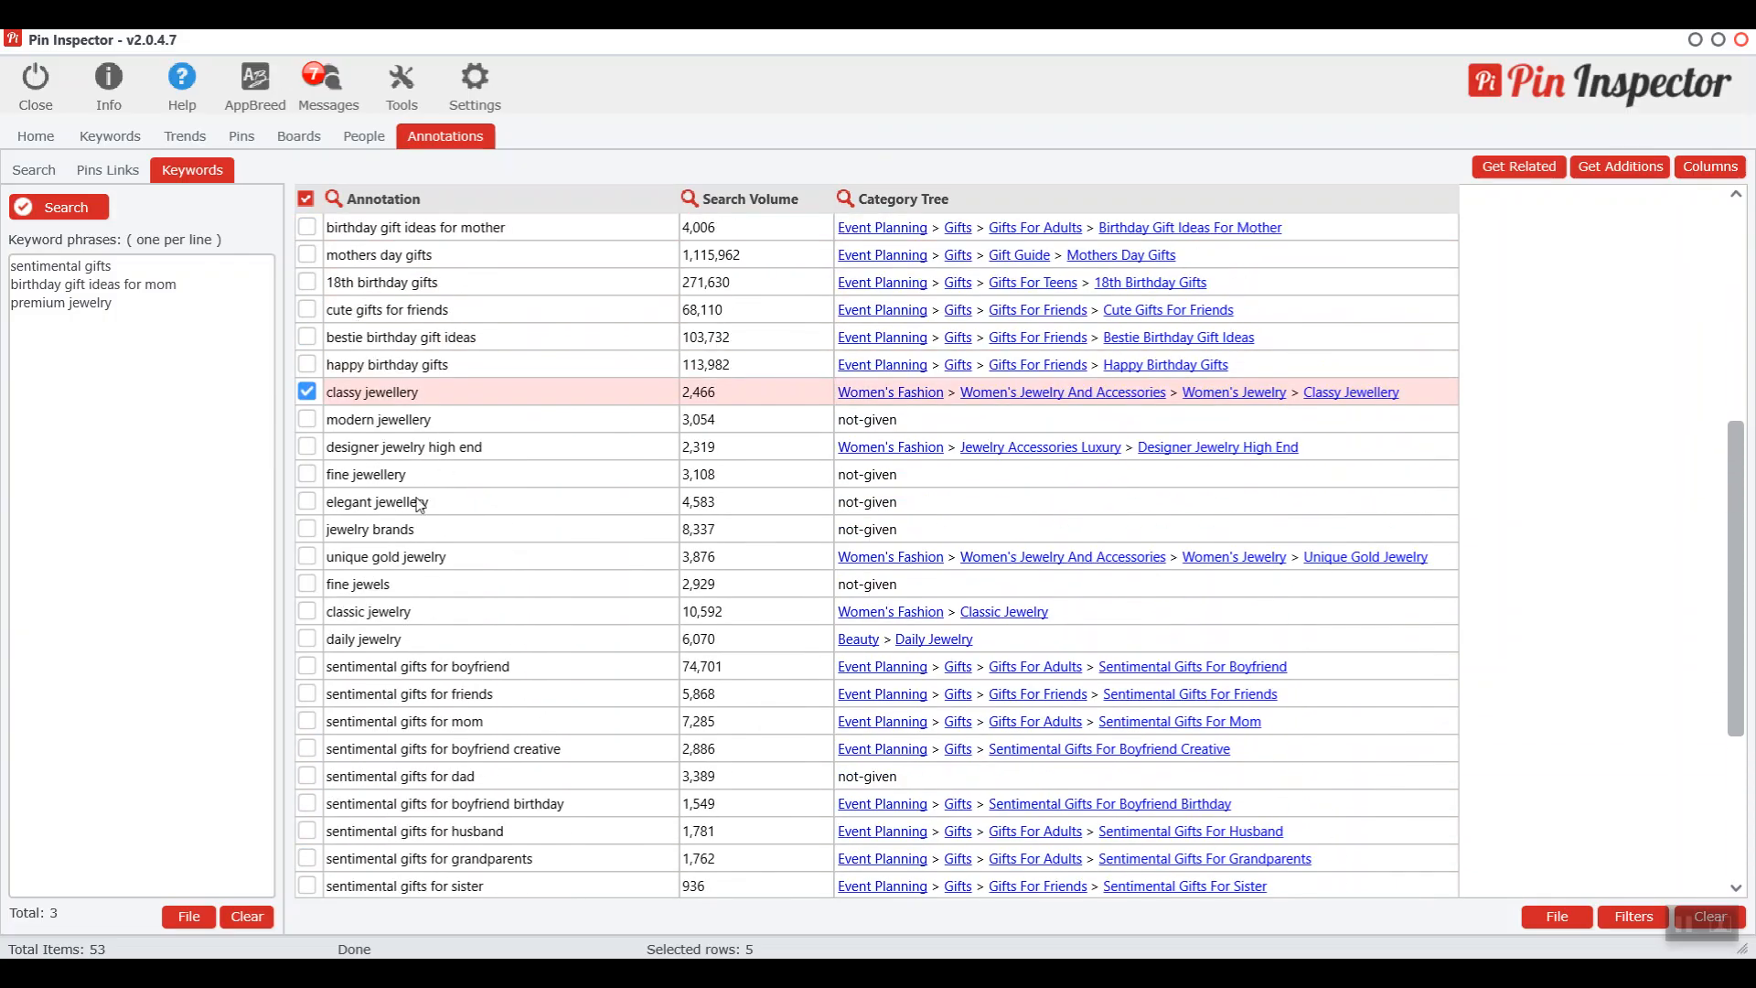
scroll(400, 543, "up", 1)
scroll(399, 543, "up", 3)
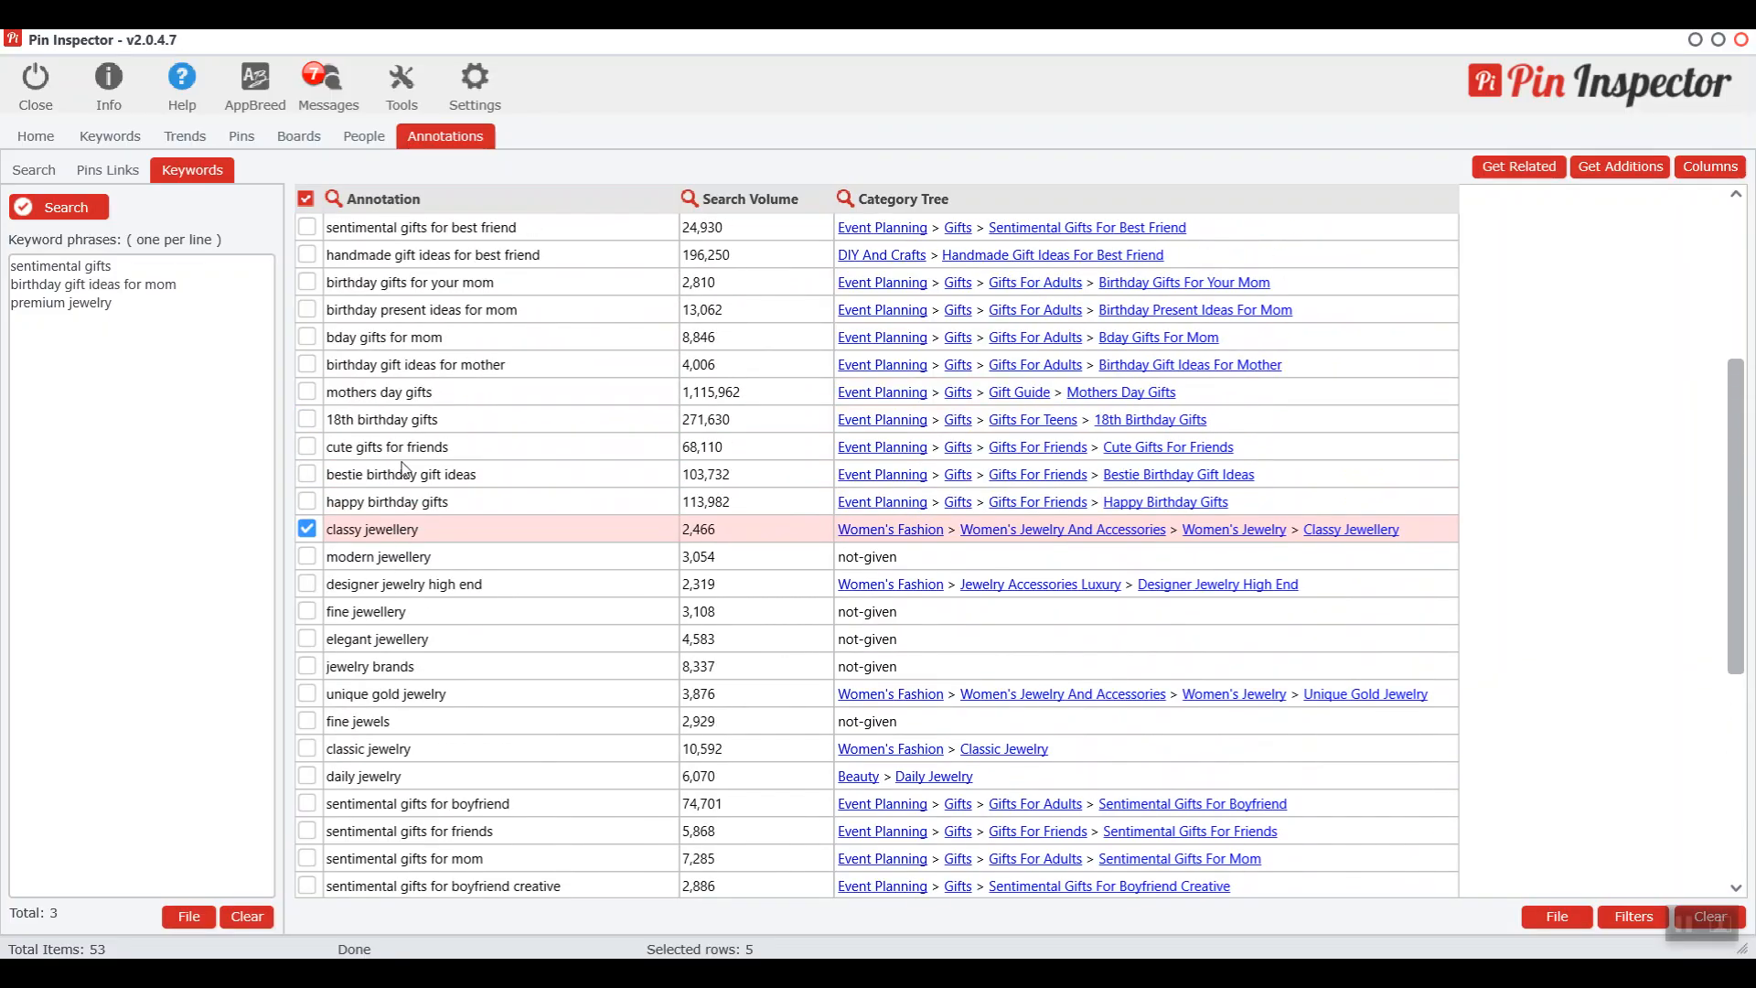
left_click(308, 364)
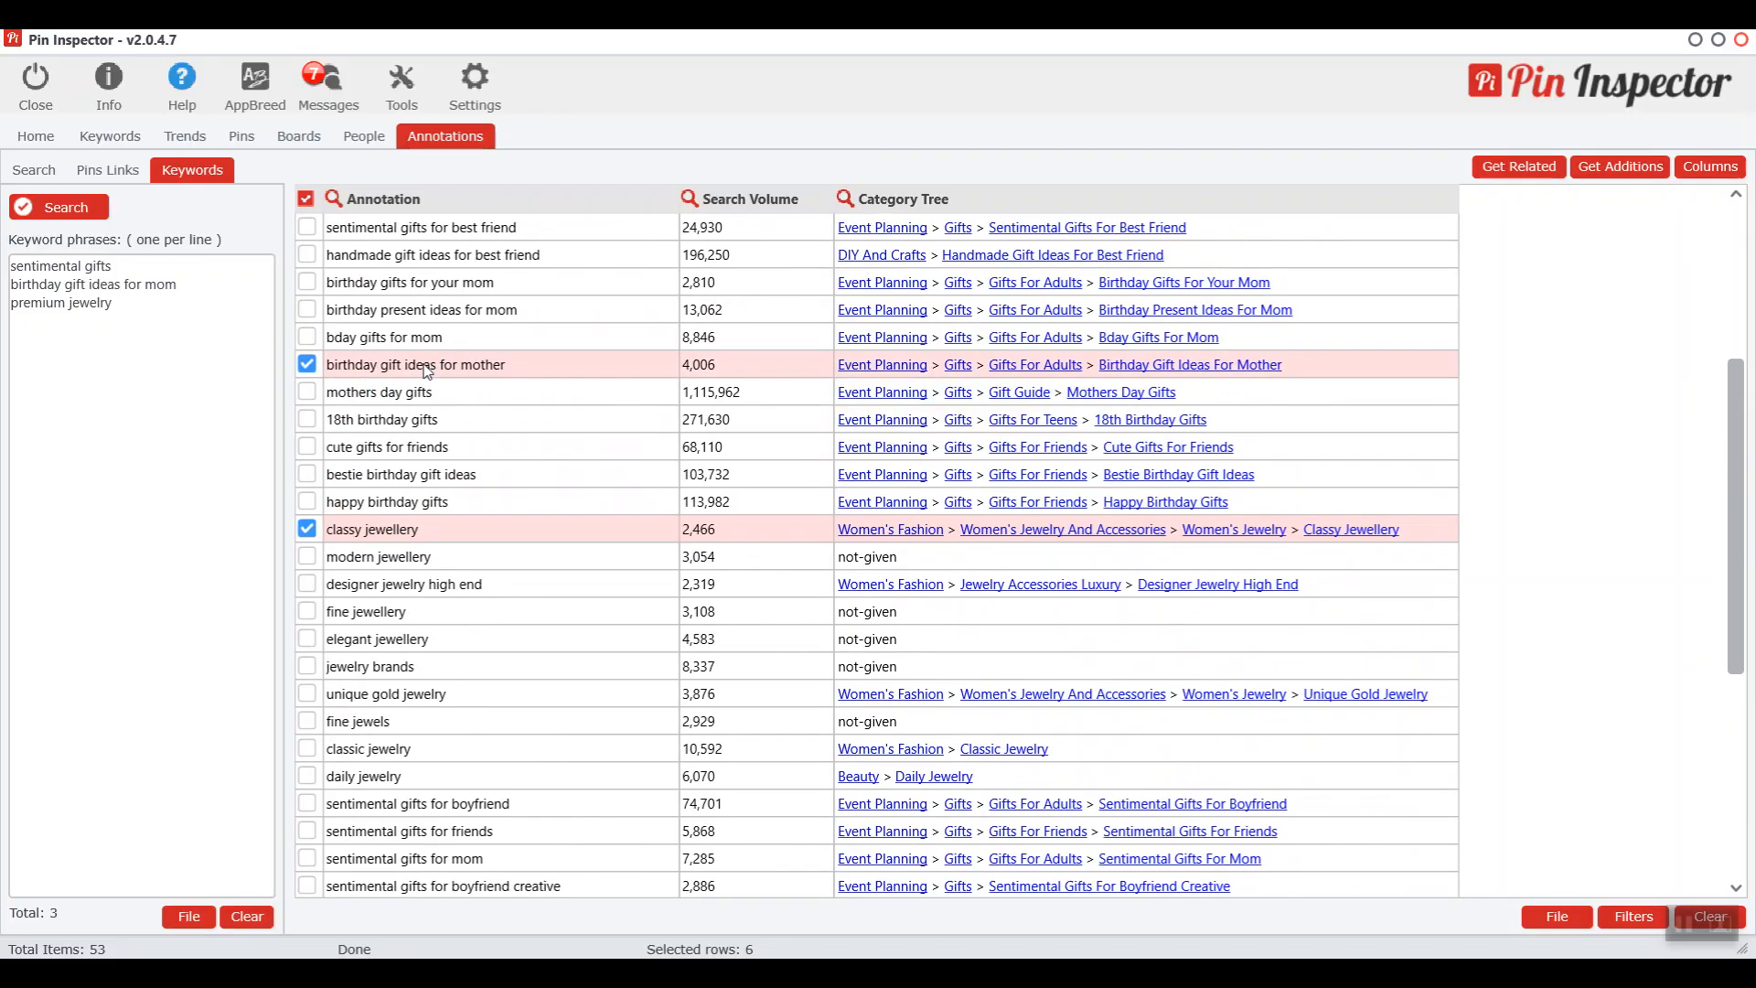
scroll(430, 390, "up", 2)
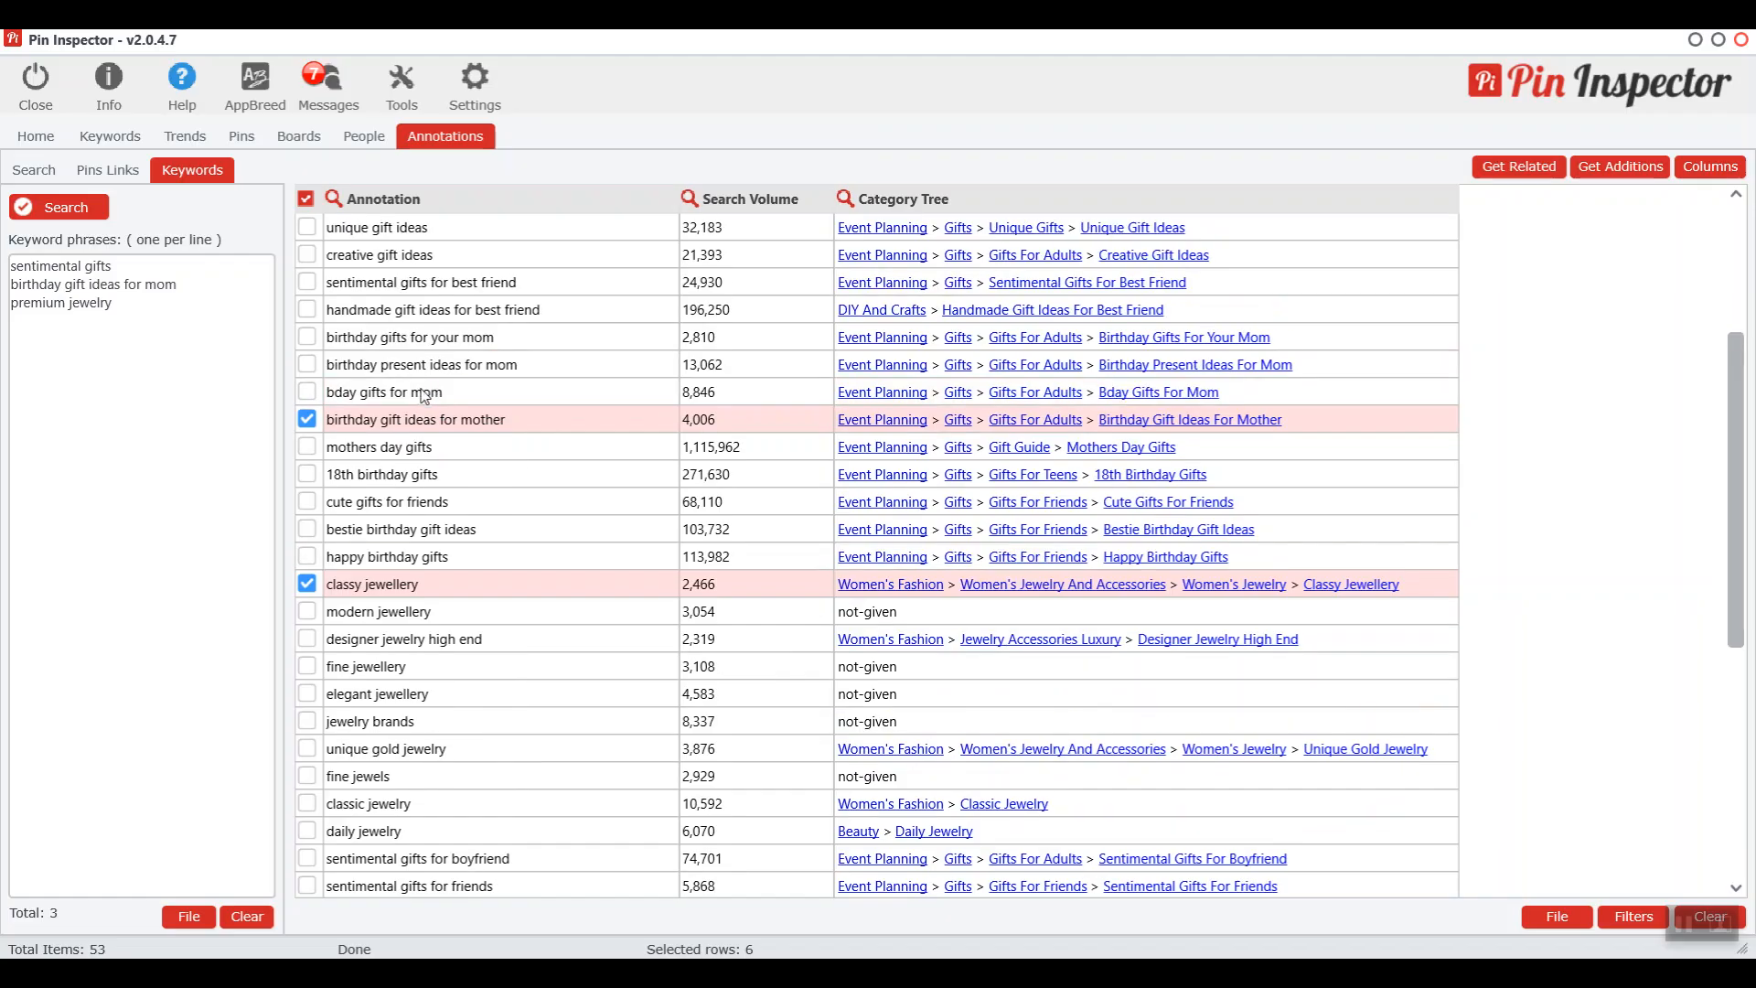
left_click(310, 364)
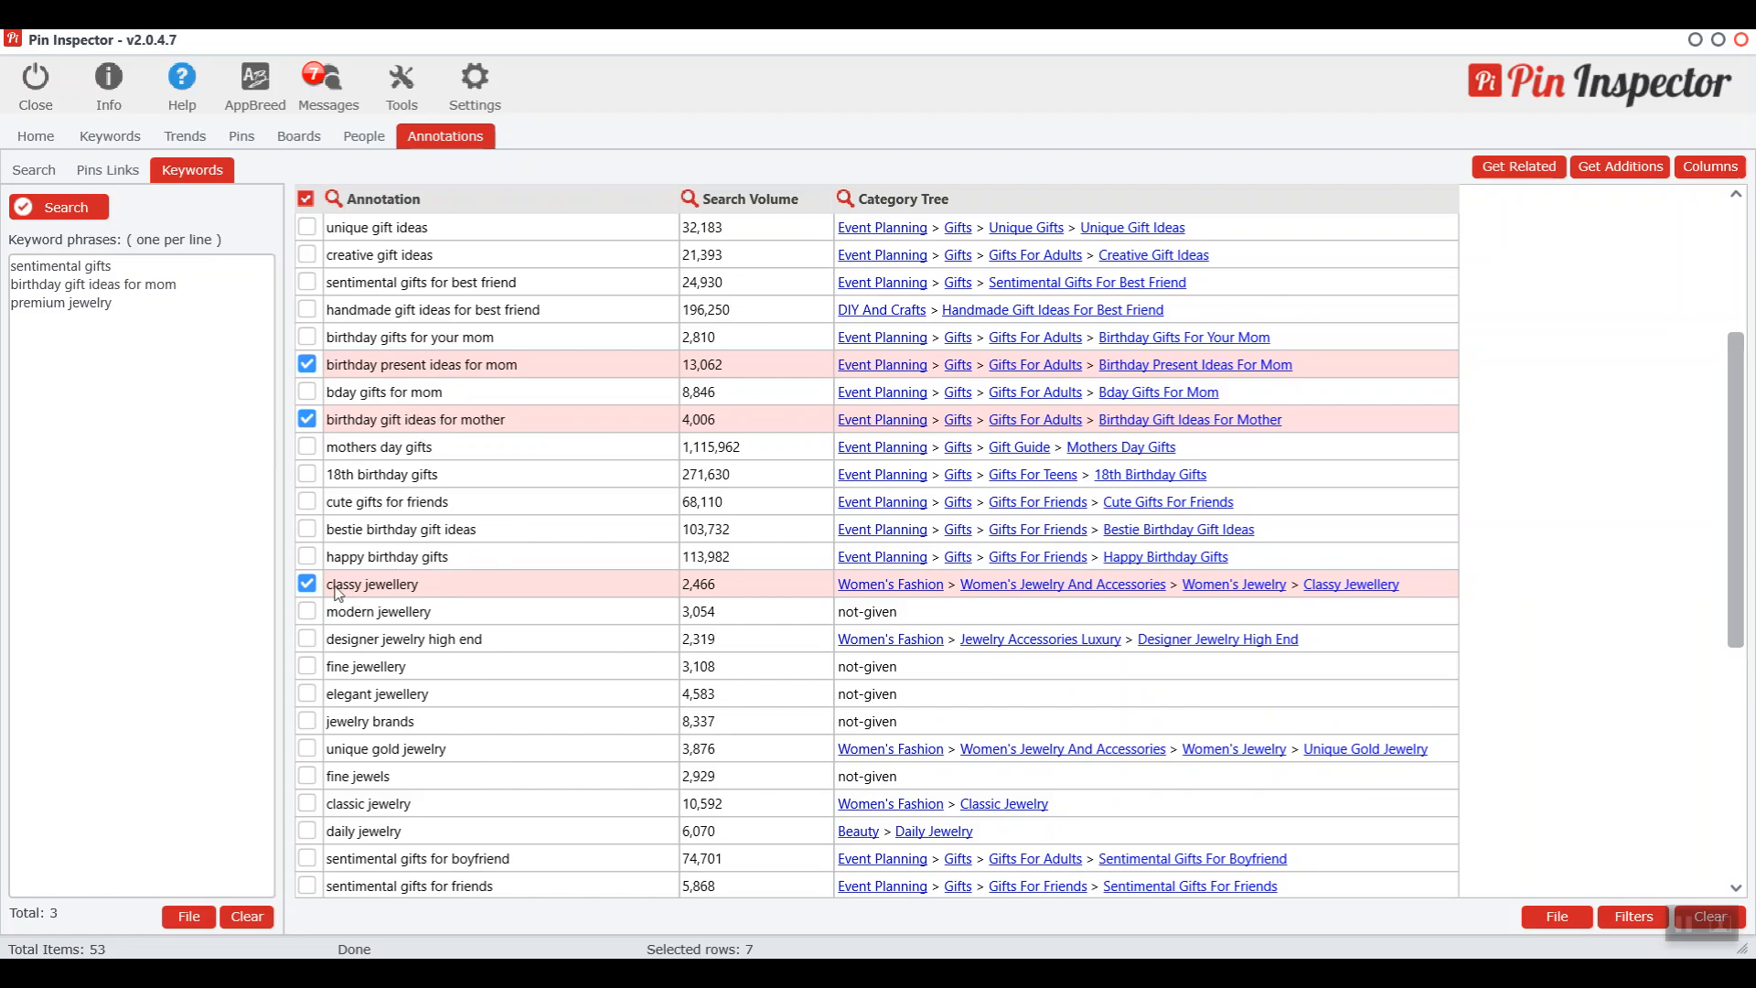
Delete all unselected rows from the annotation list
scroll(489, 572, "up", 2)
scroll(489, 567, "up", 2)
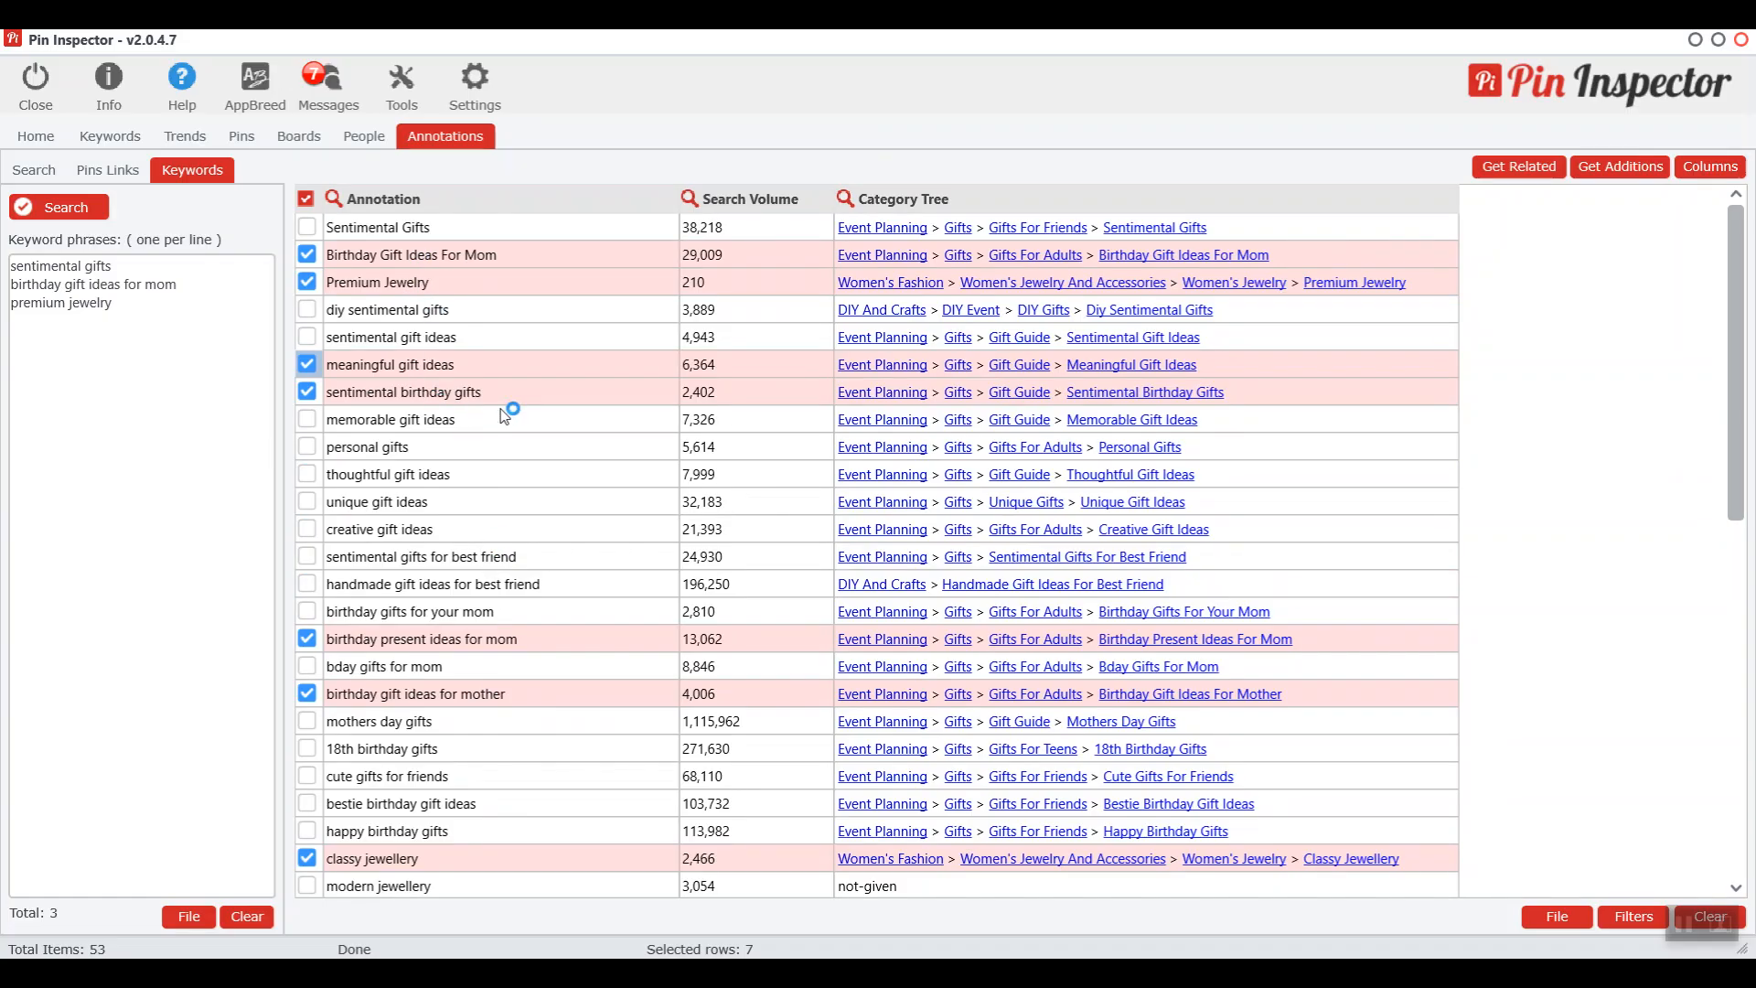
right_click(479, 492)
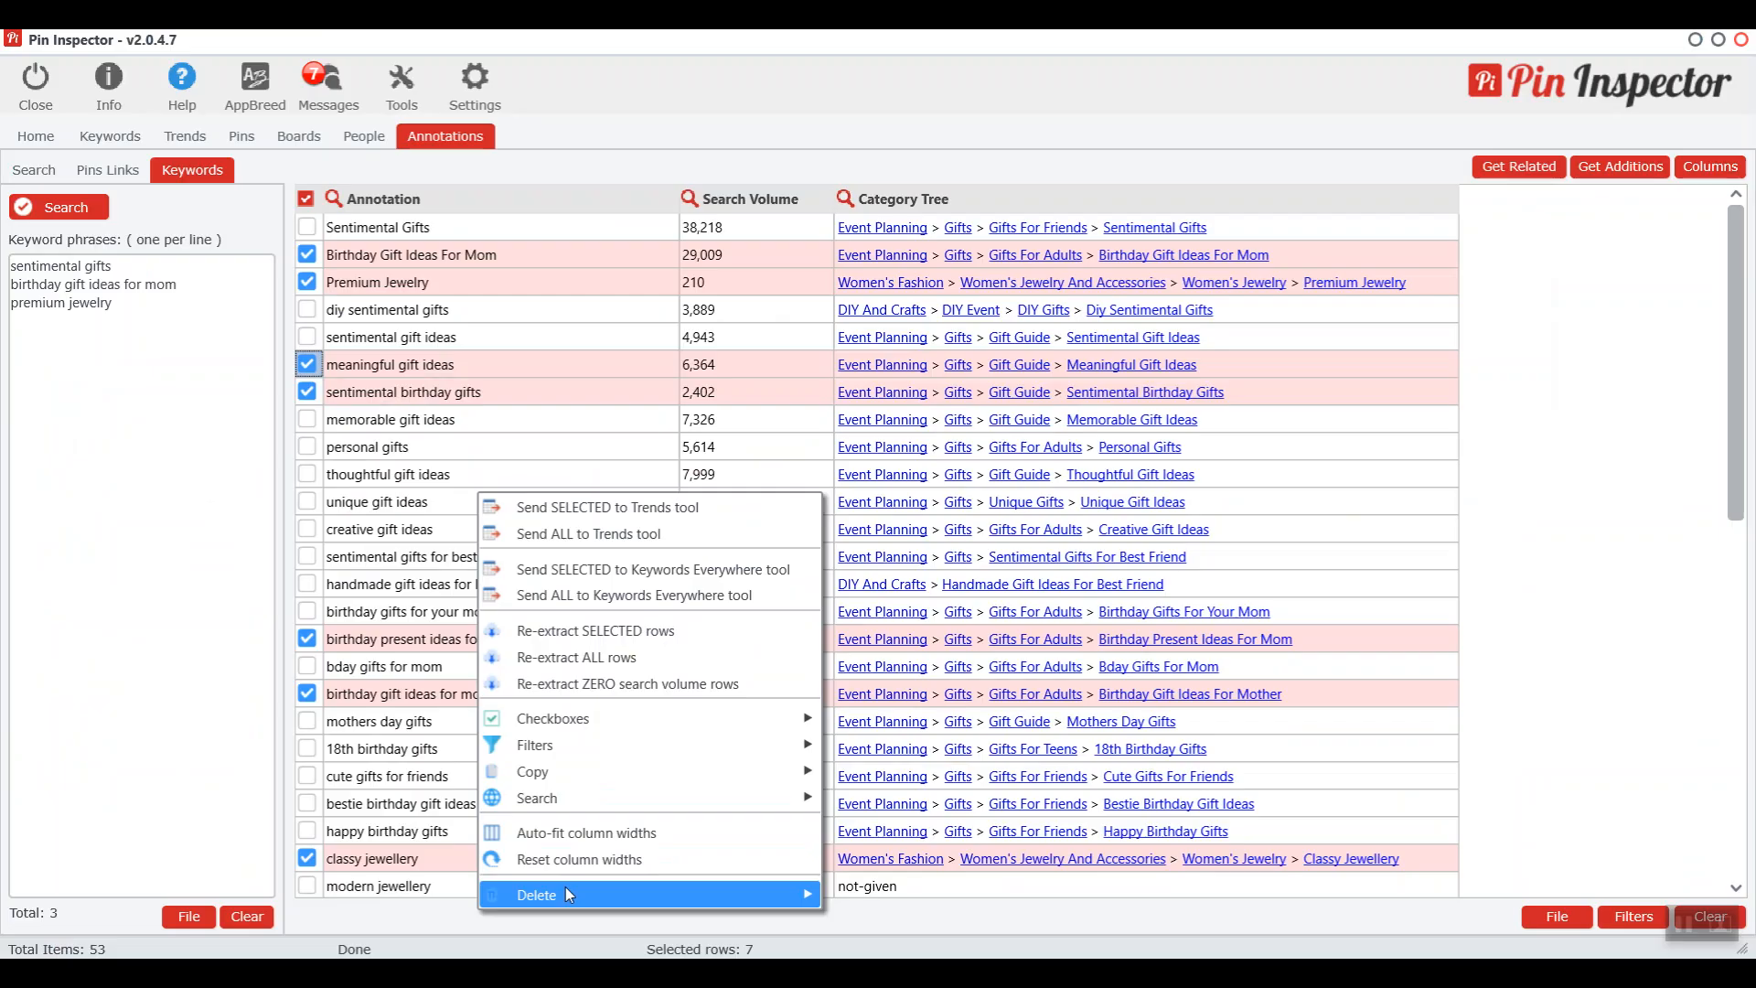
mouse_move(573, 893)
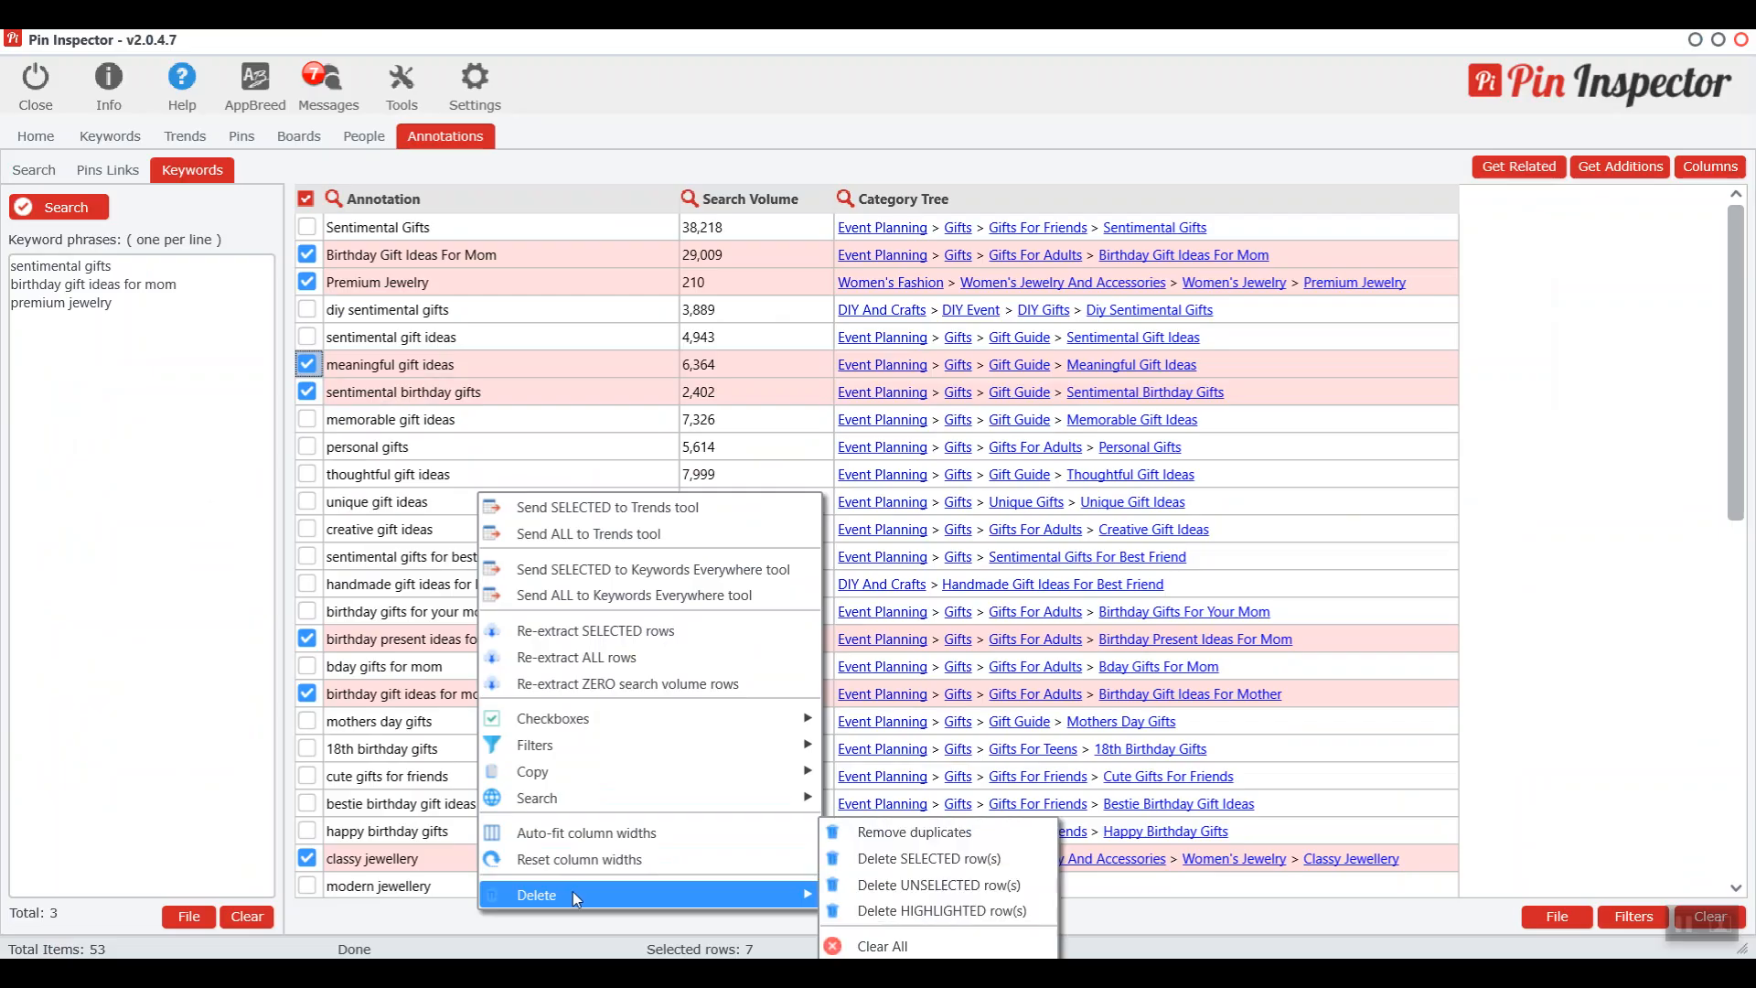
left_click(942, 886)
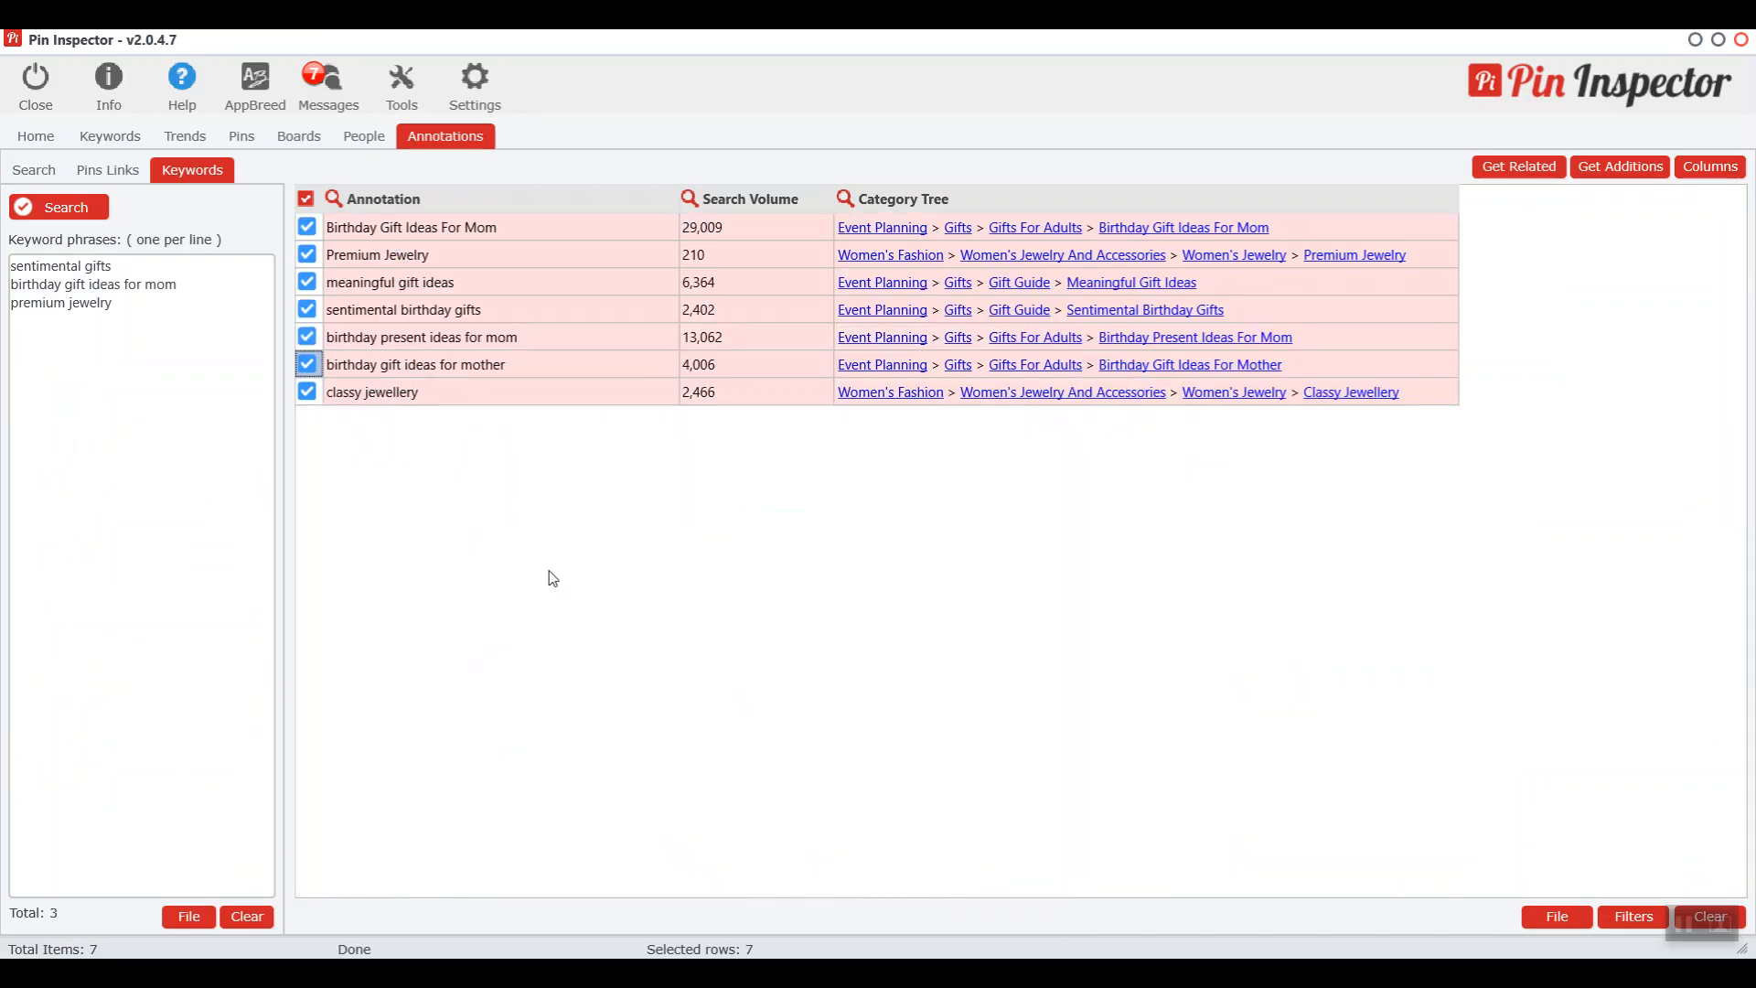
right_click(596, 300)
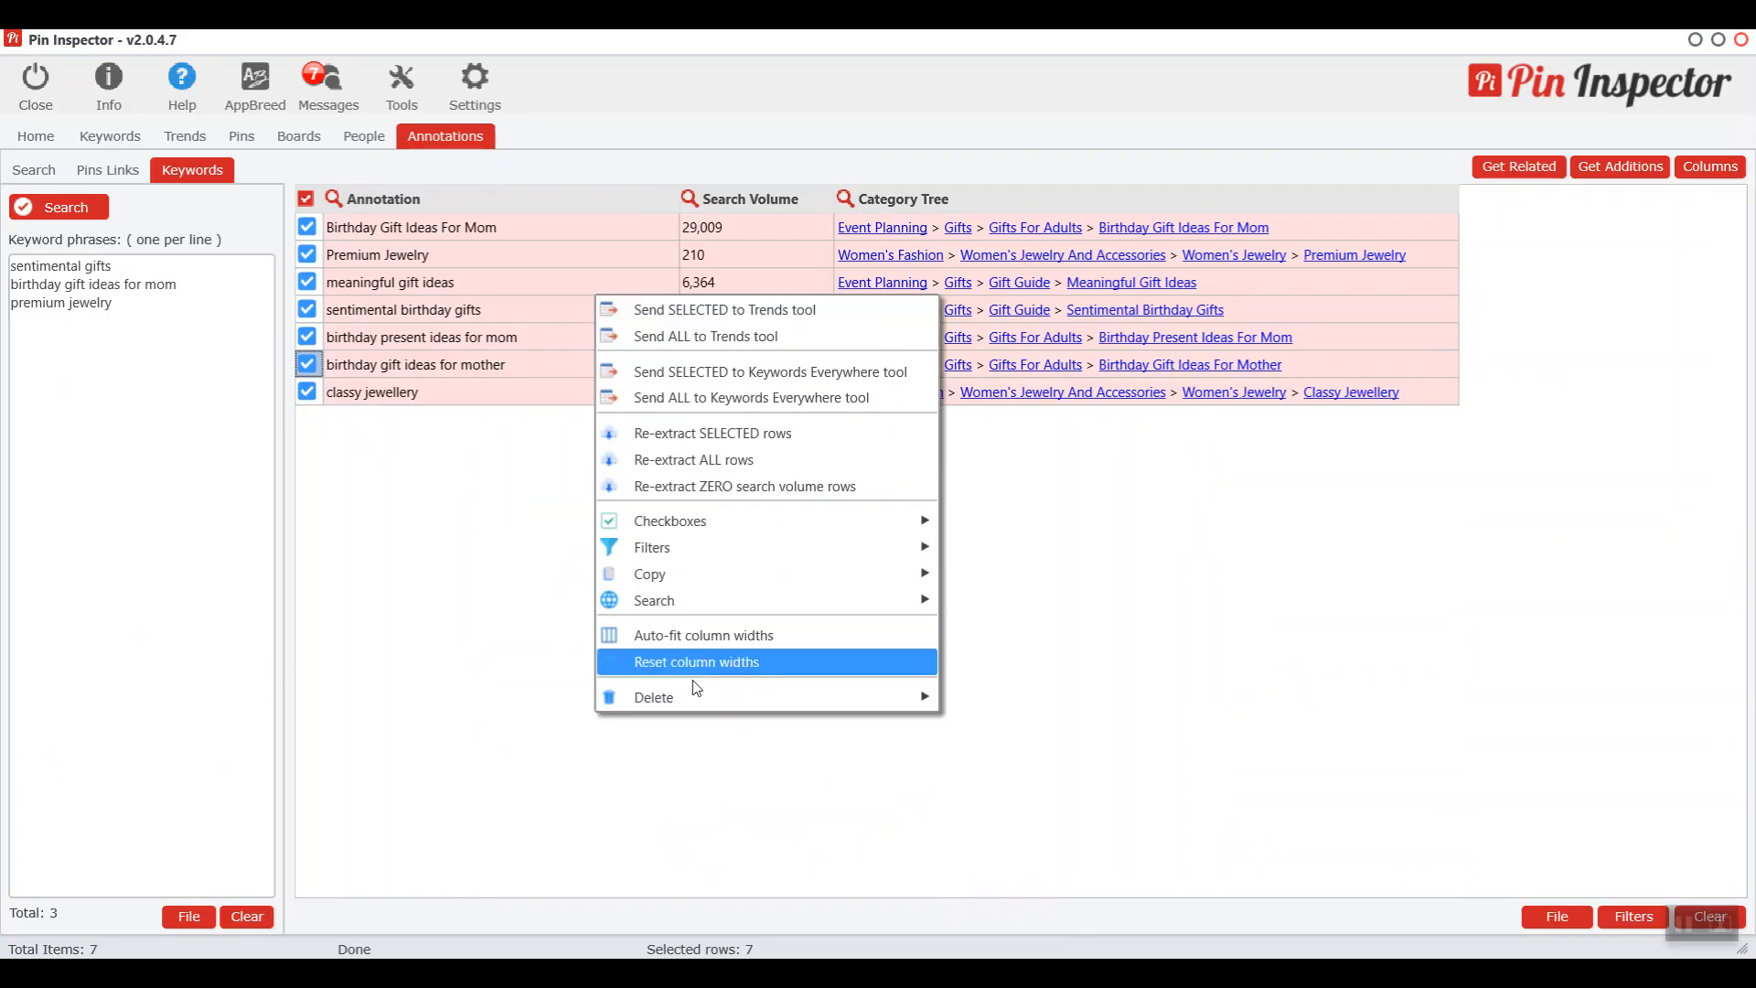
mouse_move(778, 693)
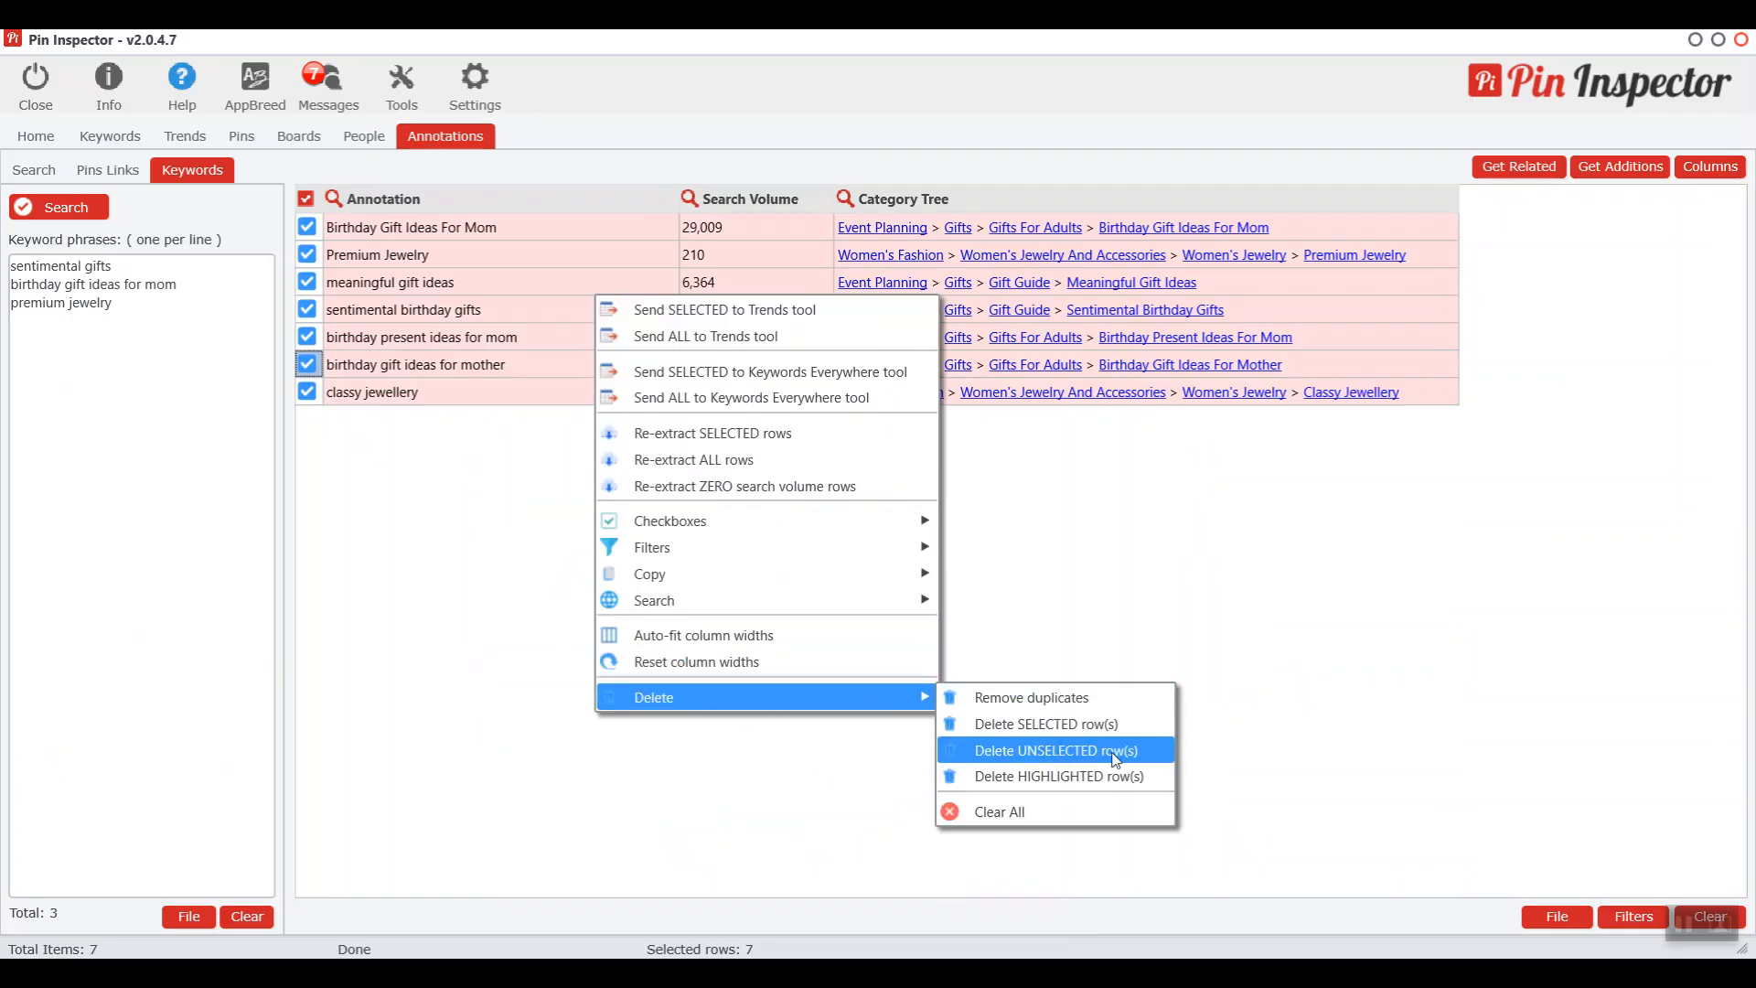
Save the remaining annotations to a TXT file named annotations in the Downloads folder
left_click(1559, 919)
left_click(1560, 919)
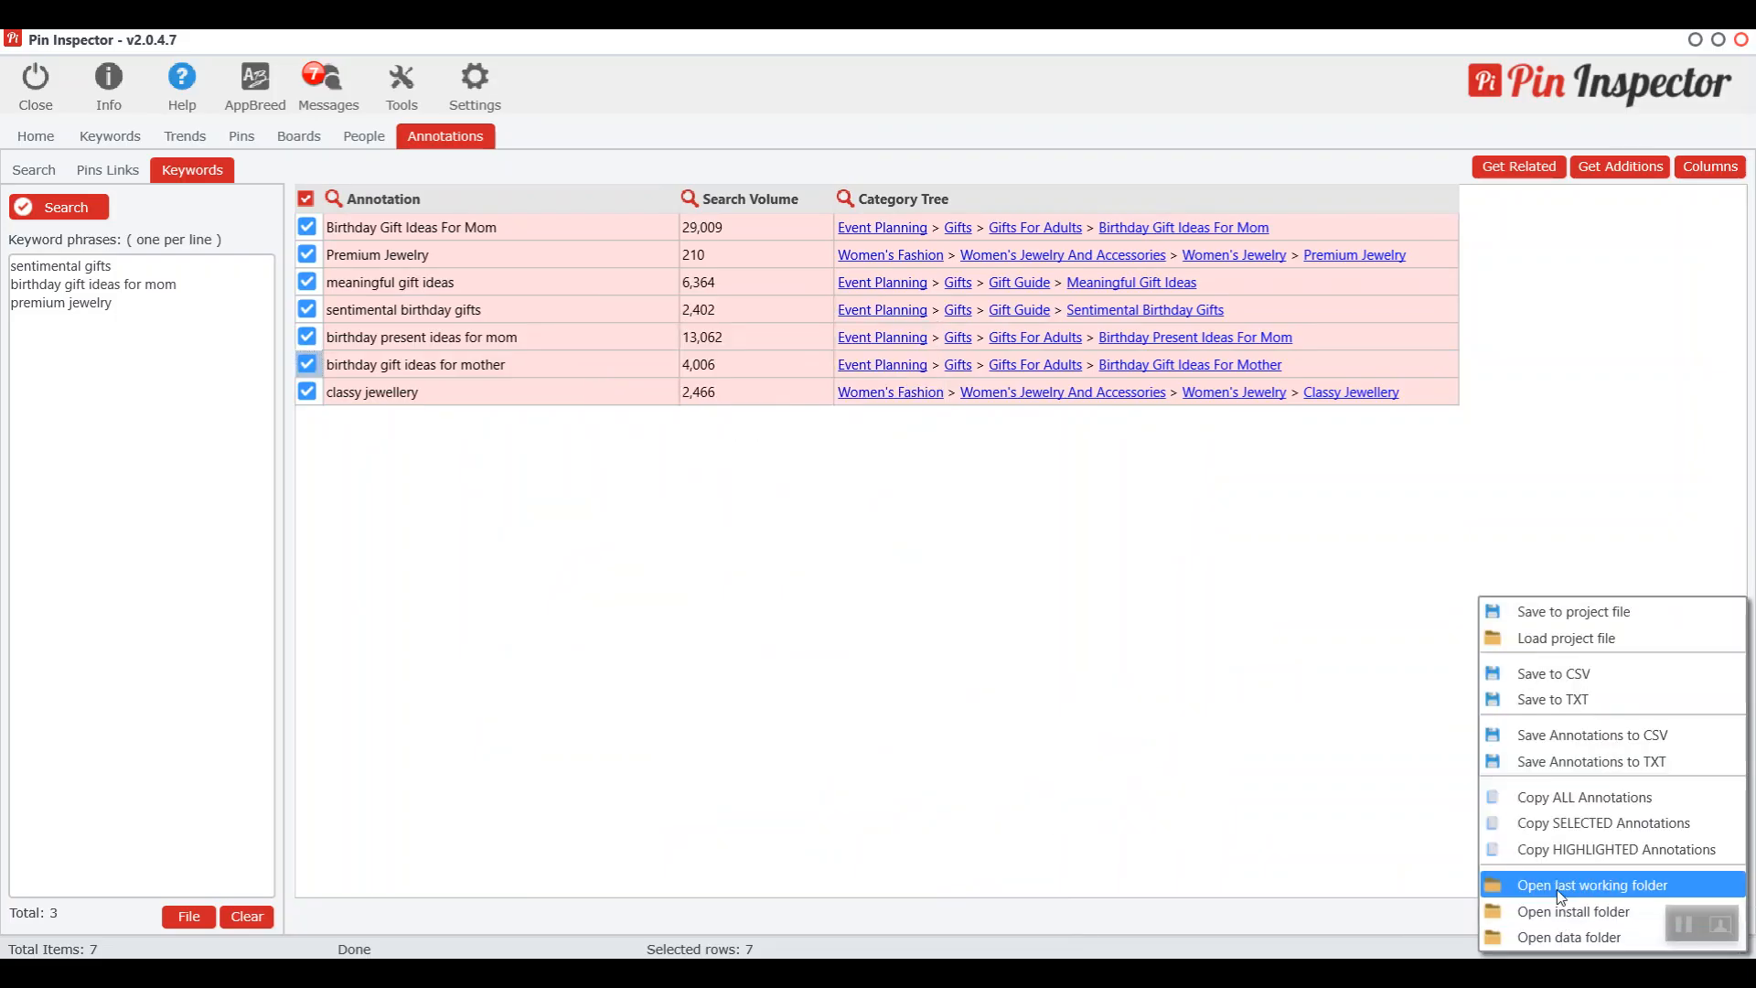
left_click(1606, 761)
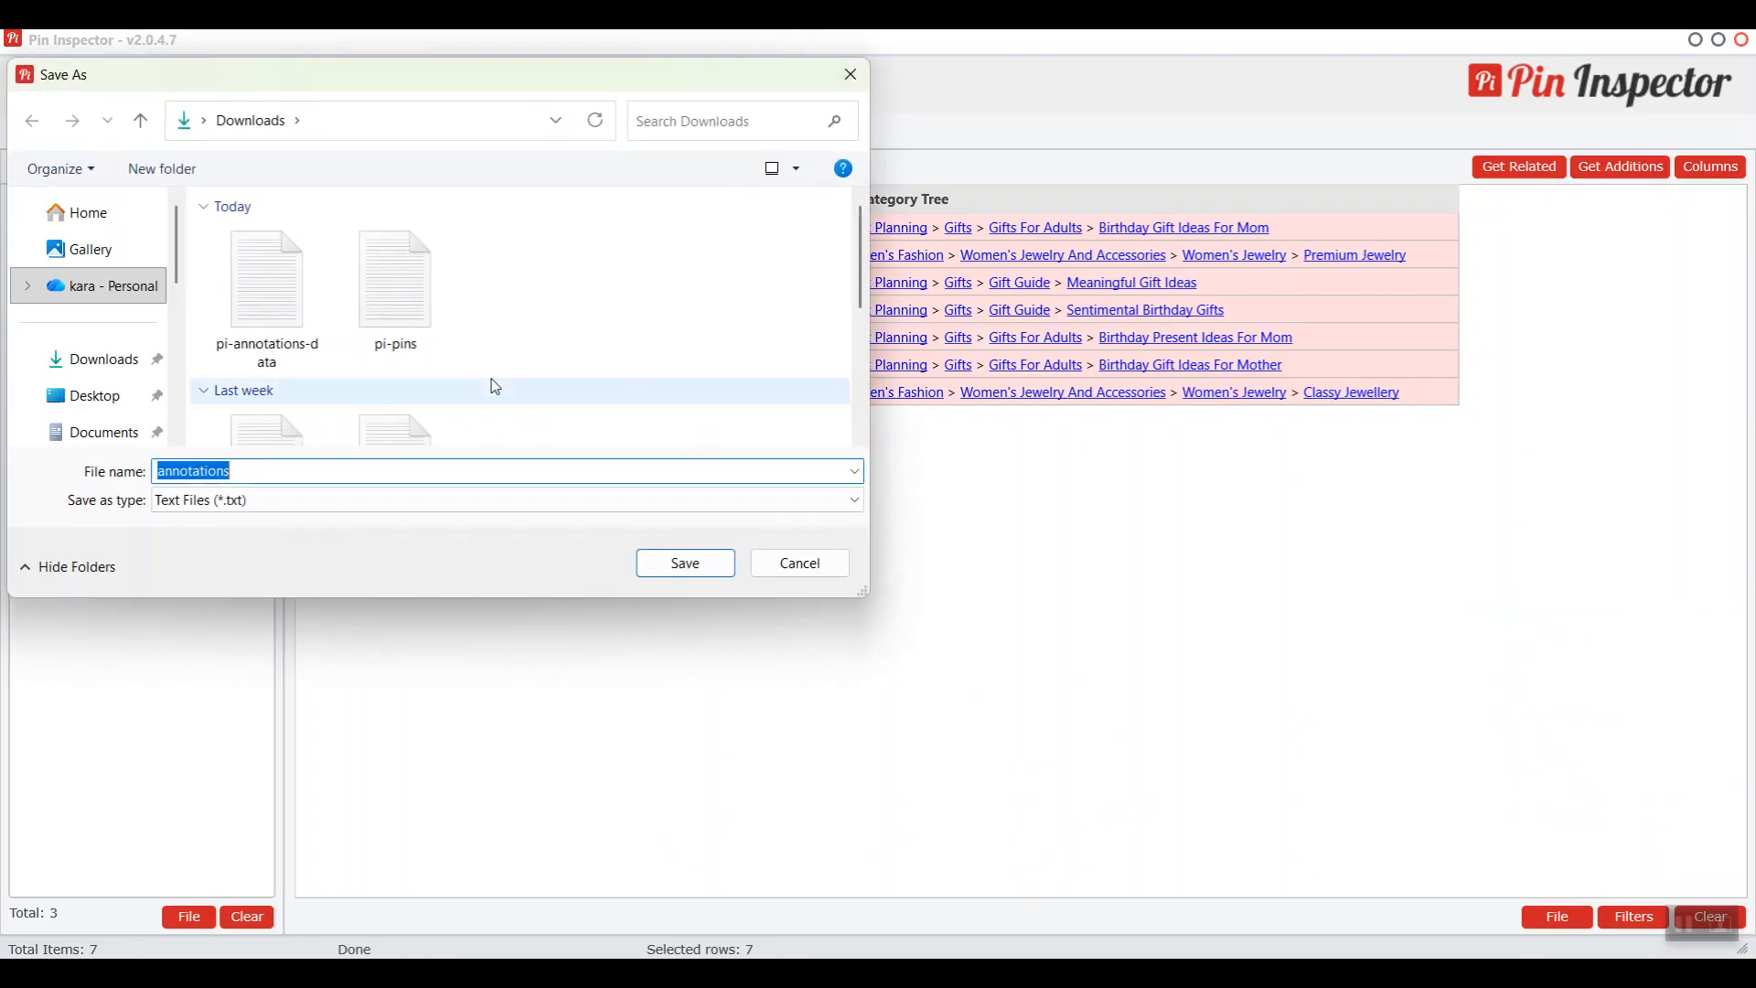
left_click(688, 570)
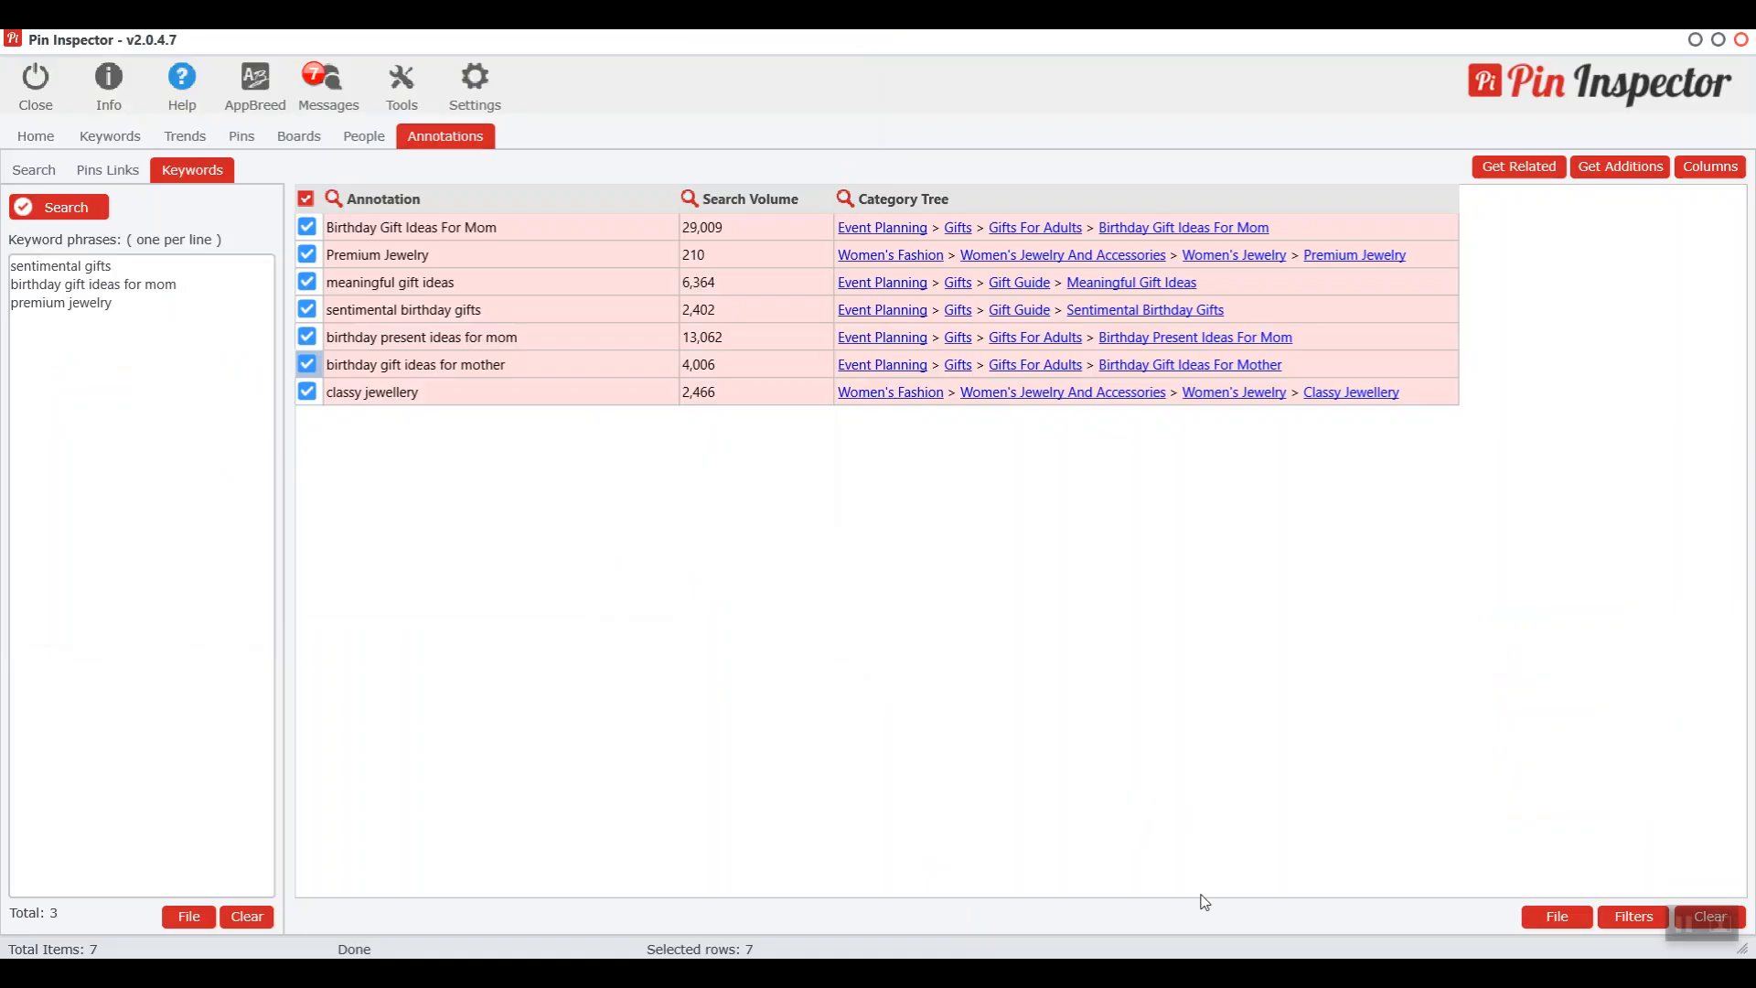
Copy the full keyword list from the saved annotations text file and paste it into the blank Word document
left_click(1294, 878)
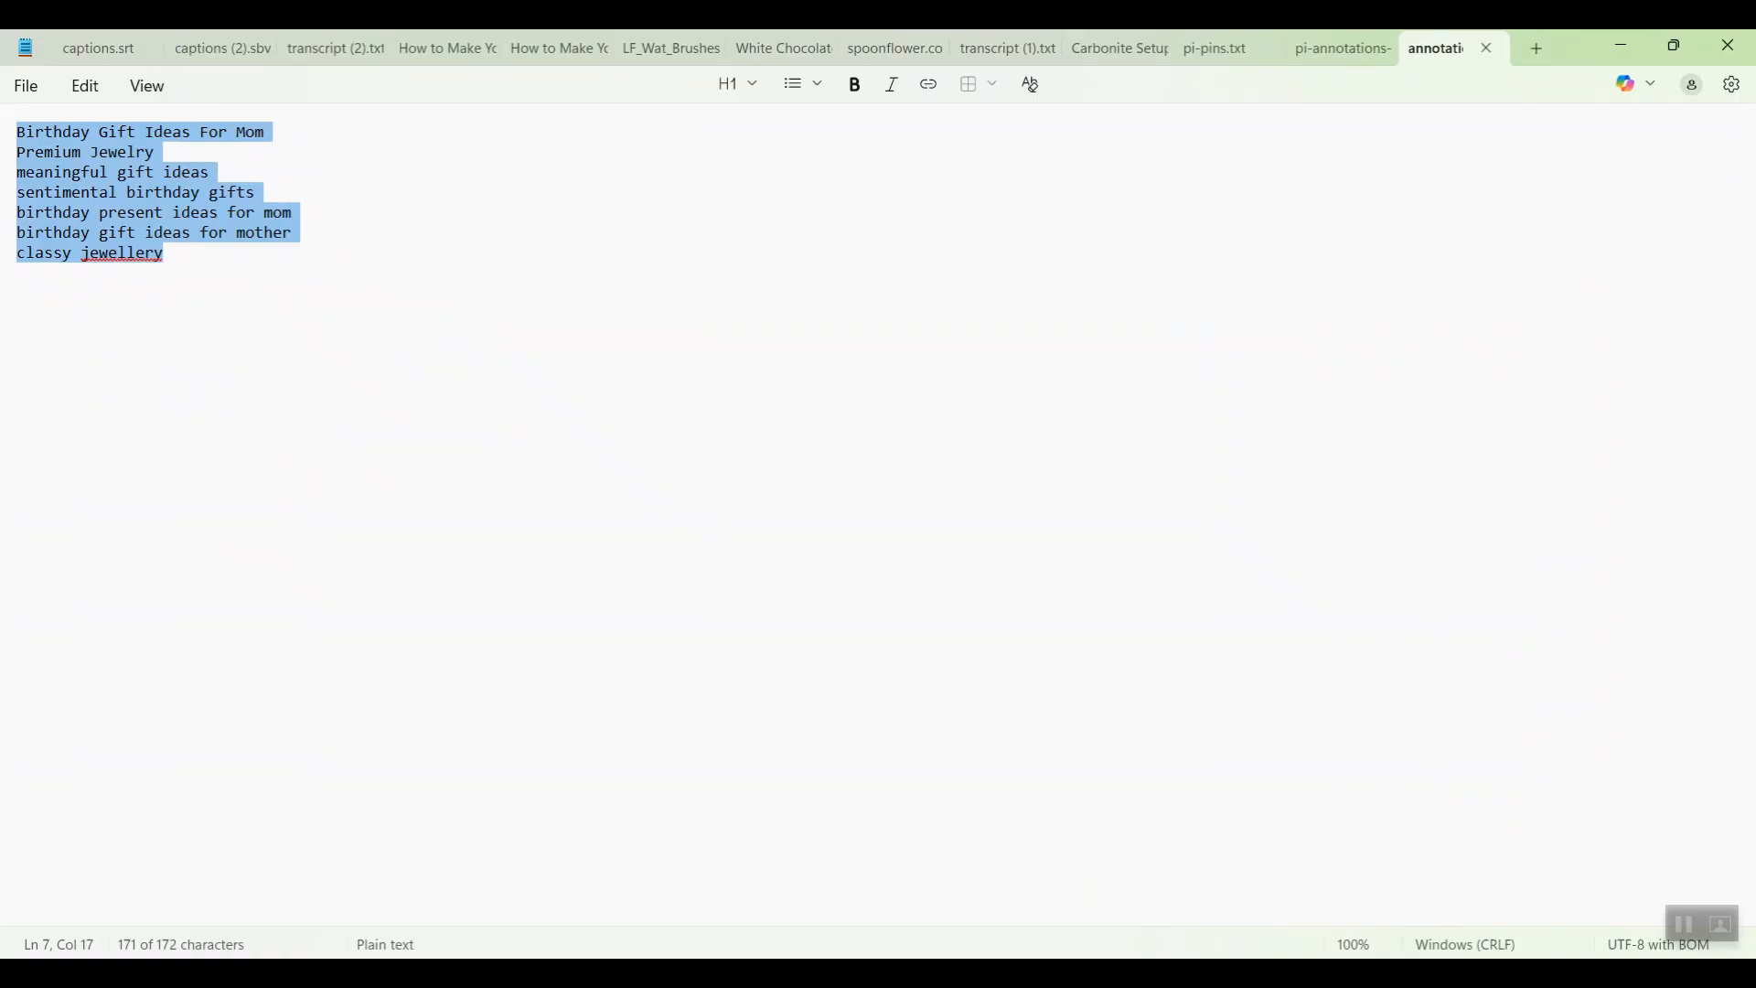
right_click(135, 198)
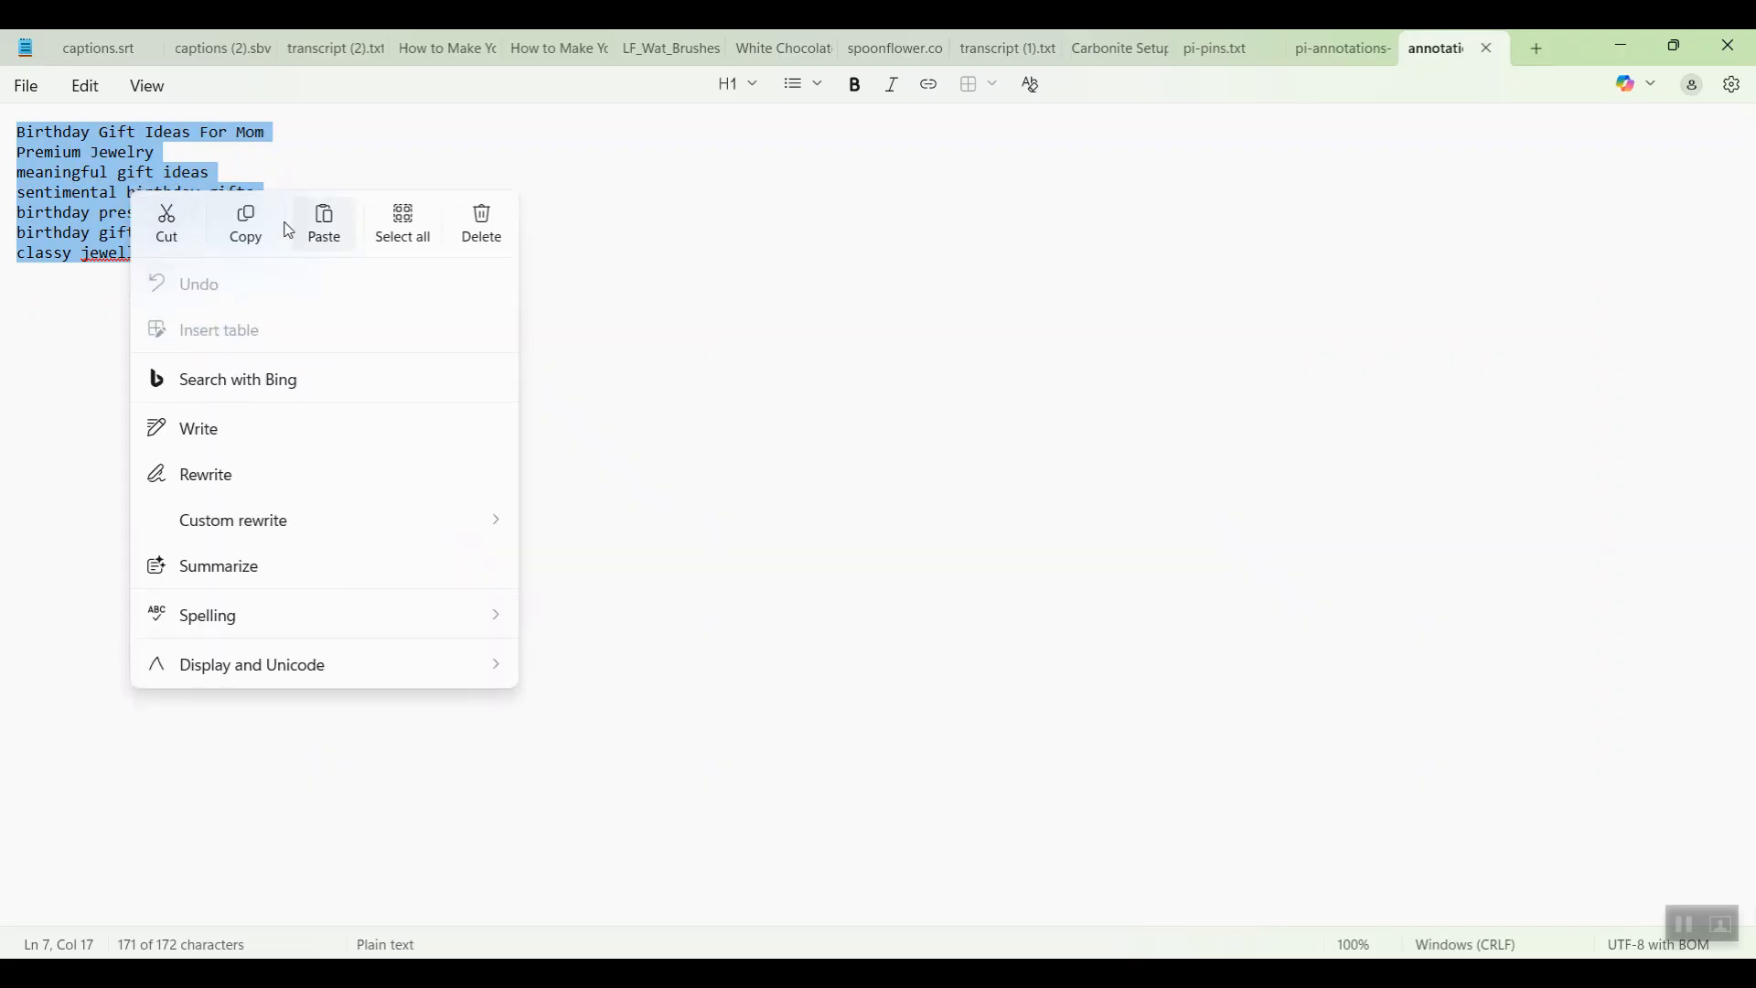
left_click(247, 224)
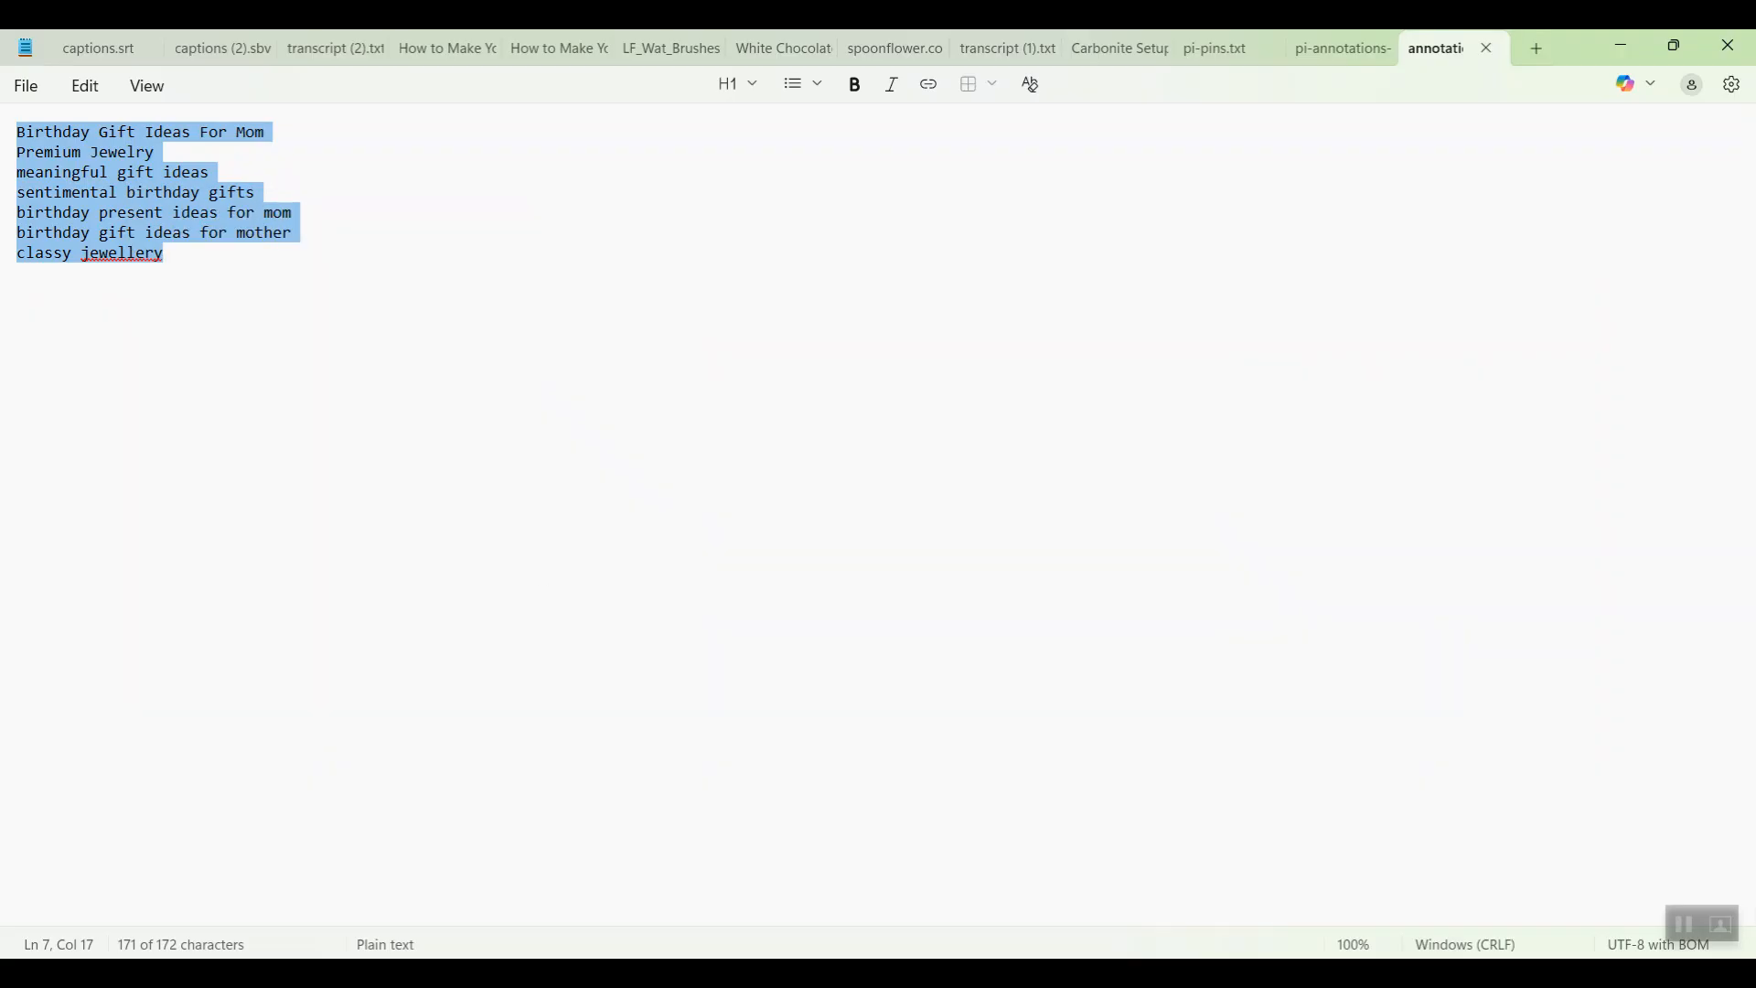
key("alt+Tab")
right_click(208, 281)
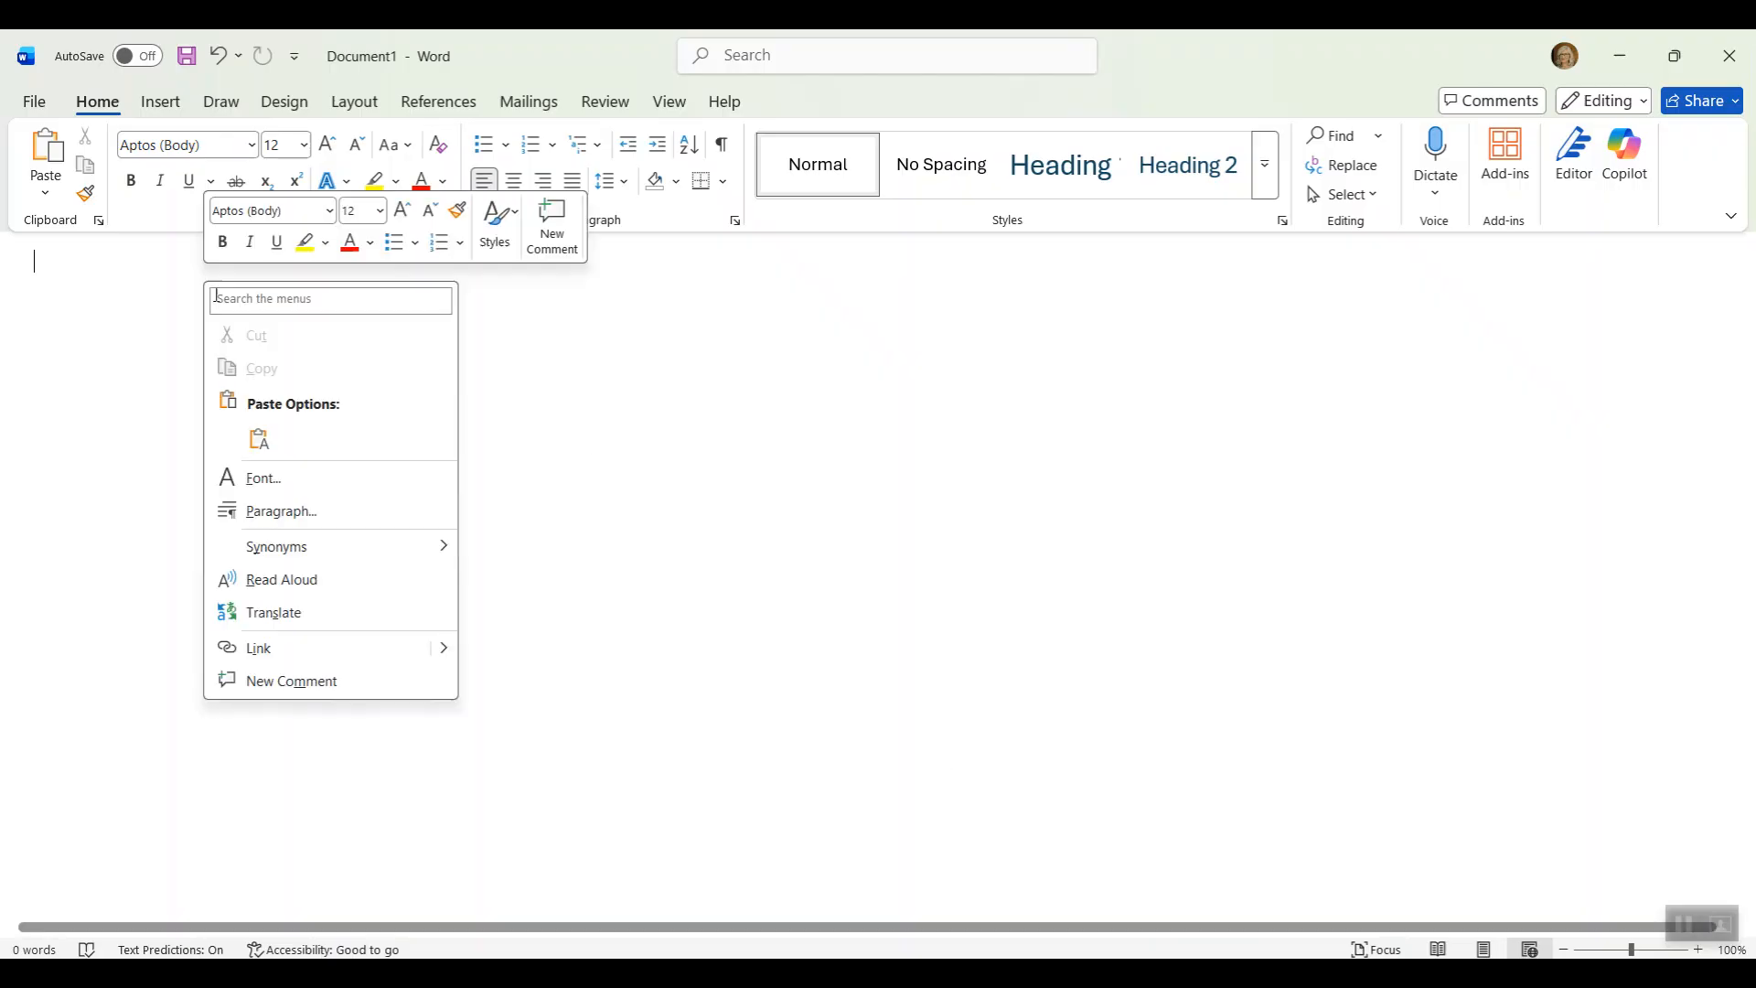
left_click(260, 440)
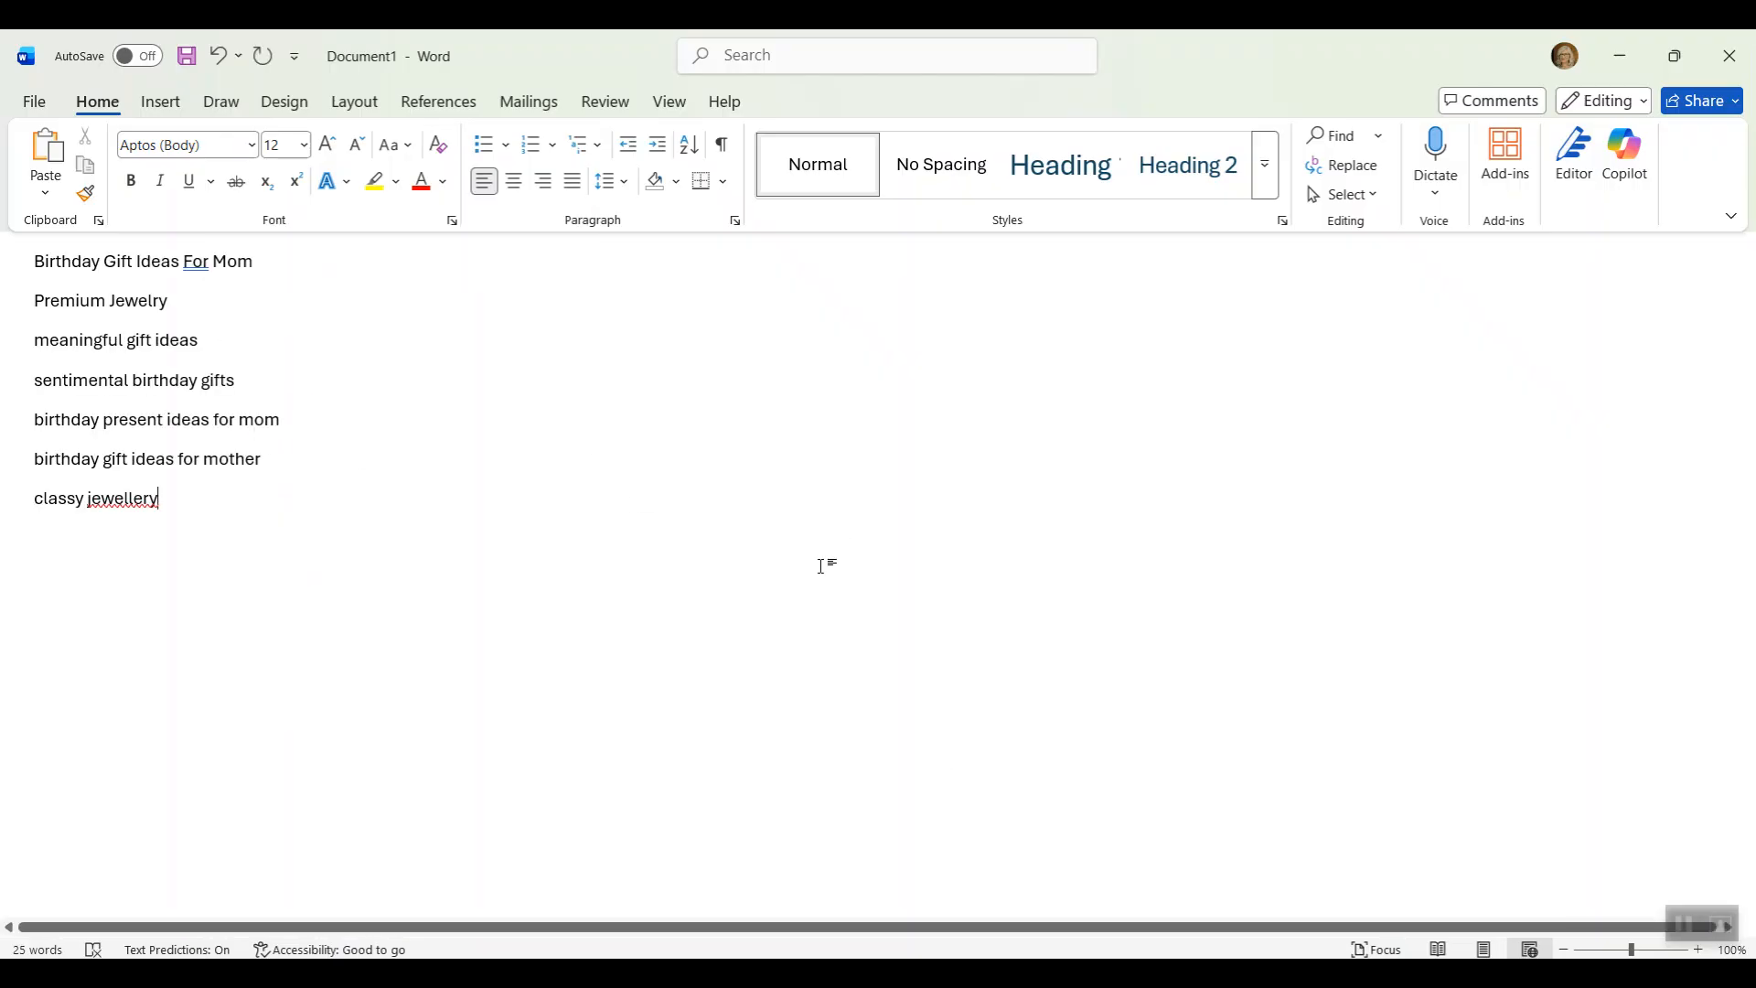
Below the keyword list, leave blank lines and add the description "18” chain gold plated necklace with a starfish charm."
key("Return")
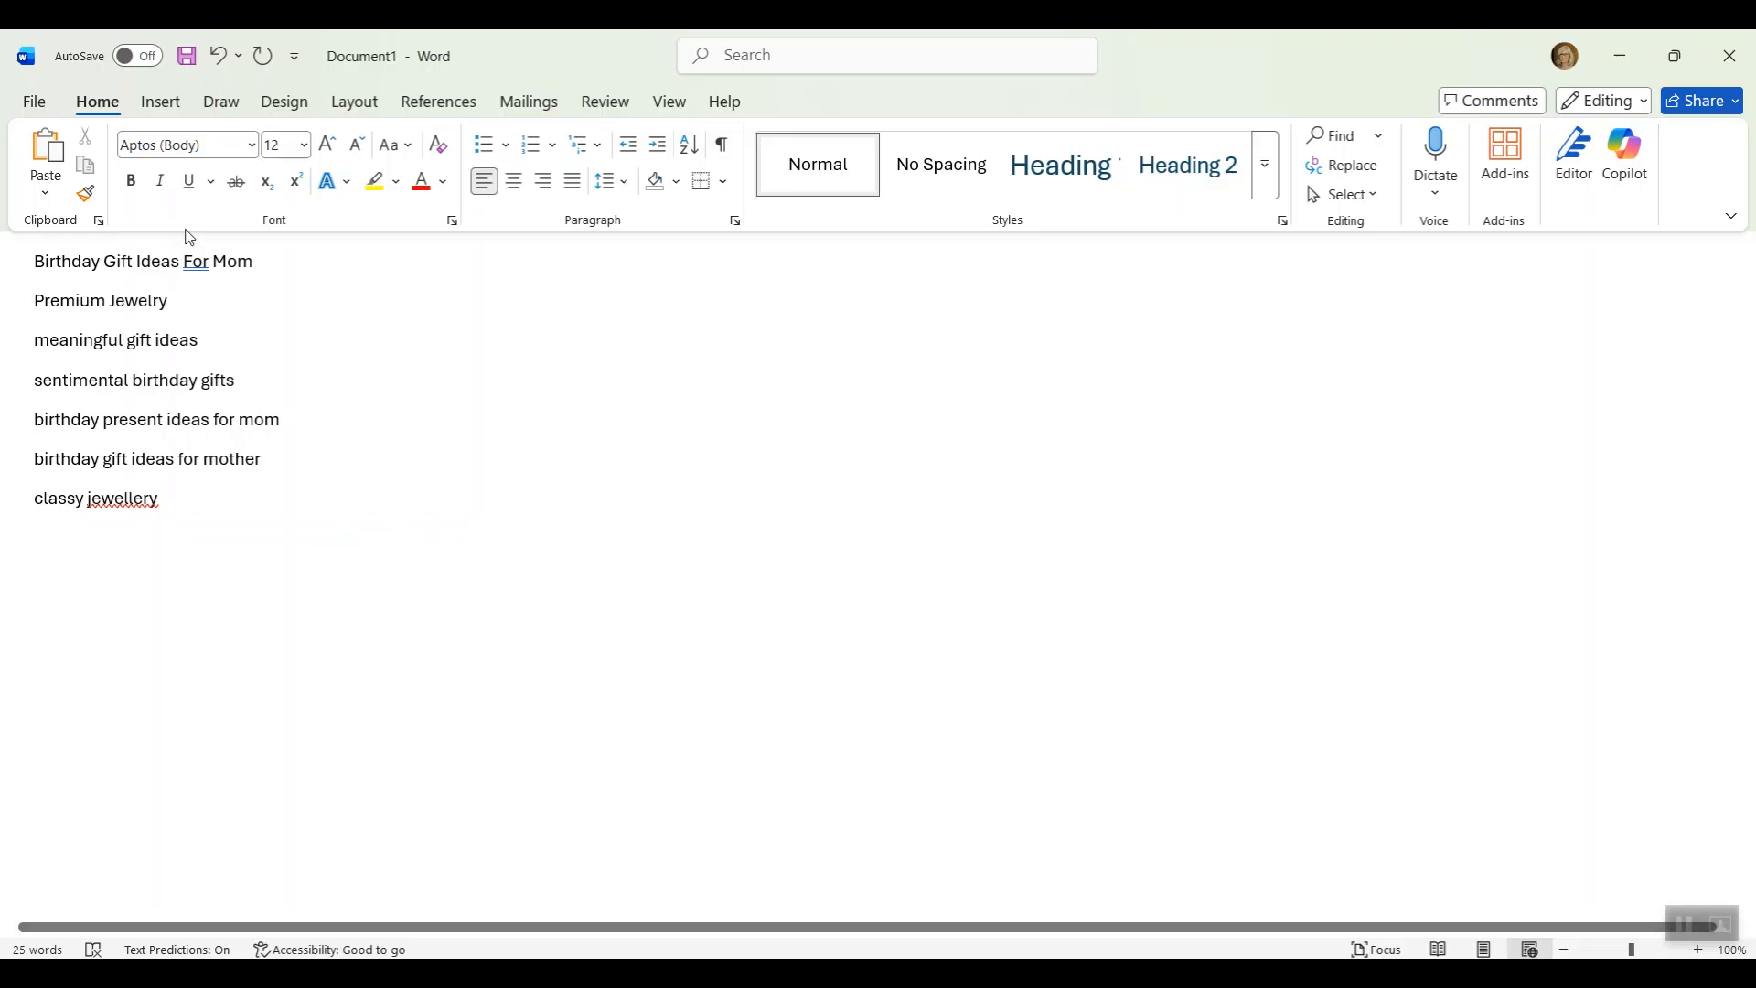
double_click(104, 506)
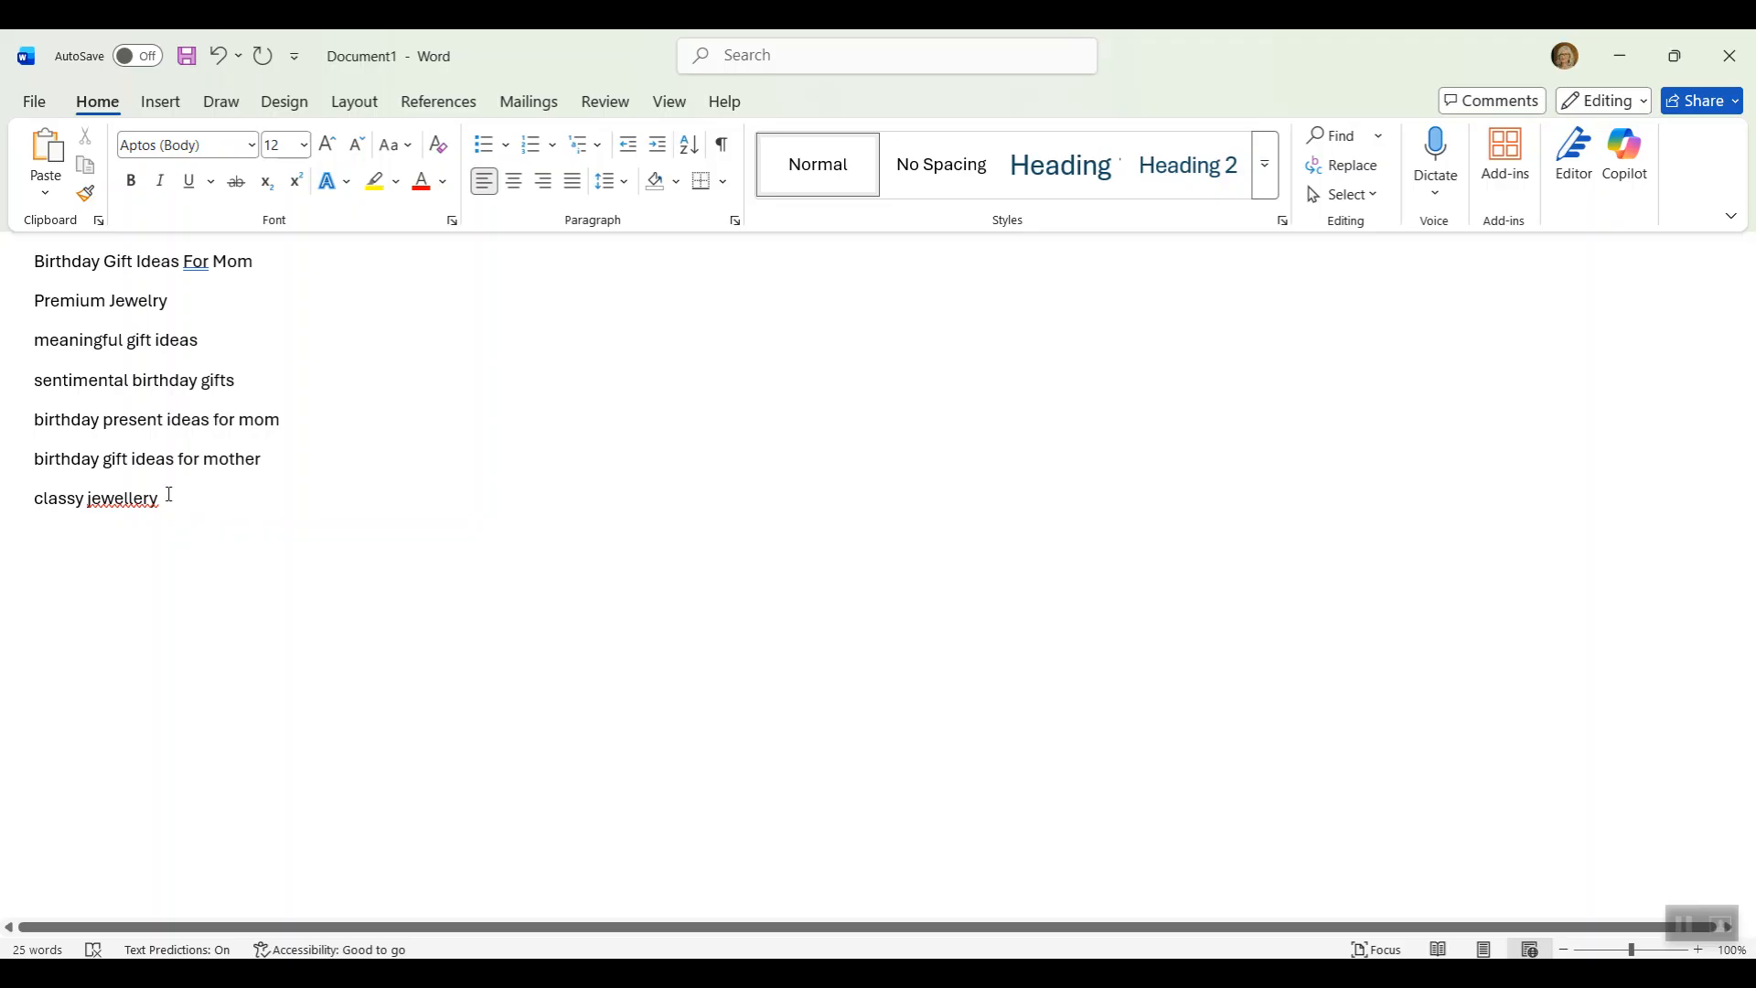
left_click_drag(33, 259, 173, 508)
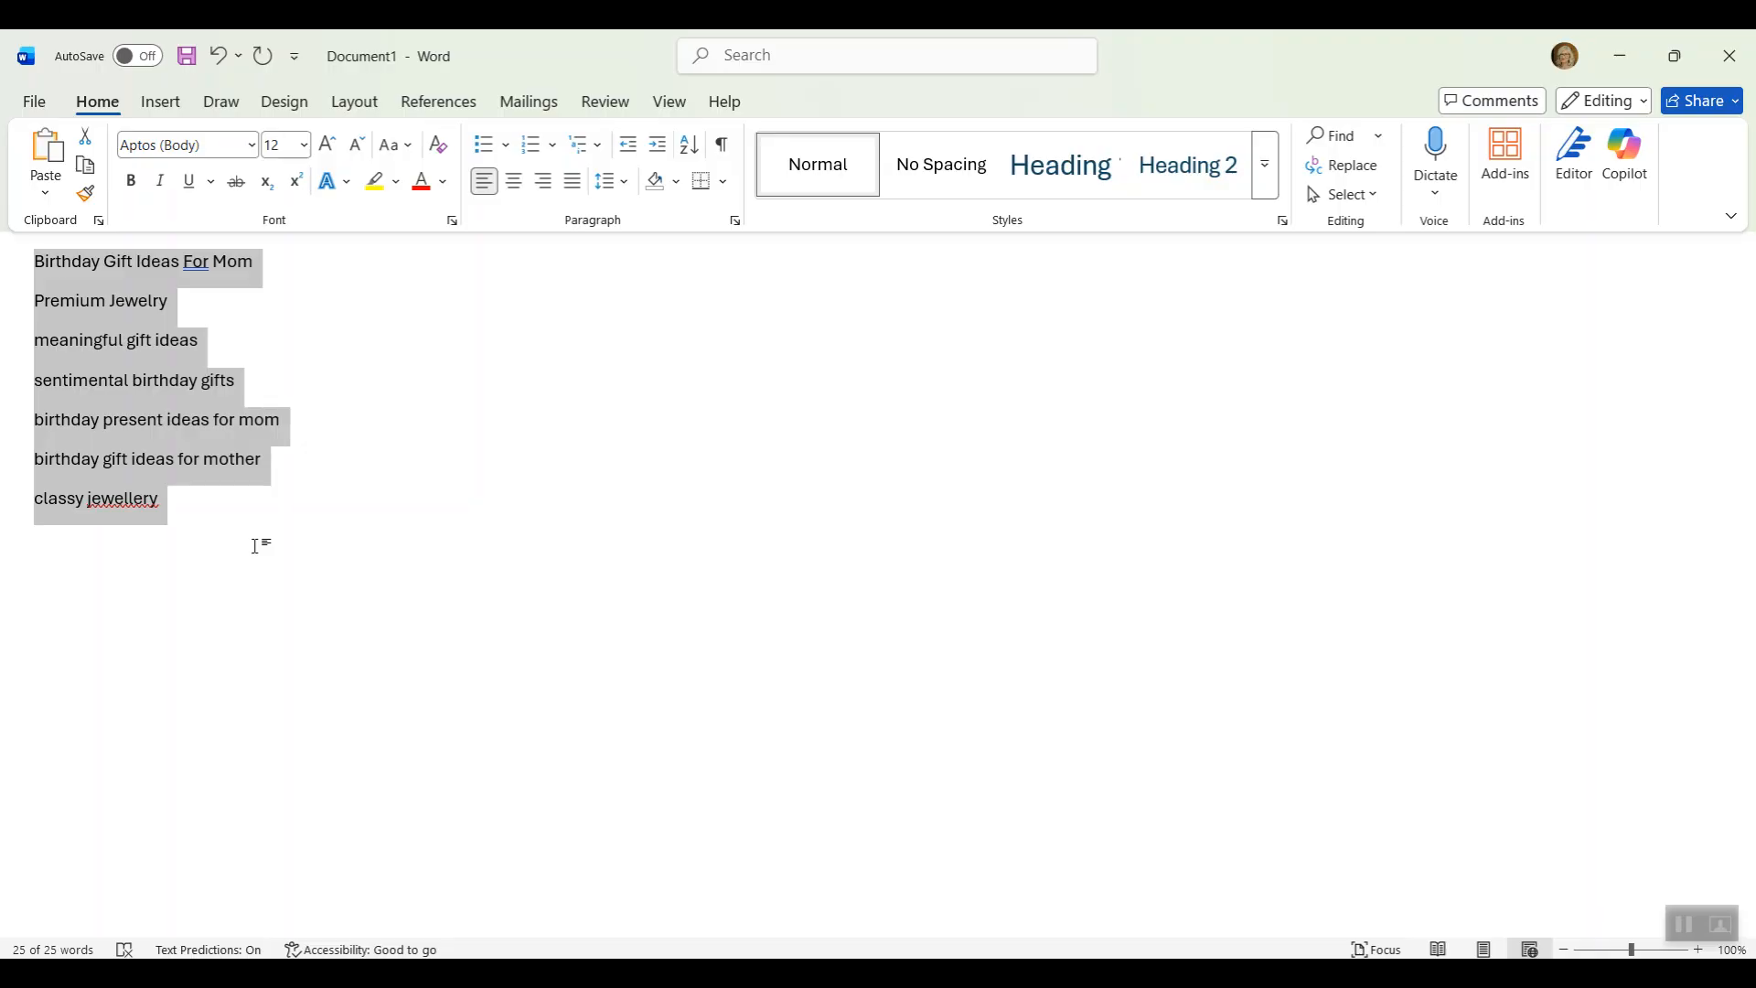
left_click(209, 508)
key("Return")
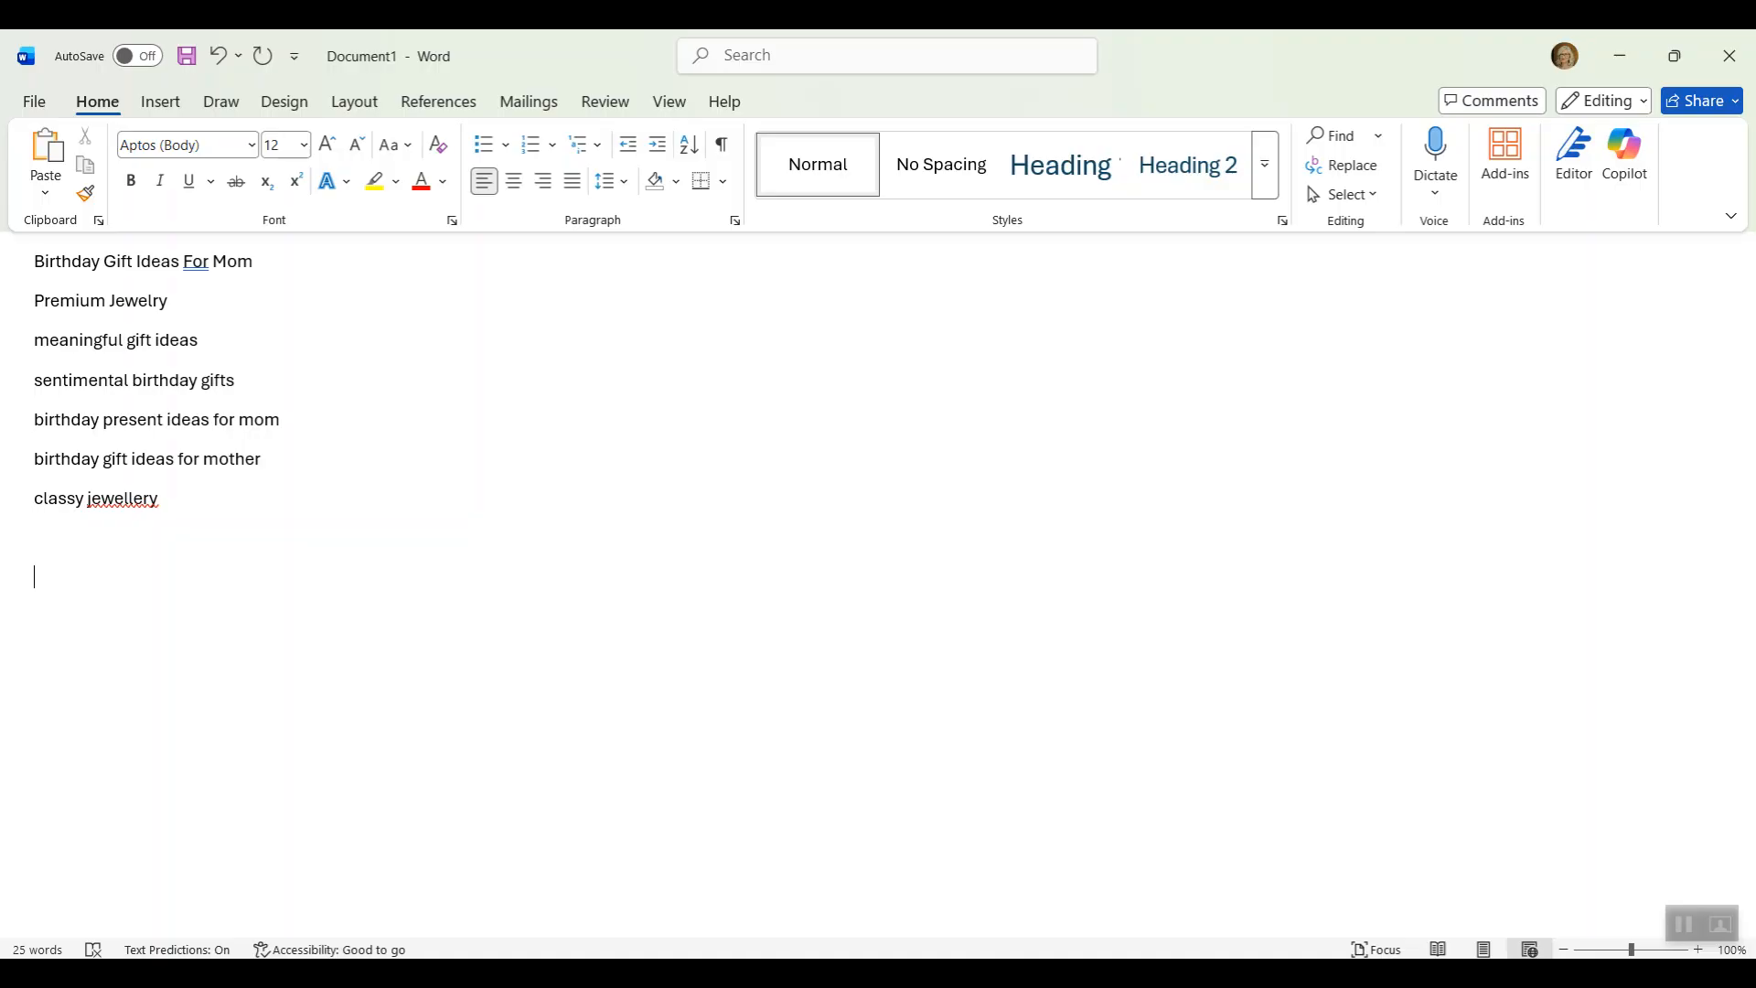
key("ctrl+v")
left_click_drag(33, 615, 497, 632)
left_click(475, 621)
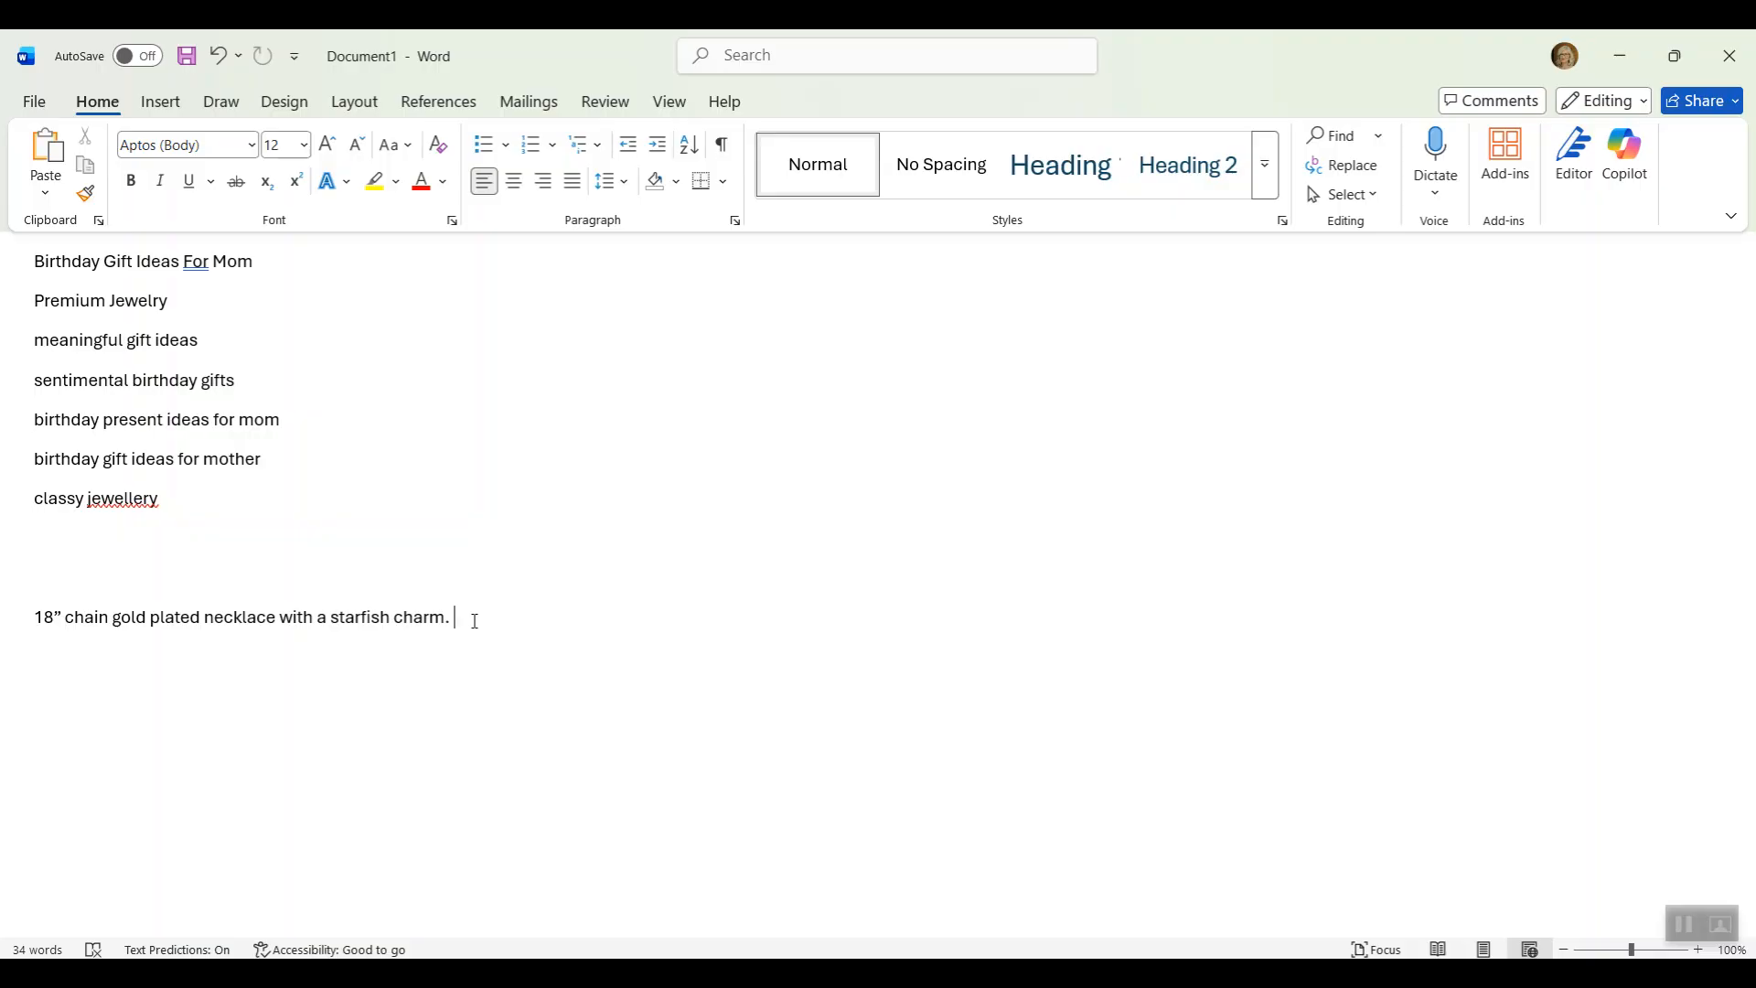
Continue the description with "If you're looking for birthday gift ideas for Mom," and remove Birthday Gift Ideas For Mom from the keyword list
type("If you're looking for birthday gif")
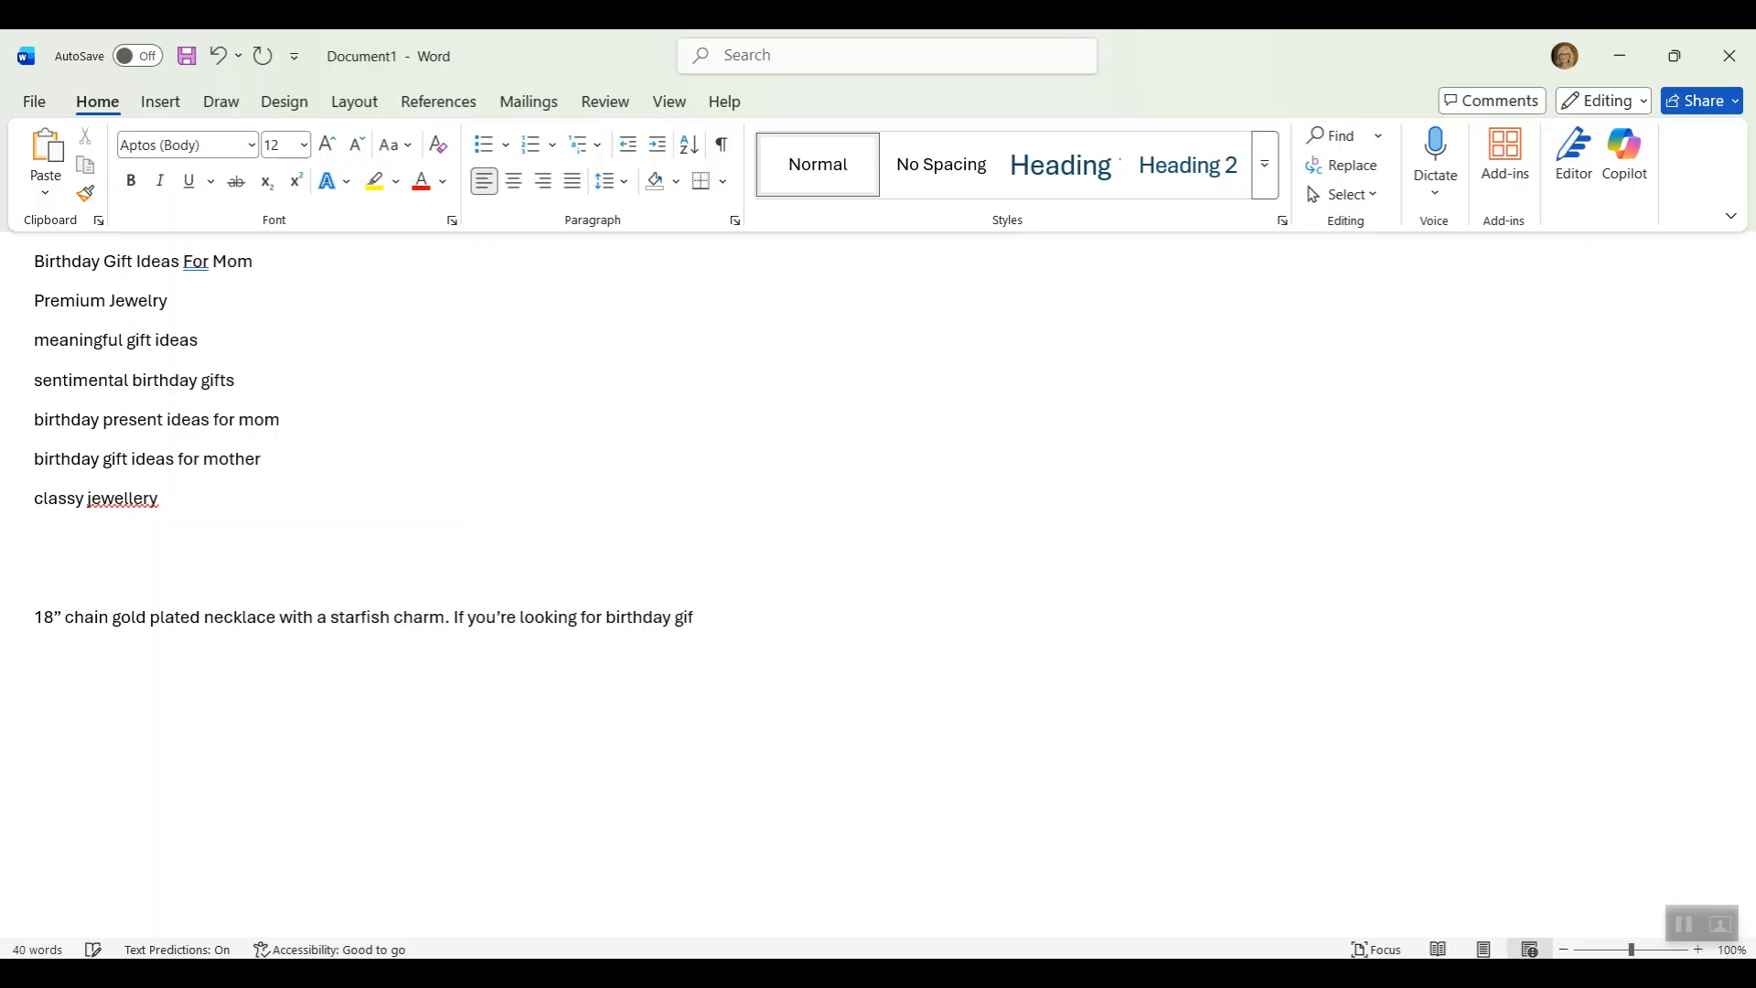
type("t ideas for Mom,")
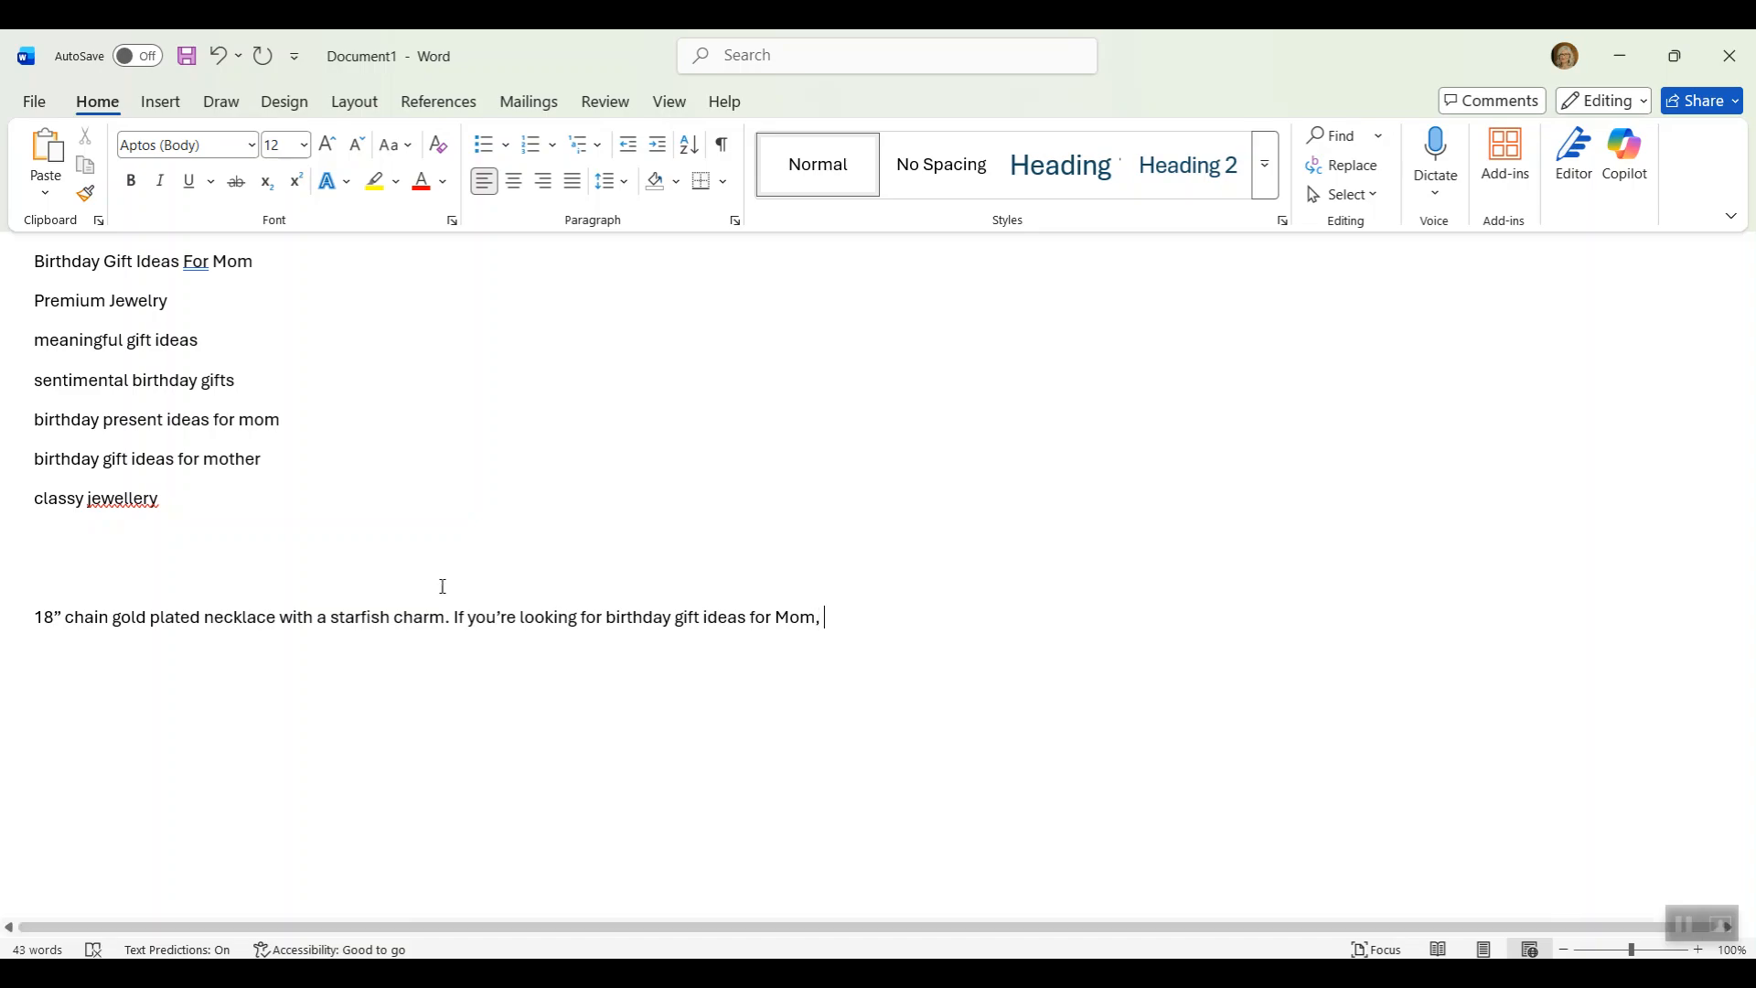
left_click_drag(34, 262, 272, 274)
key("Delete")
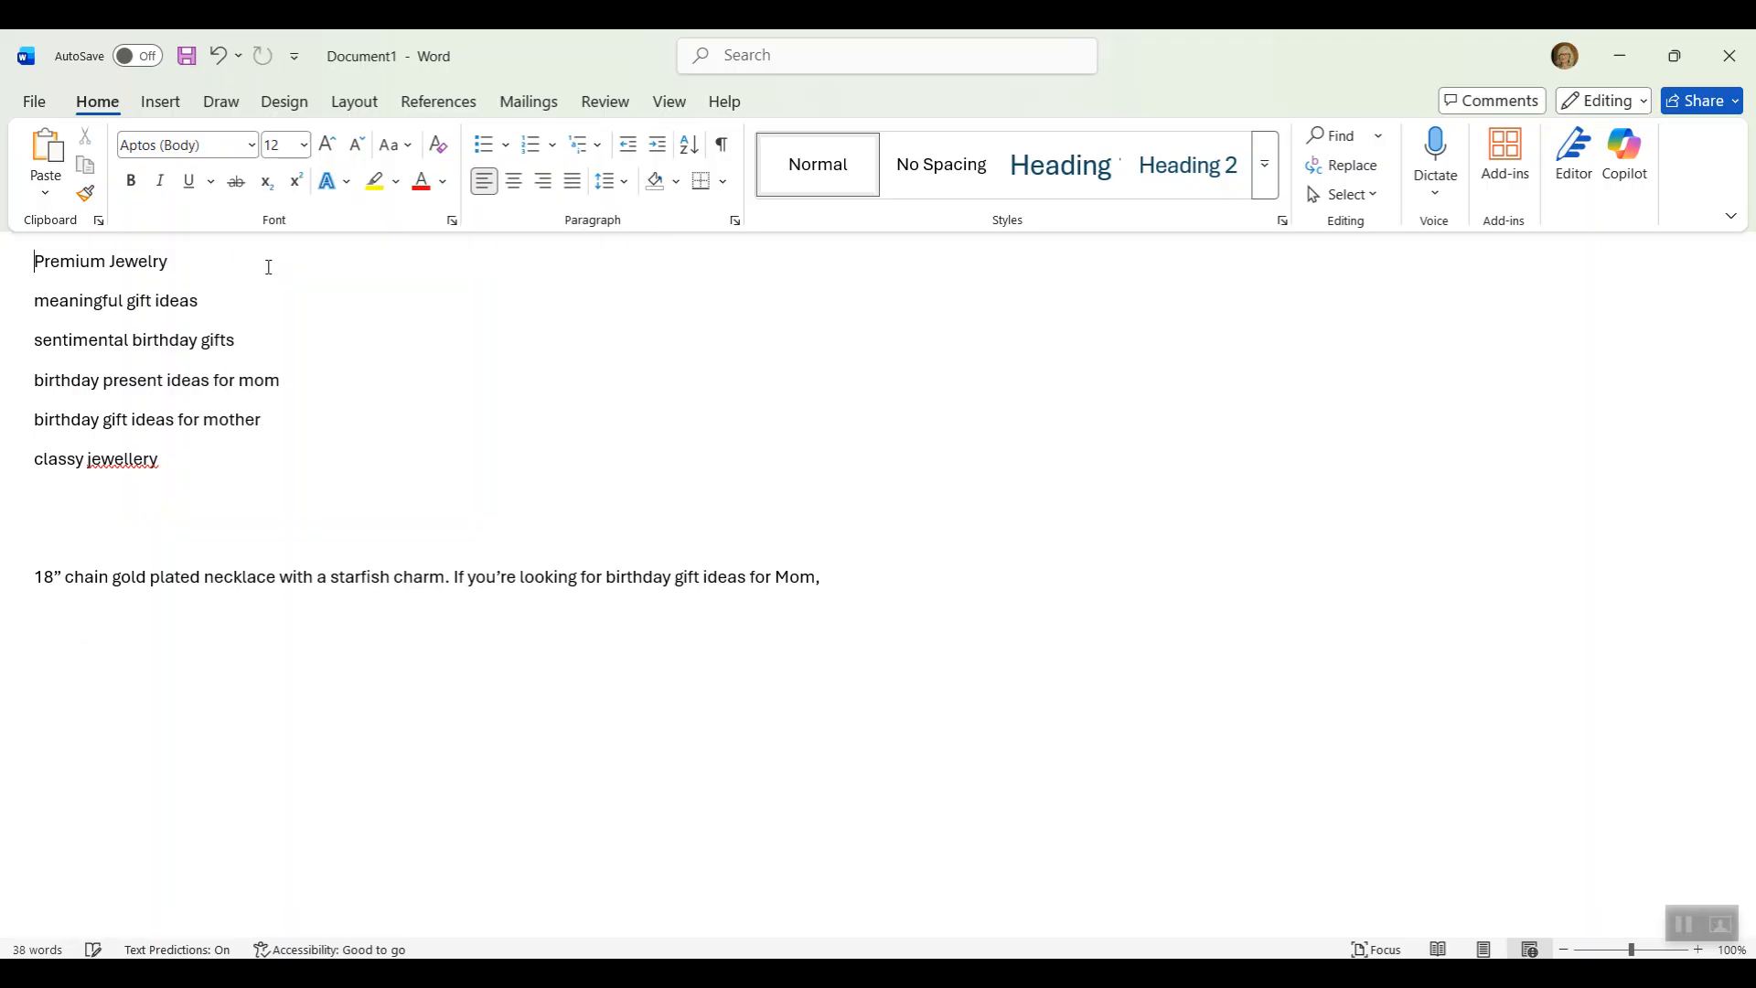
Extend the description's last sentence with "this premium jewelry necklace" and remove Premium Jewelry from the keyword list
left_click(838, 583)
type("this premium jewelry")
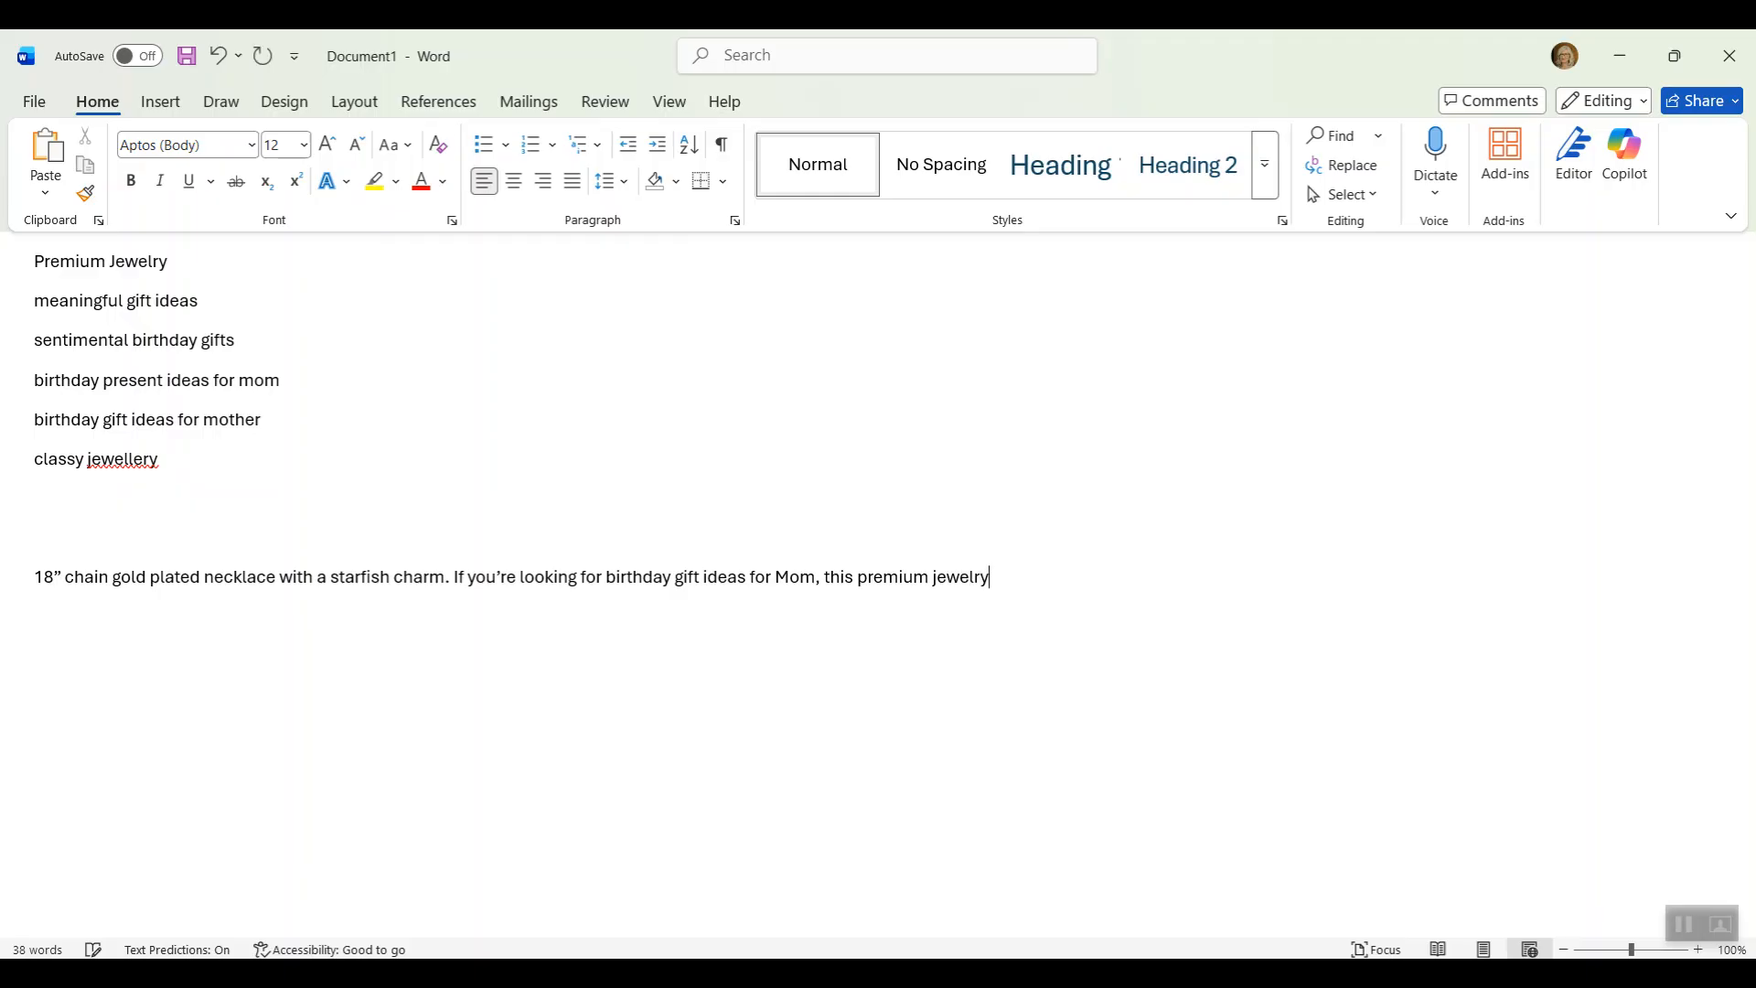
type(" necklace")
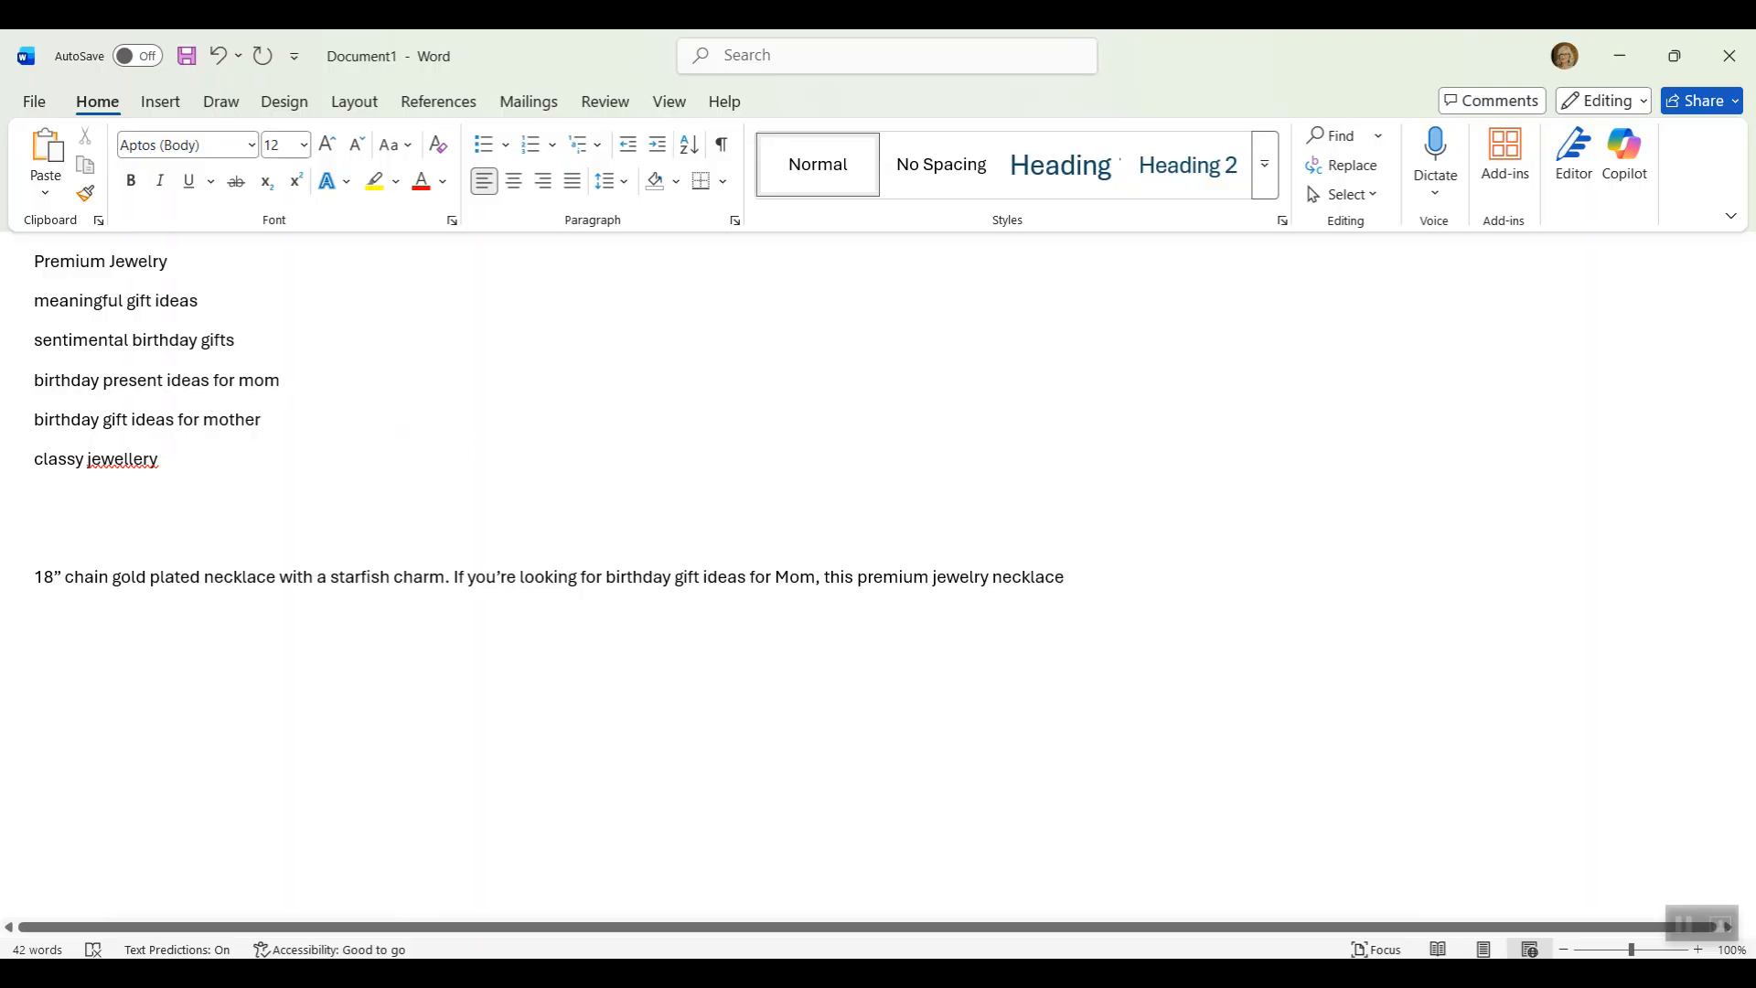
triple_click(33, 262)
key("BackSpace")
Extend the sentence with "is a meaningful gift idea" and remove meaningful gift ideas from the keyword list
type("is a meaningful")
type(" gift ideas")
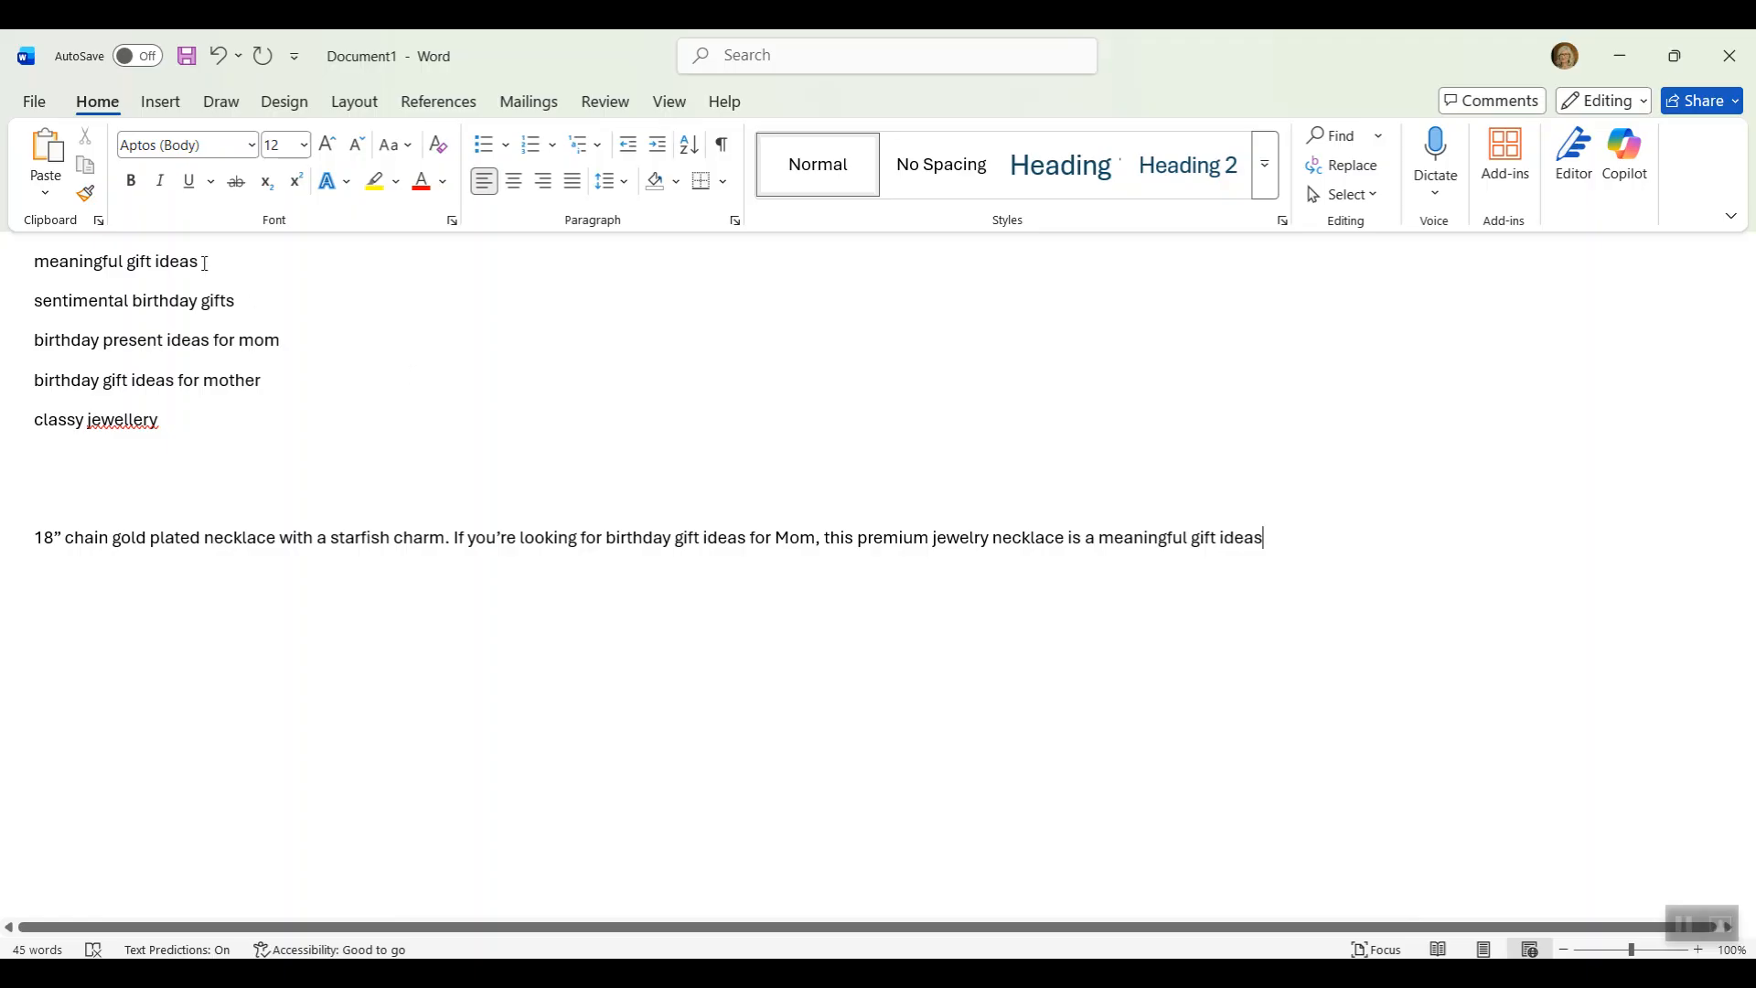
key("BackSpace")
left_click_drag(209, 261, 44, 252)
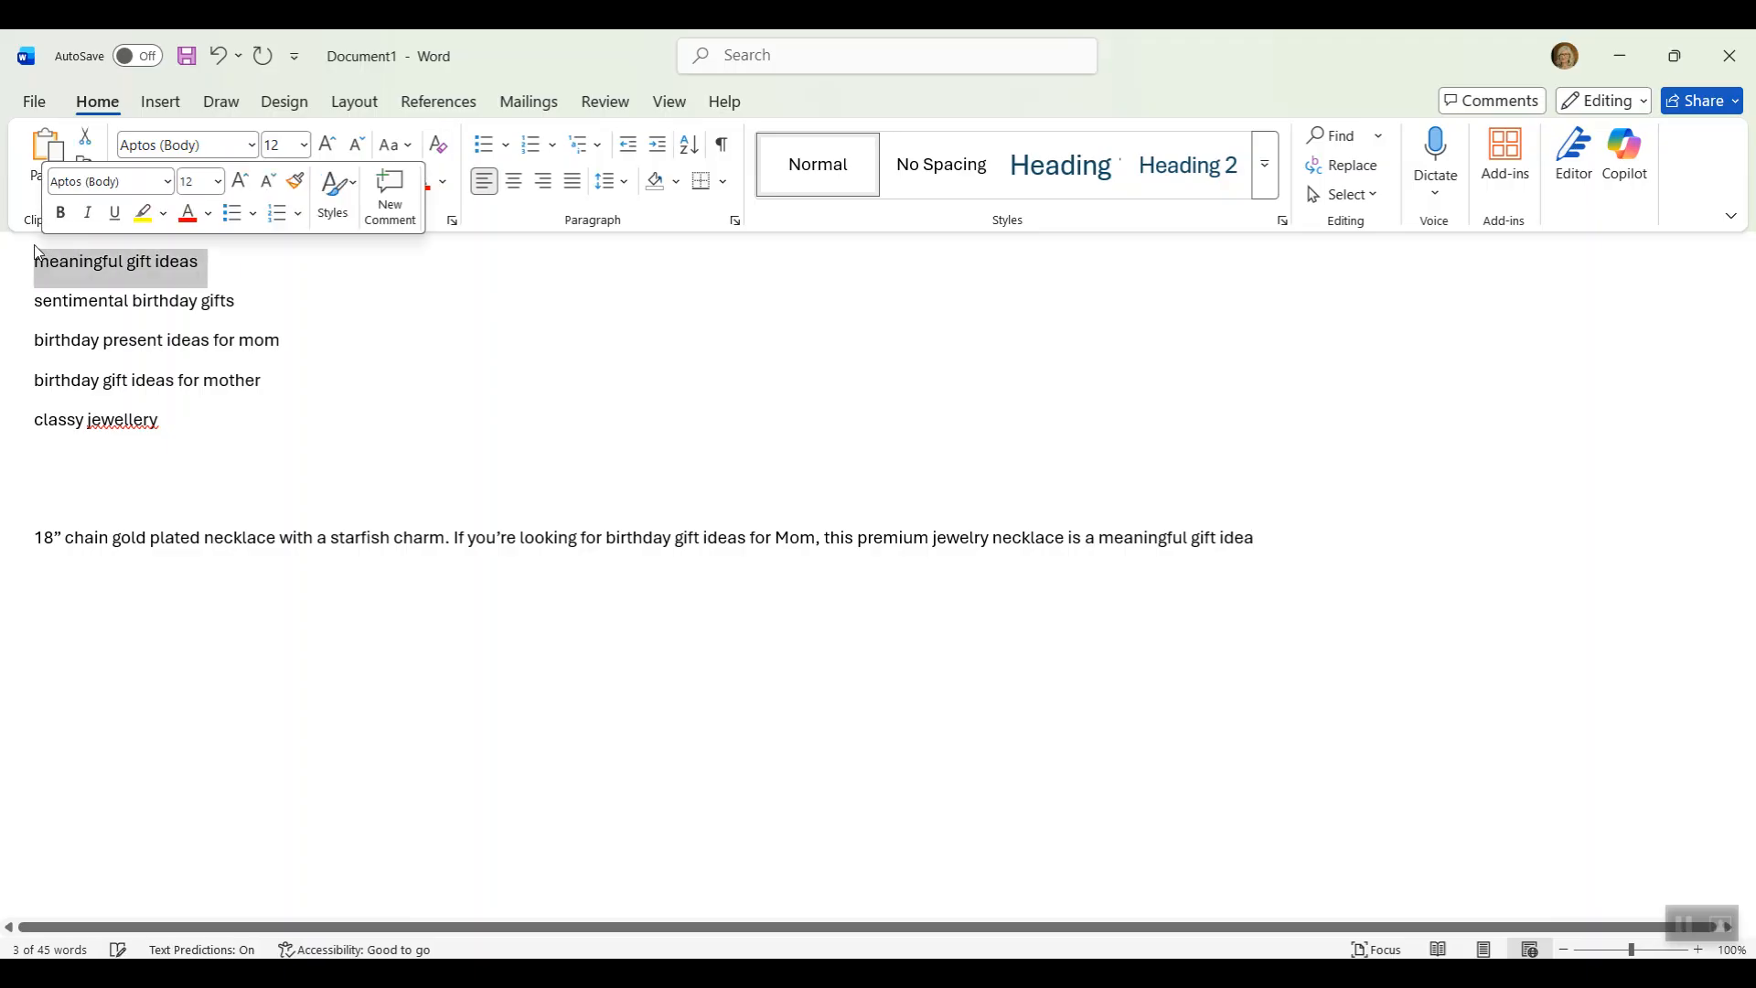
key("BackSpace")
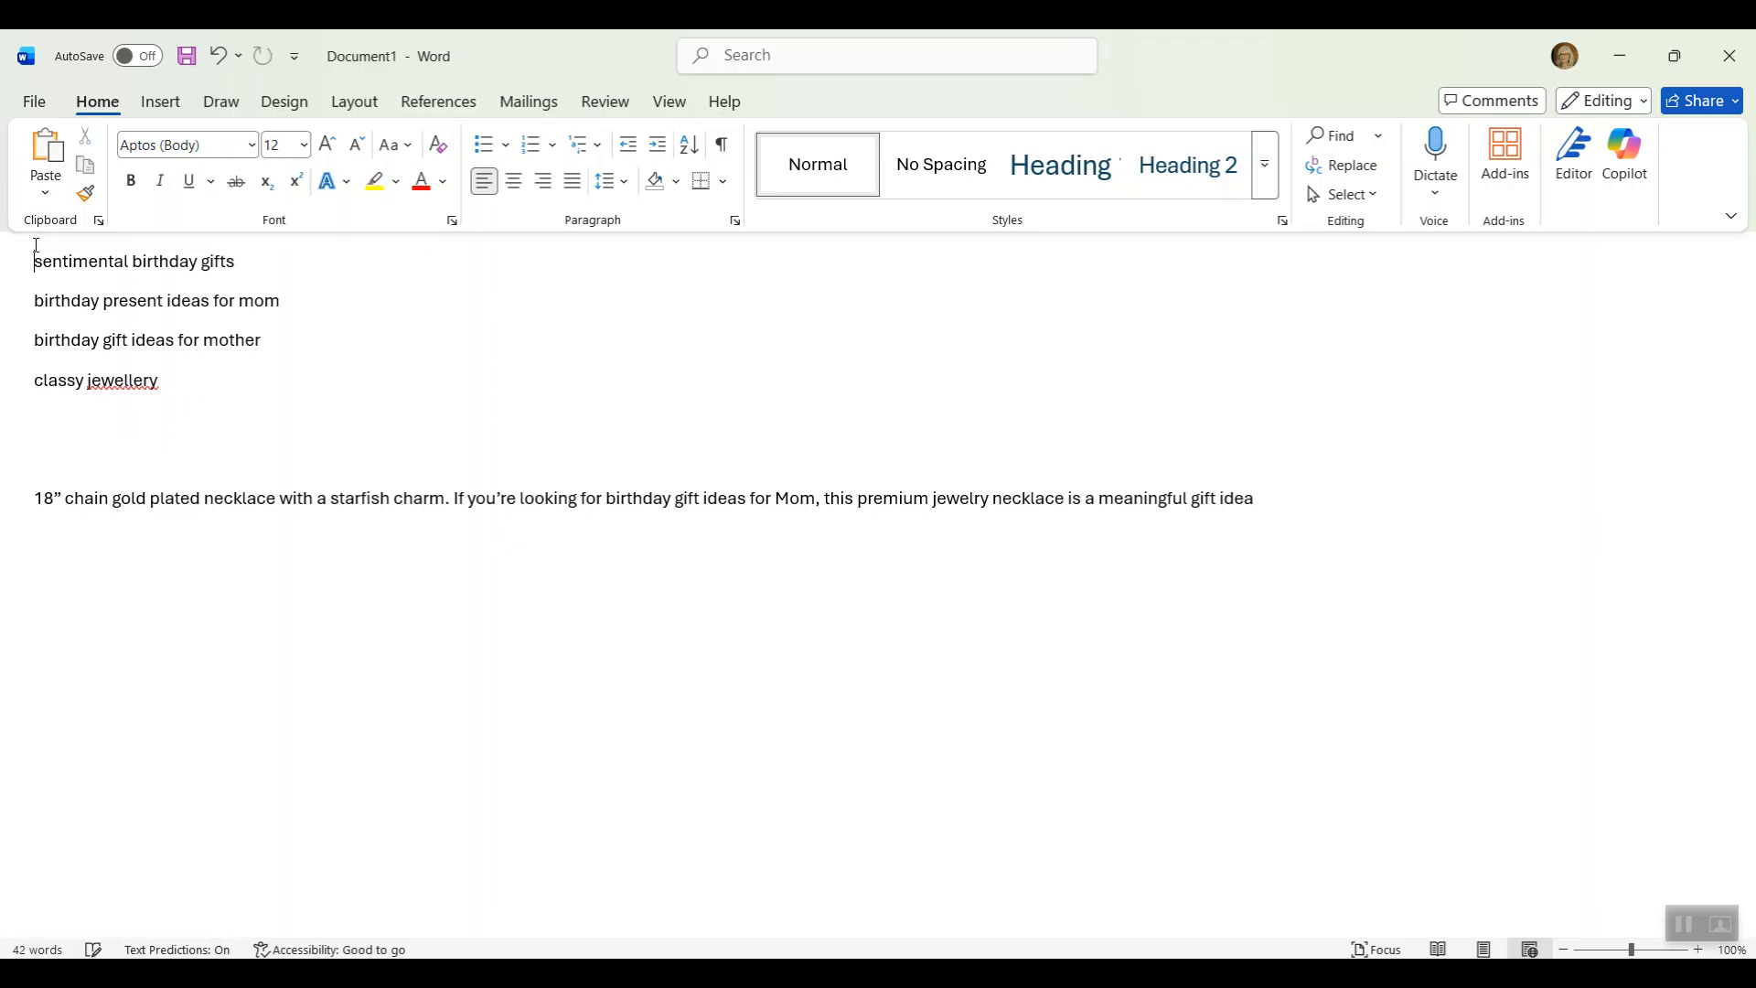
Finish the sentence with "that will be a classy jewellery addition to her wardrobe." and remove classy jewellery from the keyword list
left_click(1256, 499)
type("that will")
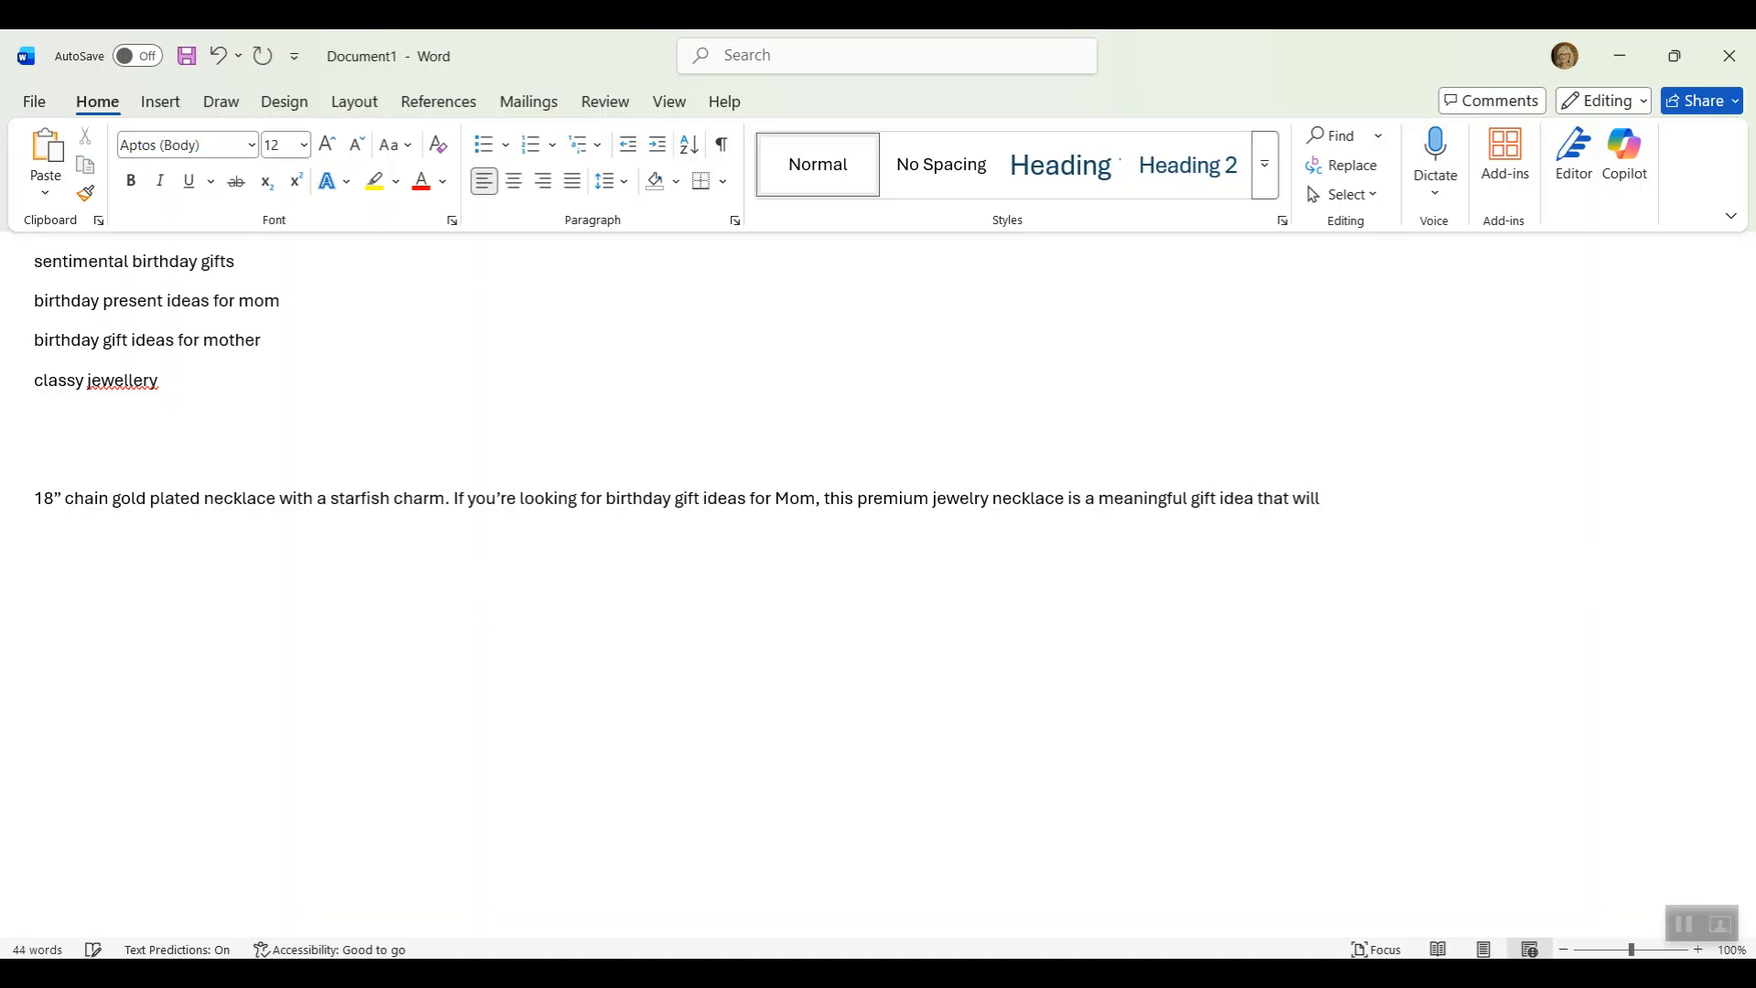
type(" be a")
type("classy jewellery")
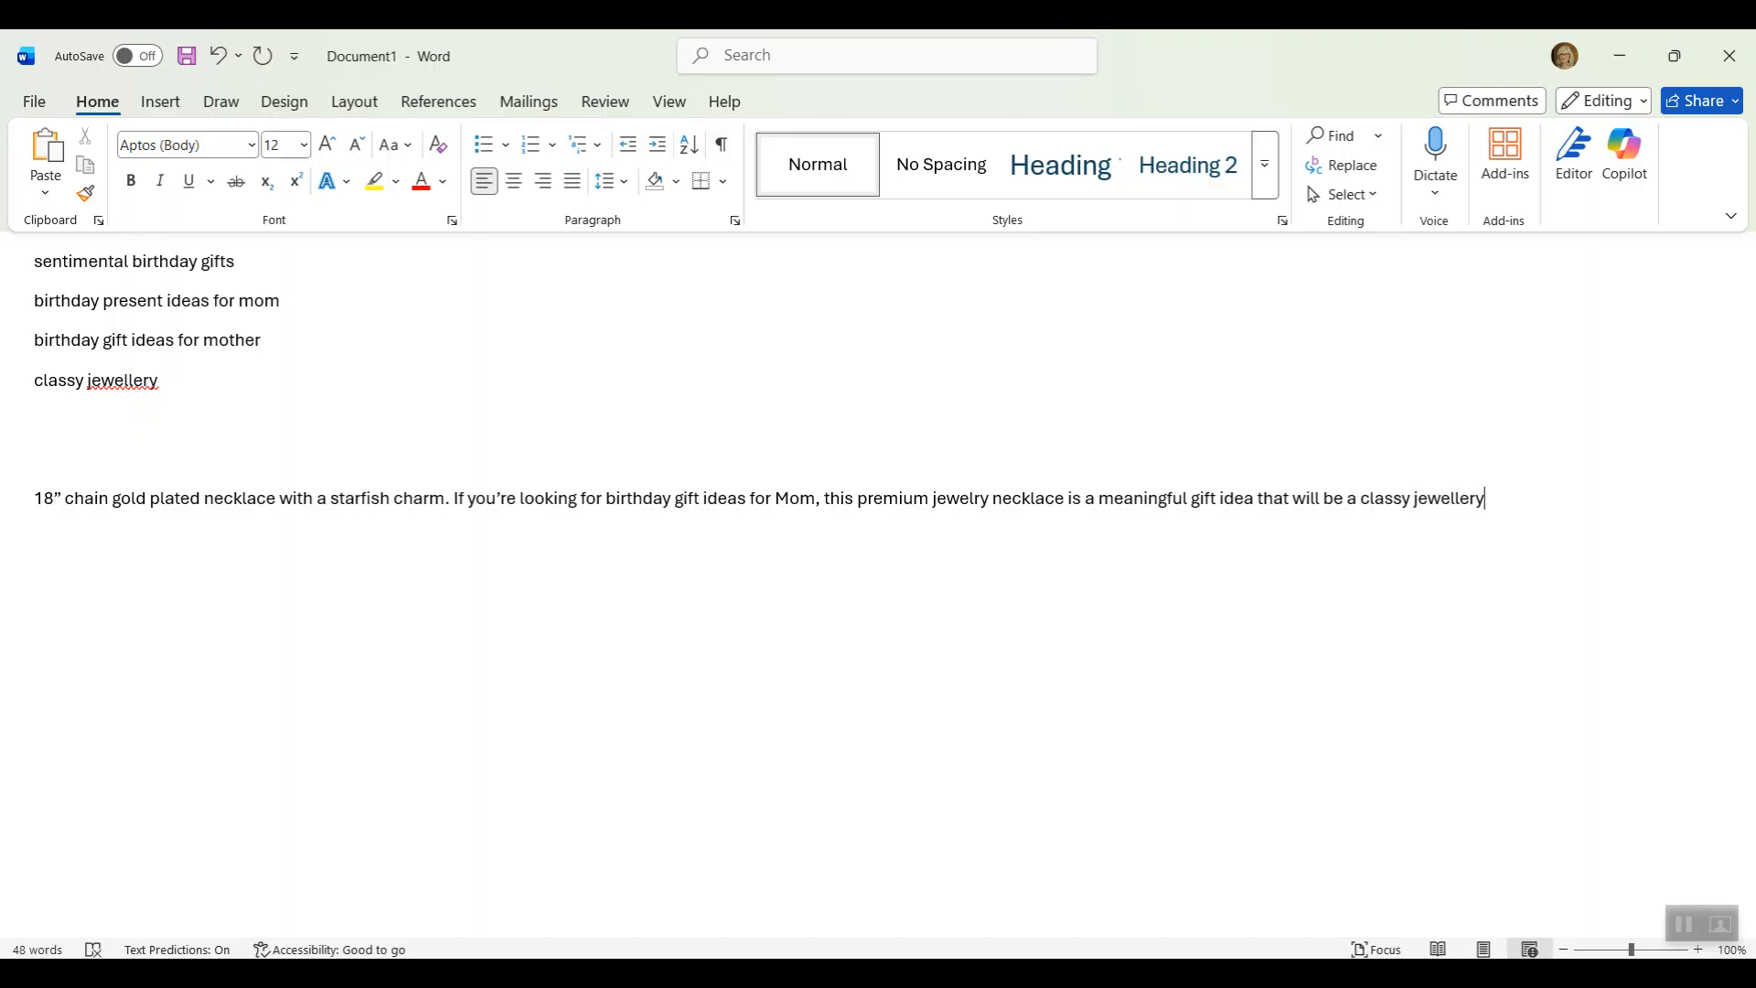
type(" addition to her wardrobe.")
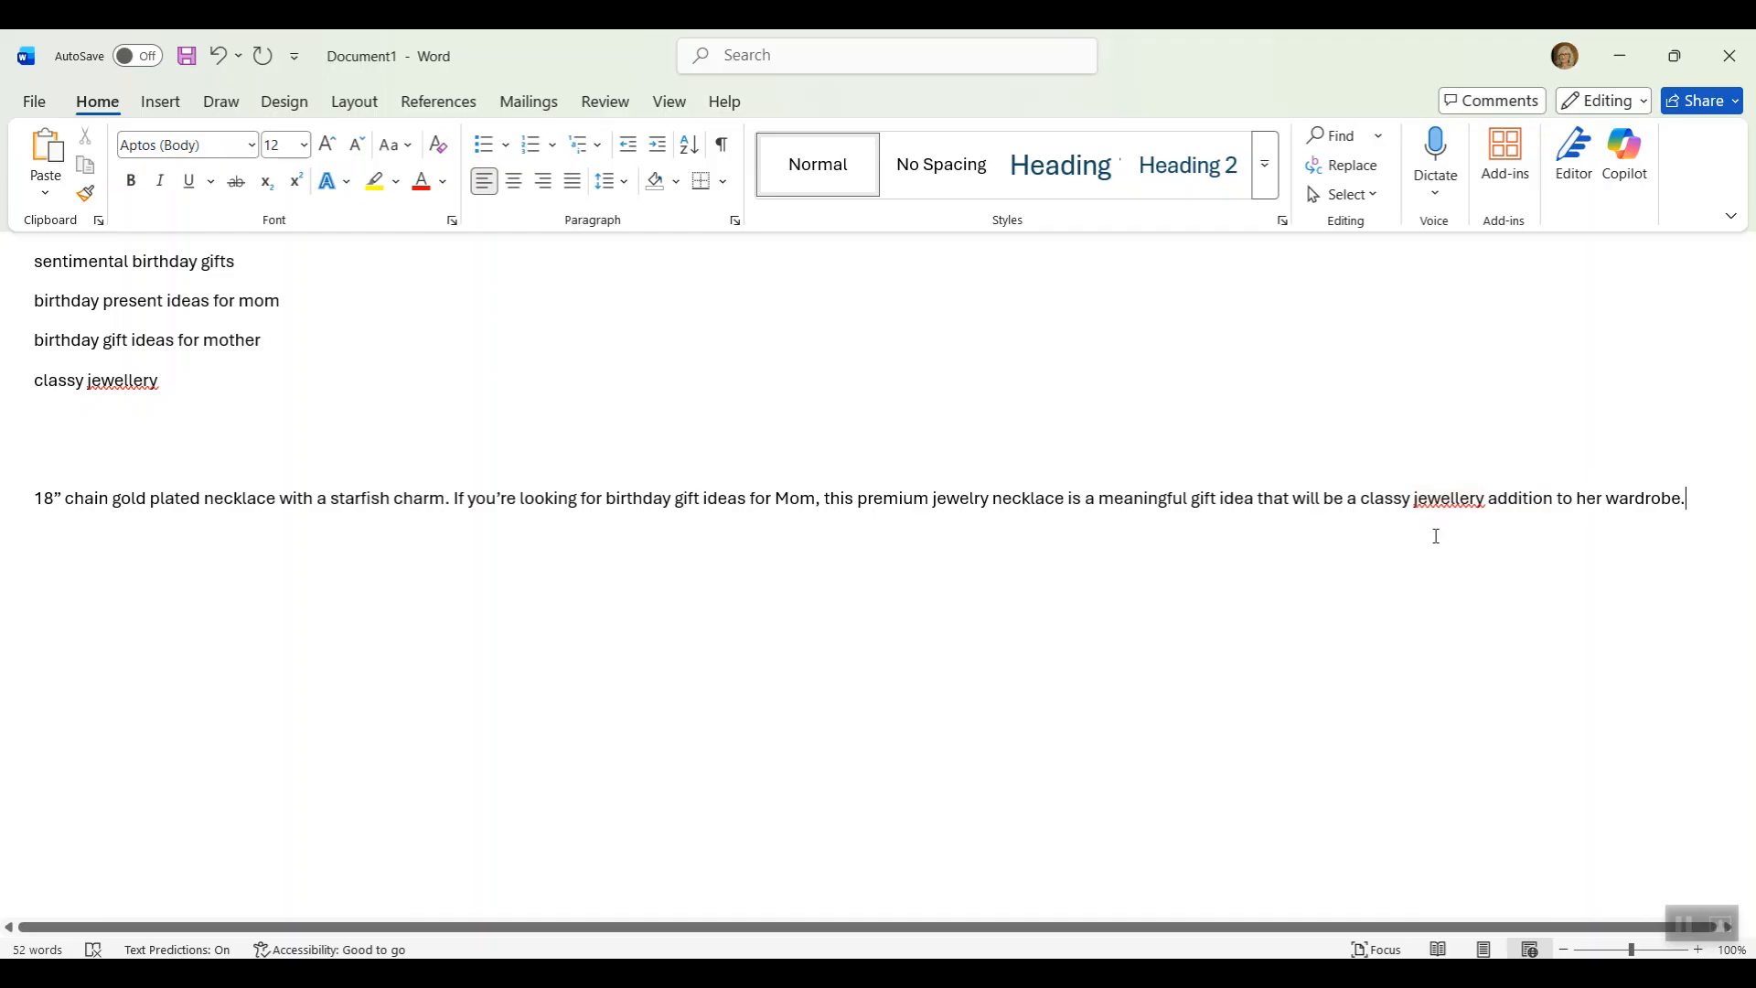
left_click_drag(200, 384, 31, 380)
key("BackSpace")
key("BackSpace")
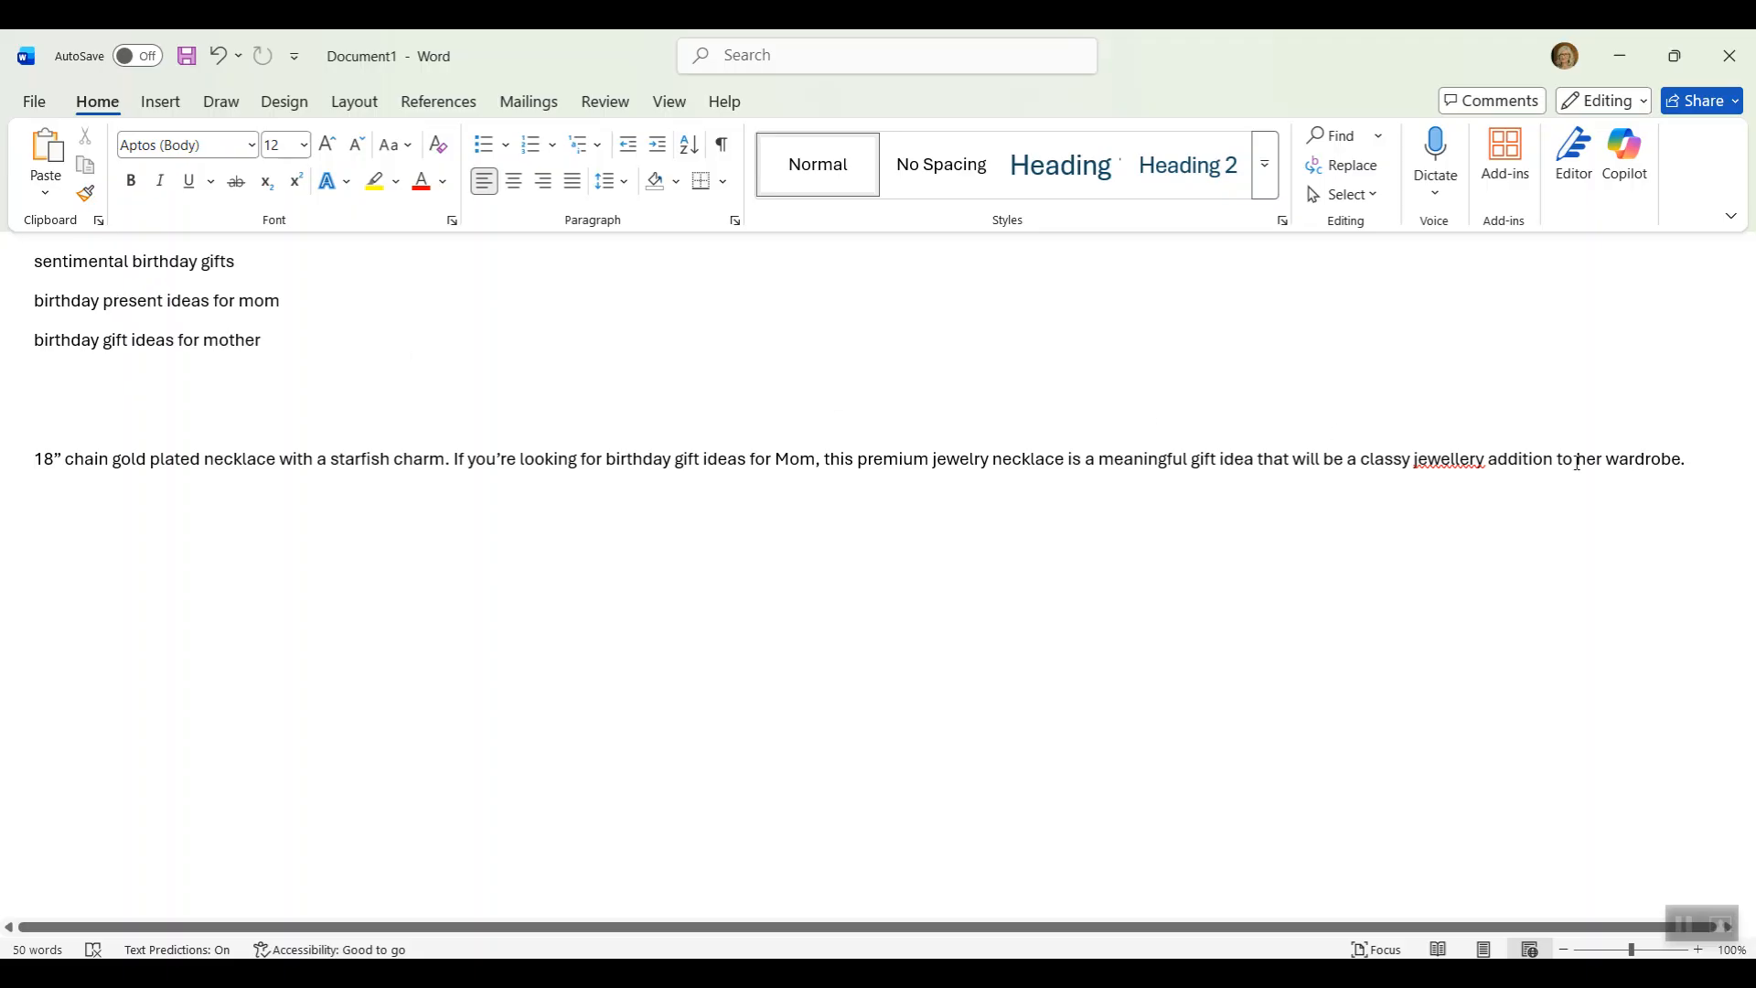
Add the sentence "Choose the length of the chain at checkout, the chain is available in gold or silver plating." to the description
key("ctrl+z")
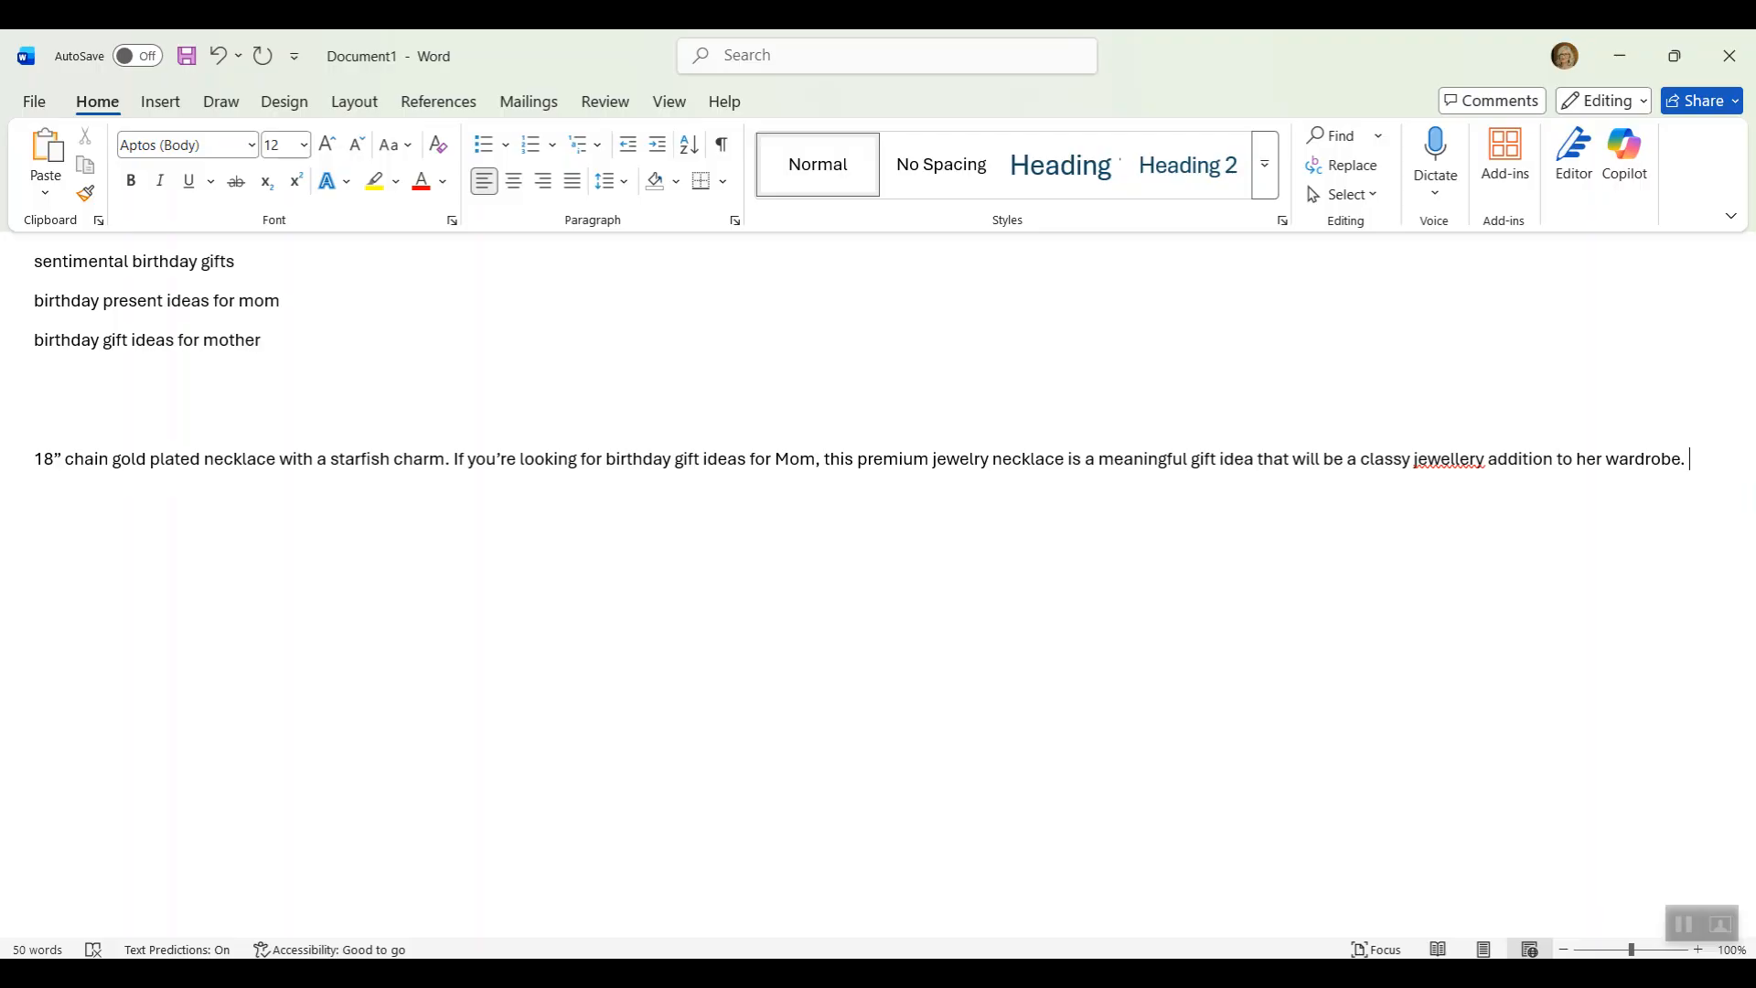
type("Choose the length of the chain int")
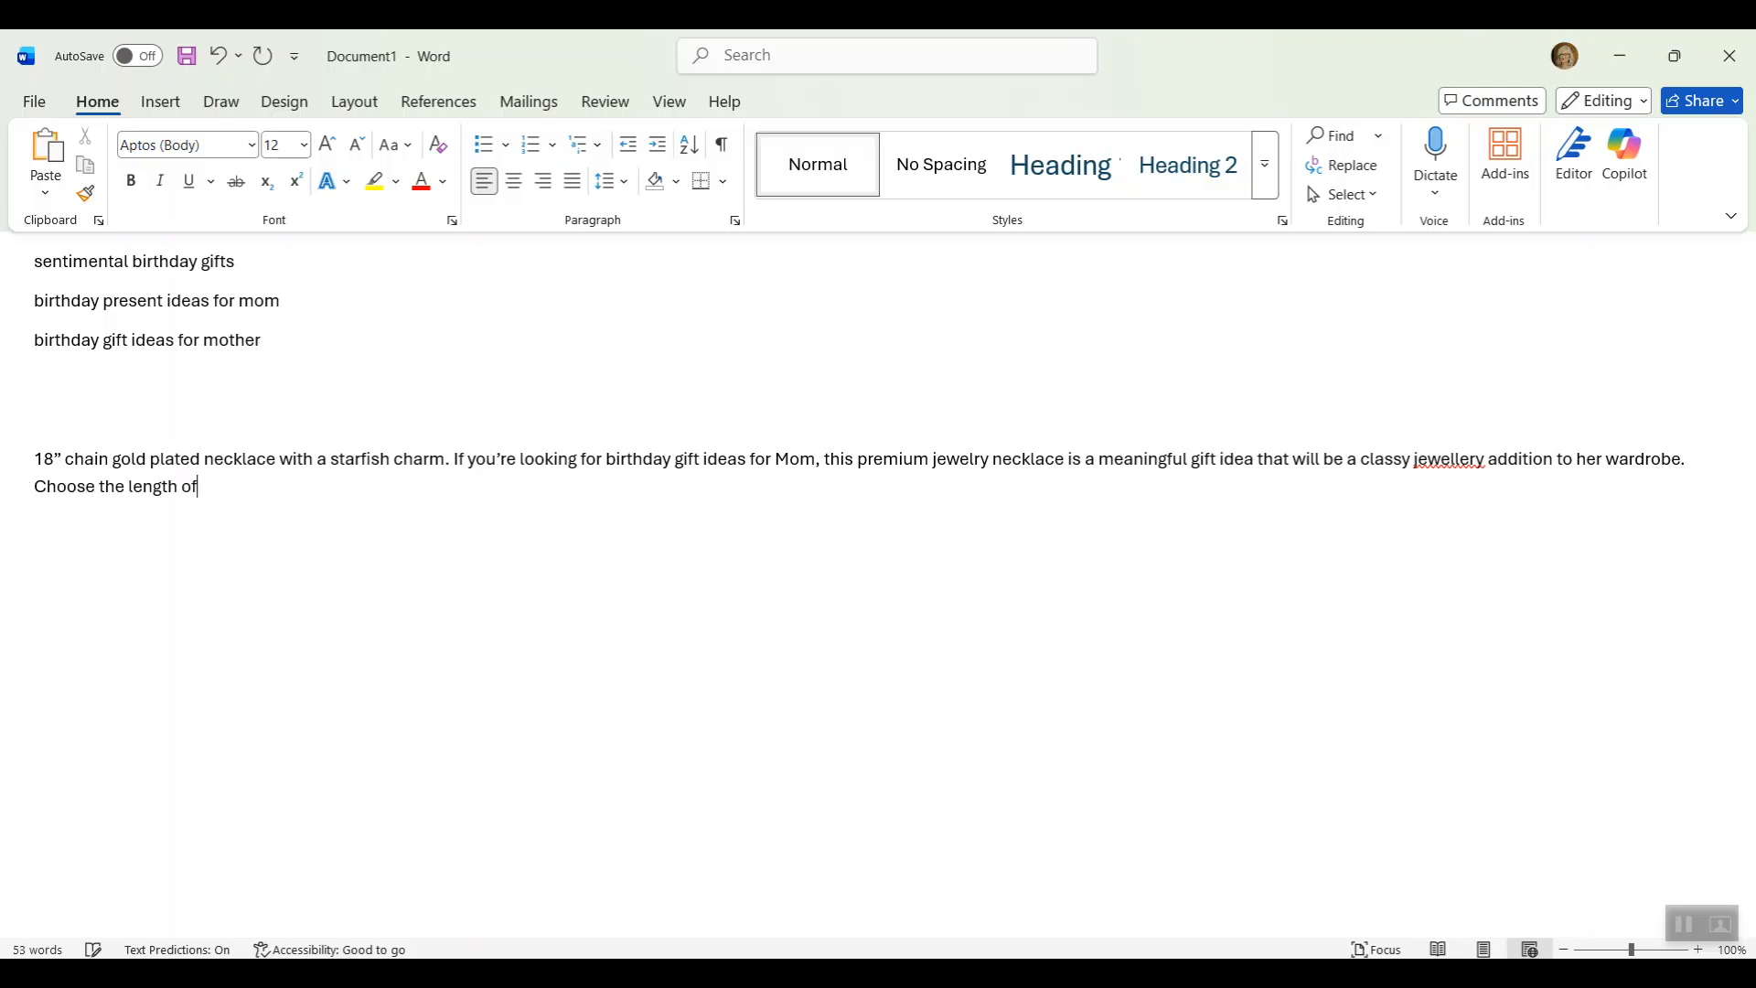
key("BackSpace")
key("BackSpace")
key("BackSpace")
type("at checkout, the chain is available in gold or ")
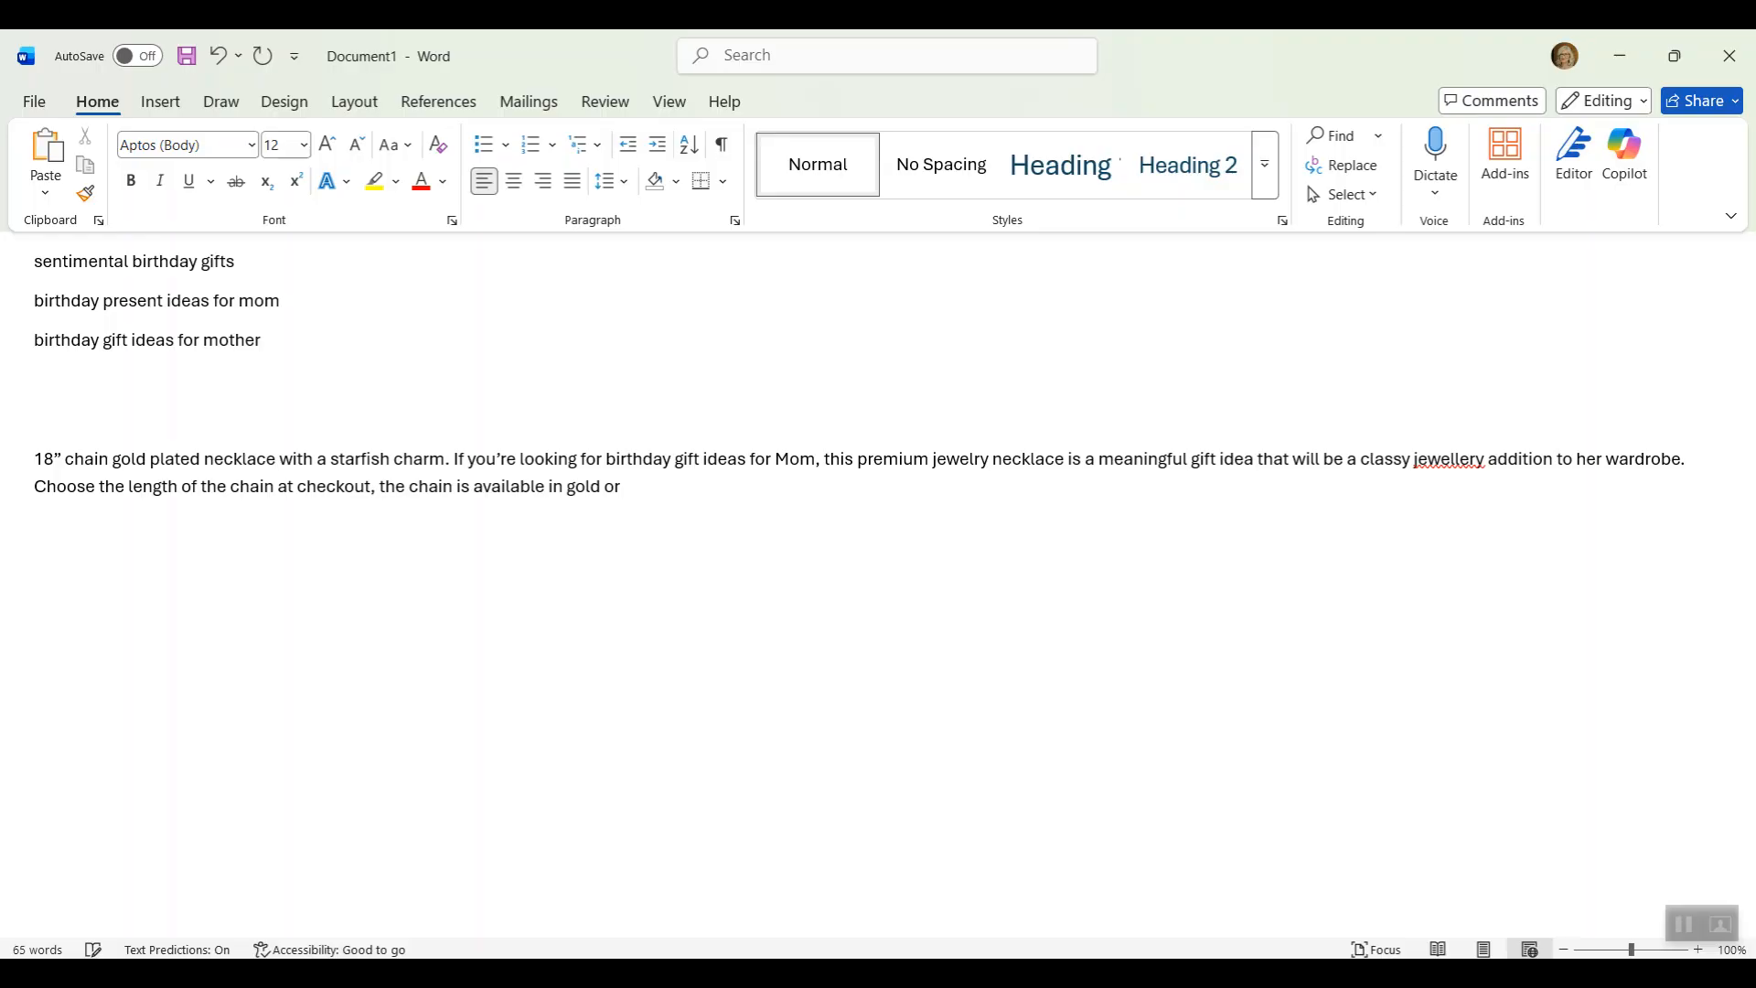
type("silver plating.")
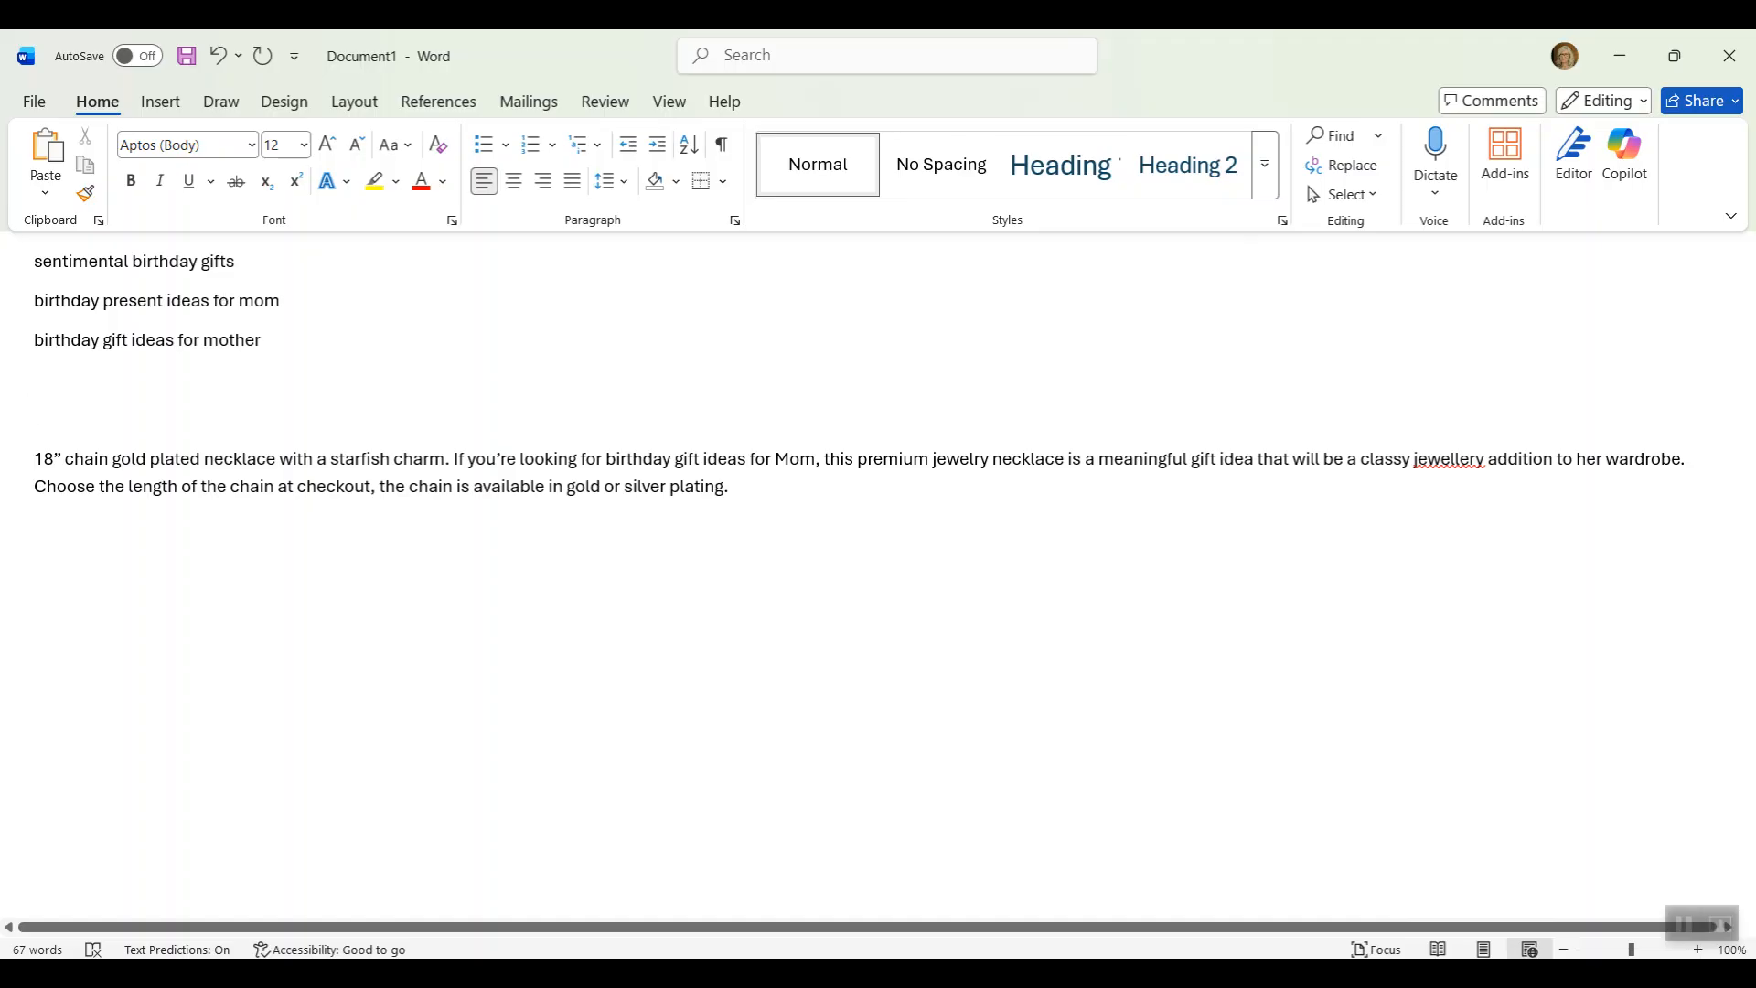
mouse_move(44, 453)
left_mouse_down()
mouse_move(138, 458)
mouse_move(38, 421)
left_mouse_up()
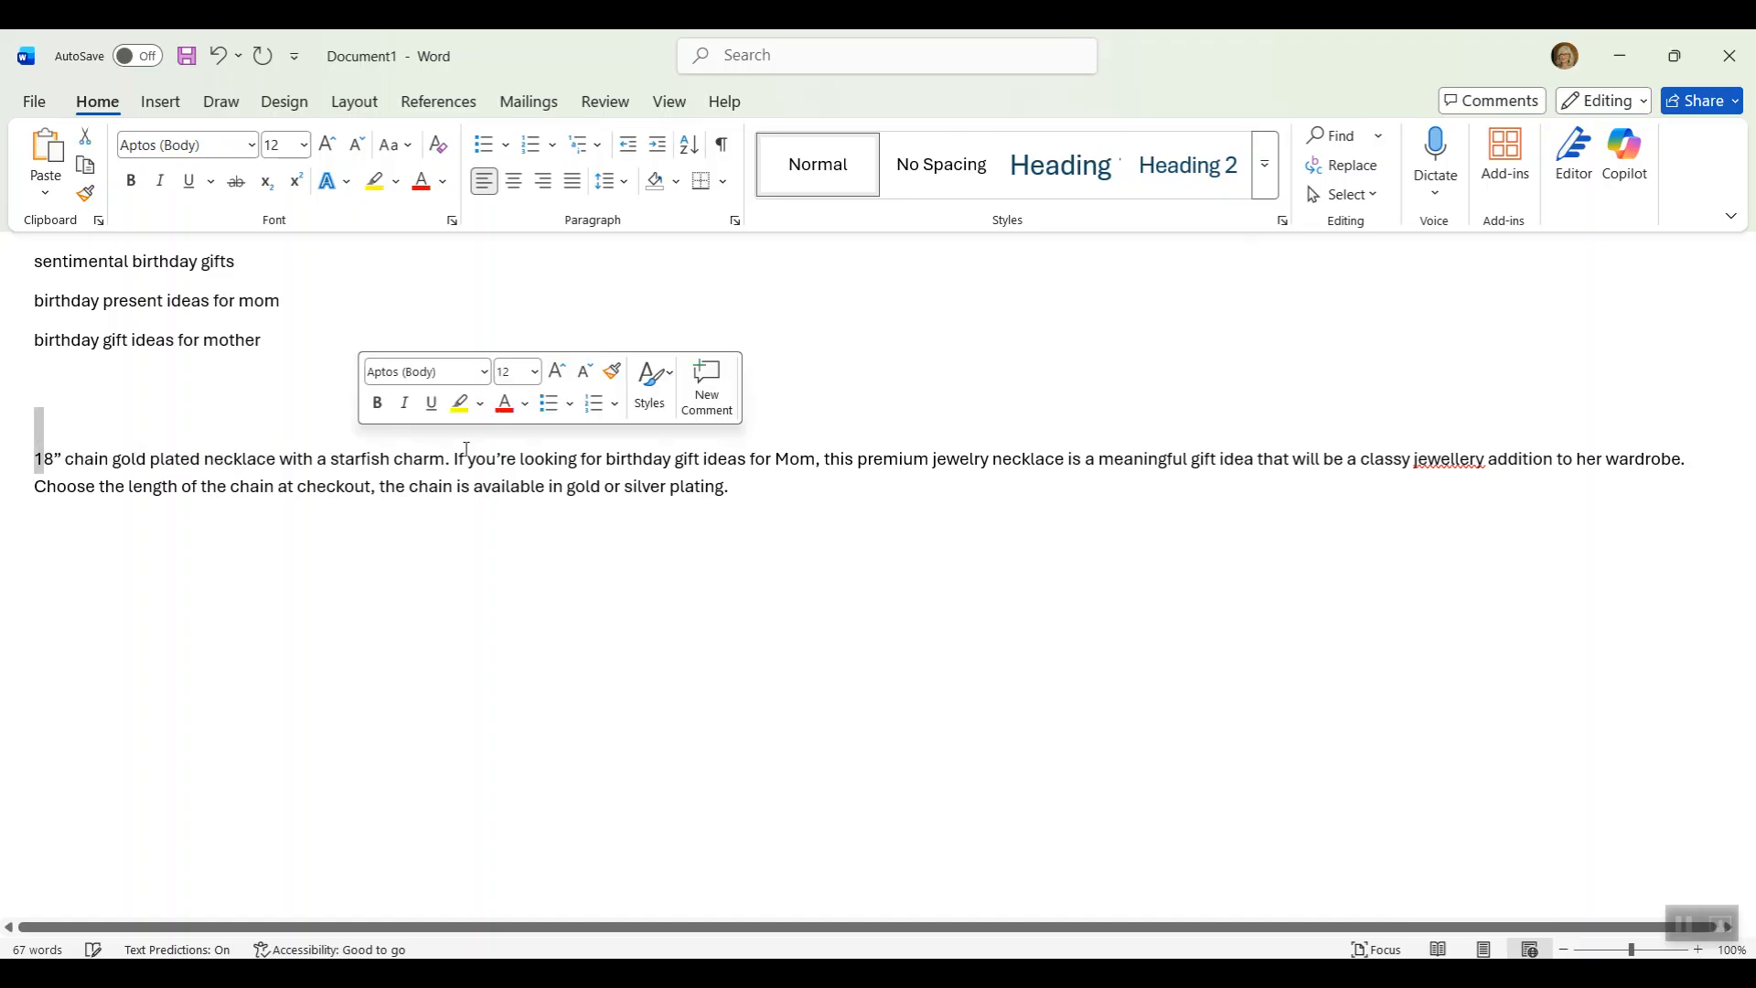
left_click(440, 457, "ctrl")
left_click(1583, 448, "ctrl")
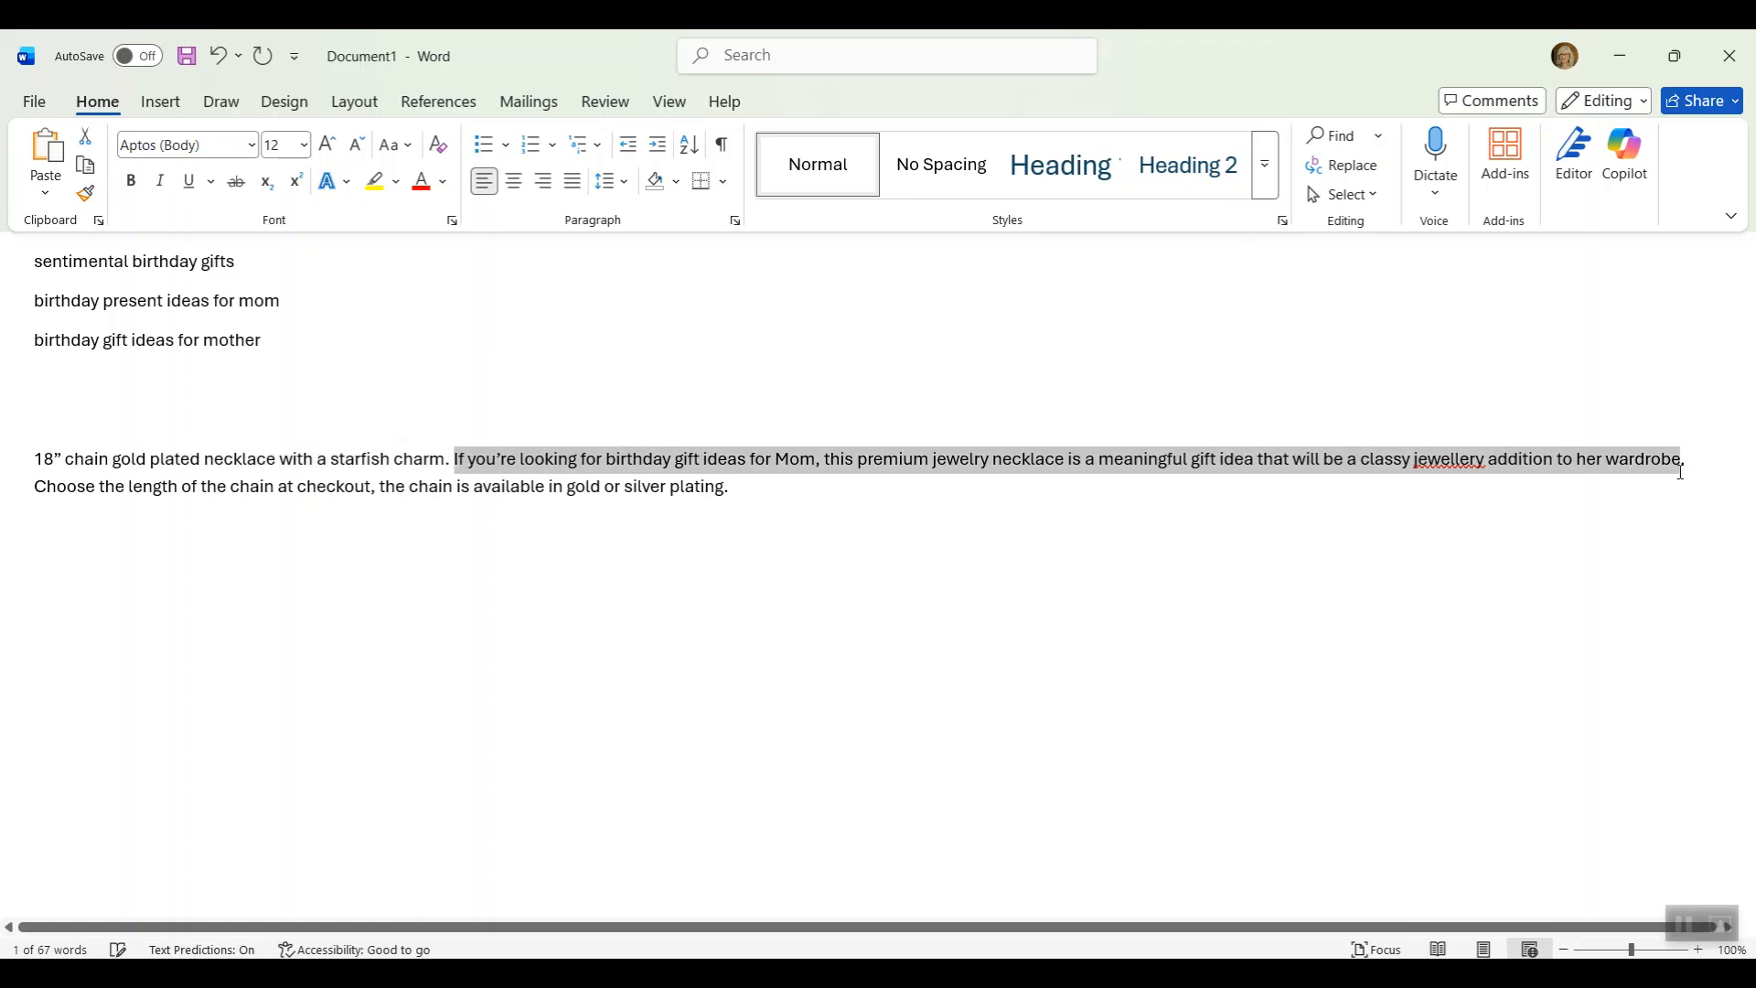
left_click_drag(38, 491, 729, 500)
End the description with "This present is a nice, sentimental birthday gift for your mother, and will remind her of a family vacation."
left_click(753, 499)
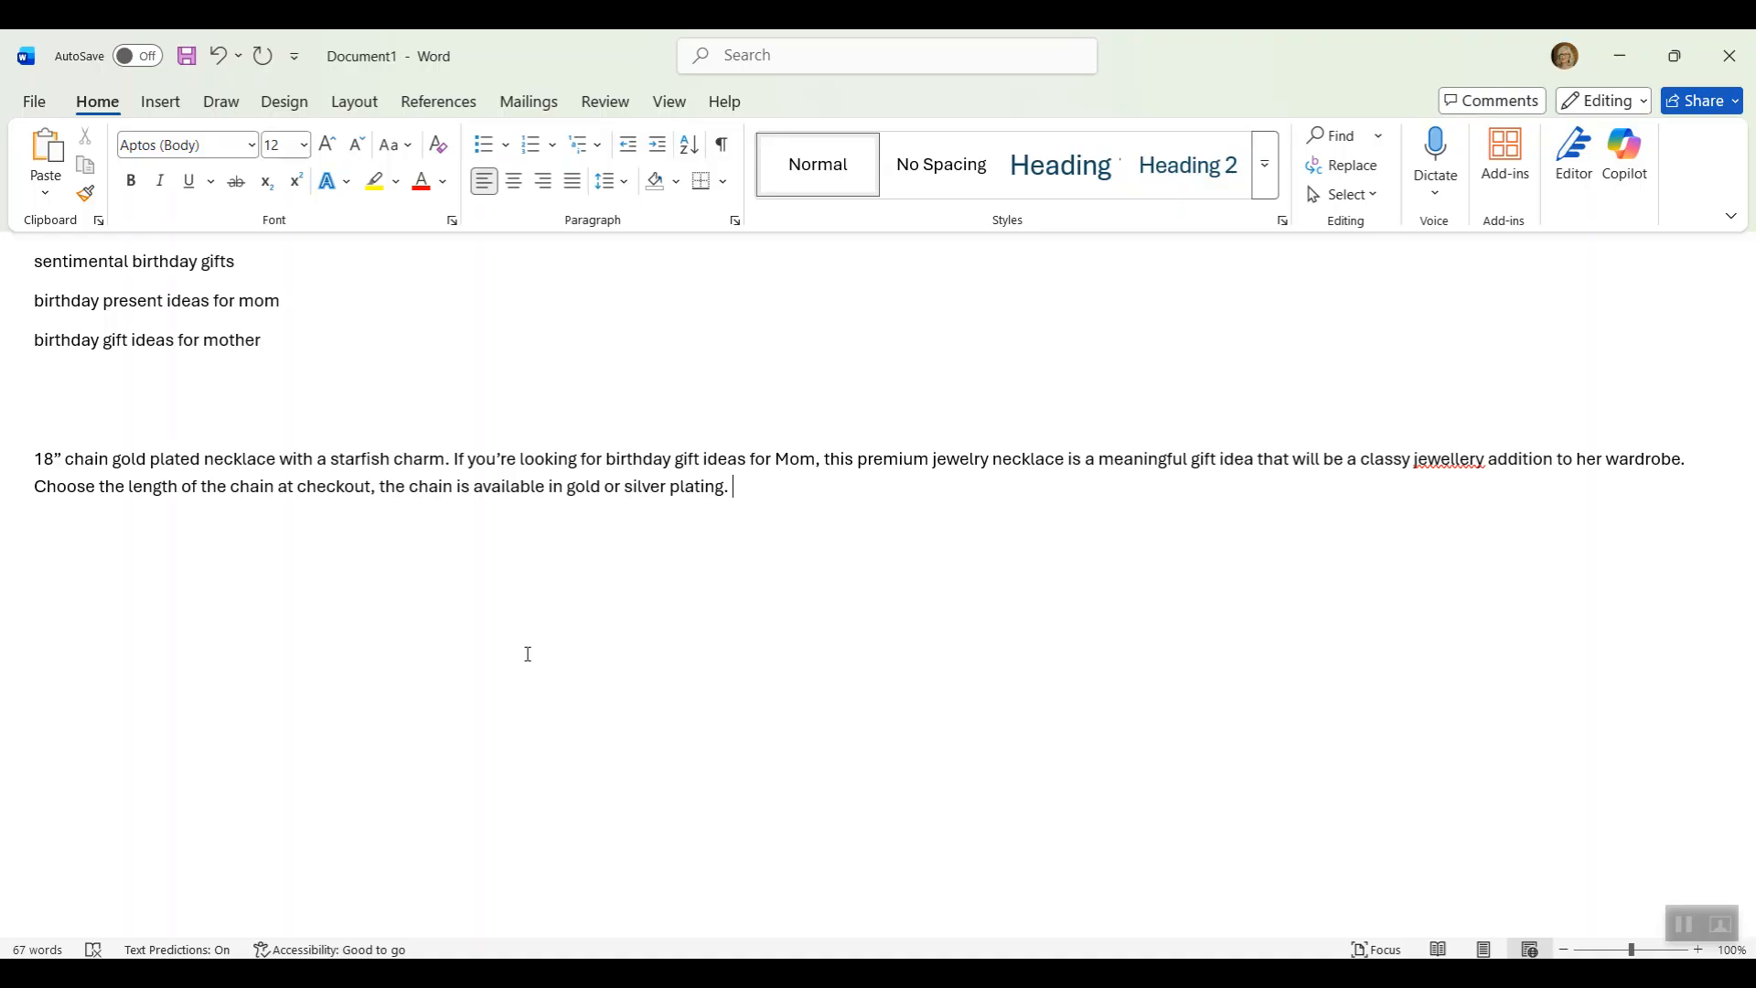
type("This present is a nice, sentimental birthday gift for your mother, and")
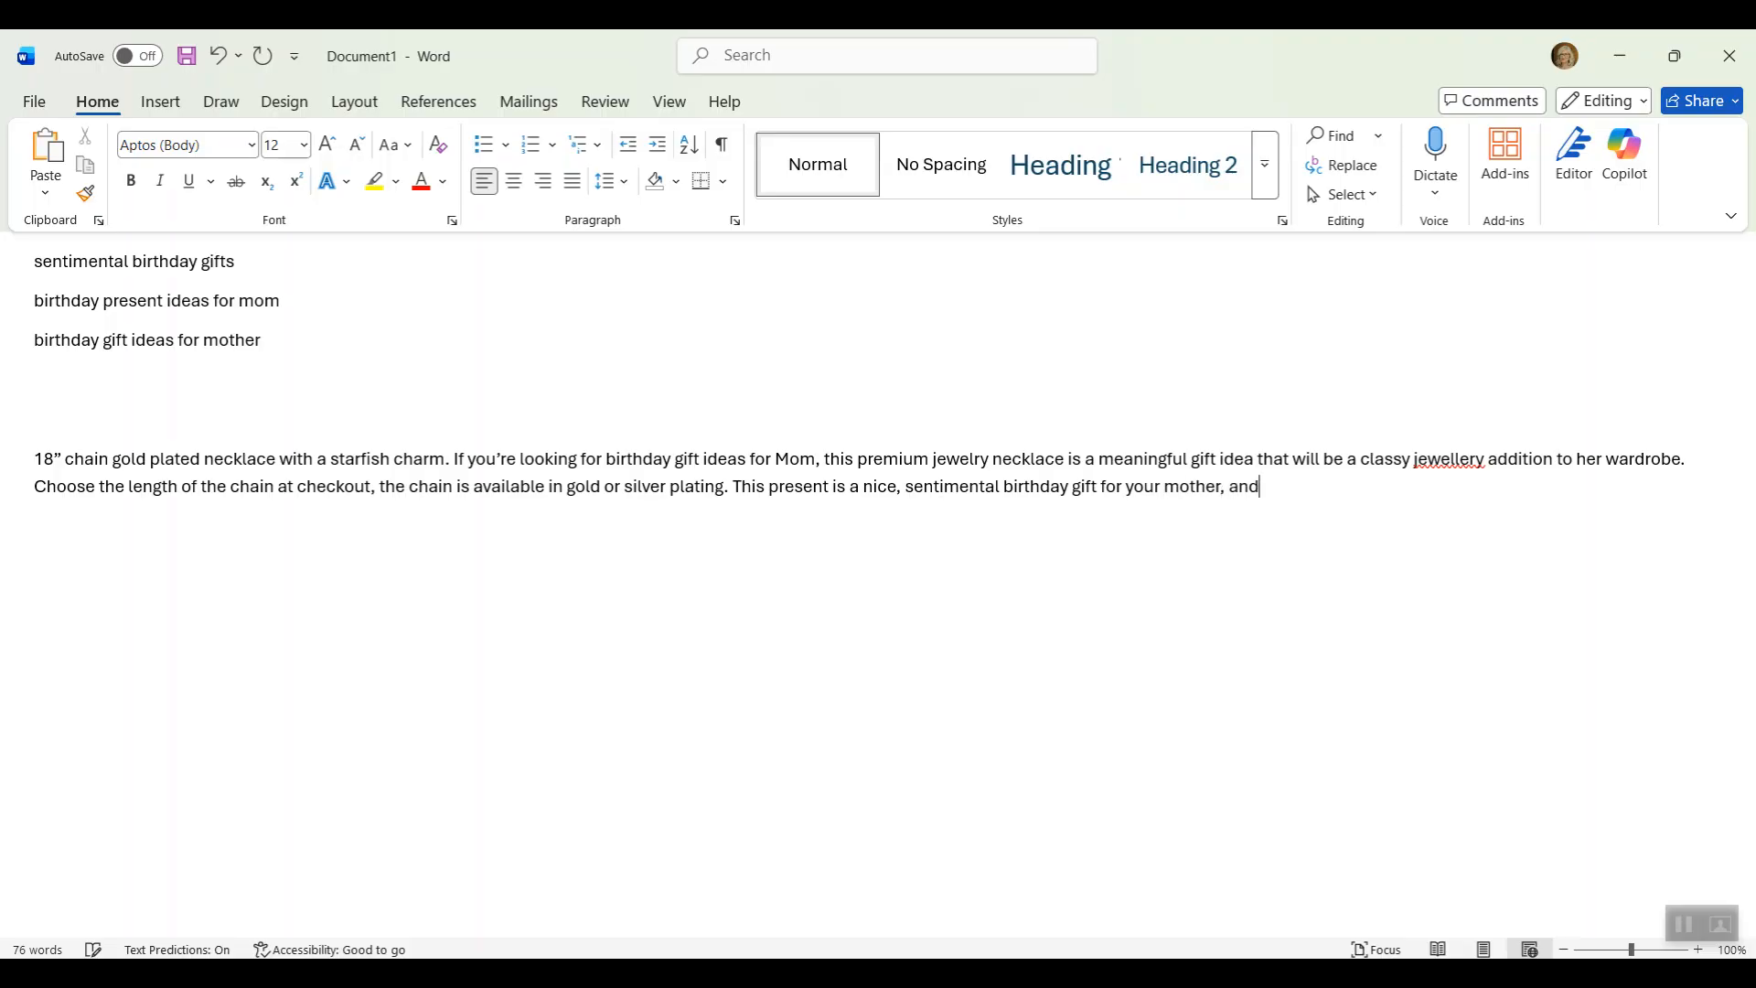
type(" will remind her of a")
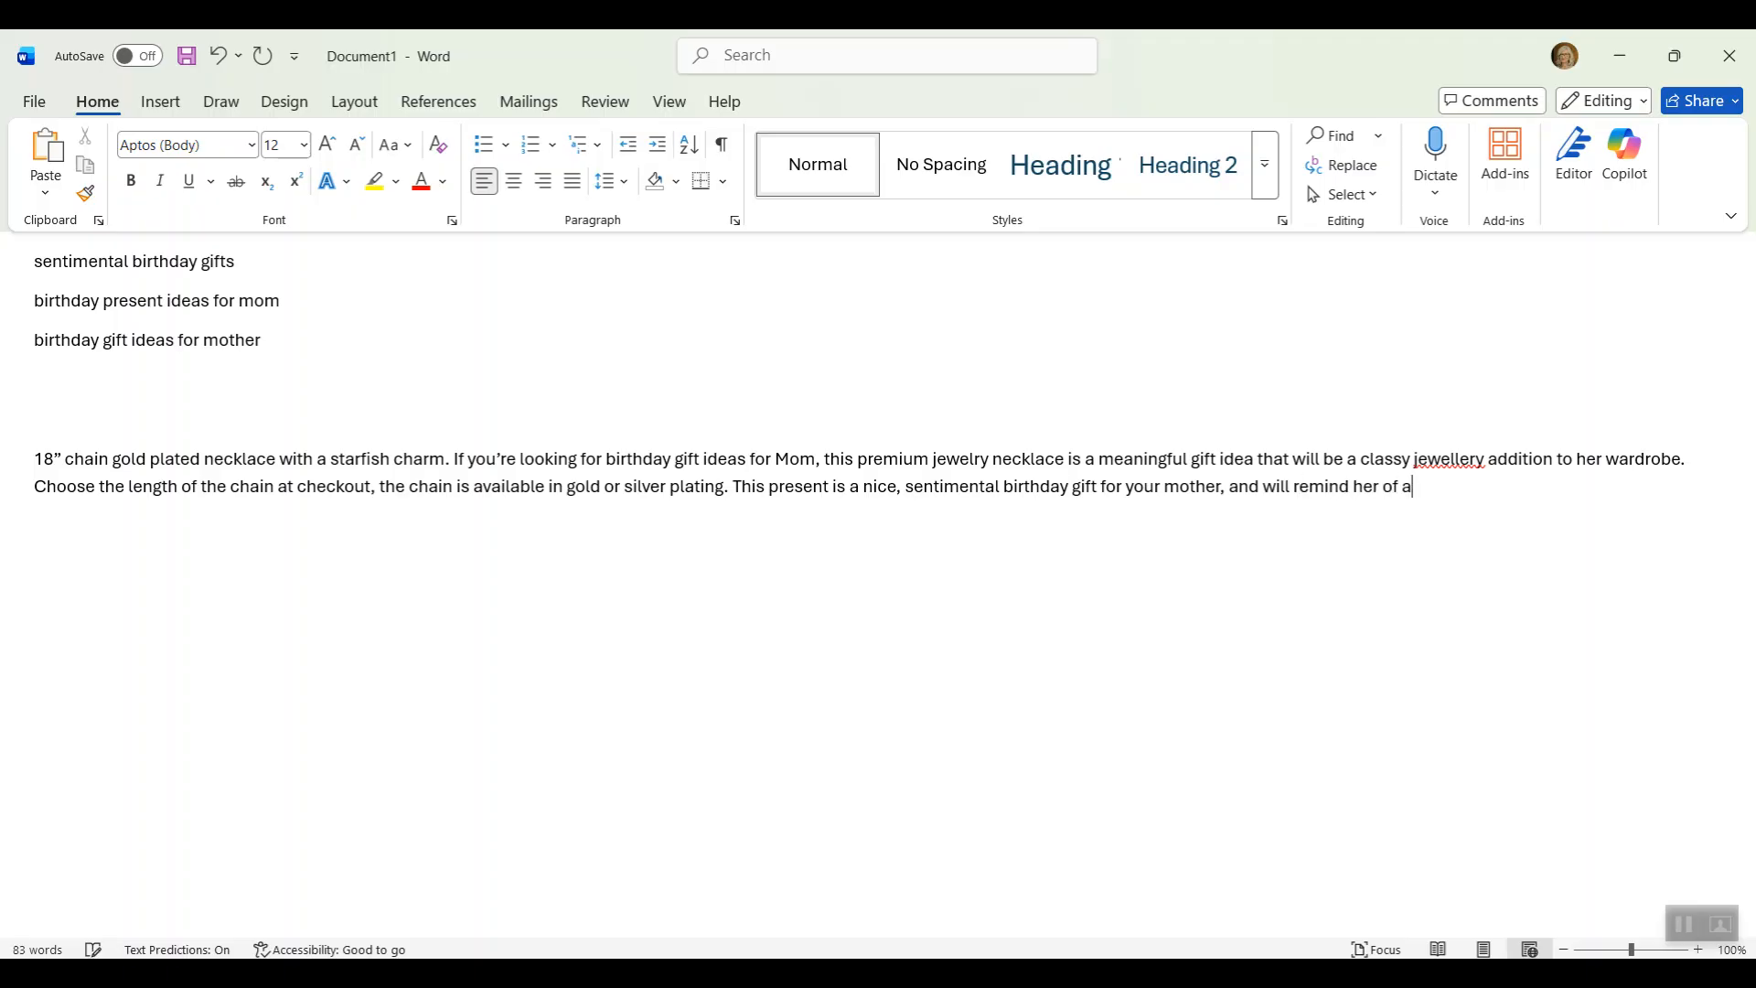
type(" family vacation")
type(".")
left_click_drag(331, 459, 388, 450)
left_click(565, 640)
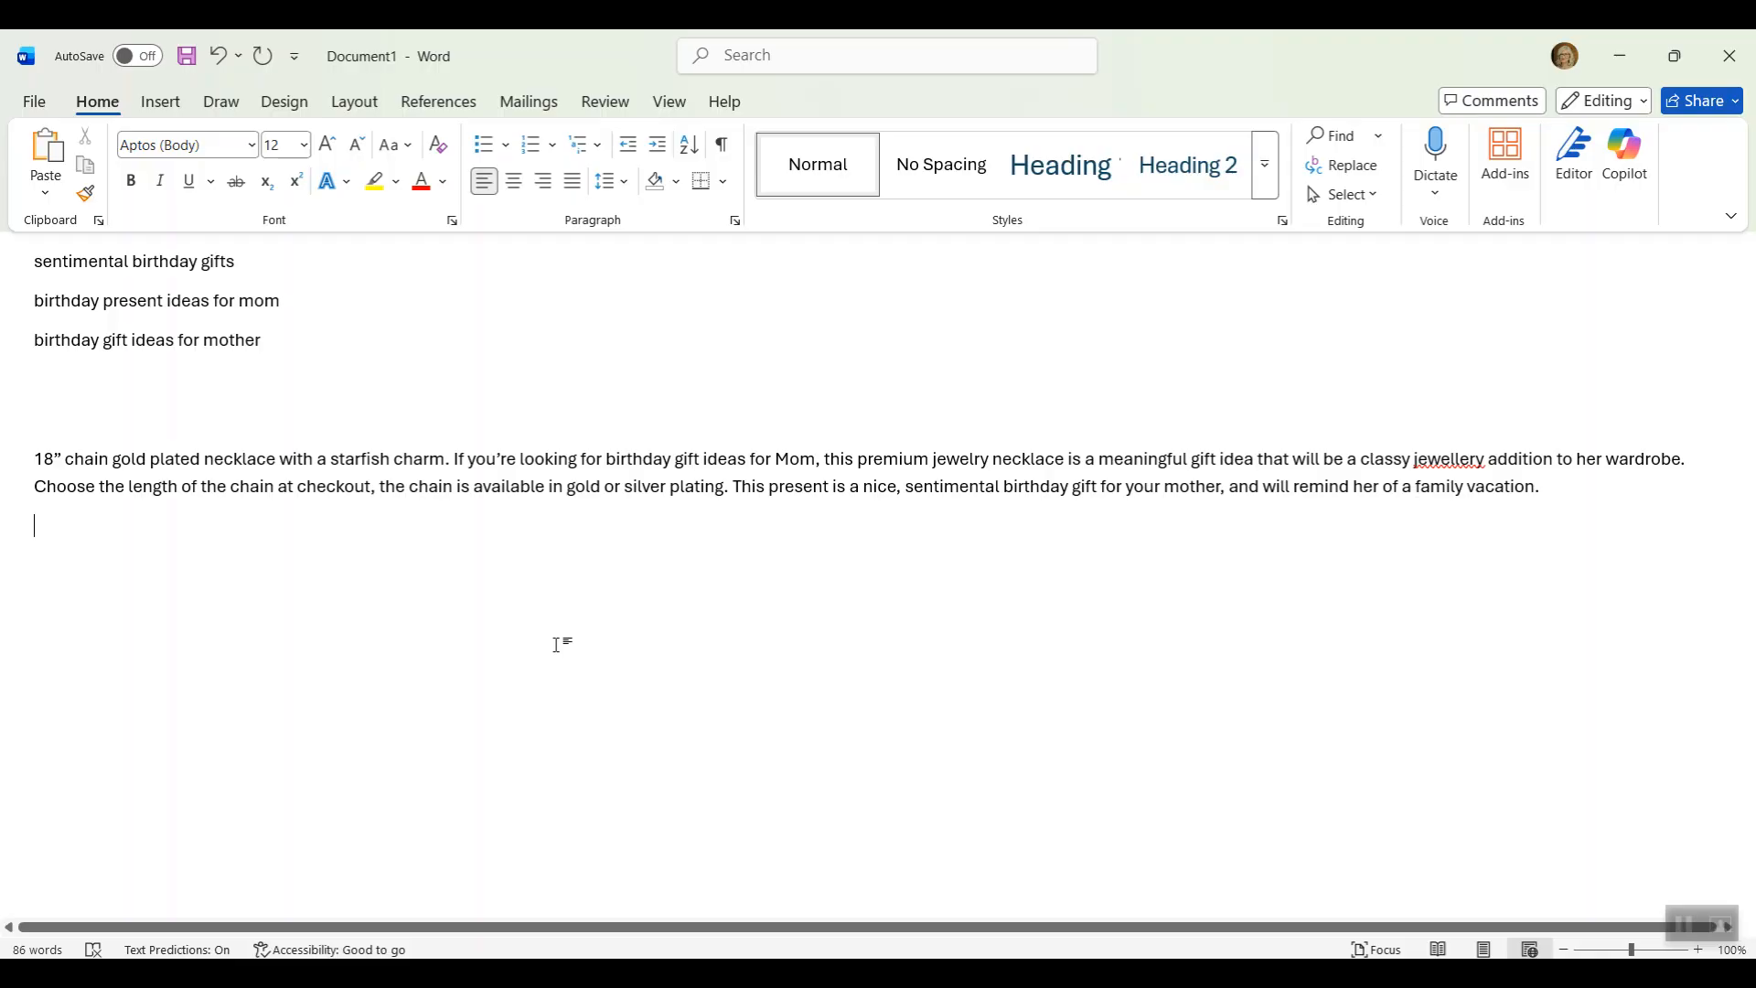
Delete the three remaining keywords above the description: sentimental birthday gifts, birthday present ideas for mom, and birthday gift ideas for mother
left_click_drag(156, 300, 106, 298)
left_click_drag(261, 341, 203, 340)
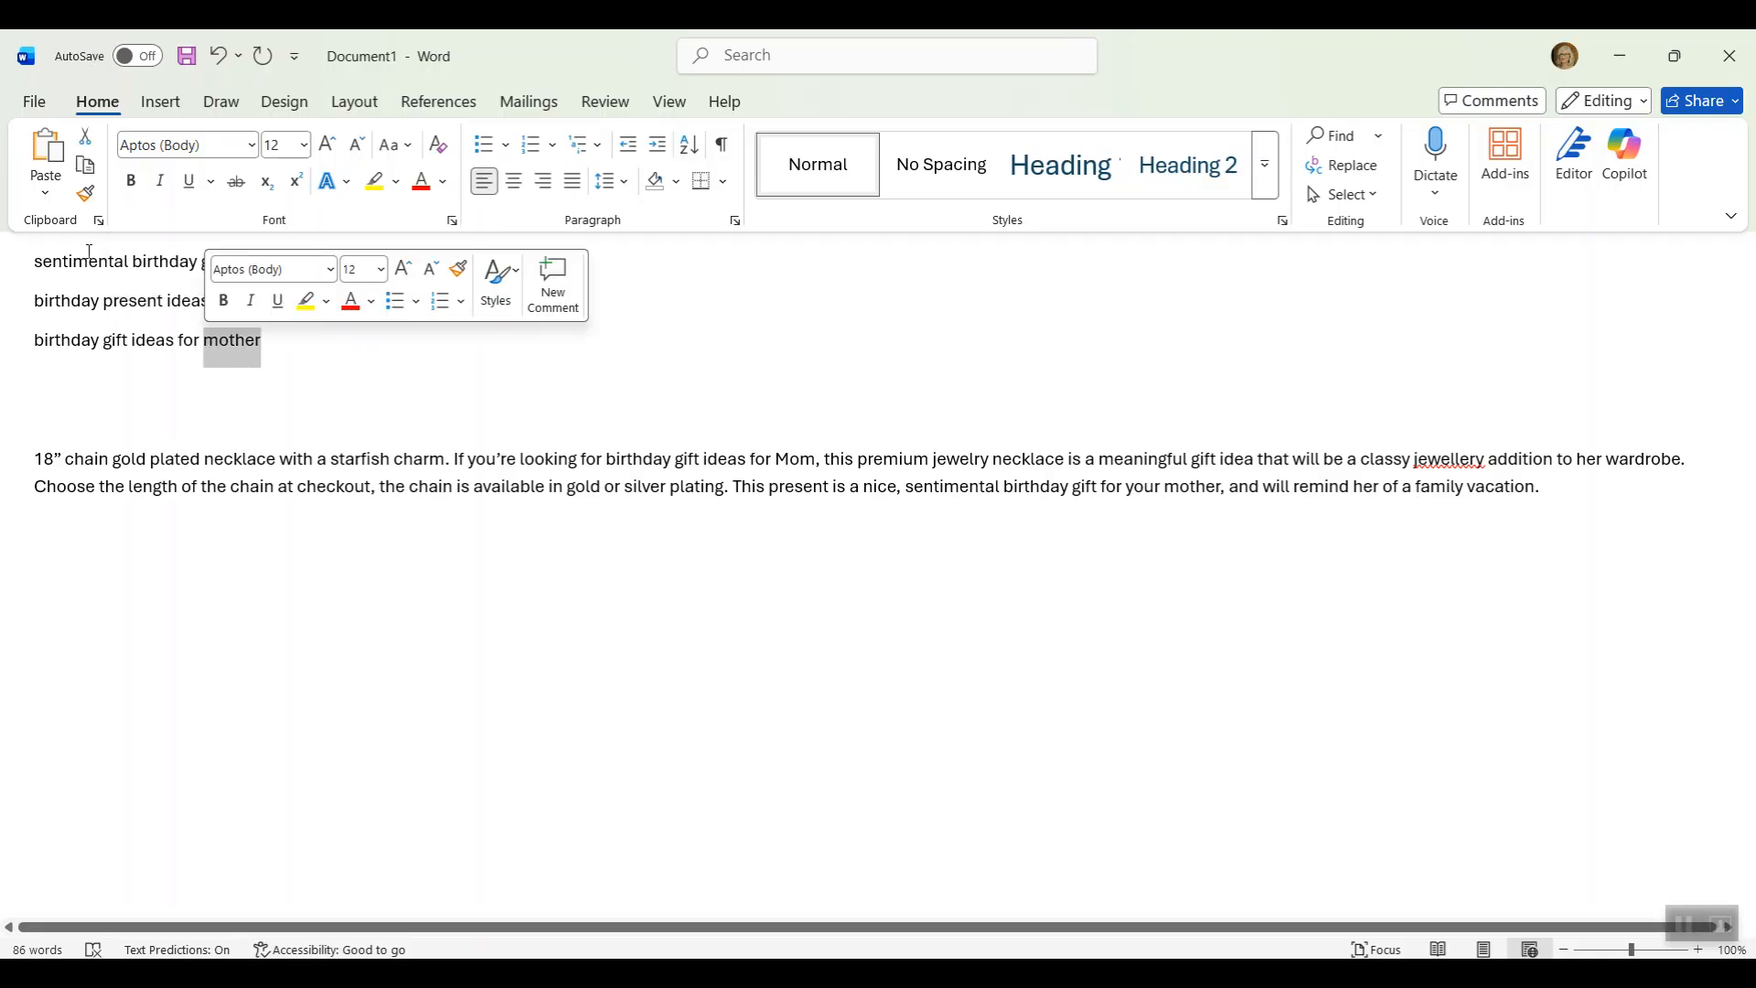
left_click_drag(35, 261, 249, 263)
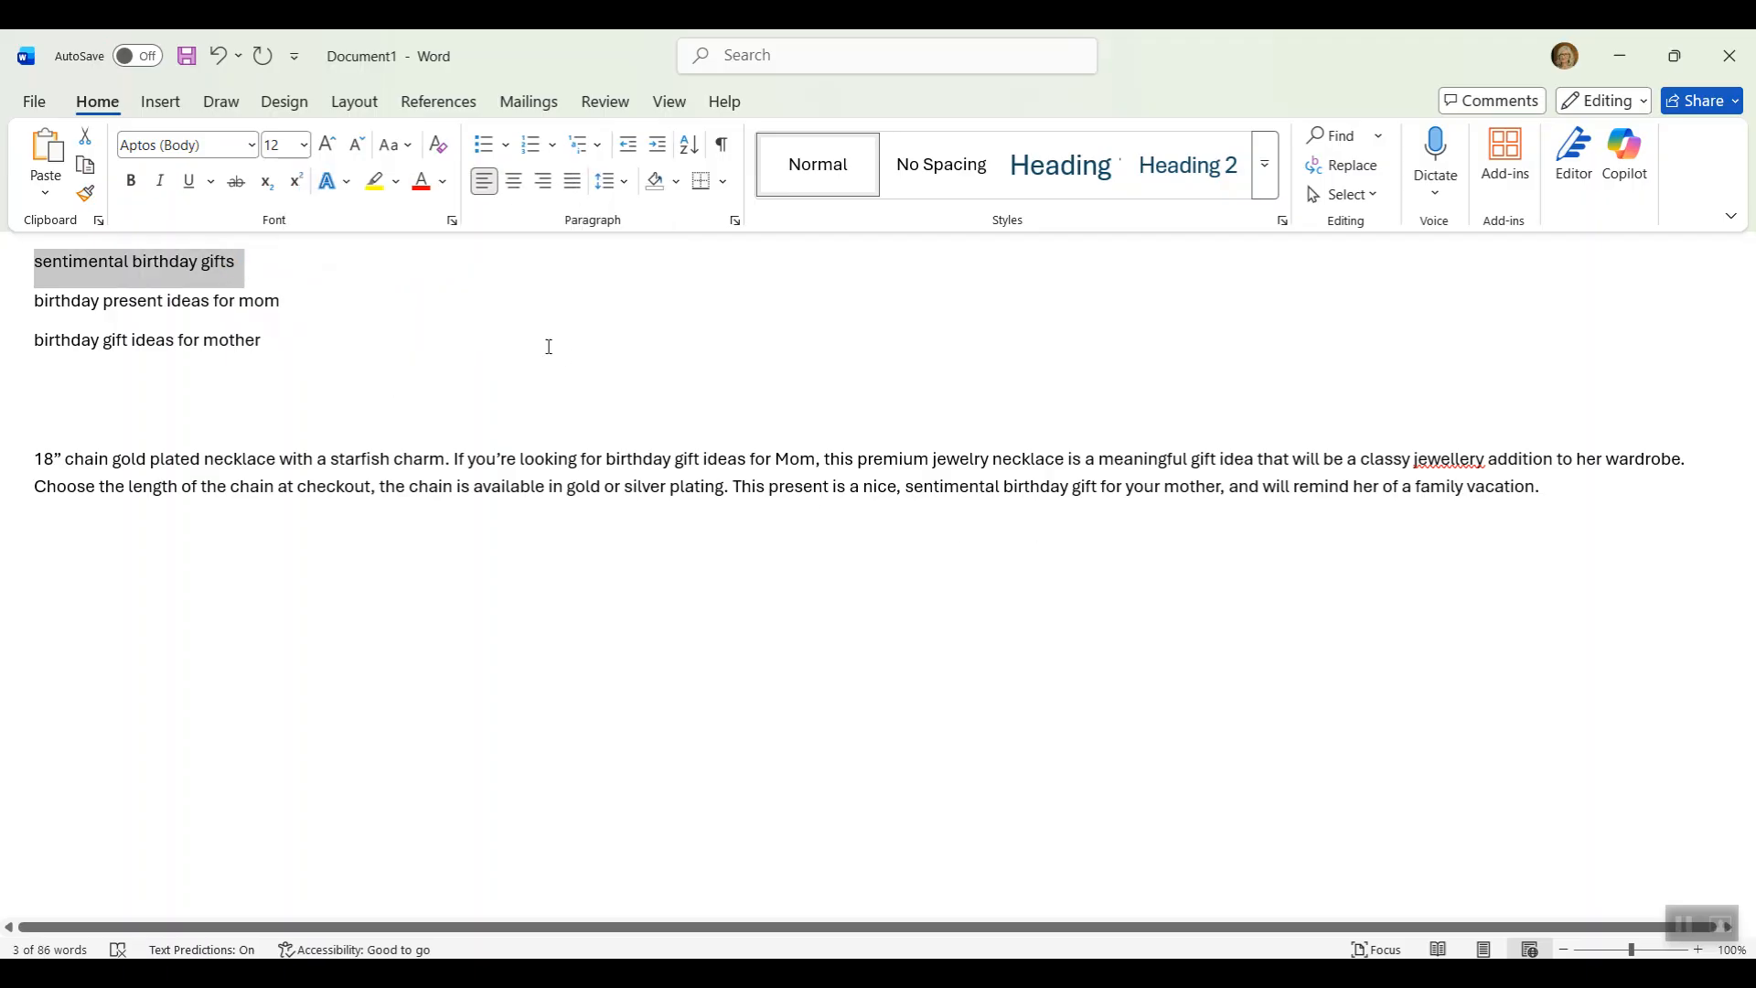
left_click_drag(264, 341, 47, 279)
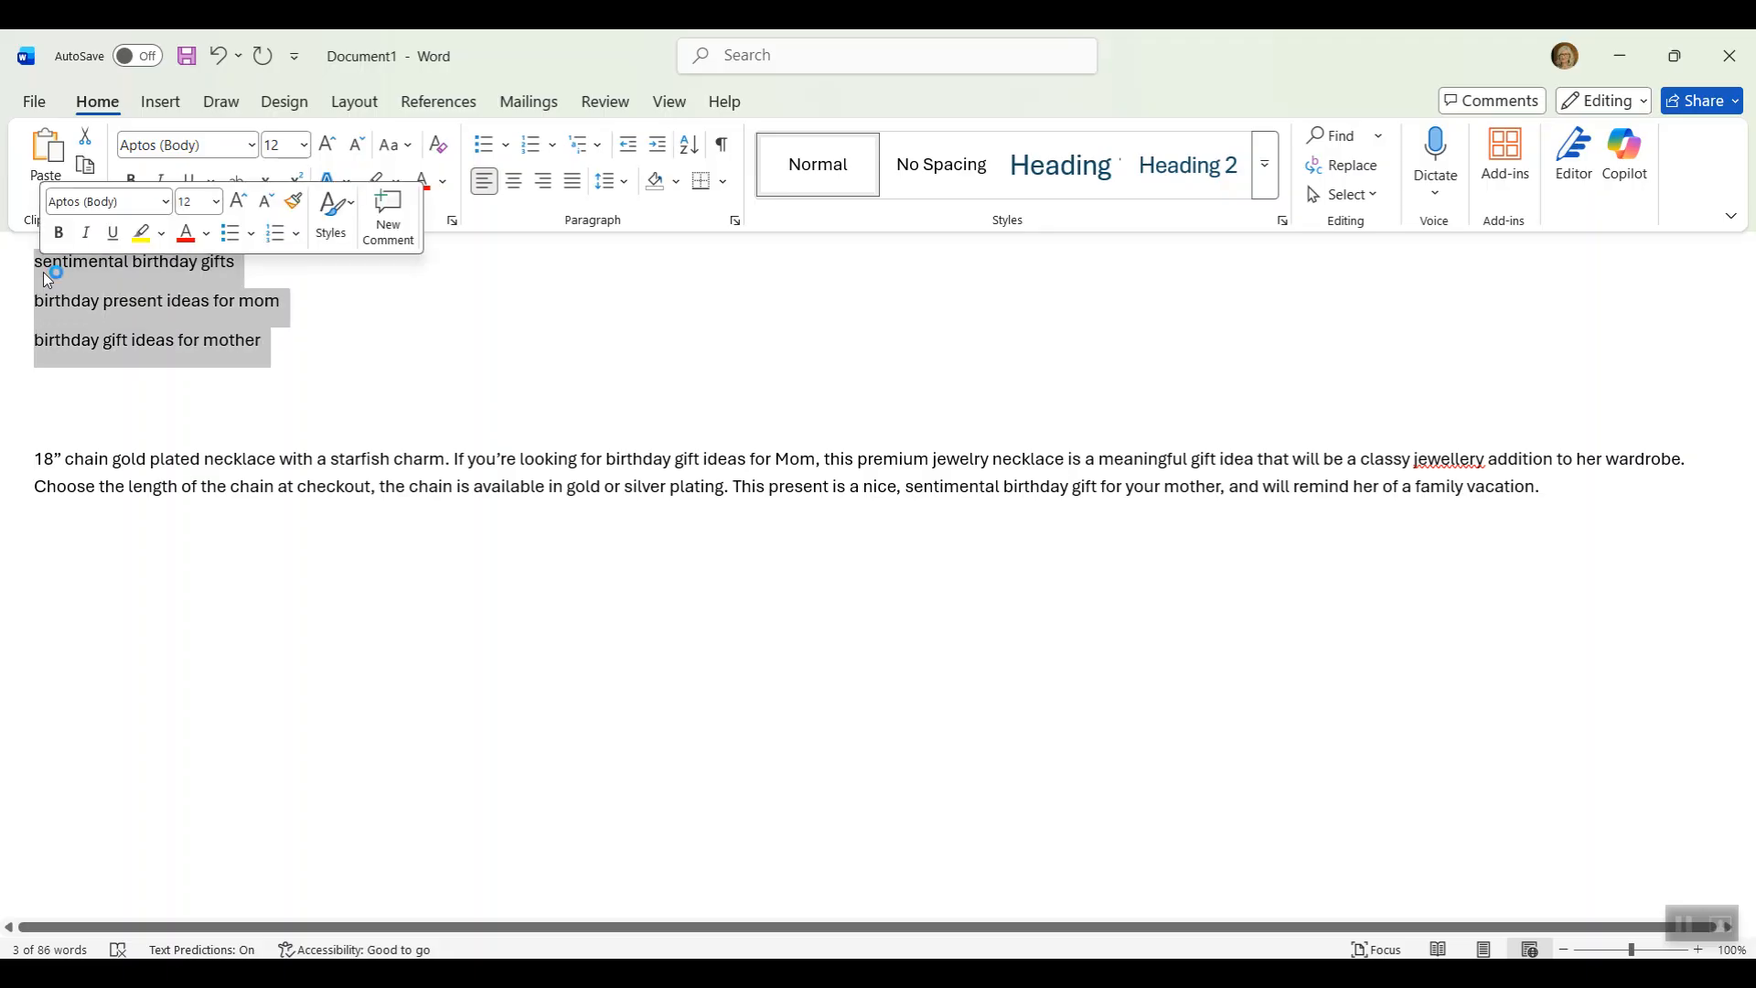
key("BackSpace")
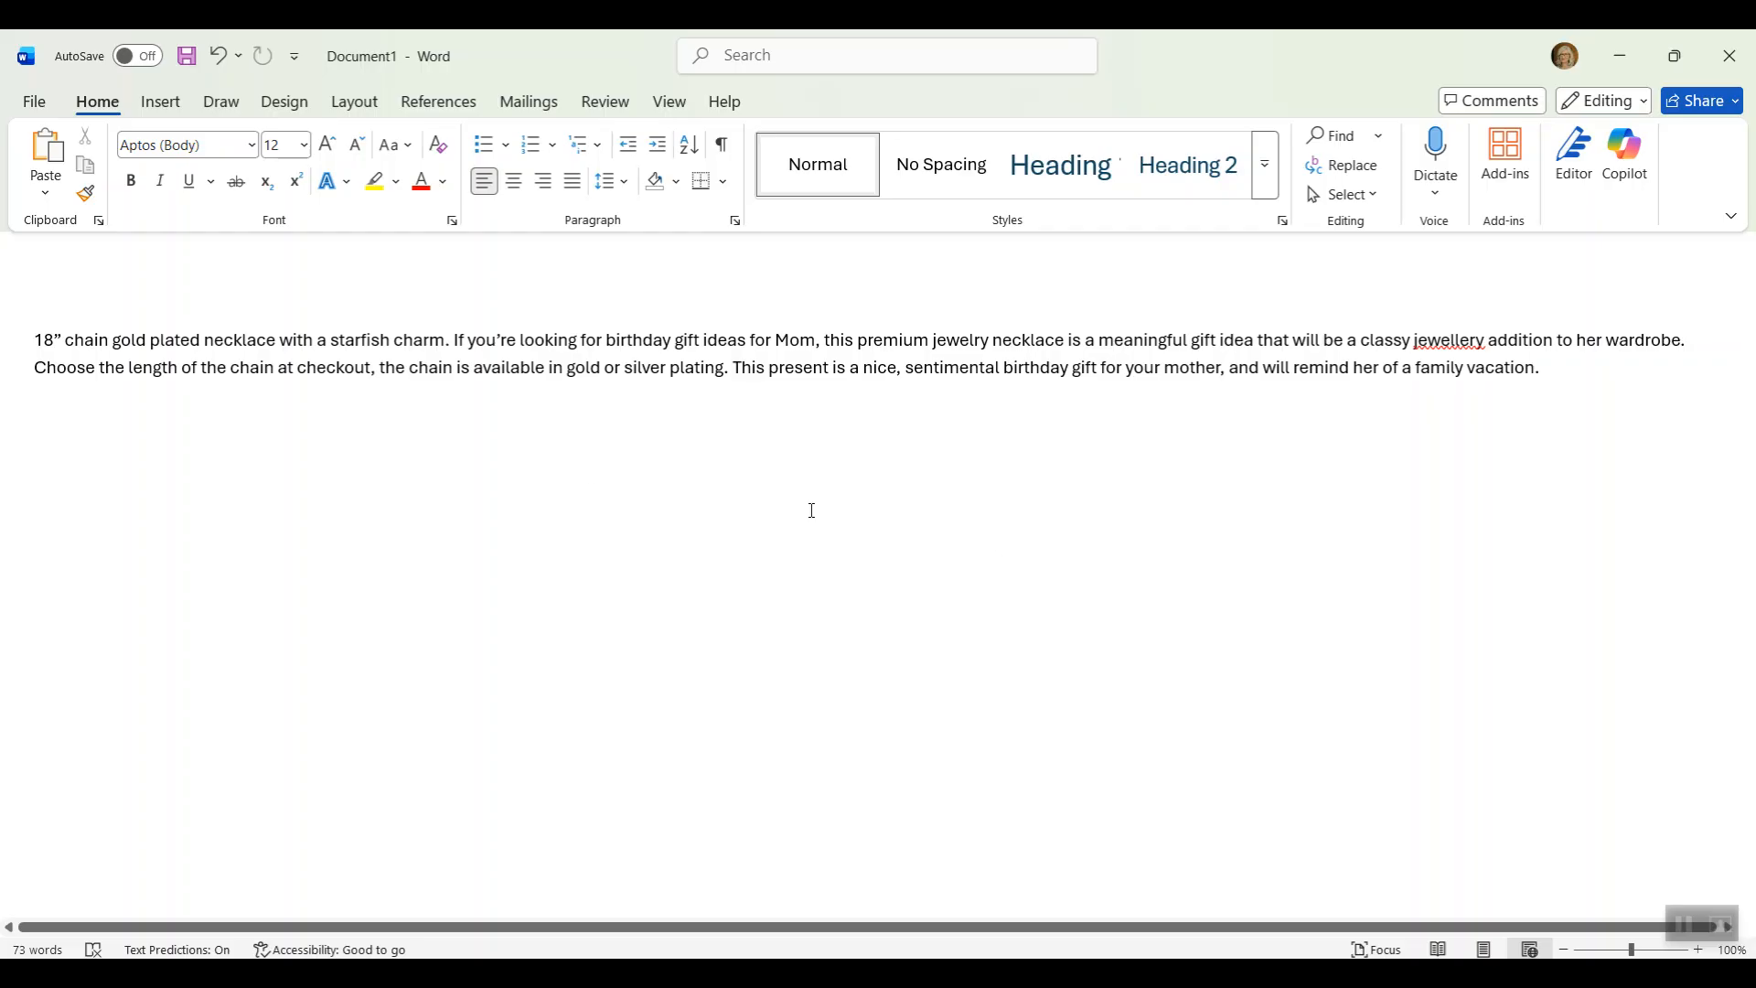
Move the sentence starting "If you're looking for birthday gift ideas for Mom" to just before "This present is a nice, sentimental birthday gift"
left_click_drag(39, 320, 1625, 375)
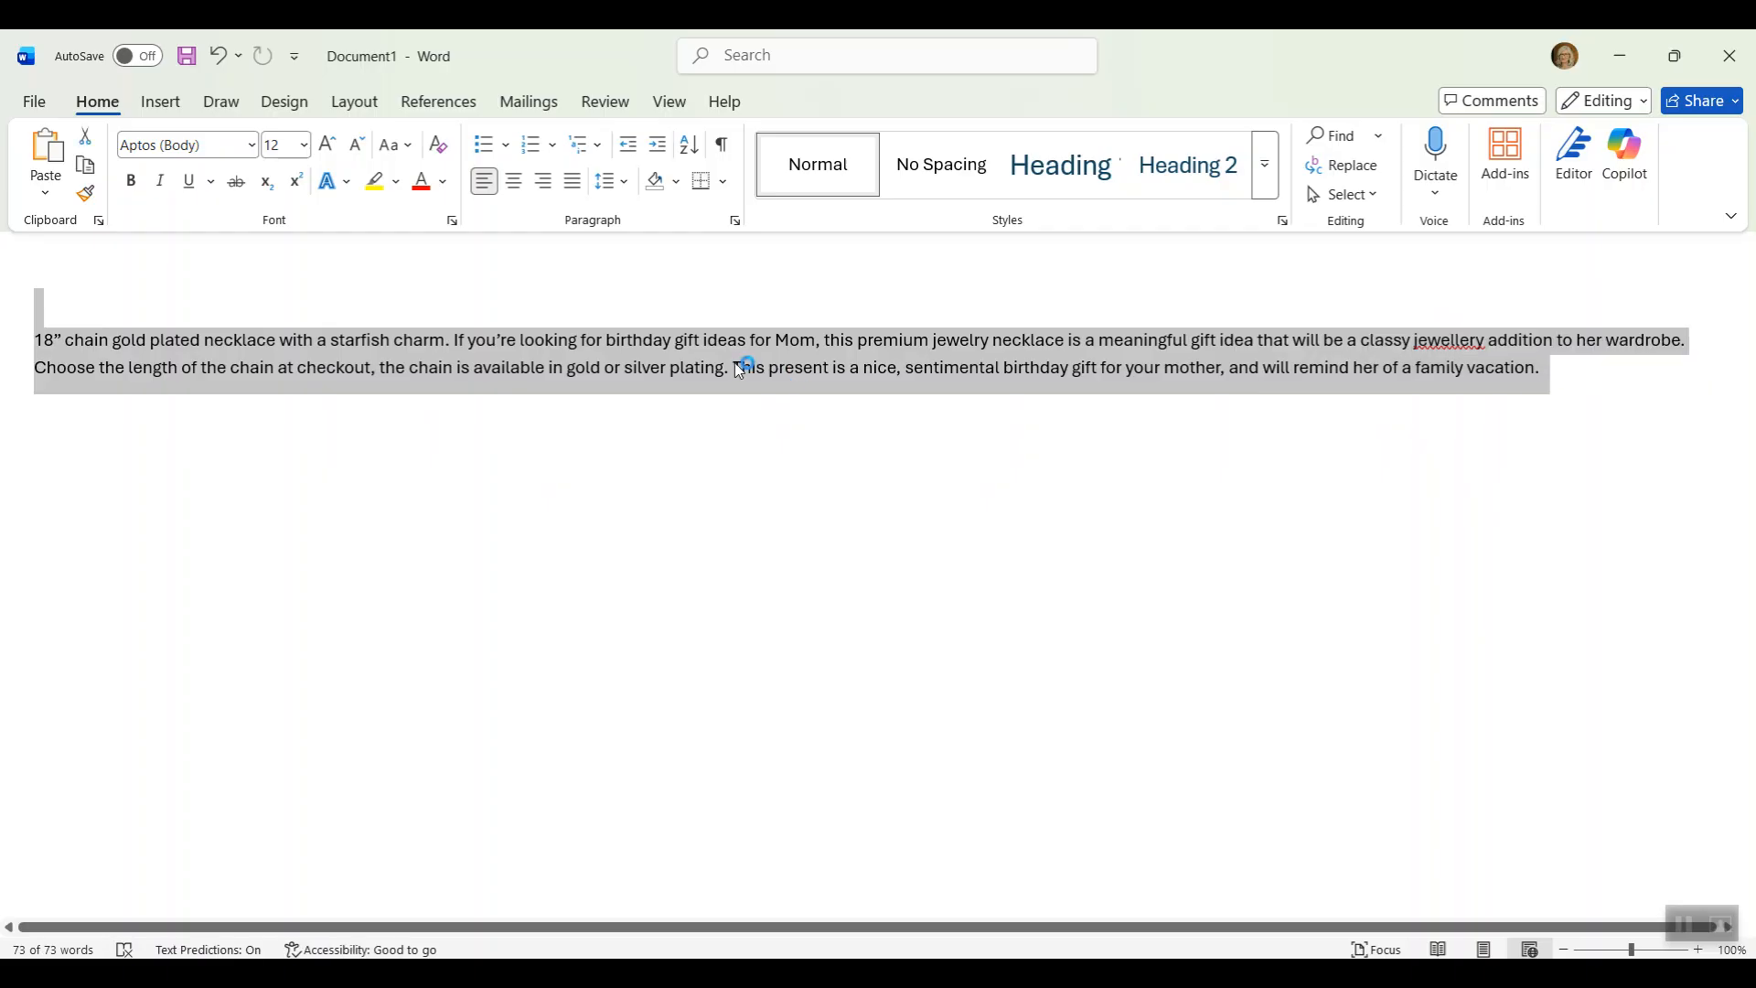
left_click(828, 344)
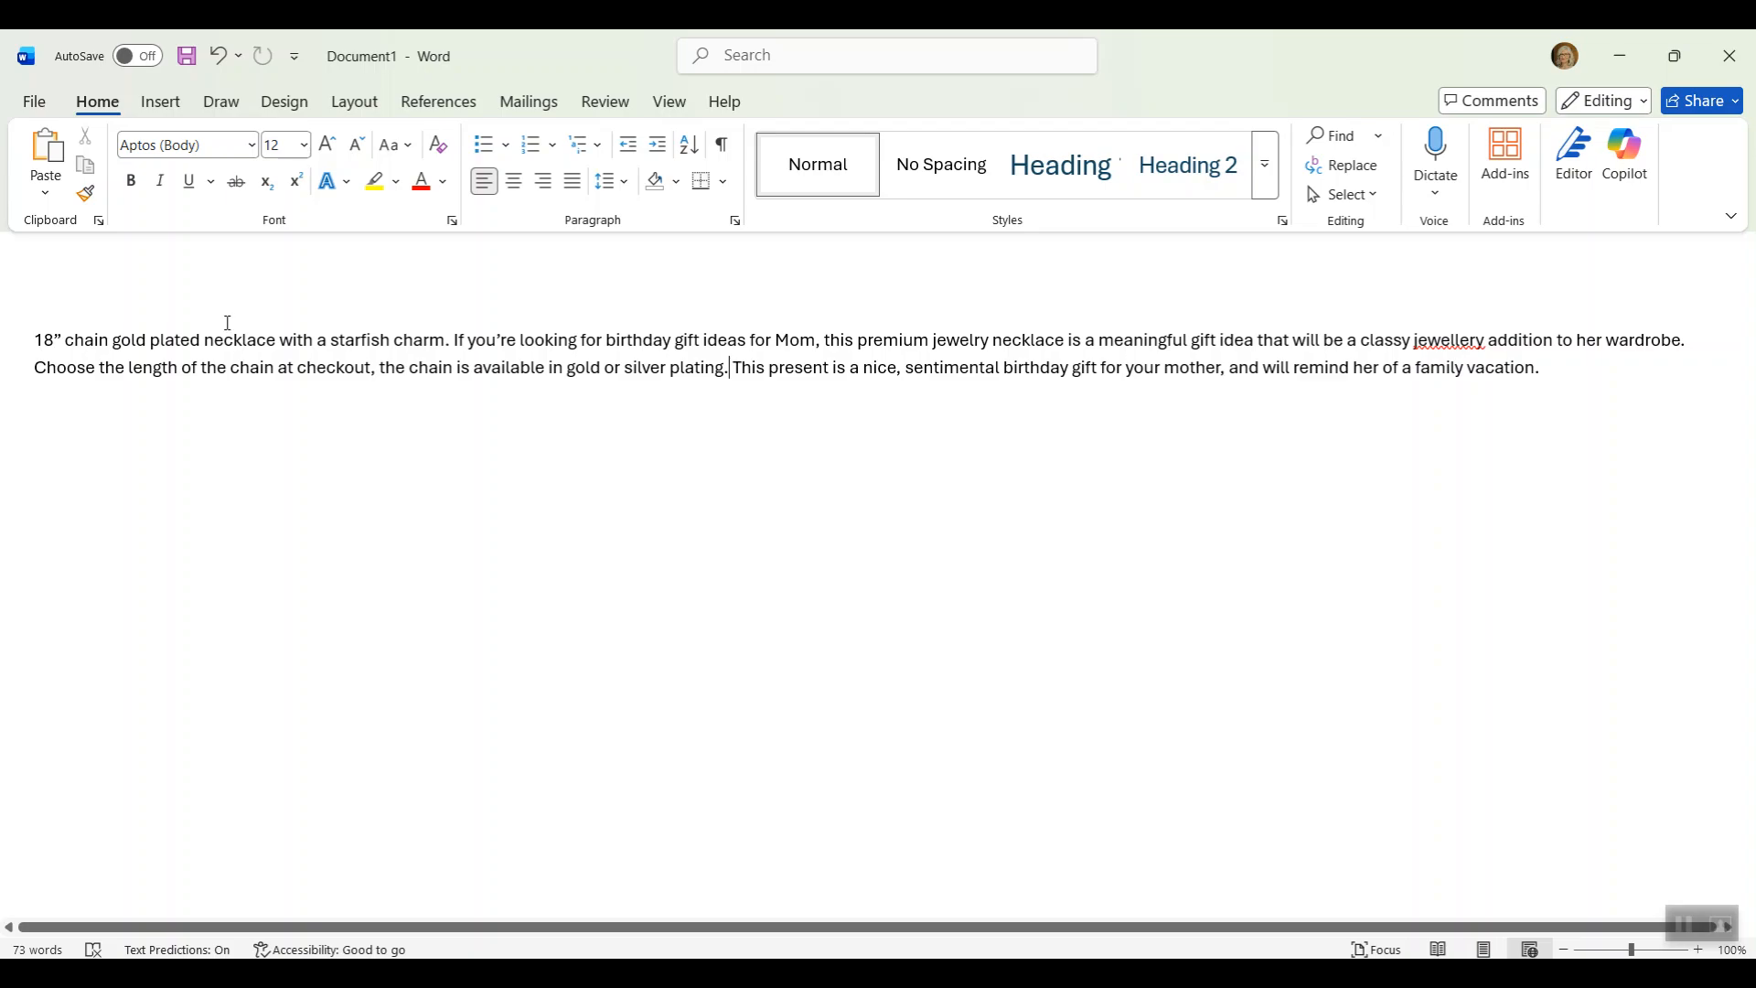
left_click_drag(468, 340, 1675, 338)
key("ctrl+c")
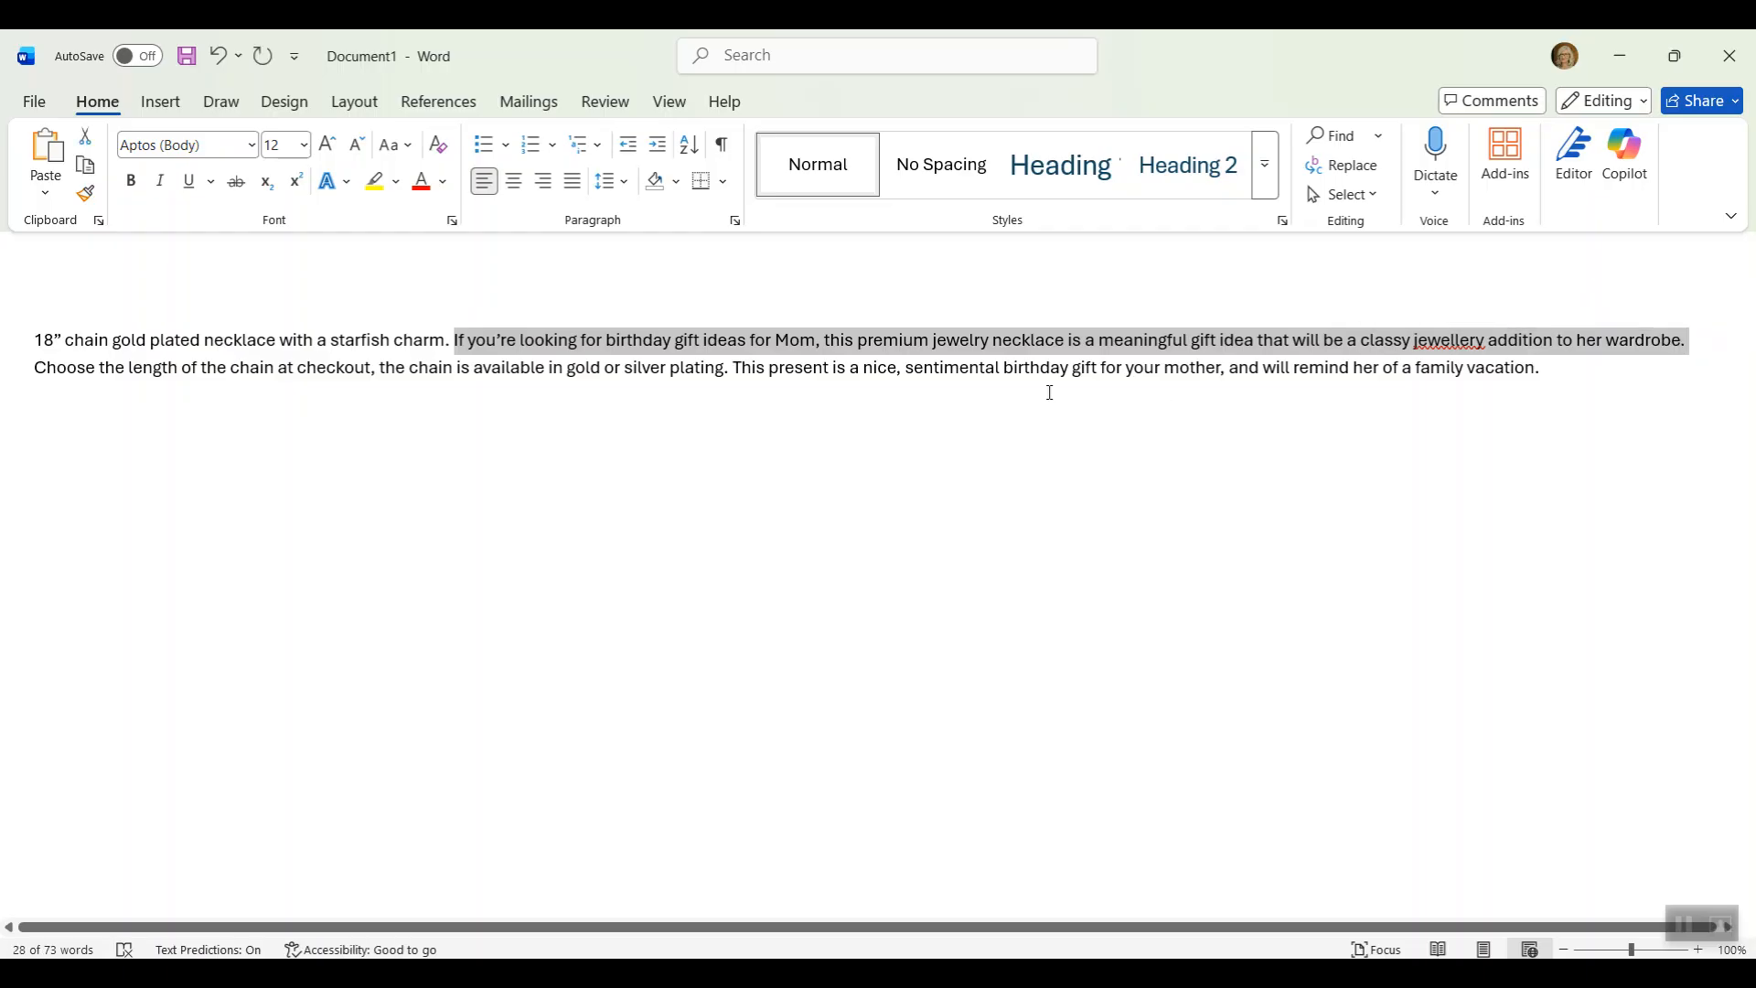
key("BackSpace")
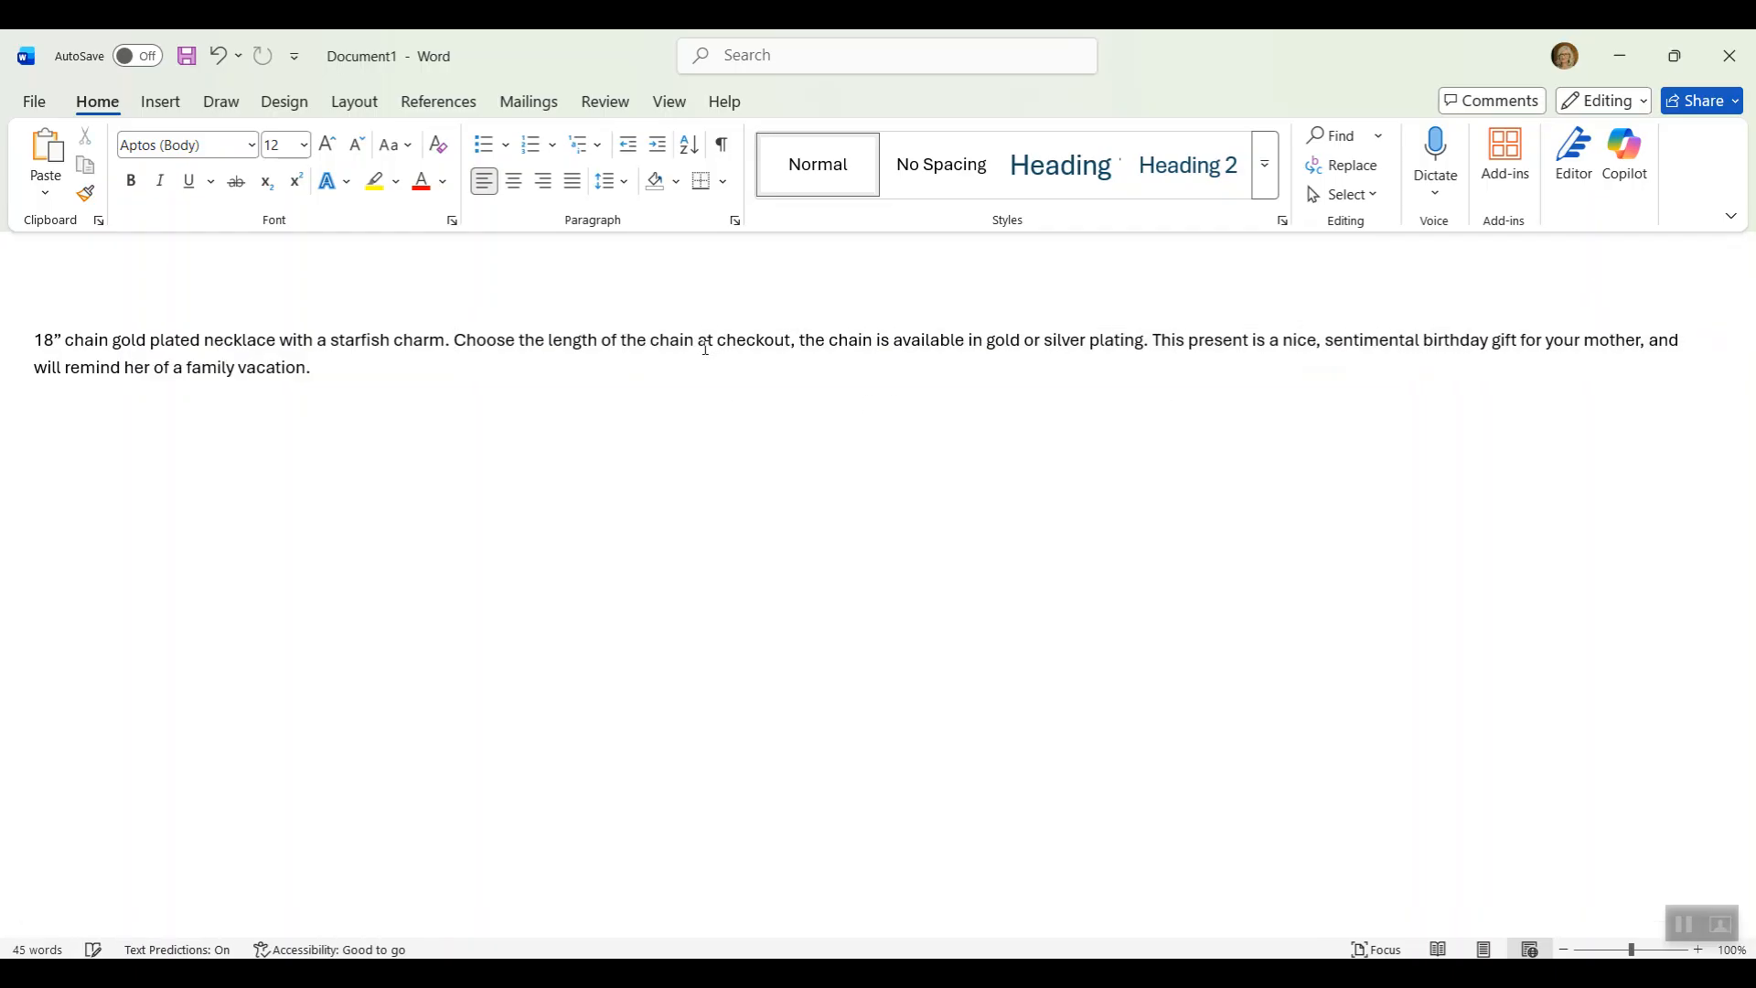
left_click(1153, 341)
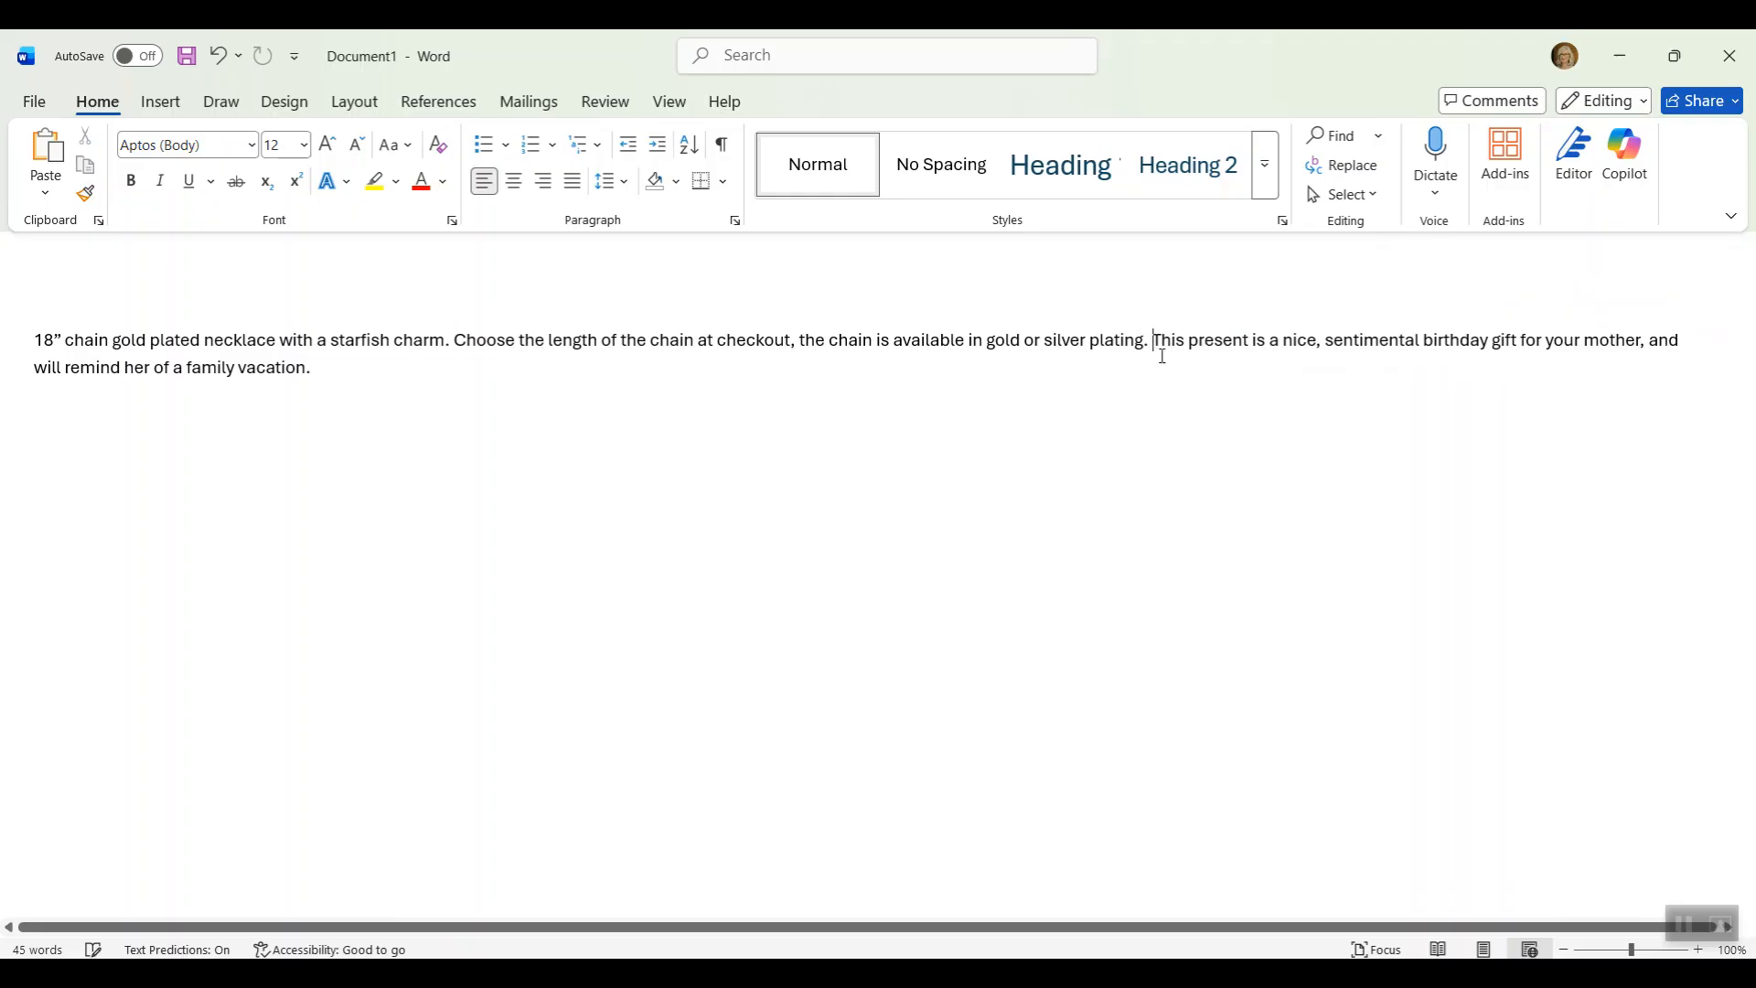
key("ctrl+v")
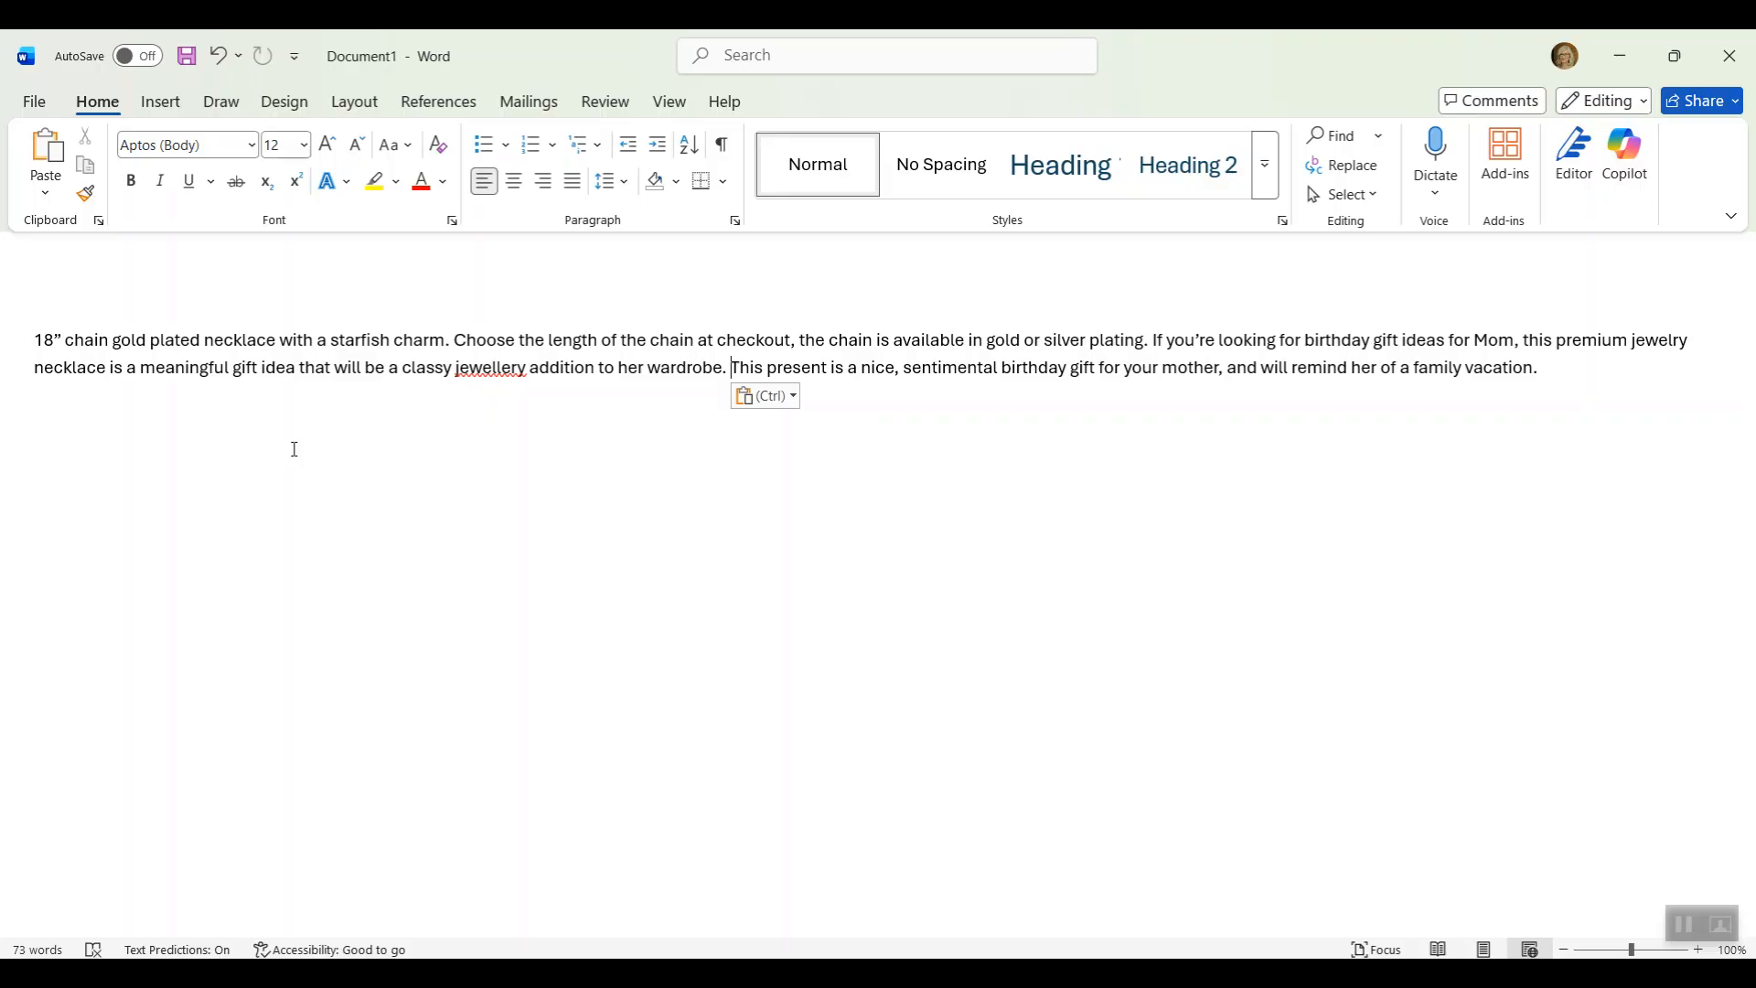
Review the completed description, checking the product details at its start and the keyword-based gift sentences that follow them
double_click(495, 367)
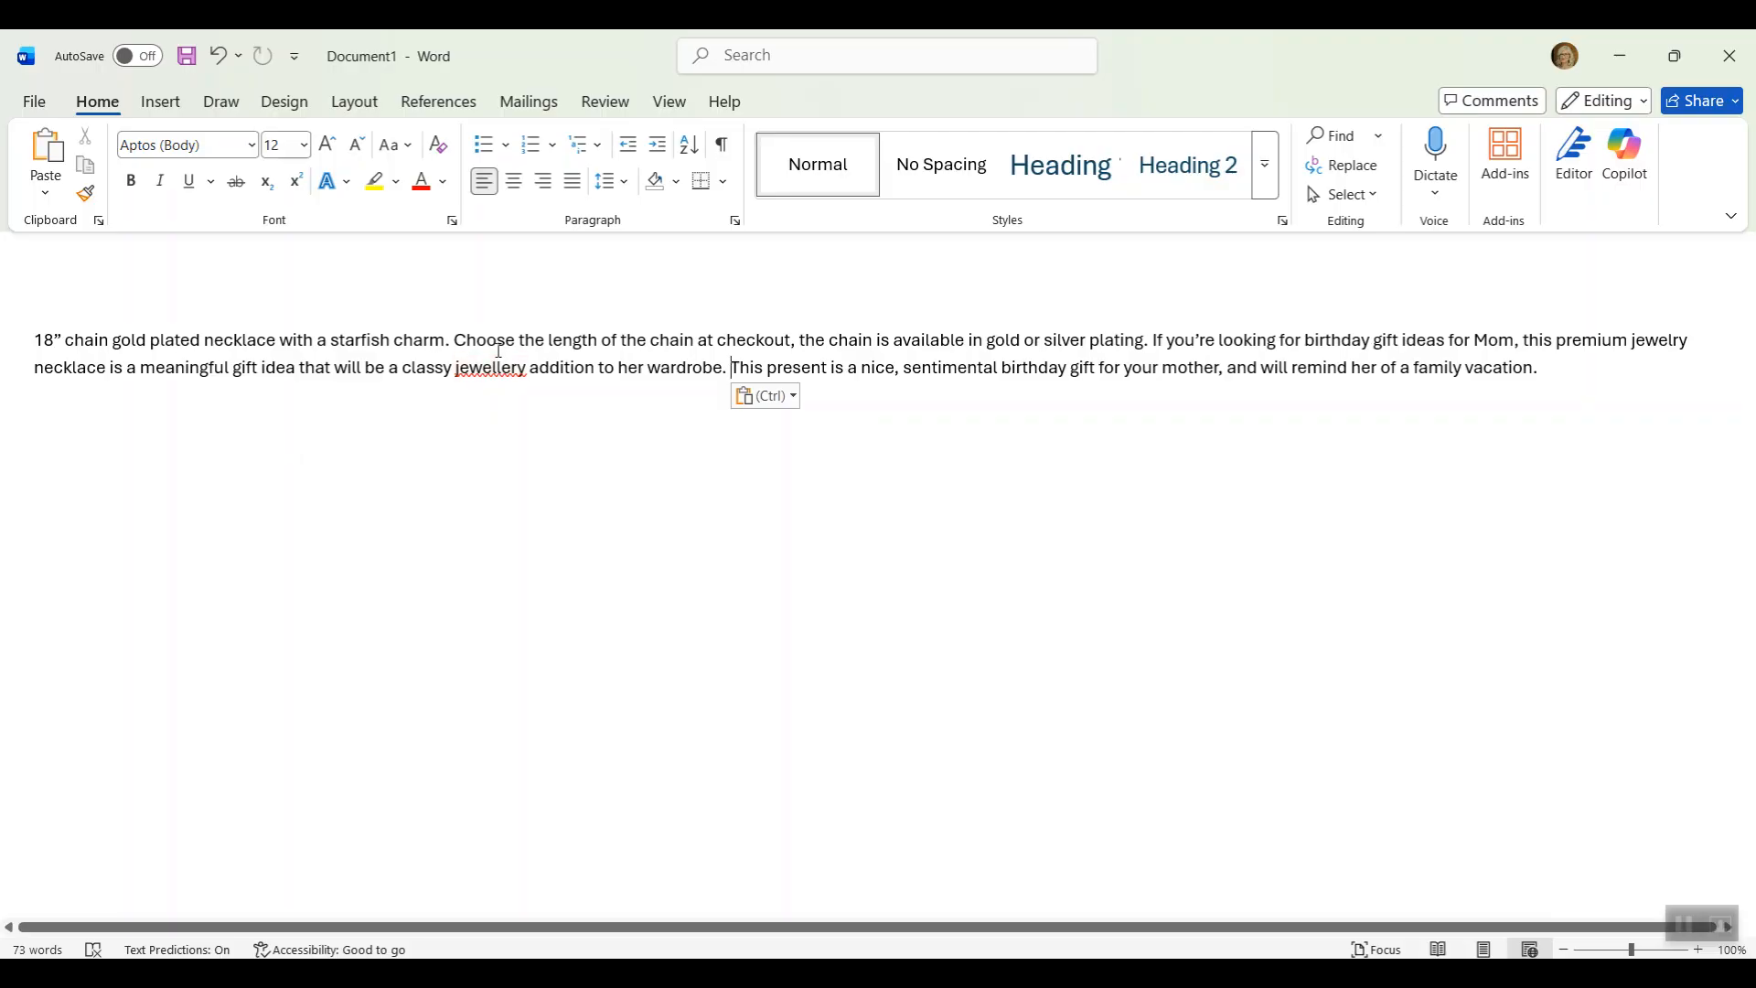
left_click_drag(81, 340, 761, 327)
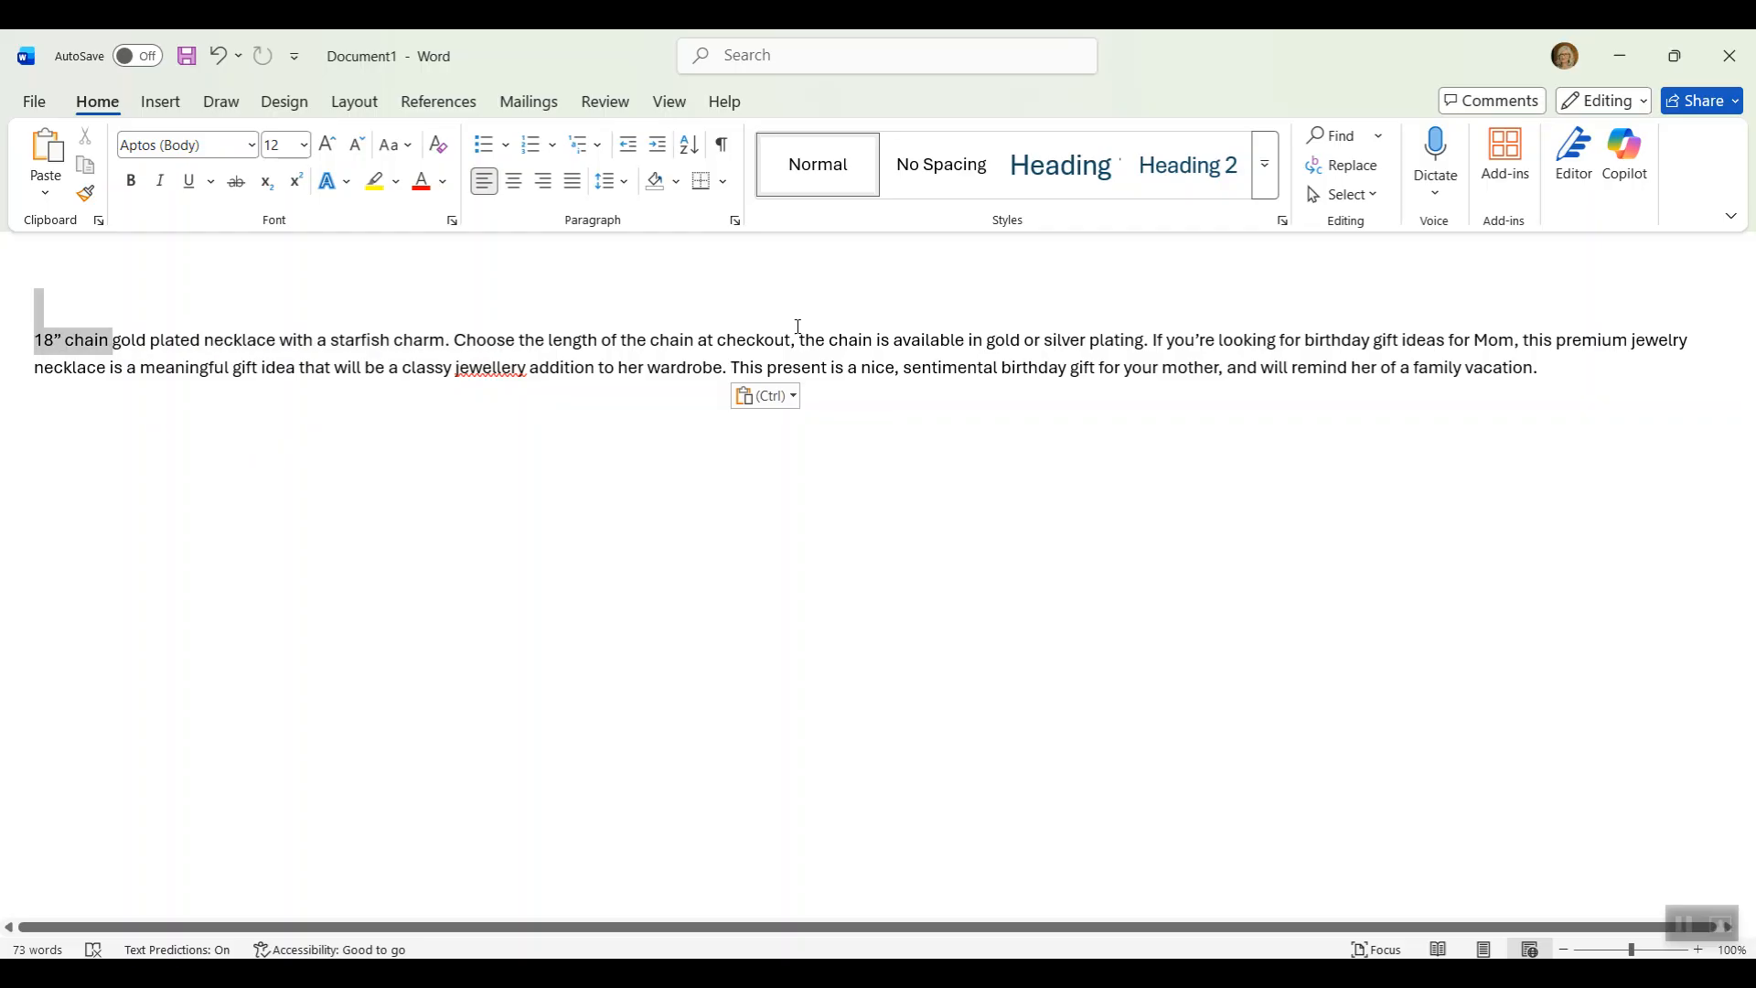
left_click_drag(986, 323, 1134, 340)
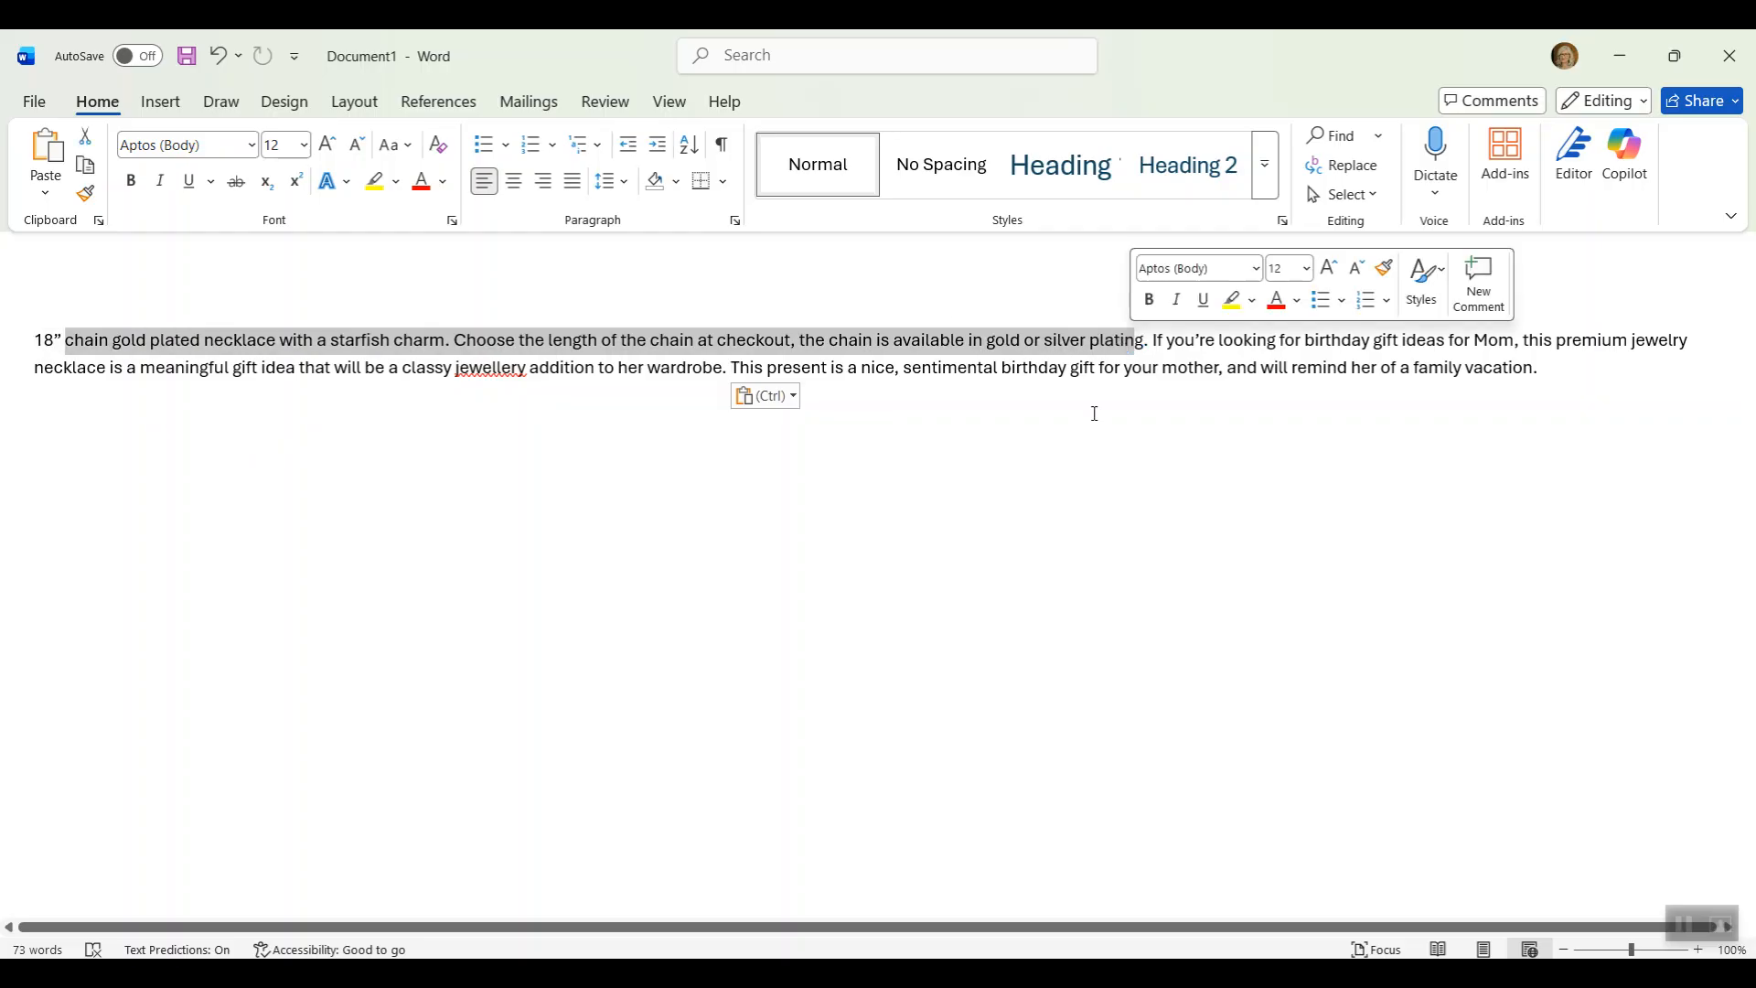
left_click(772, 622)
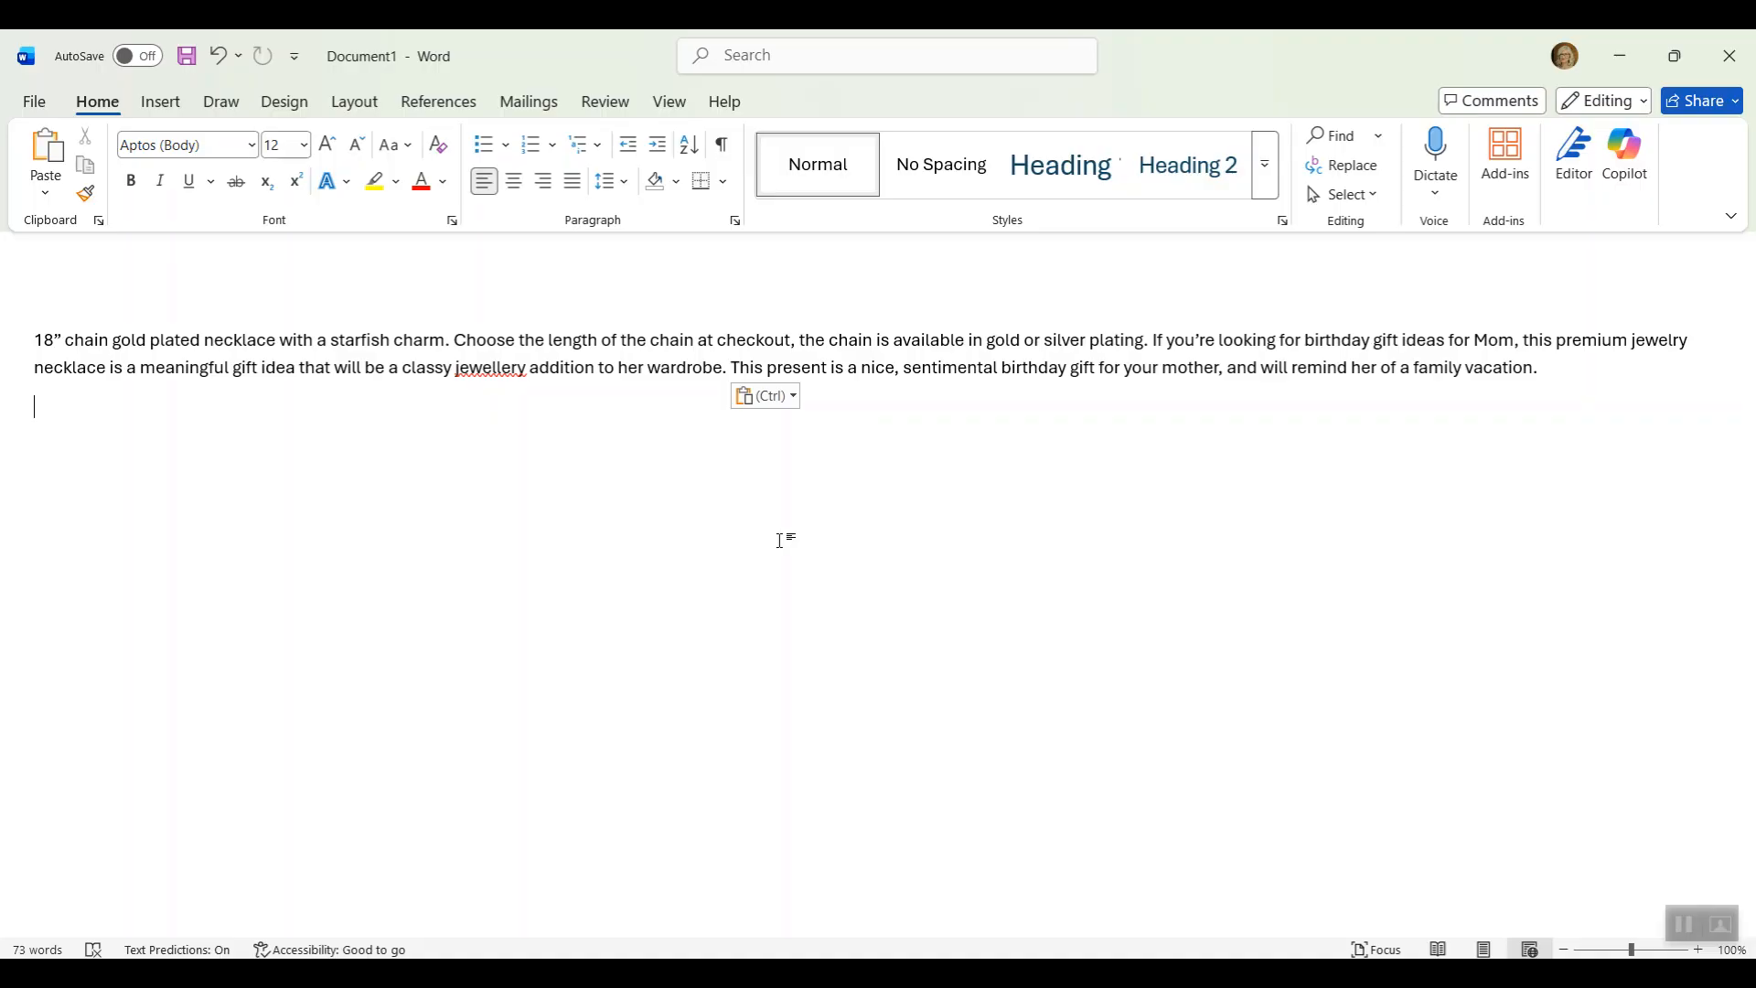
left_click_drag(1546, 368, 1153, 340)
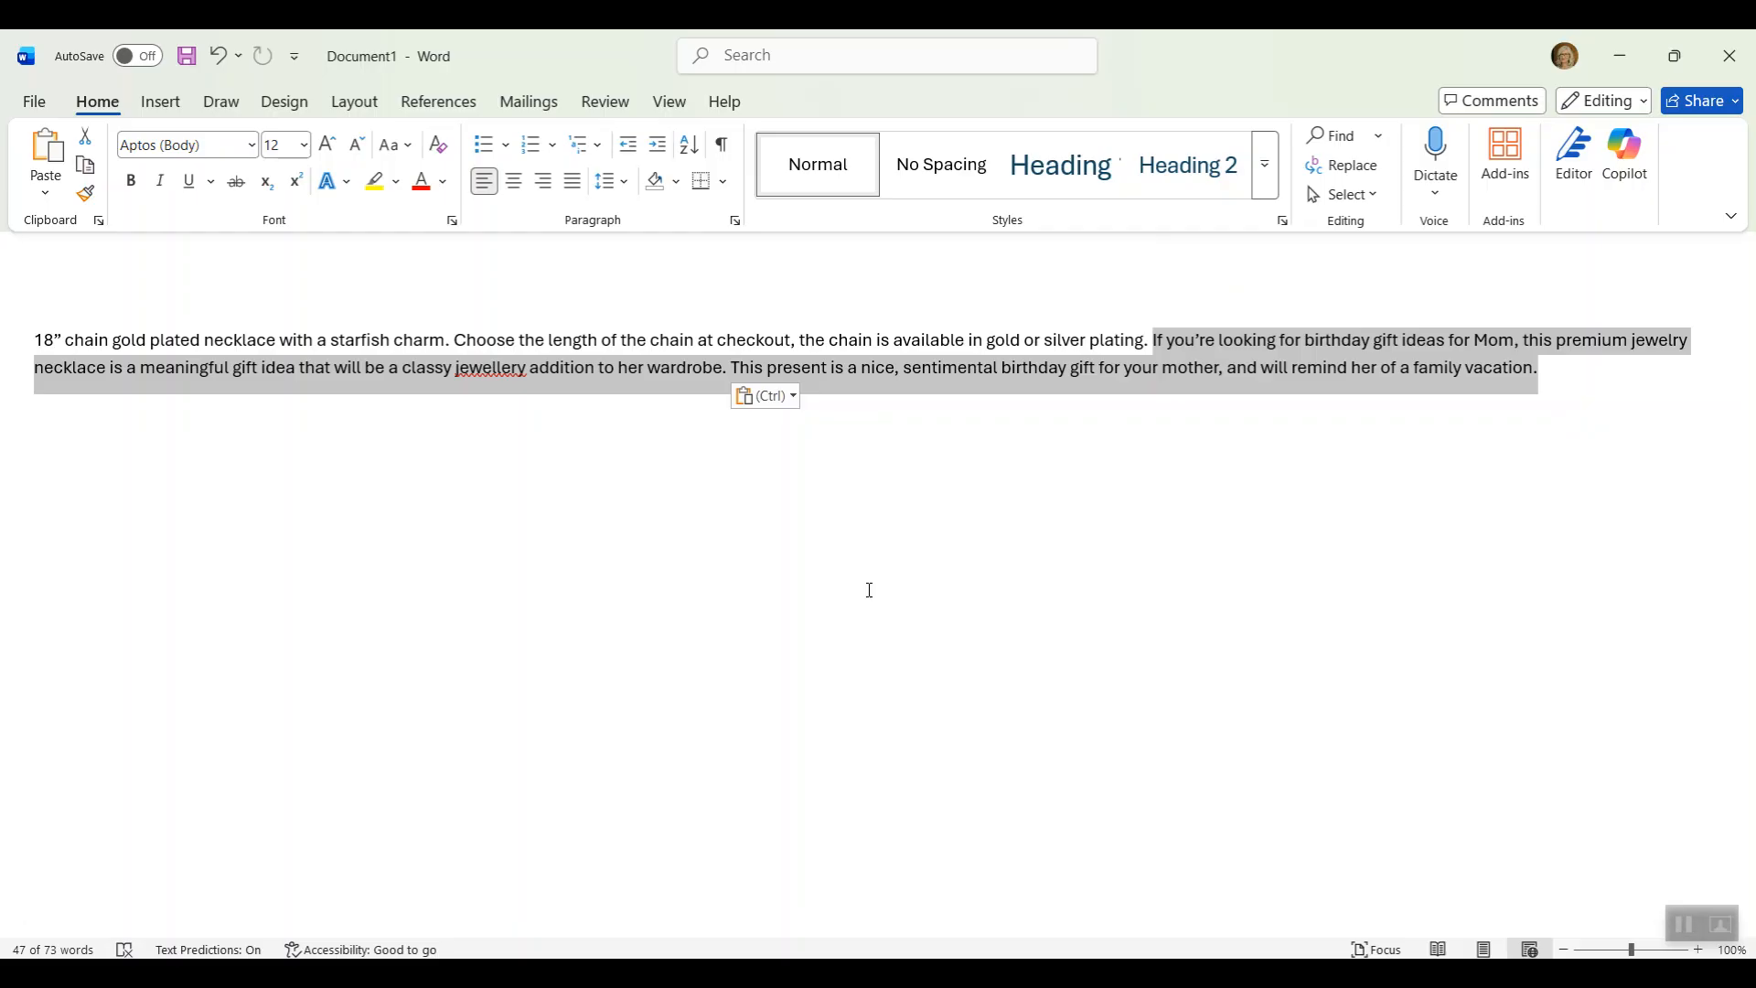
left_click(1262, 592)
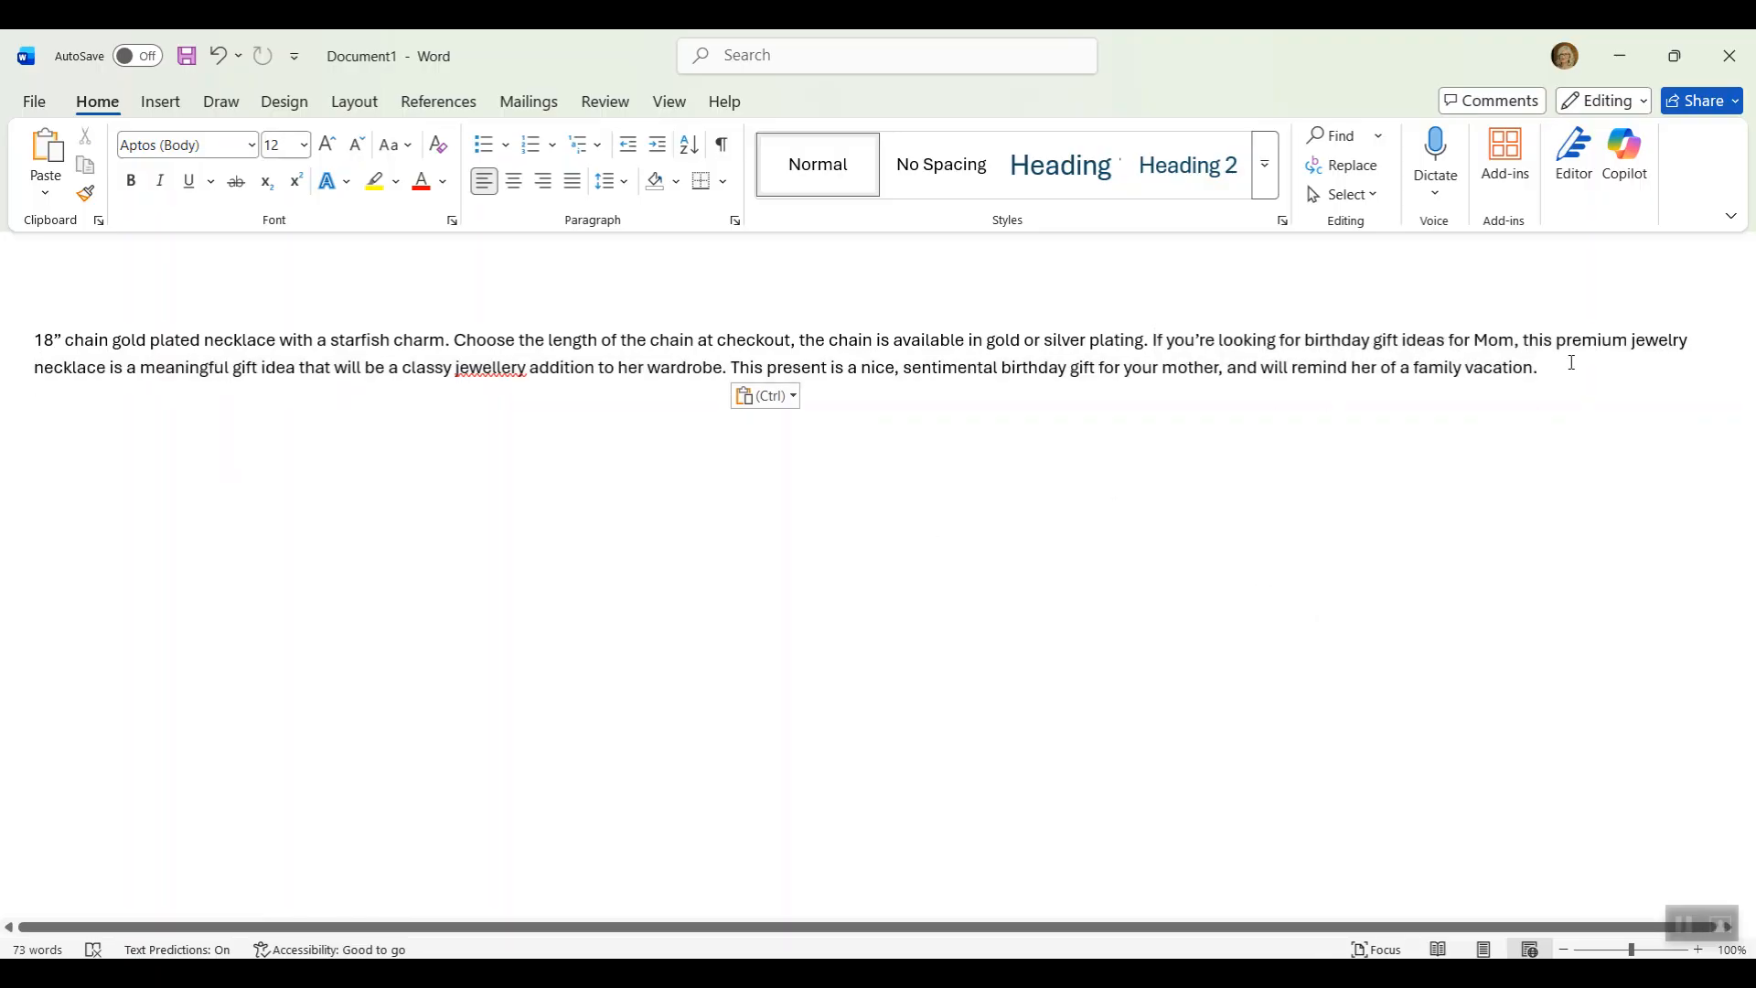
left_click_drag(1571, 362, 33, 340)
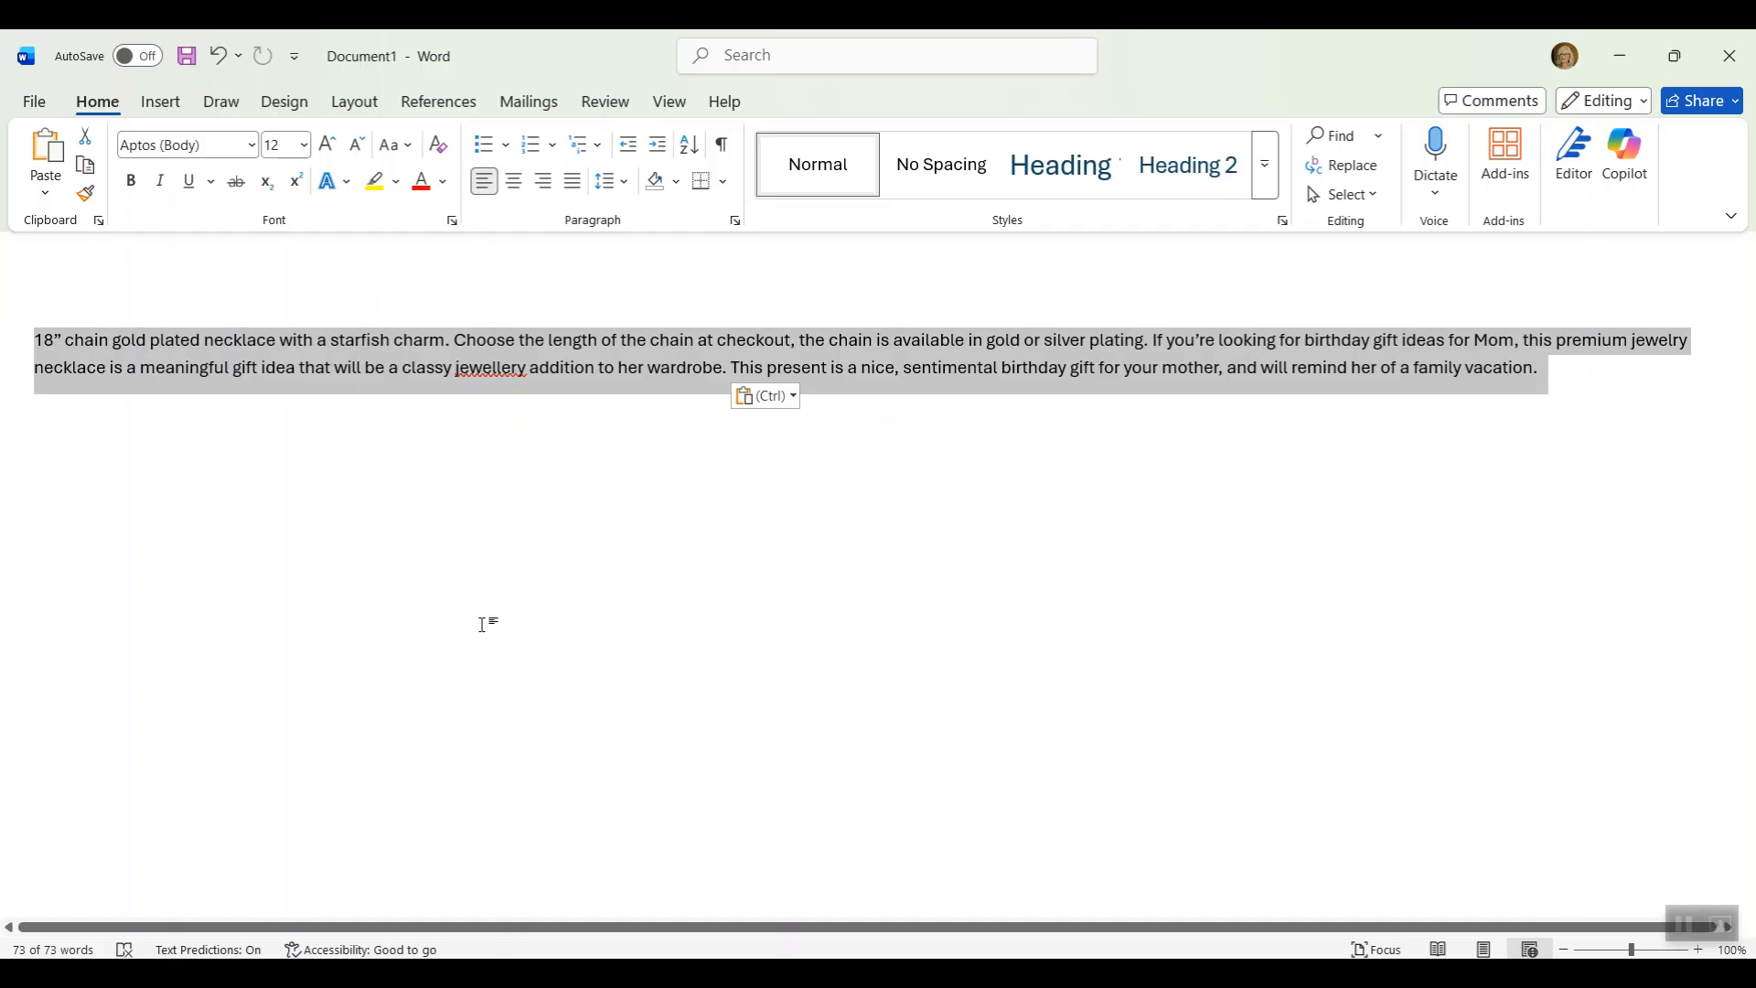
left_click(665, 459)
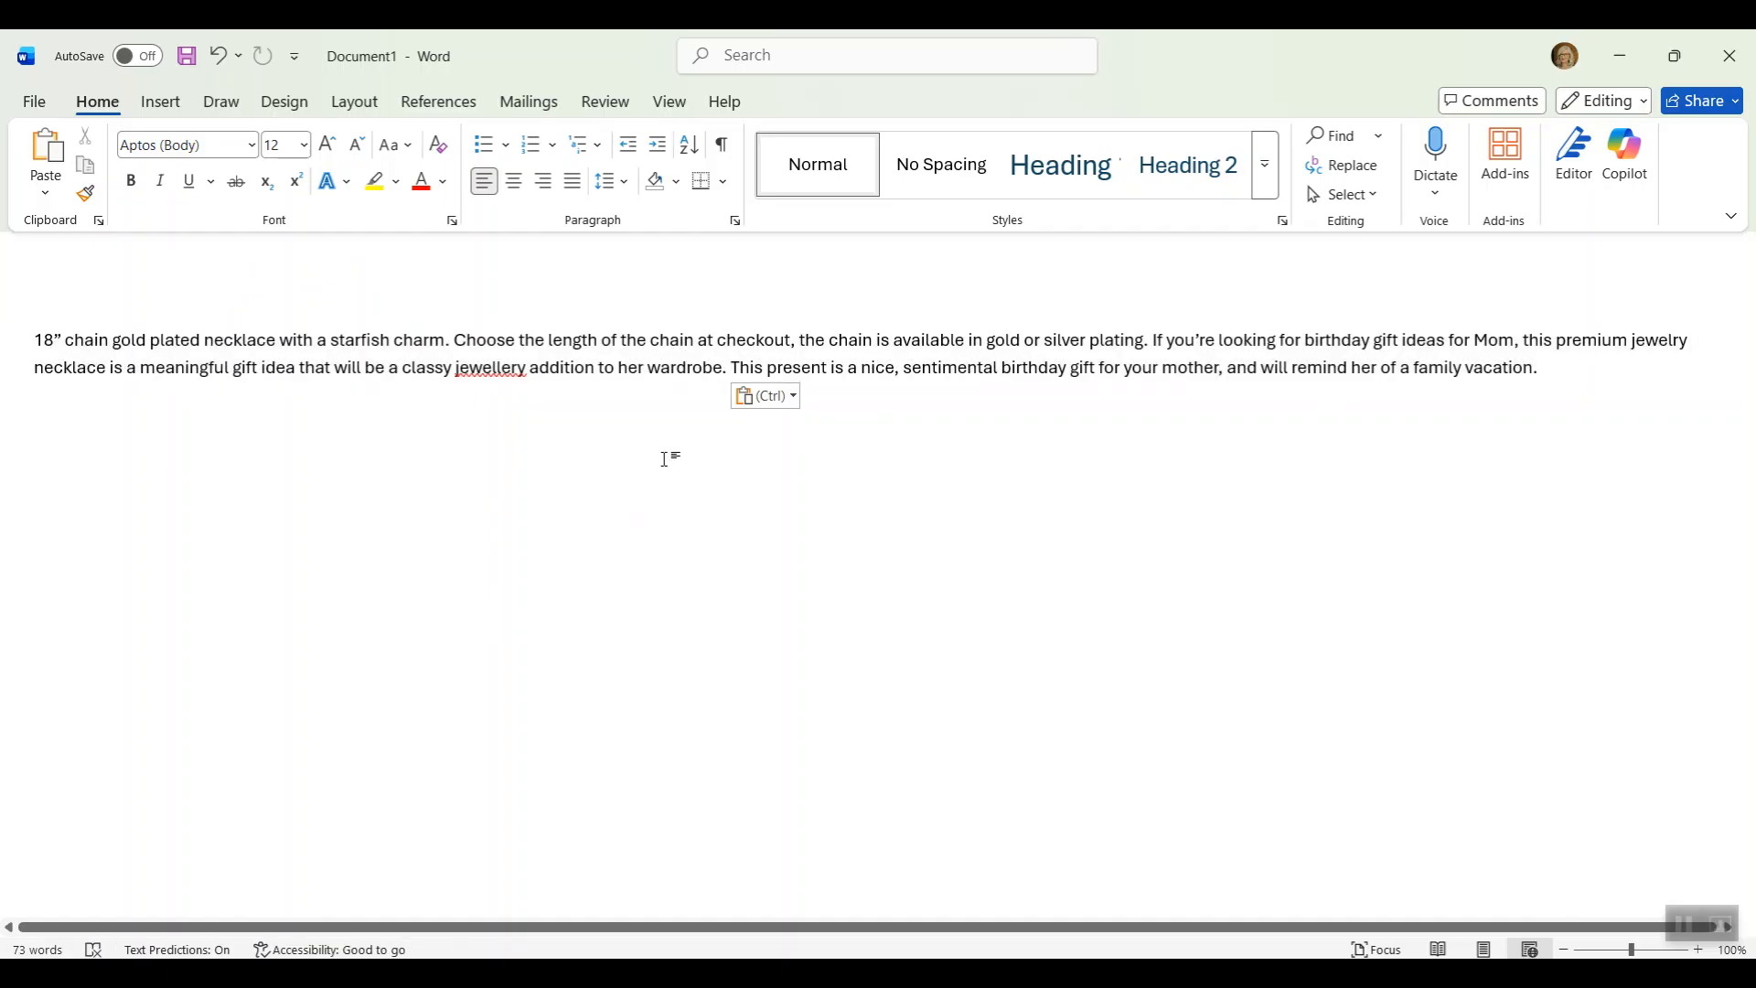